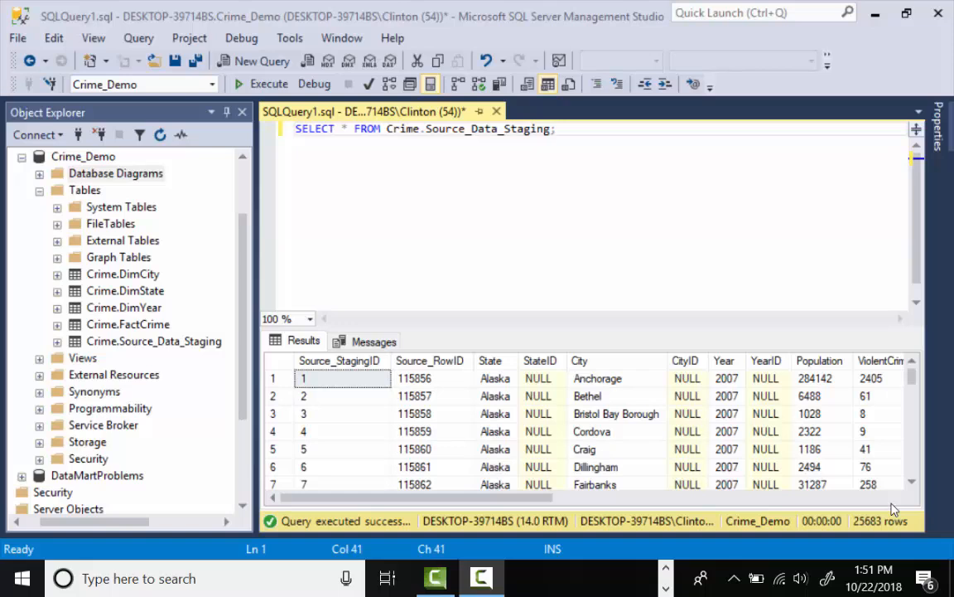
Switch to the CrimeETL package in Visual Studio and look over its control flow
{"action": "key", "text": "alt+Tab"}
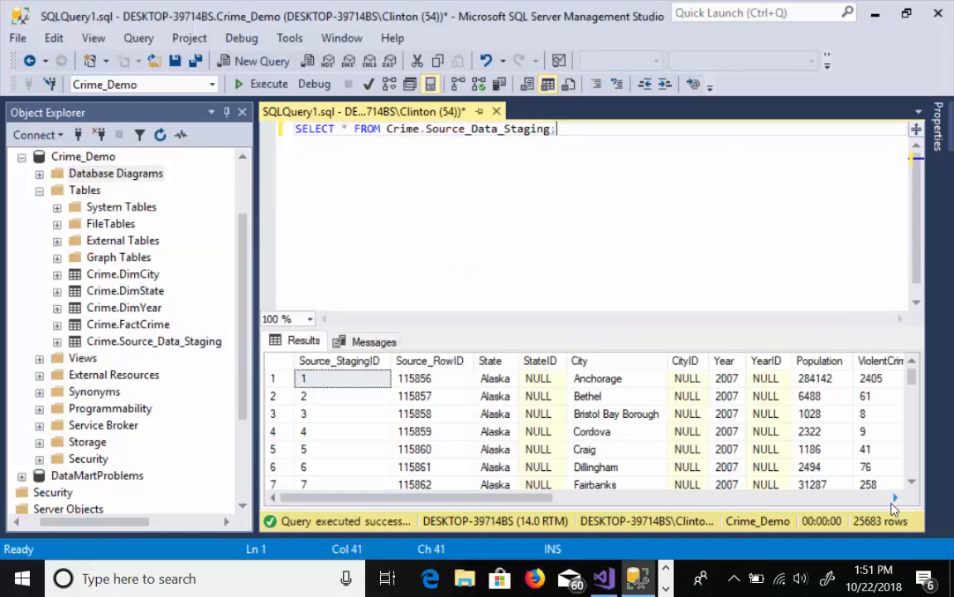
{"action": "key", "text": "alt+Tab"}
{"action": "key", "text": "Tab"}
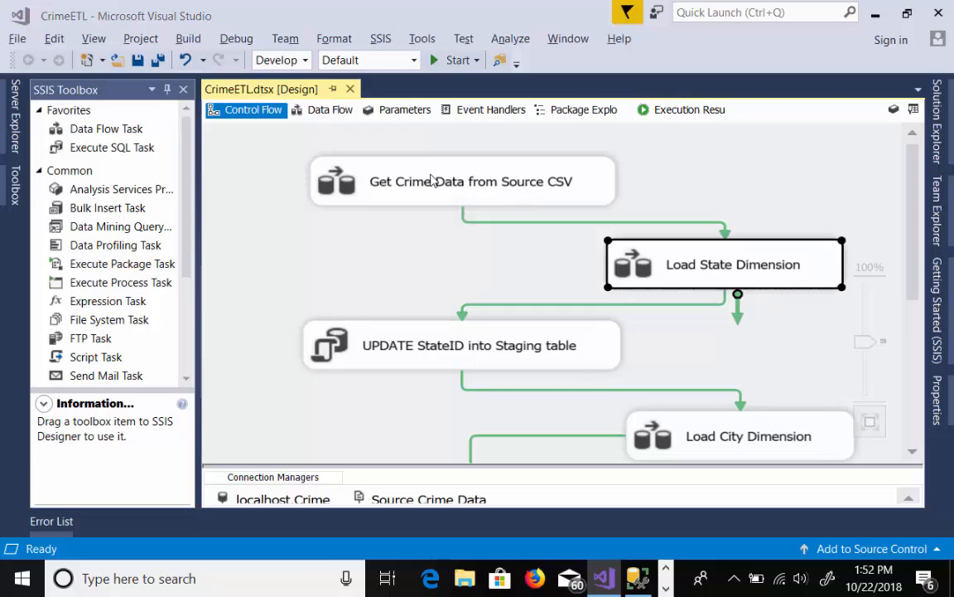
Switch back to SQL Server Management Studio, open Crime_Demo's Crime-Datamart-Diagram and examine the fact and dimension tables
{"action": "key", "text": "alt+Tab"}
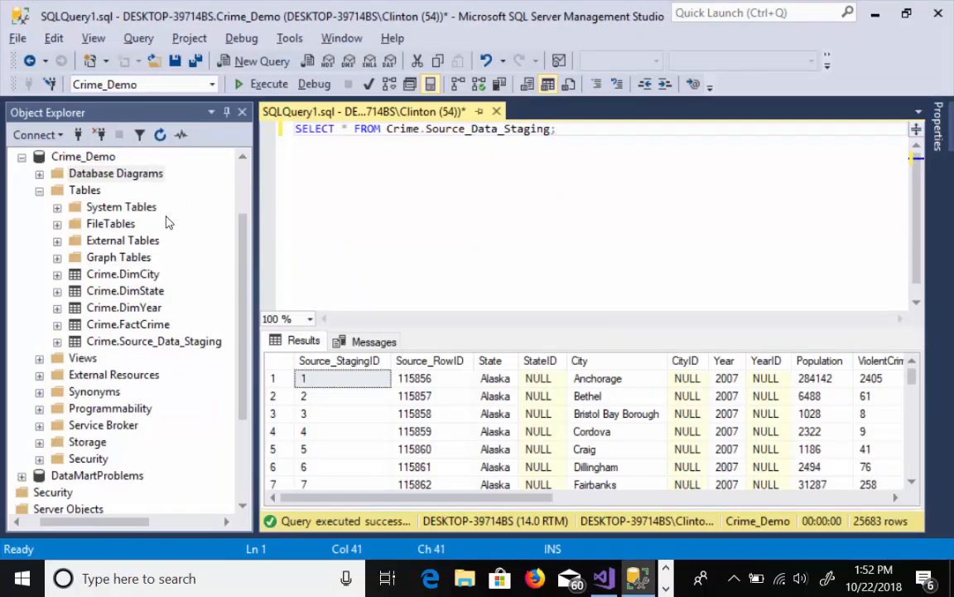
{"action": "left_click", "coordinate": [39, 173]}
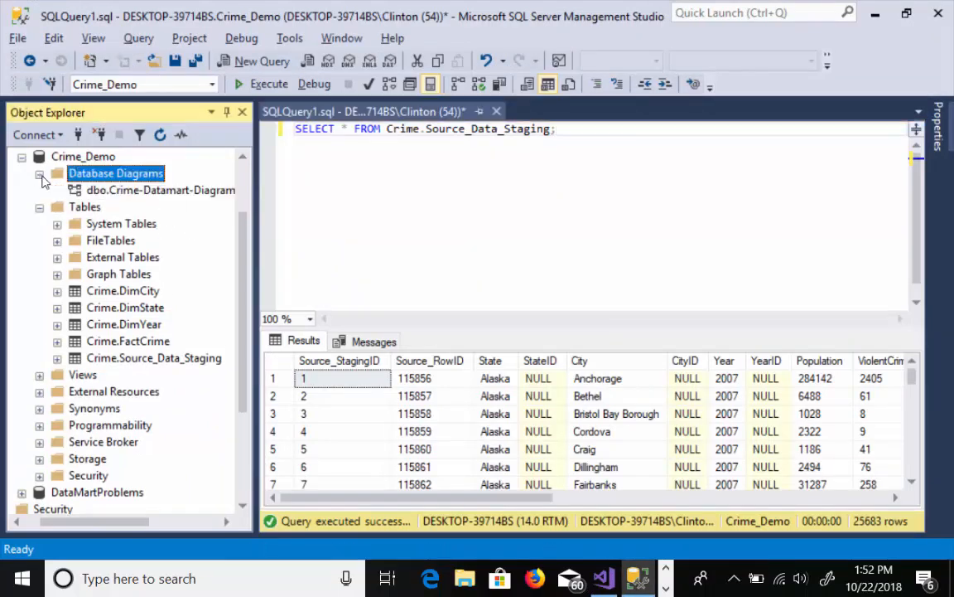
{"action": "double_click", "coordinate": [89, 191]}
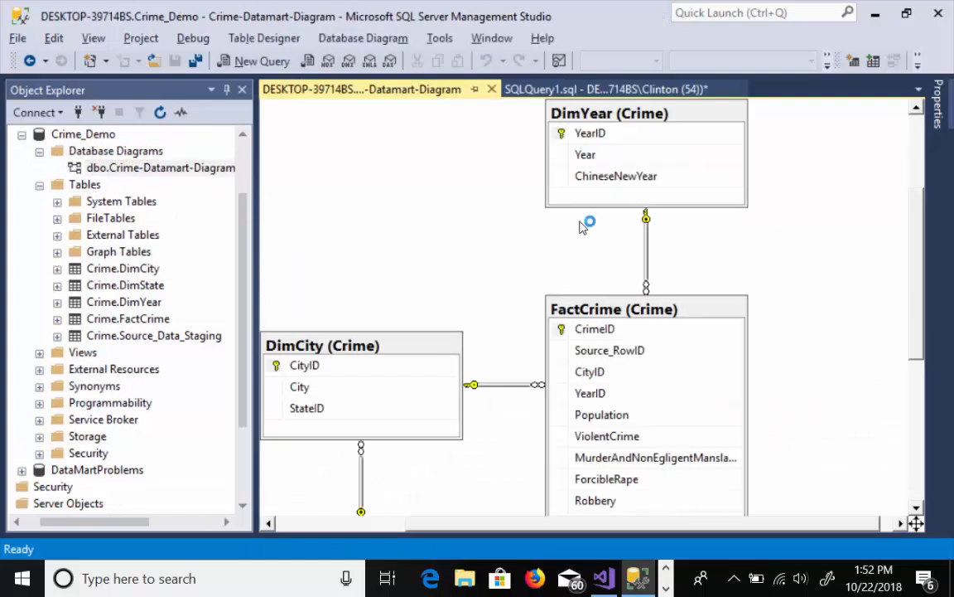
{"action": "scroll", "coordinate": [825, 265], "scroll_direction": "down", "scroll_amount": 3}
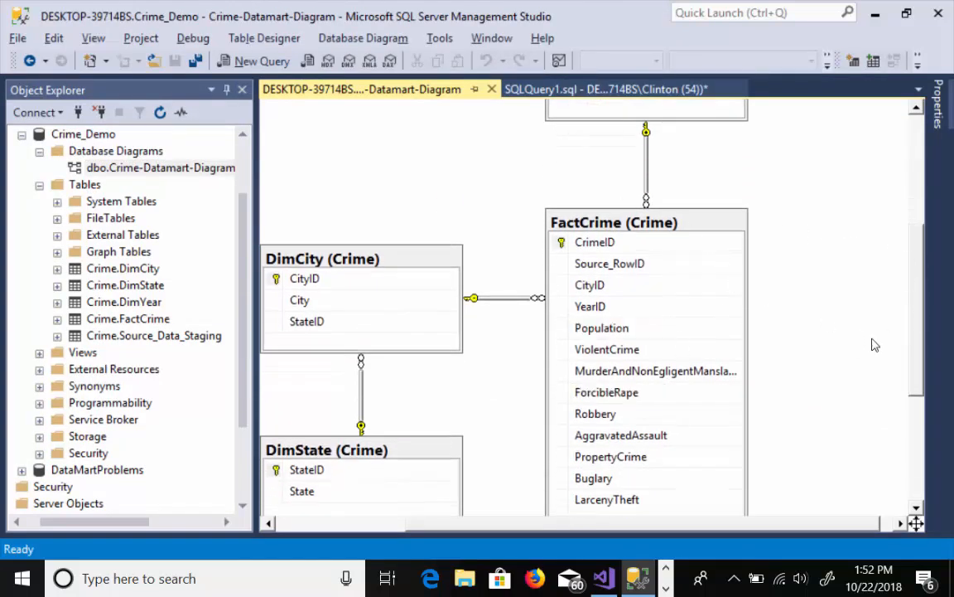
{"action": "scroll", "coordinate": [829, 308], "scroll_direction": "up", "scroll_amount": 4}
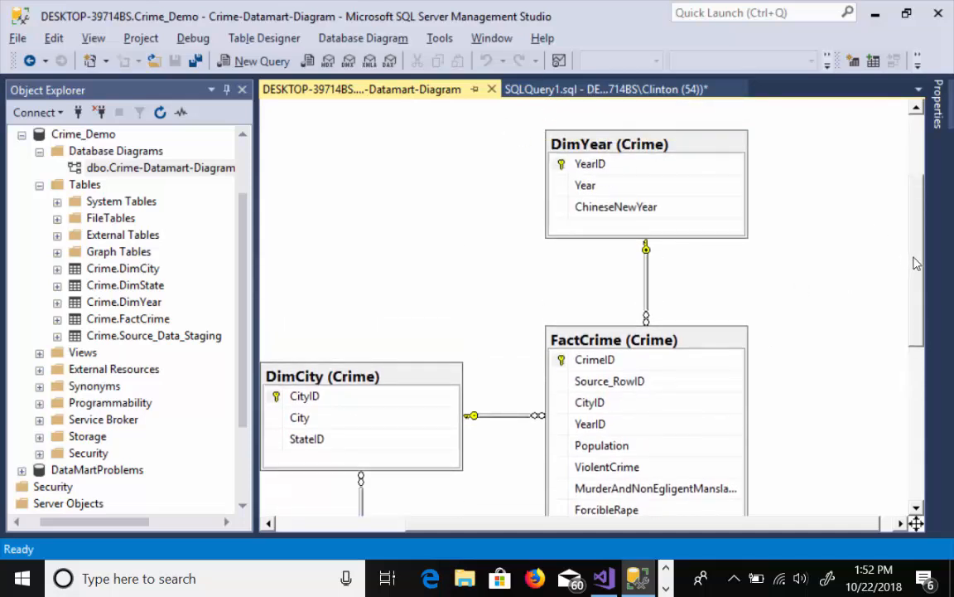
{"action": "left_click_drag", "start_coordinate": [915, 263], "coordinate": [915, 365]}
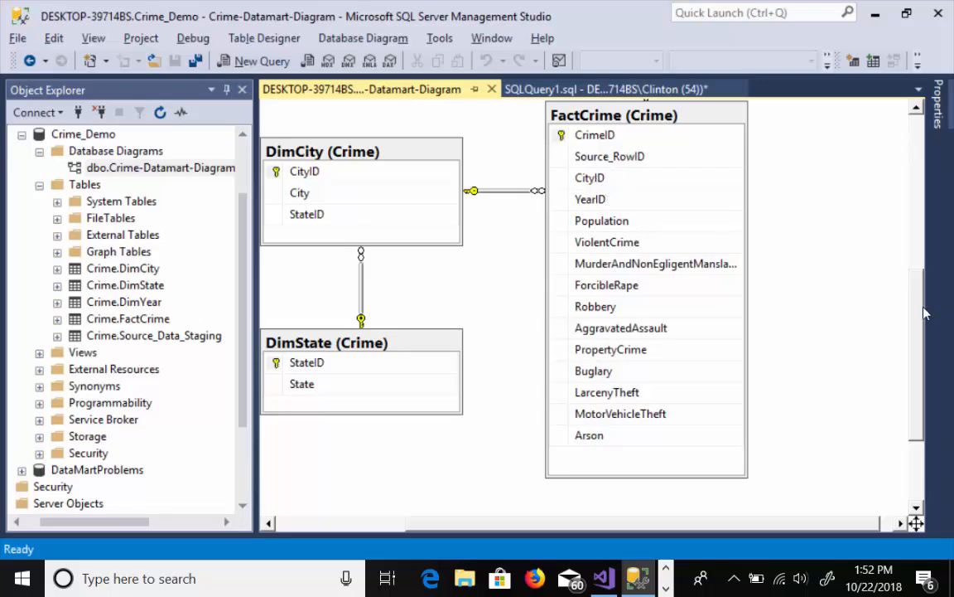
{"action": "left_click_drag", "start_coordinate": [915, 299], "coordinate": [878, 310]}
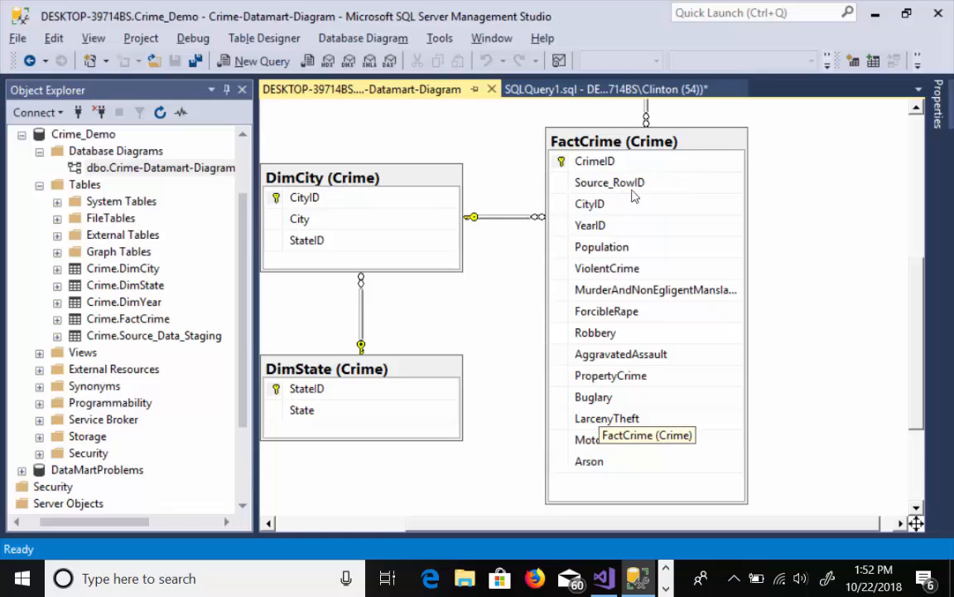
Review how DimYear, DimCity and DimState relate to FactCrime in the diagram, and close the diagram
{"action": "scroll", "coordinate": [862, 249], "scroll_direction": "up", "scroll_amount": 3}
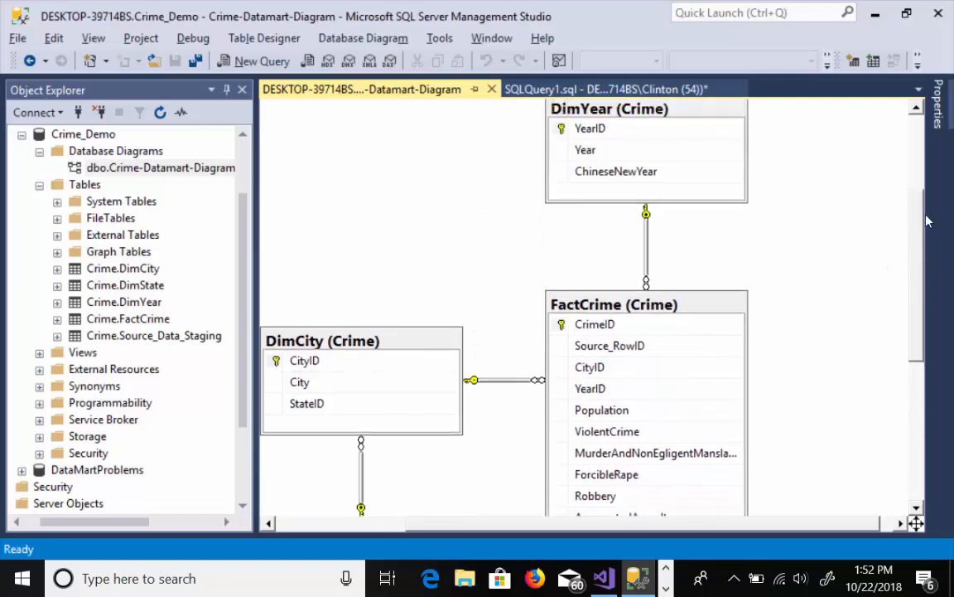
{"action": "scroll", "coordinate": [835, 192], "scroll_direction": "down", "scroll_amount": 3}
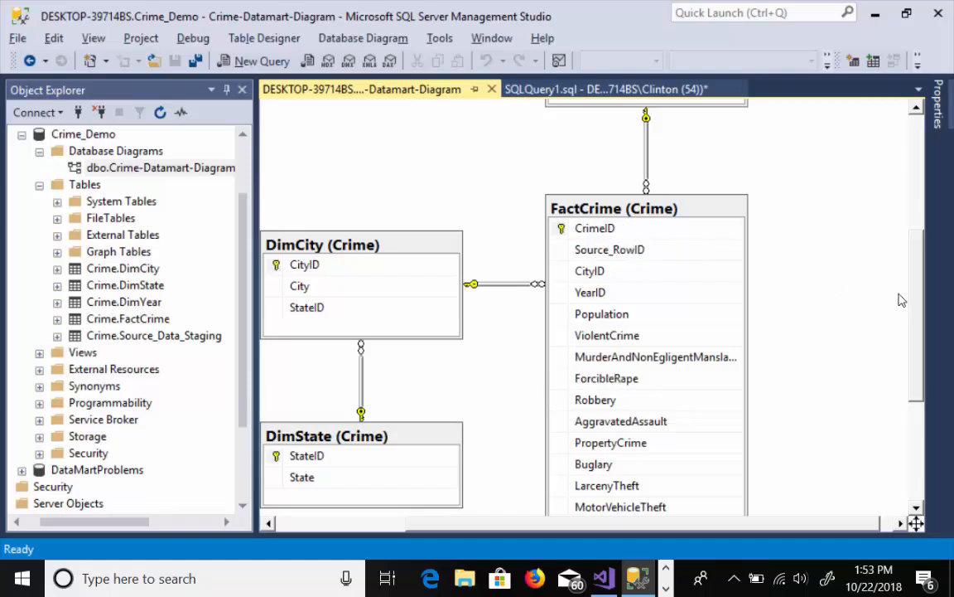
{"action": "scroll", "coordinate": [825, 286], "scroll_direction": "down", "scroll_amount": 2}
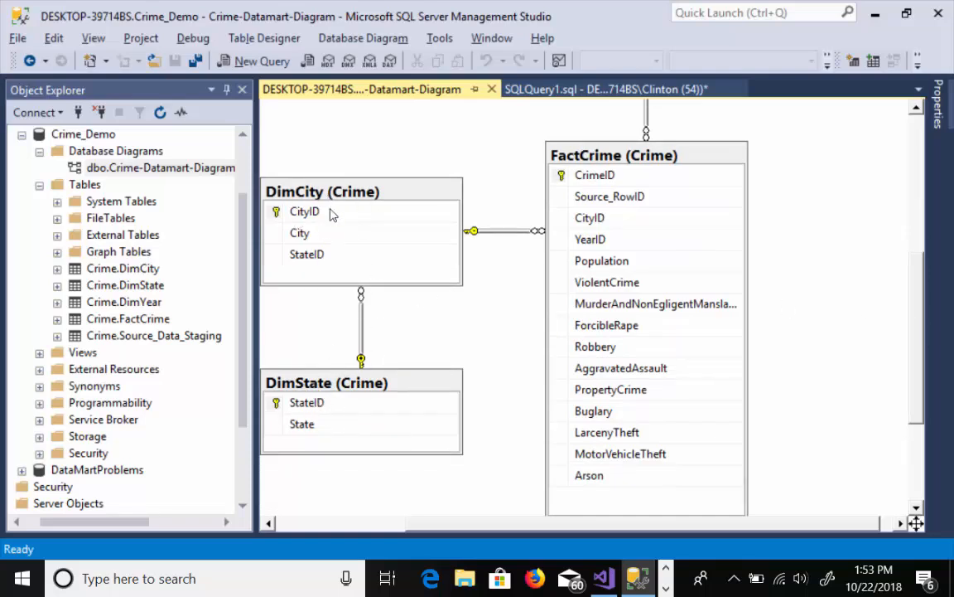
{"action": "left_click", "coordinate": [922, 201]}
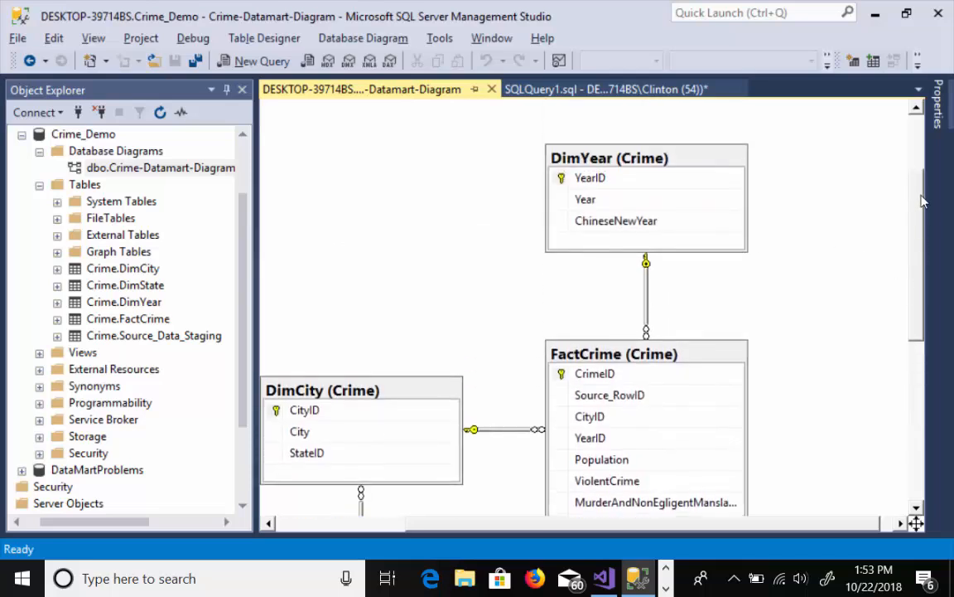
{"action": "left_click_drag", "start_coordinate": [922, 201], "coordinate": [921, 185]}
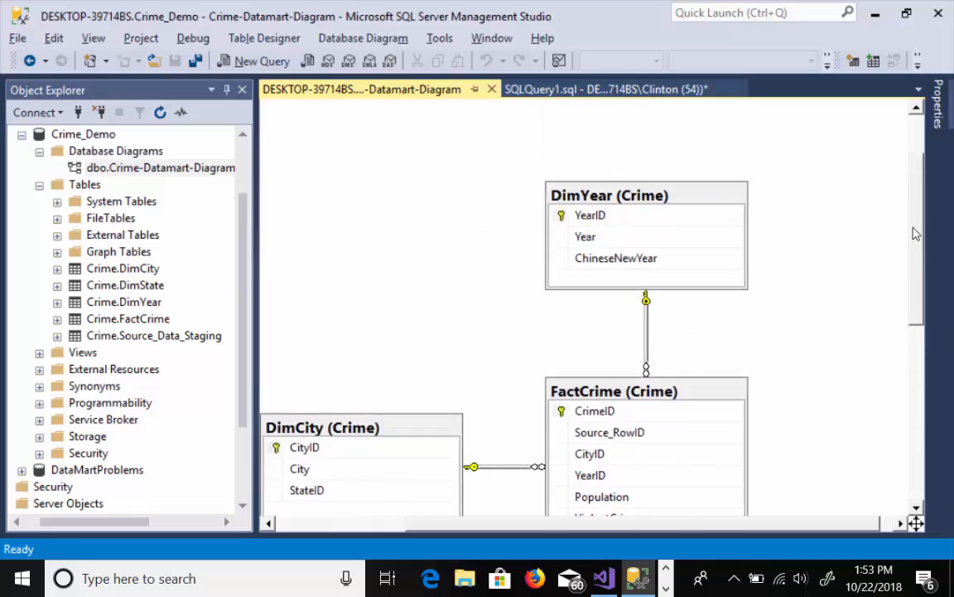
{"action": "scroll", "coordinate": [824, 215], "scroll_direction": "down", "scroll_amount": 3}
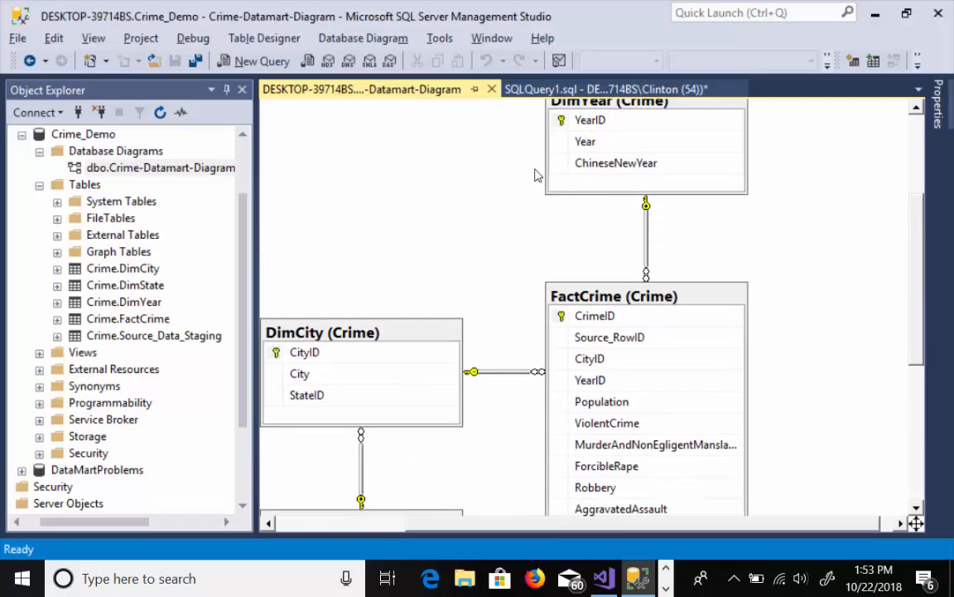
{"action": "left_click", "coordinate": [492, 88]}
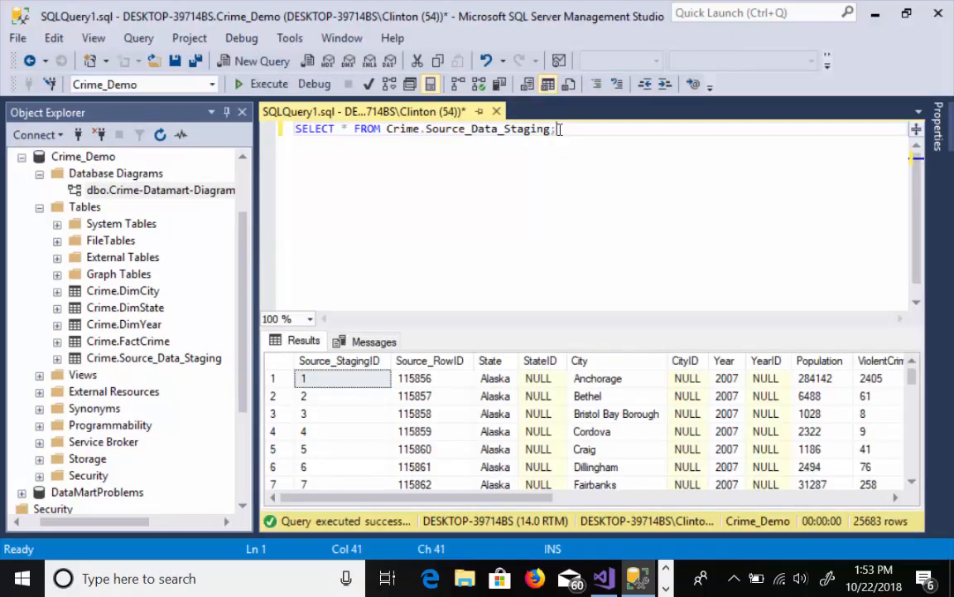
Execute the Crime.Source_Data_Staging query and inspect the StateID, CityID and YearID columns in the results
{"action": "left_click", "coordinate": [253, 84]}
{"action": "mouse_move", "coordinate": [540, 497]}
{"action": "left_mouse_down"}
{"action": "mouse_move", "coordinate": [898, 496]}
{"action": "mouse_move", "coordinate": [535, 506]}
{"action": "left_mouse_up"}
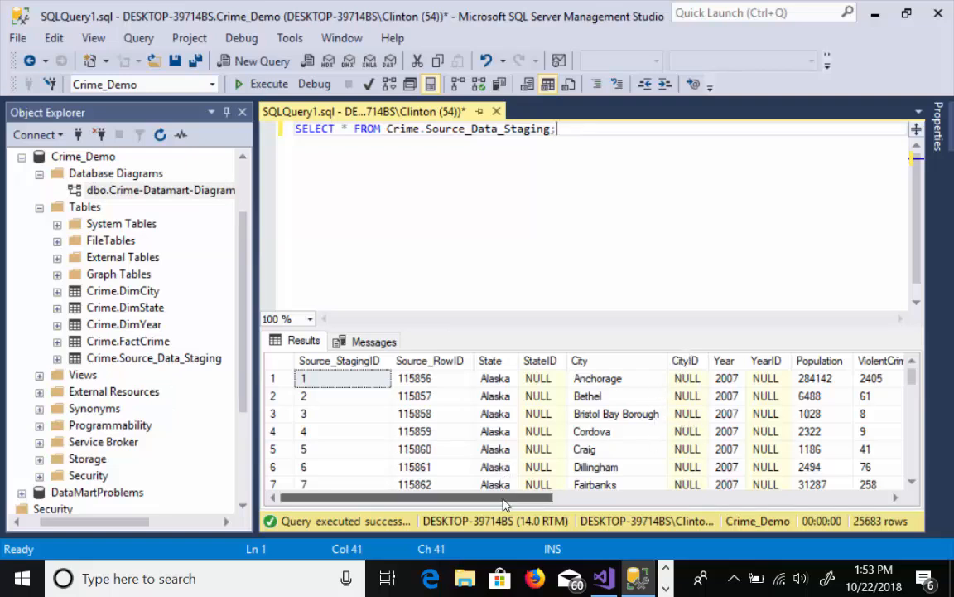
{"action": "left_click_drag", "start_coordinate": [505, 502], "coordinate": [532, 498]}
{"action": "left_click", "coordinate": [487, 362]}
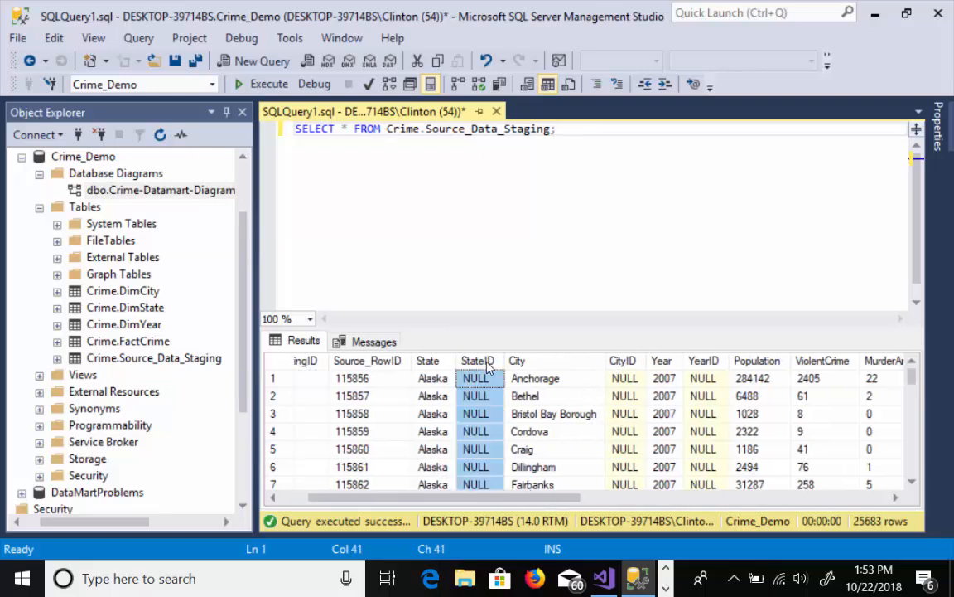
{"action": "left_click", "coordinate": [621, 362]}
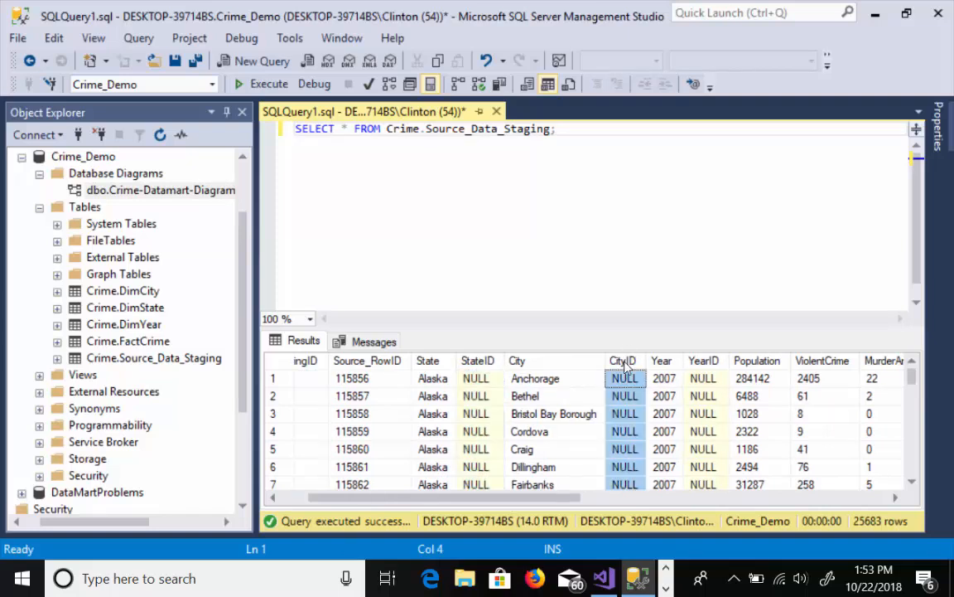
{"action": "left_click", "coordinate": [708, 362]}
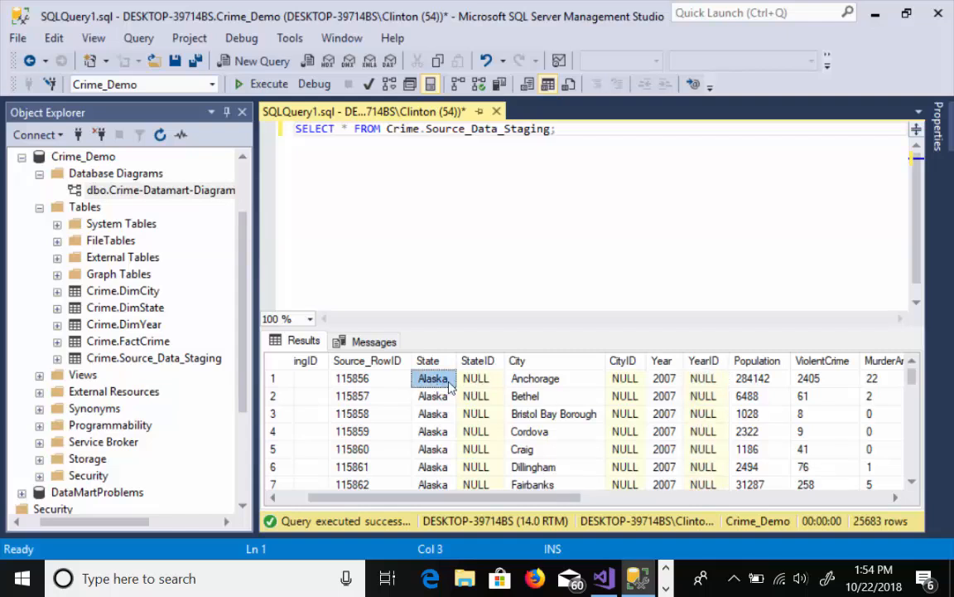
Compare the State and StateID values in the first row of the staging results
{"action": "left_click", "coordinate": [480, 380]}
{"action": "key", "text": "Left"}
{"action": "key", "text": "Right"}
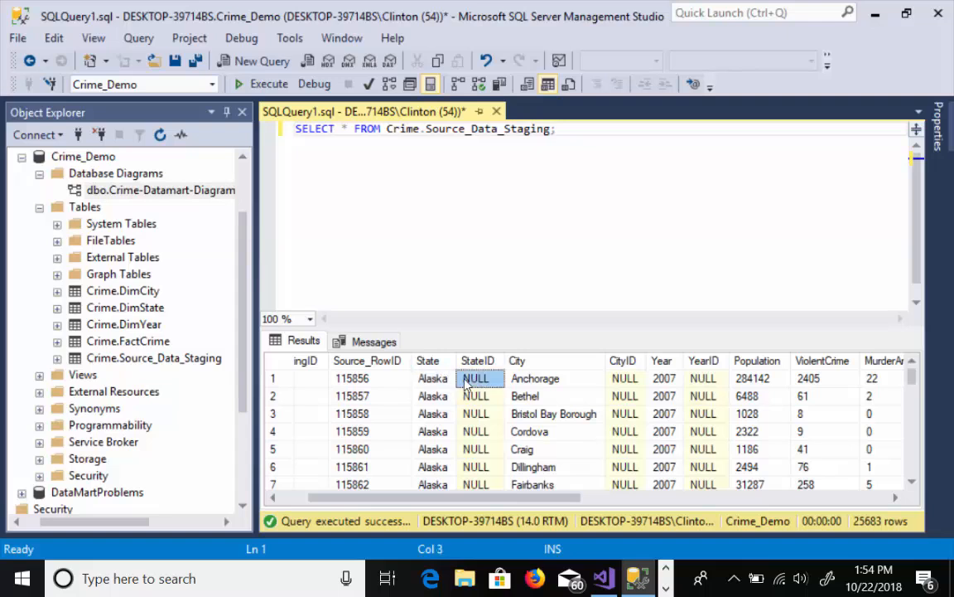
{"action": "key", "text": "Left"}
{"action": "key", "text": "Right"}
Expand the columns of Crime.FactCrime, check the CityID and YearID foreign keys, and collapse the table again
{"action": "left_click", "coordinate": [56, 342]}
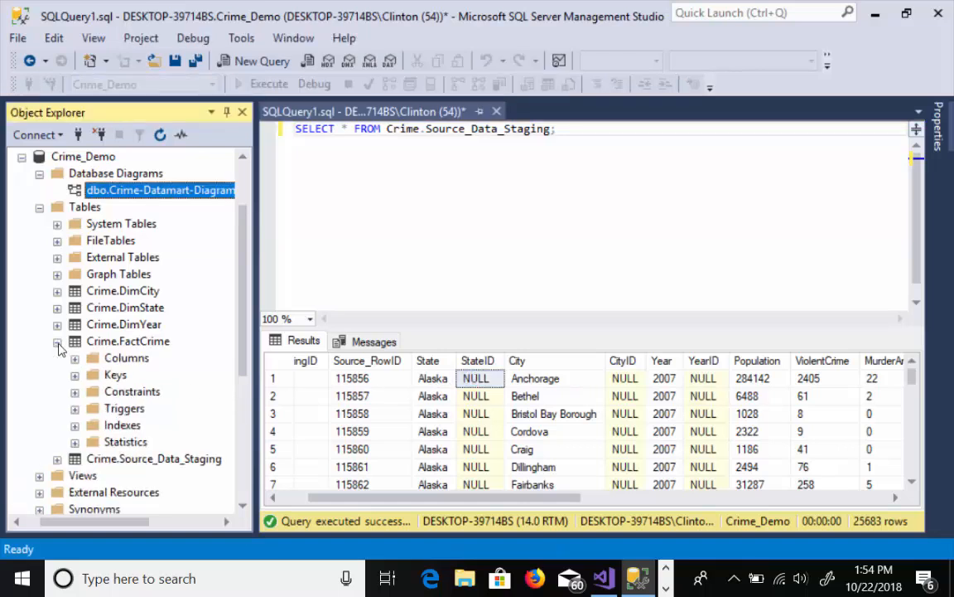
{"action": "left_click", "coordinate": [74, 358]}
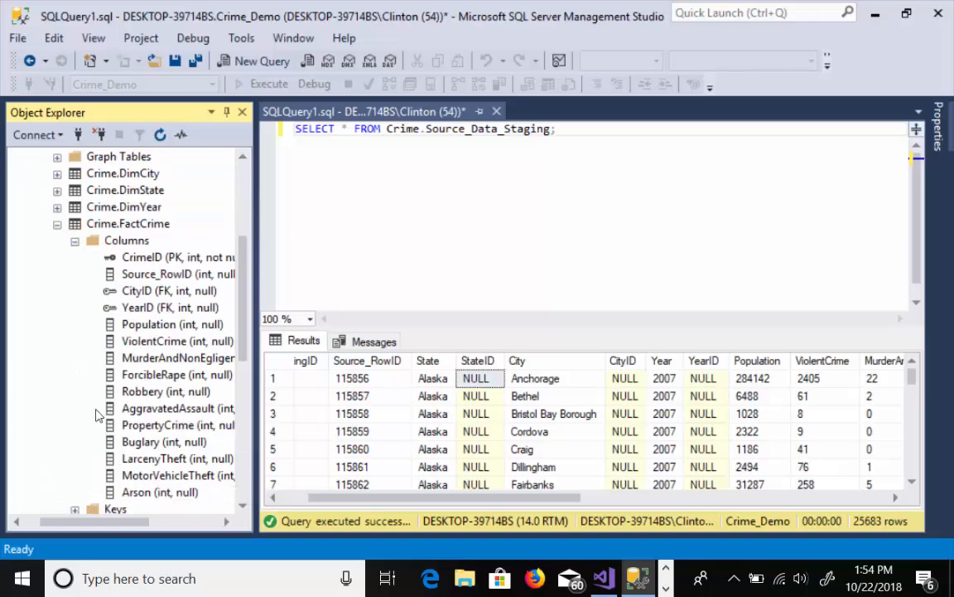
{"action": "left_click", "coordinate": [146, 292]}
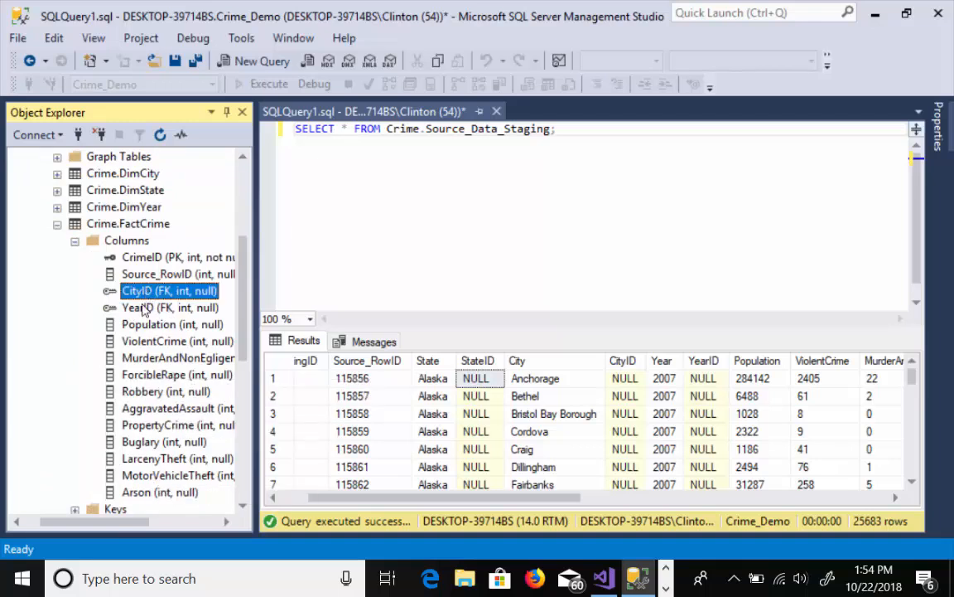
{"action": "left_click", "coordinate": [143, 308]}
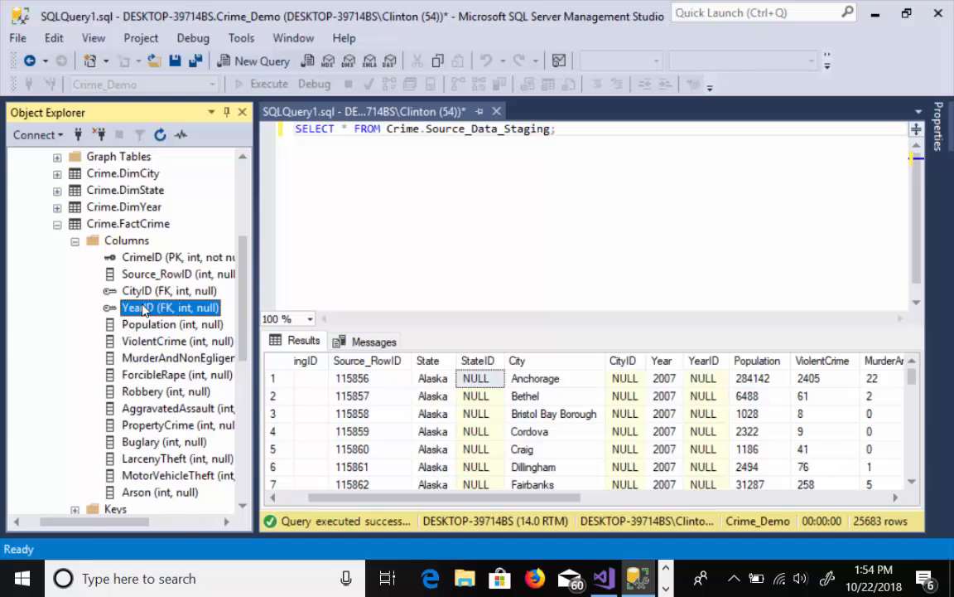
{"action": "left_click", "coordinate": [75, 241]}
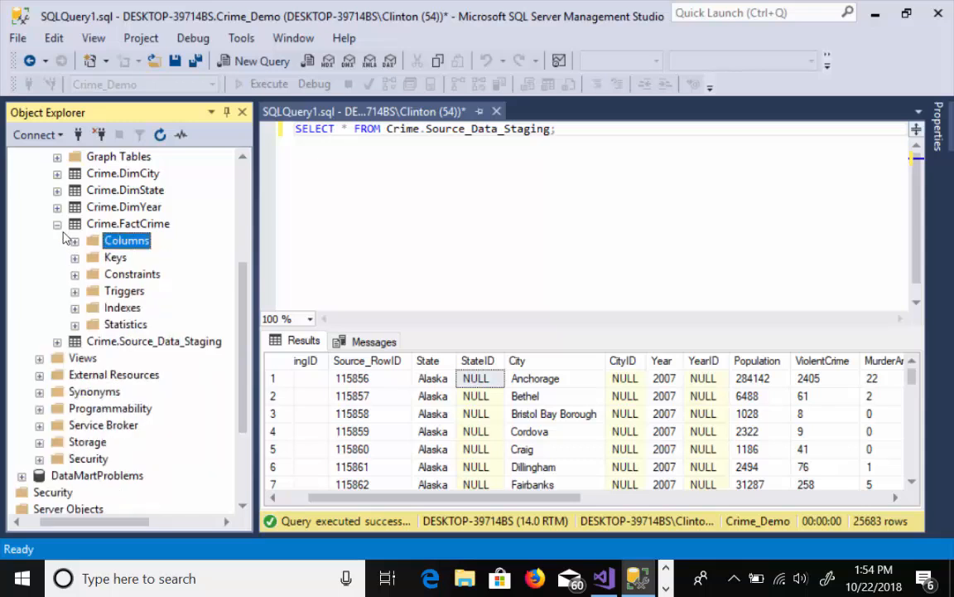
{"action": "left_click", "coordinate": [57, 223]}
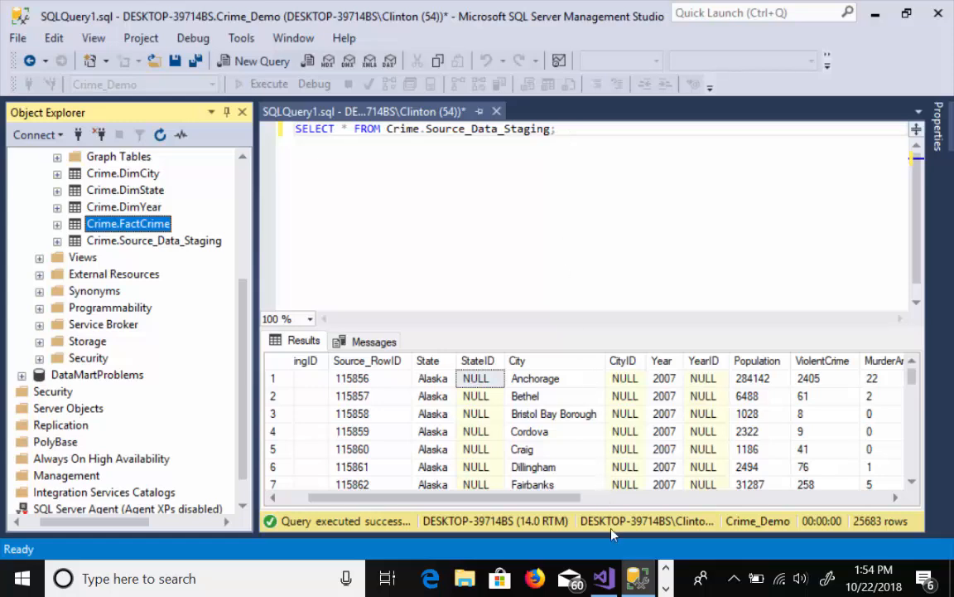
Switch to Visual Studio and match the CSV source and Load State Dimension tasks with the Data Flow and Execute SQL task types
{"action": "left_click", "coordinate": [604, 579]}
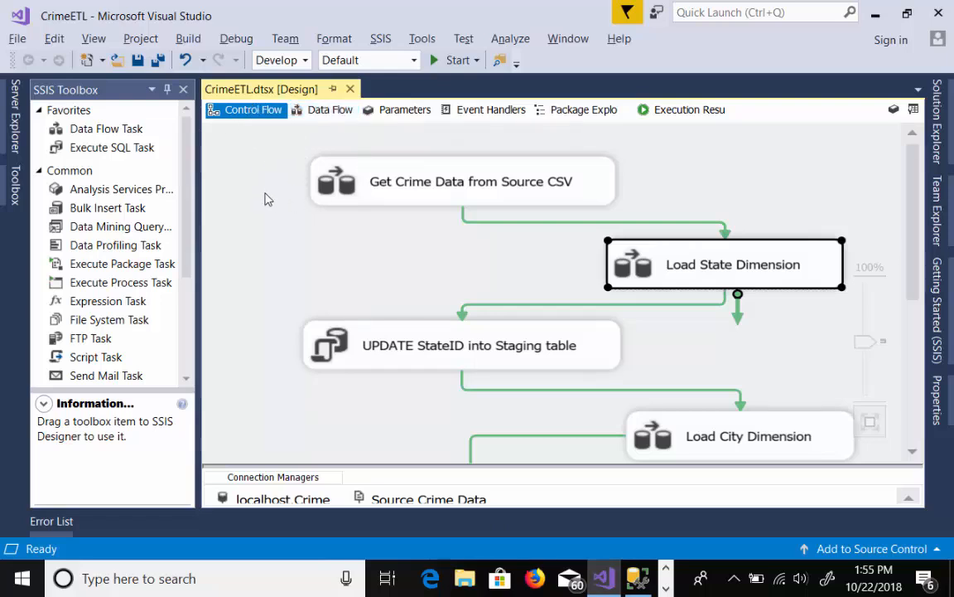
{"action": "left_click", "coordinate": [340, 170]}
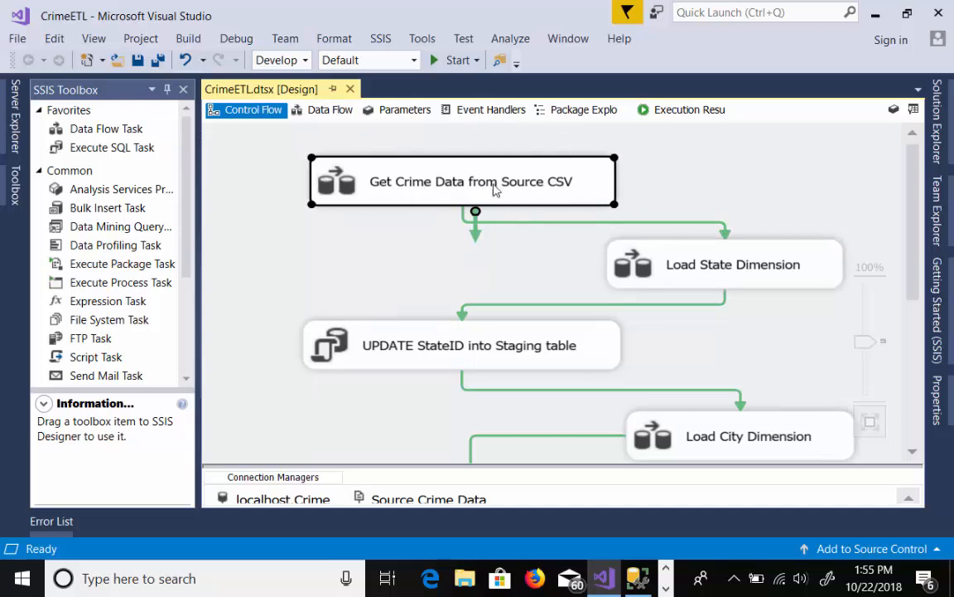
{"action": "left_click", "coordinate": [128, 130]}
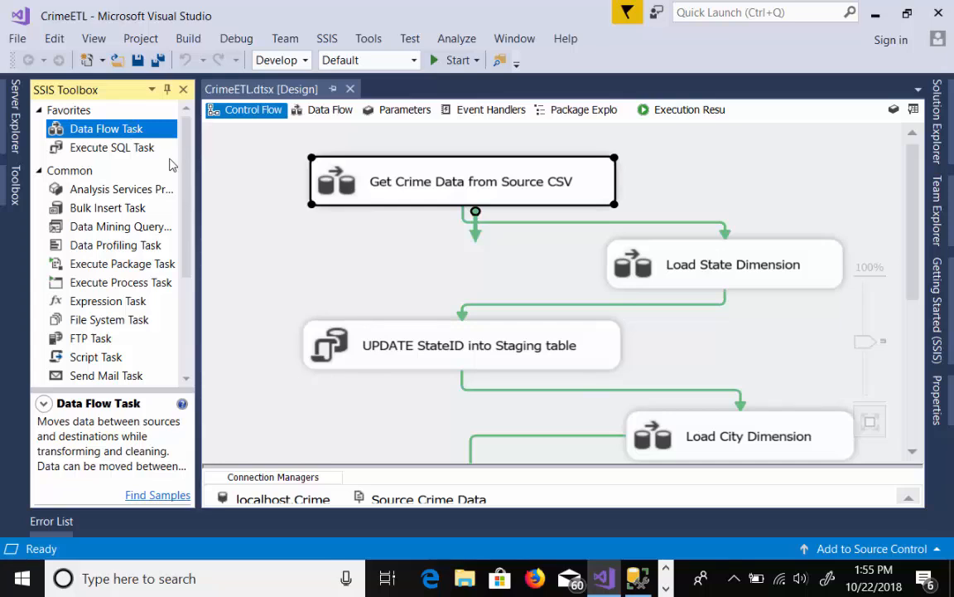
{"action": "left_click", "coordinate": [122, 149]}
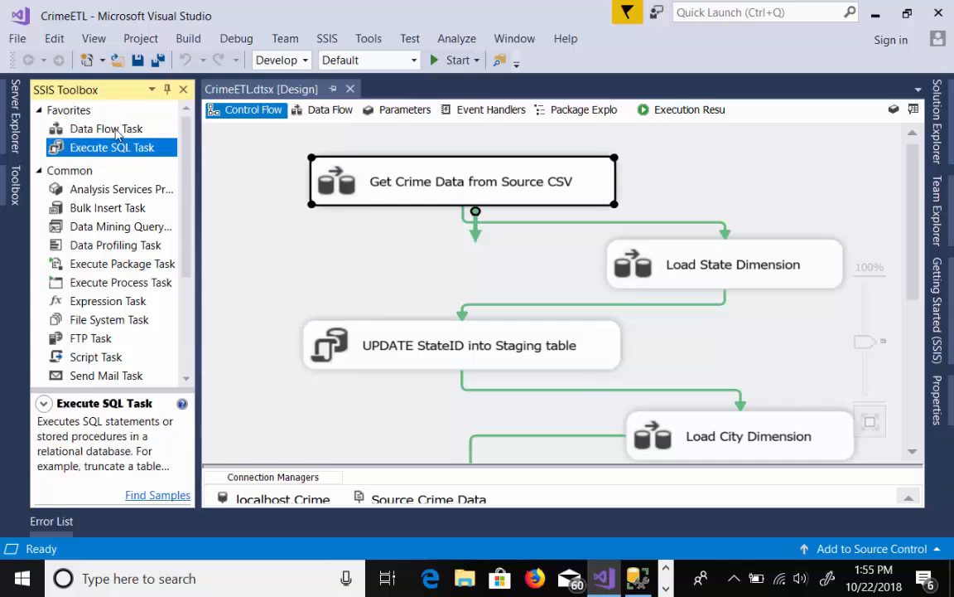
{"action": "left_click", "coordinate": [635, 257]}
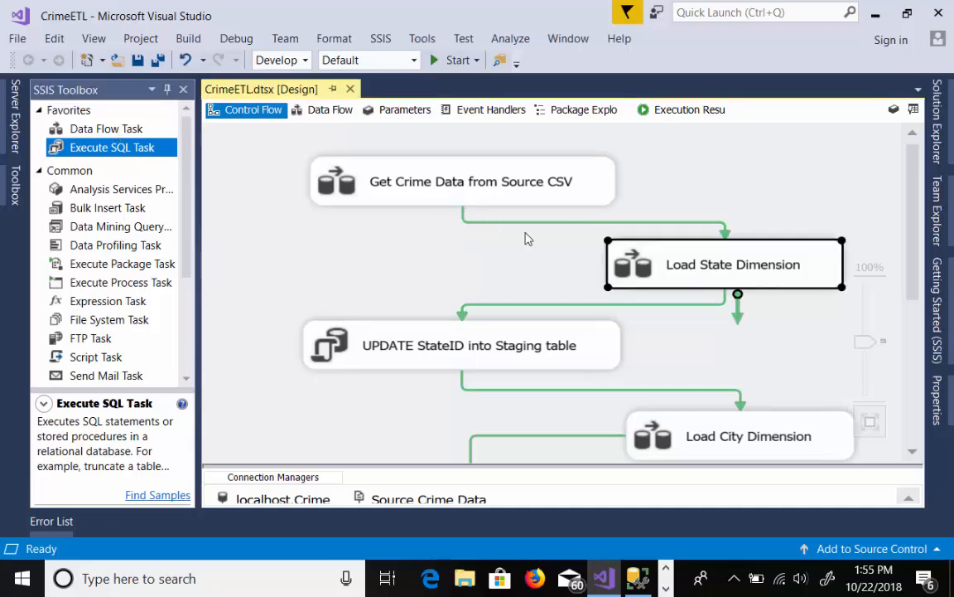
{"action": "left_click", "coordinate": [125, 132]}
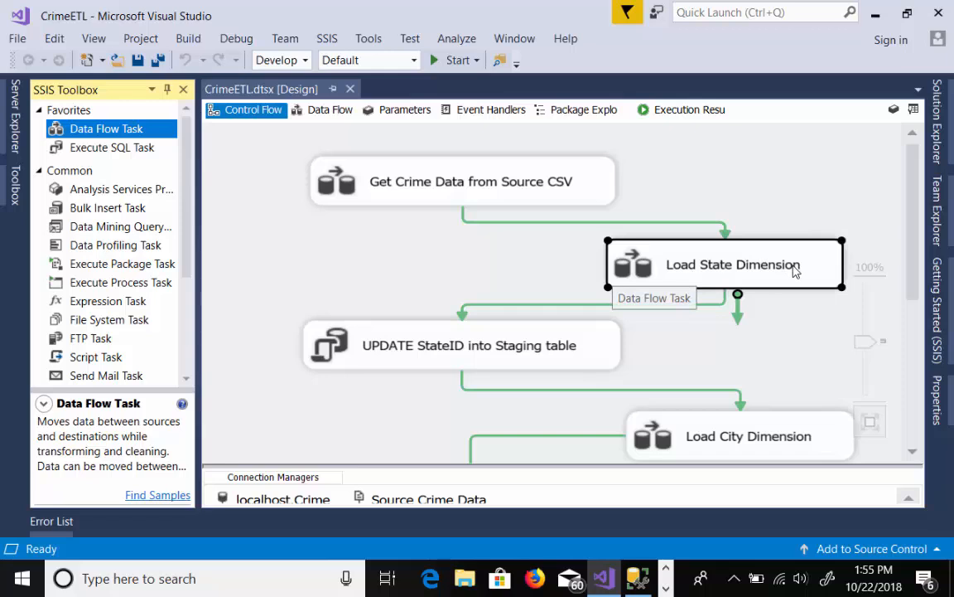
Open the Load State Dimension data flow and locate the OLE DB Destination and OLE DB Source components among the available toolbox items
{"action": "double_click", "coordinate": [776, 282]}
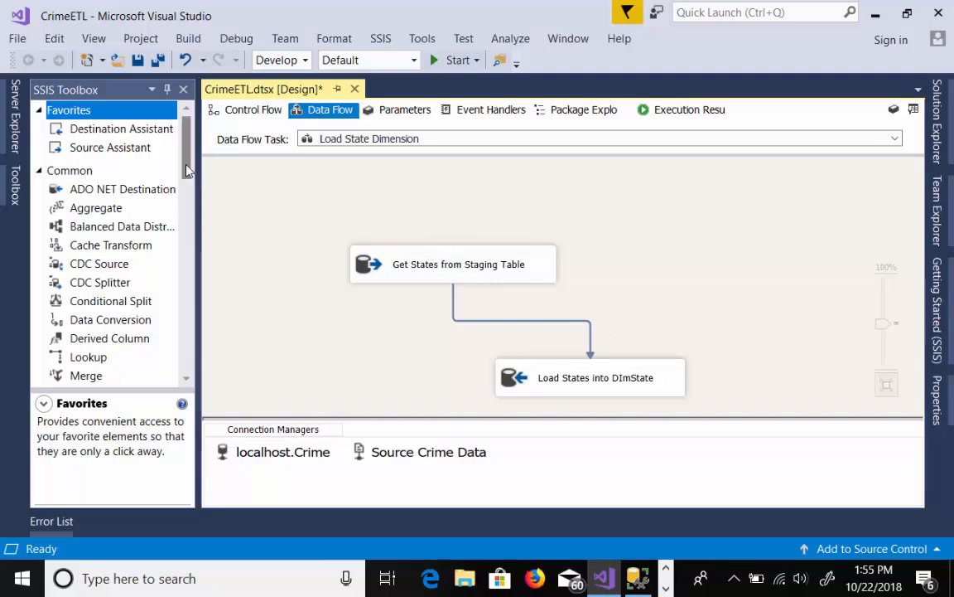
{"action": "left_click_drag", "start_coordinate": [187, 170], "coordinate": [190, 370]}
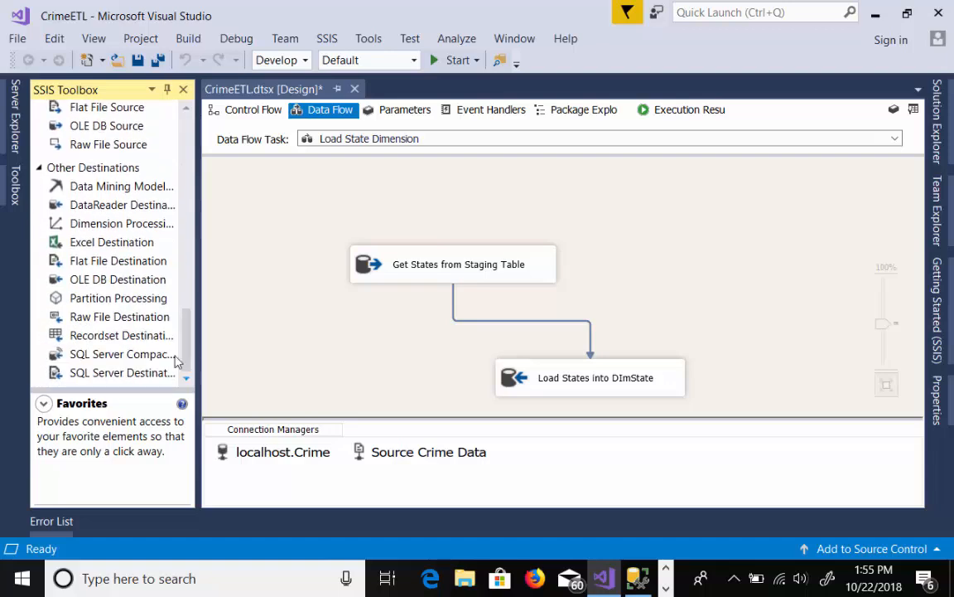
{"action": "left_click", "coordinate": [126, 280]}
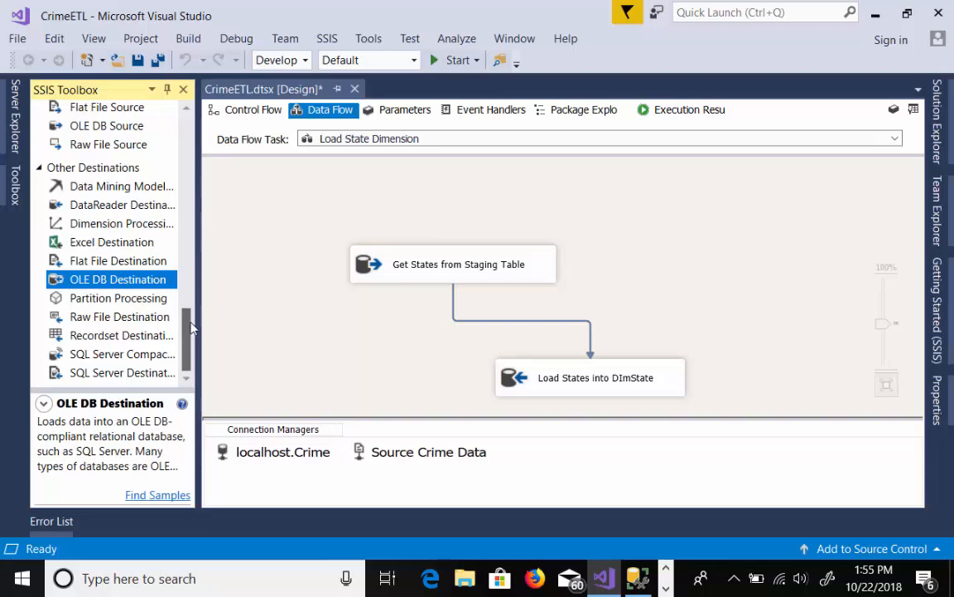
{"action": "left_click_drag", "start_coordinate": [191, 333], "coordinate": [188, 295]}
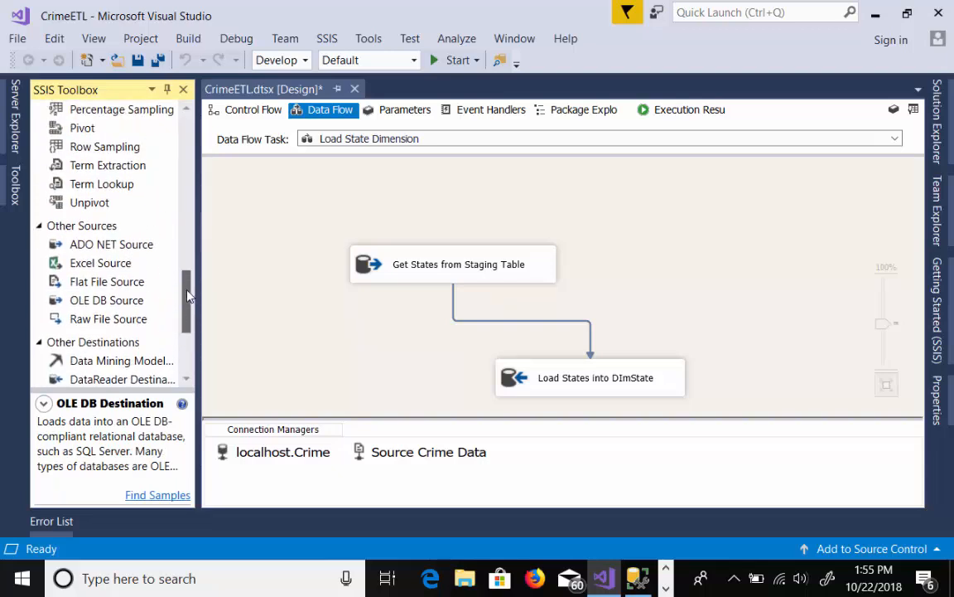
{"action": "left_click", "coordinate": [129, 303]}
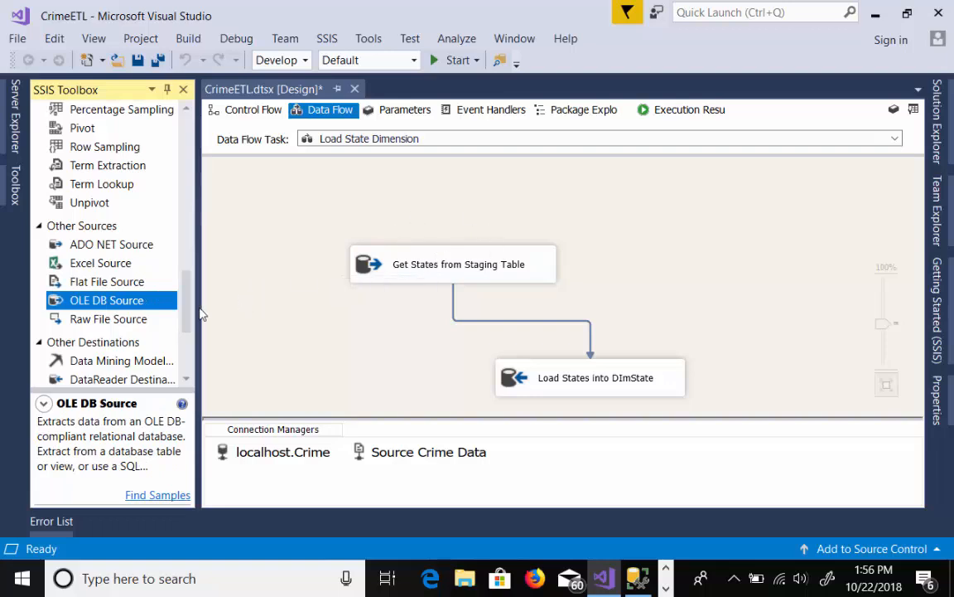
{"action": "scroll", "coordinate": [167, 282], "scroll_direction": "down", "scroll_amount": 3}
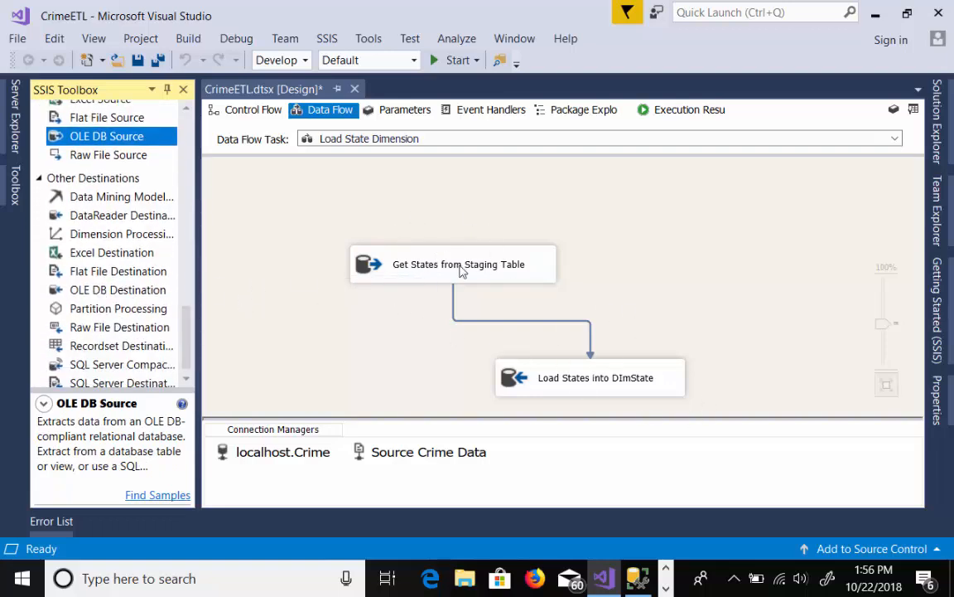
Open the OLE DB Source editor of Get States from Staging Table to read its SQL command
{"action": "left_click", "coordinate": [417, 259]}
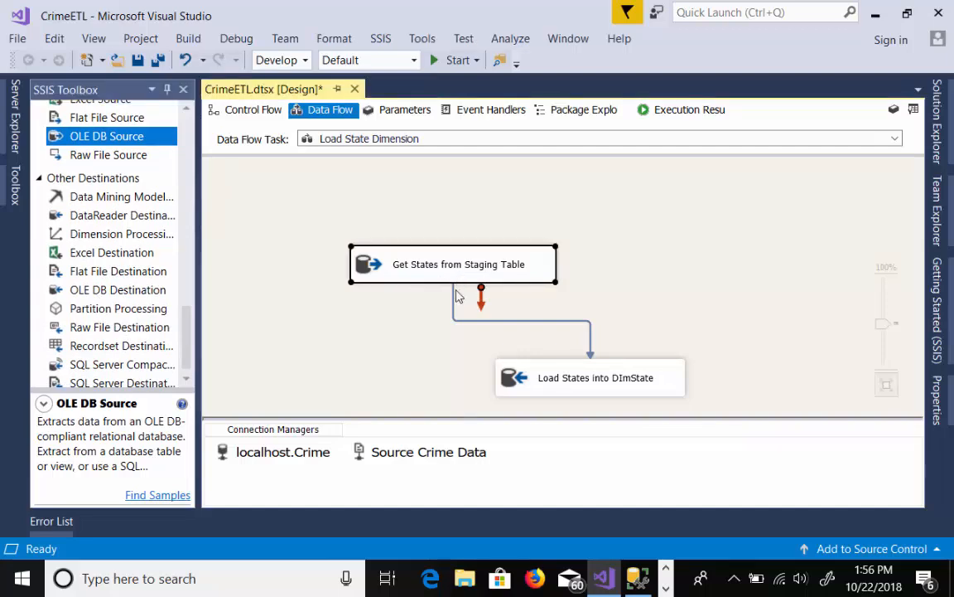
{"action": "double_click", "coordinate": [536, 276]}
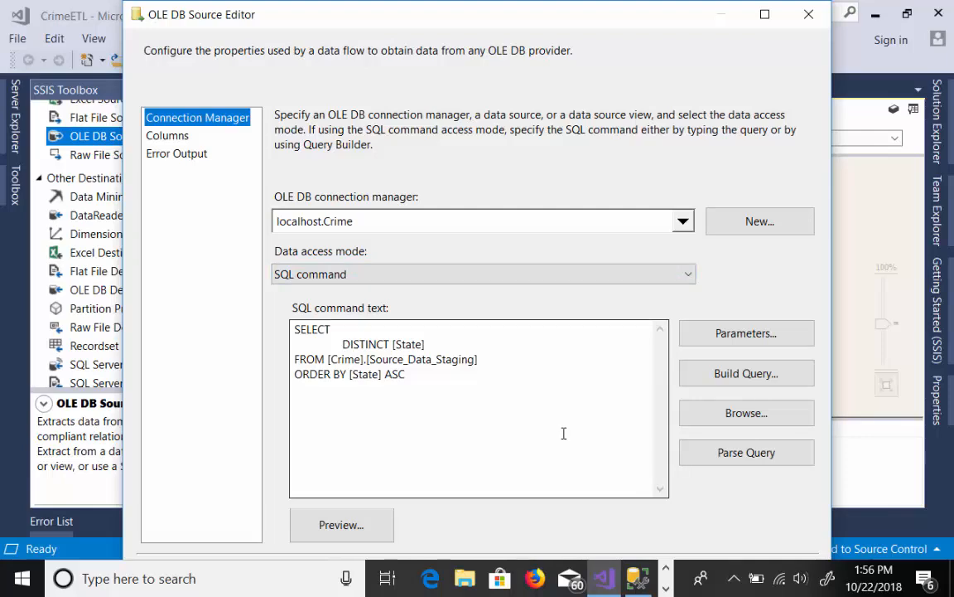
Switch to SQL Server Management Studio and compare the DimState and DimCity keys in Crime-Datamart-Diagram with the StateID column of the staging results
{"action": "left_click", "coordinate": [638, 579]}
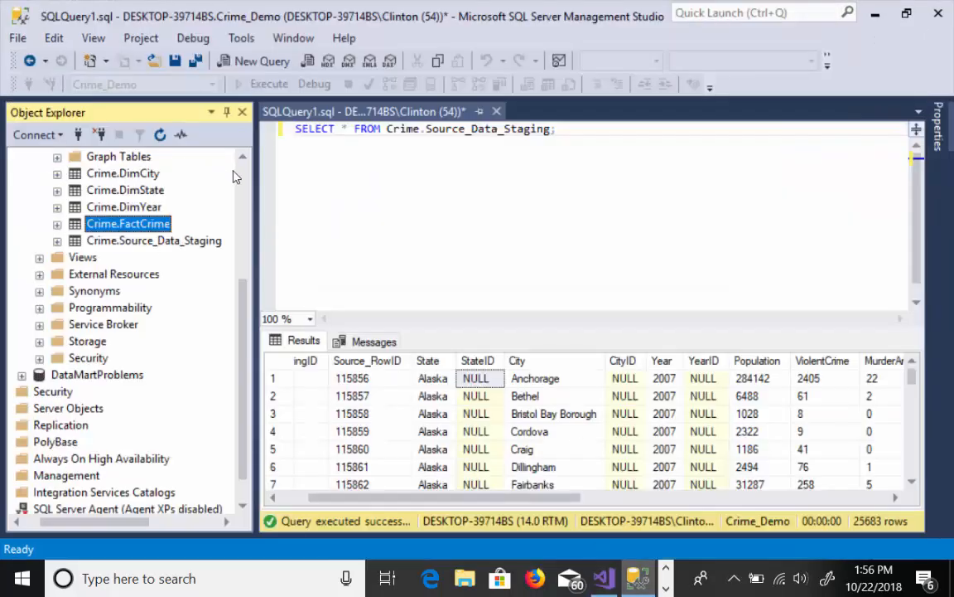
{"action": "scroll", "coordinate": [232, 166], "scroll_direction": "up", "scroll_amount": 4}
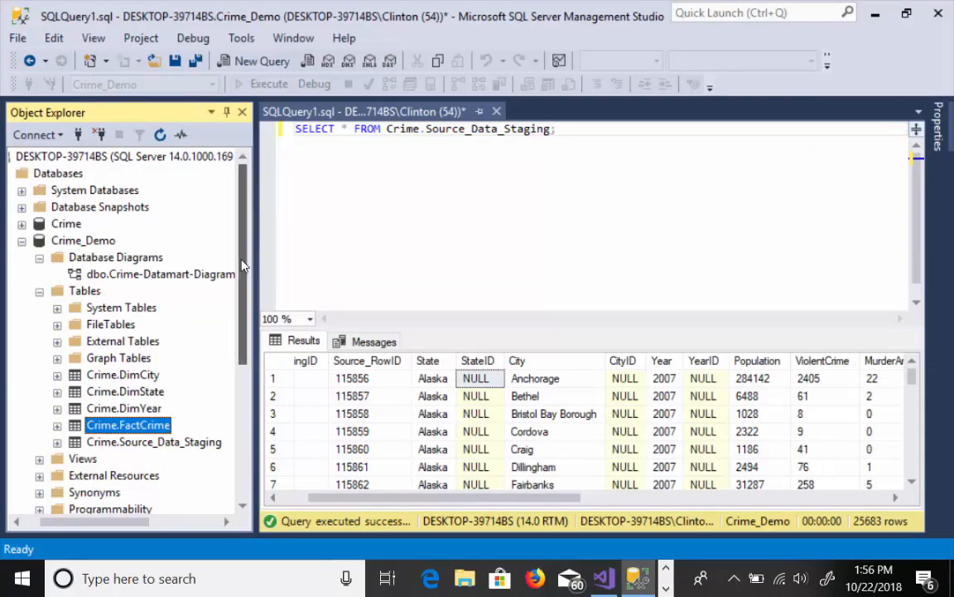
{"action": "left_click_drag", "start_coordinate": [240, 271], "coordinate": [240, 294]}
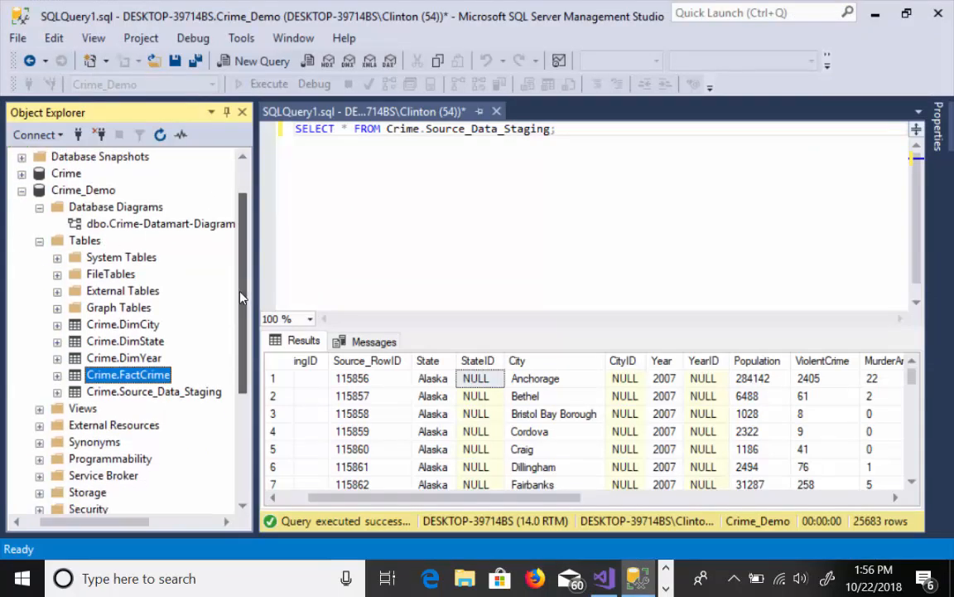
{"action": "double_click", "coordinate": [98, 223]}
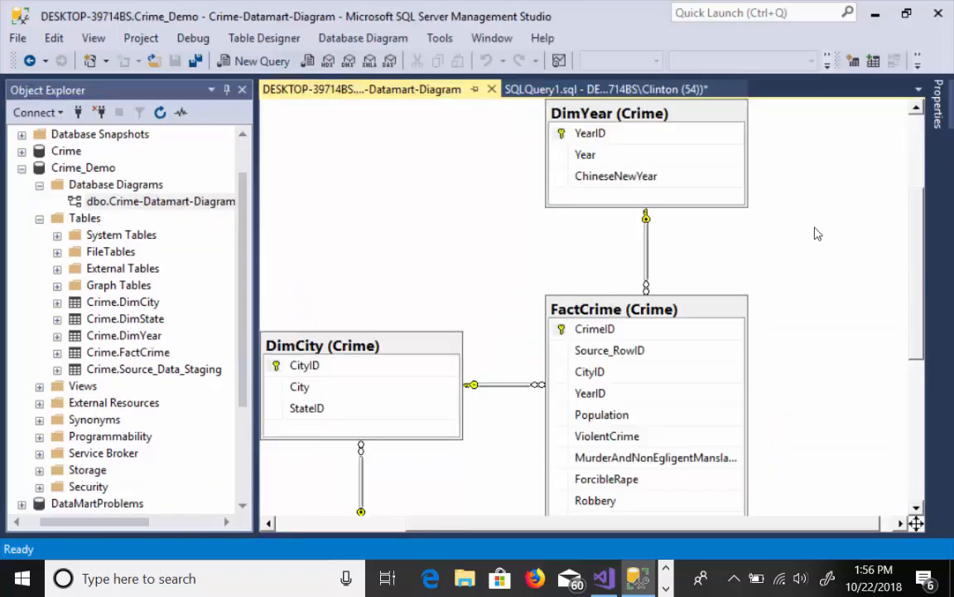
{"action": "left_click_drag", "start_coordinate": [917, 287], "coordinate": [919, 318]}
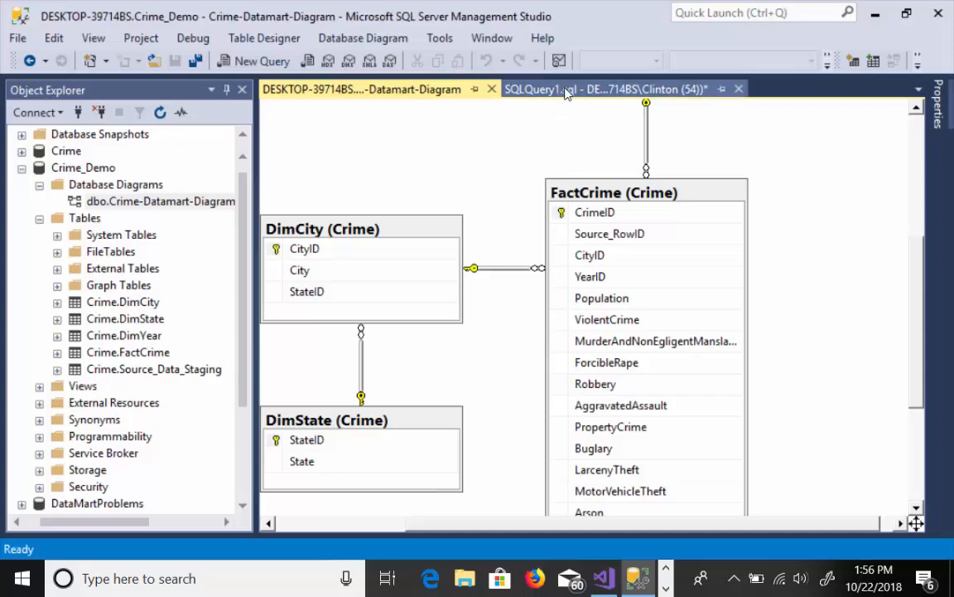
{"action": "left_click", "coordinate": [505, 92]}
{"action": "left_click", "coordinate": [479, 360]}
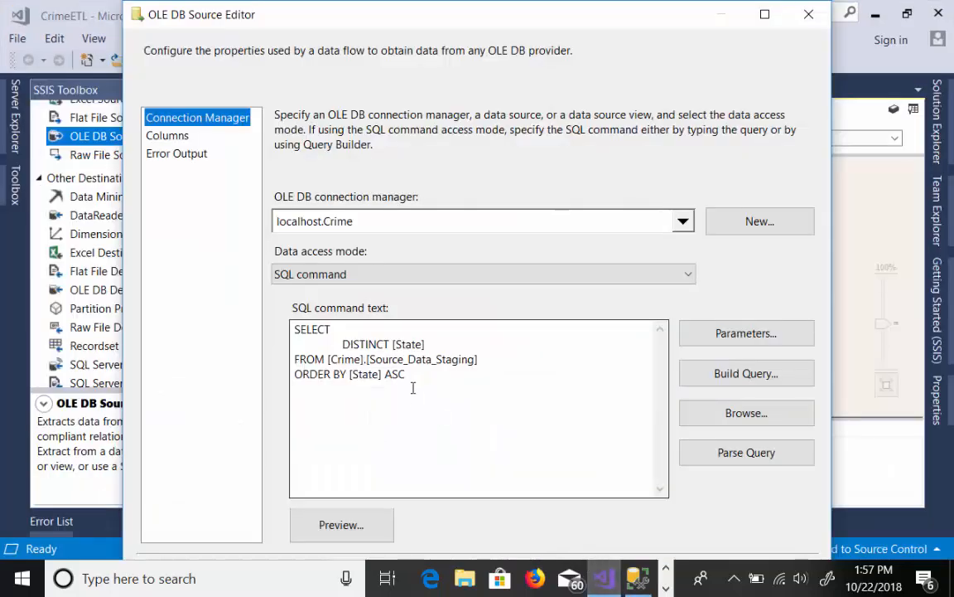
Copy the SELECT DISTINCT [State] command from the OLE DB Source editor into a new SQL Server Management Studio query
{"action": "left_click_drag", "start_coordinate": [415, 374], "coordinate": [295, 333]}
{"action": "key", "text": "ctrl+c"}
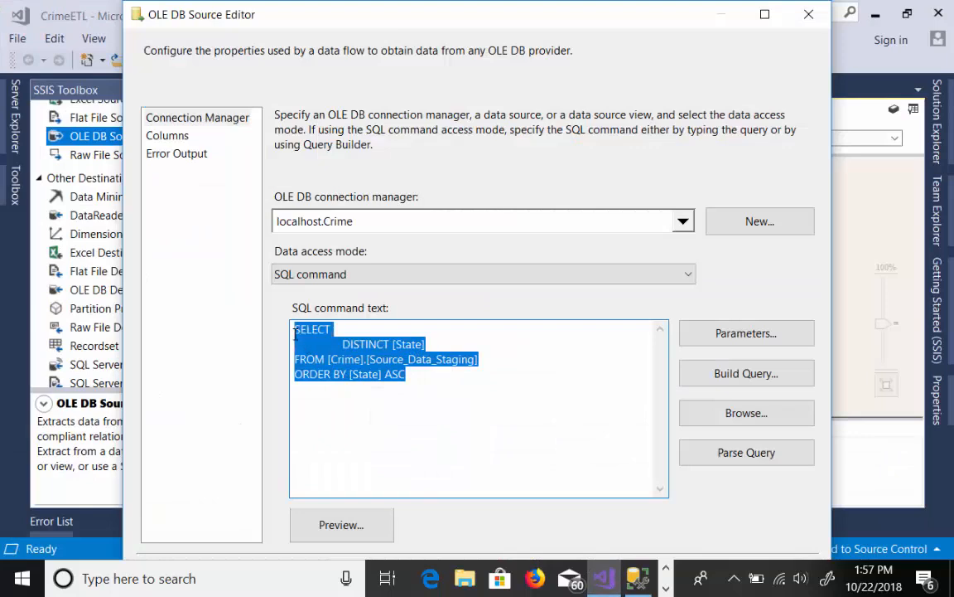
{"action": "left_click", "coordinate": [638, 578]}
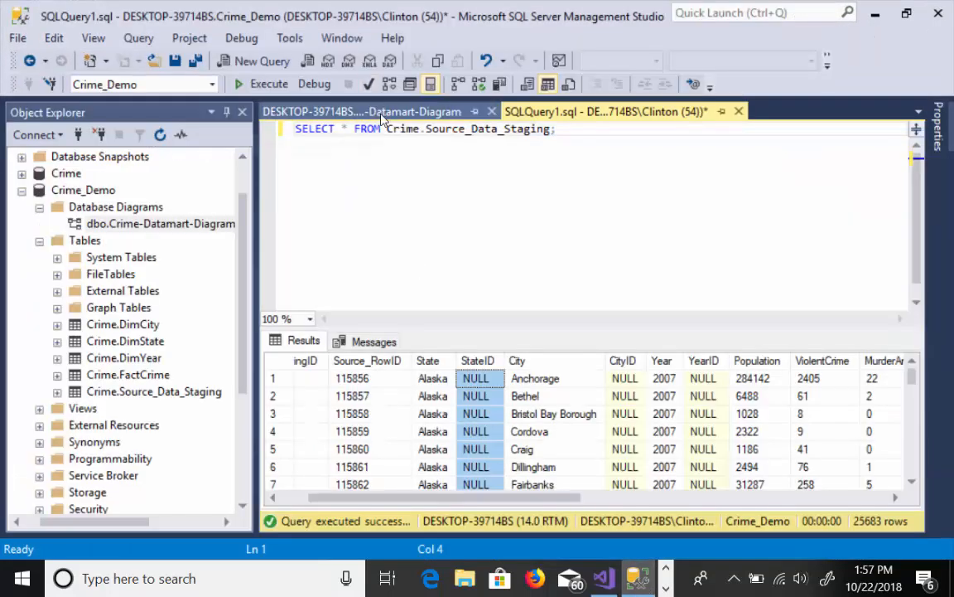
{"action": "left_click", "coordinate": [249, 61]}
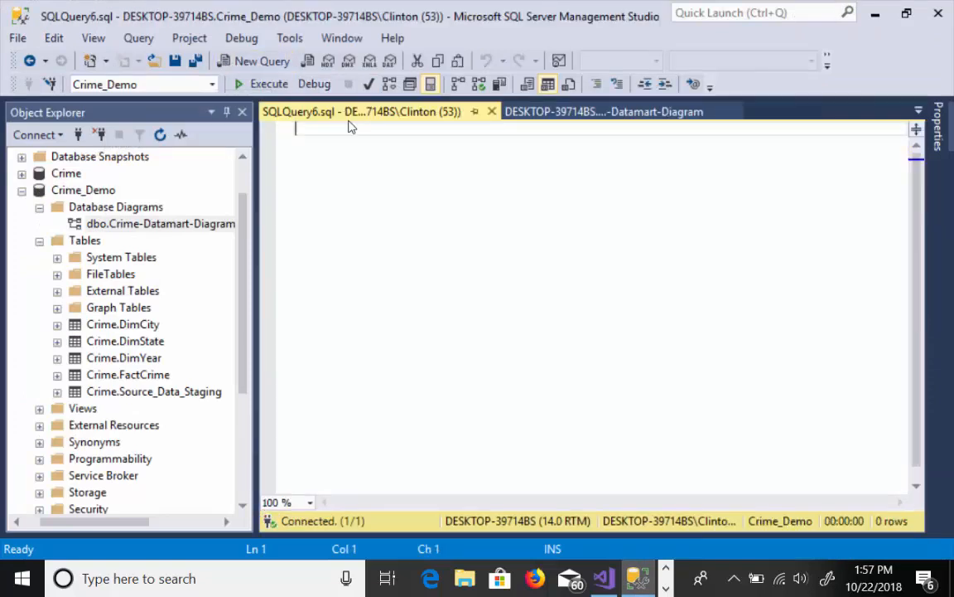
{"action": "key", "text": "ctrl+v"}
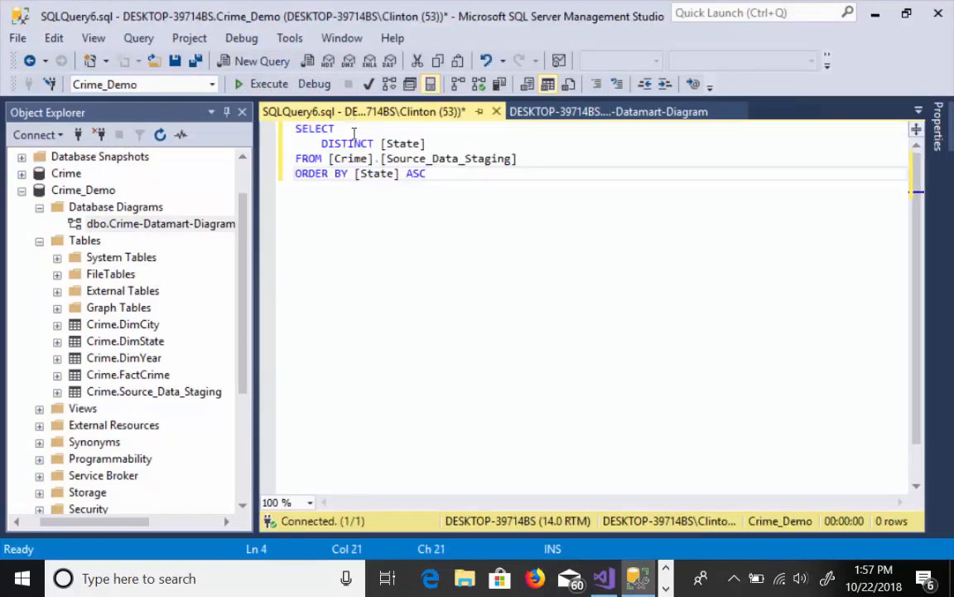
Execute the distinct-state query, widen the State column in the results and look through the list of states
{"action": "left_click_drag", "start_coordinate": [427, 174], "coordinate": [281, 112]}
{"action": "left_click", "coordinate": [256, 84]}
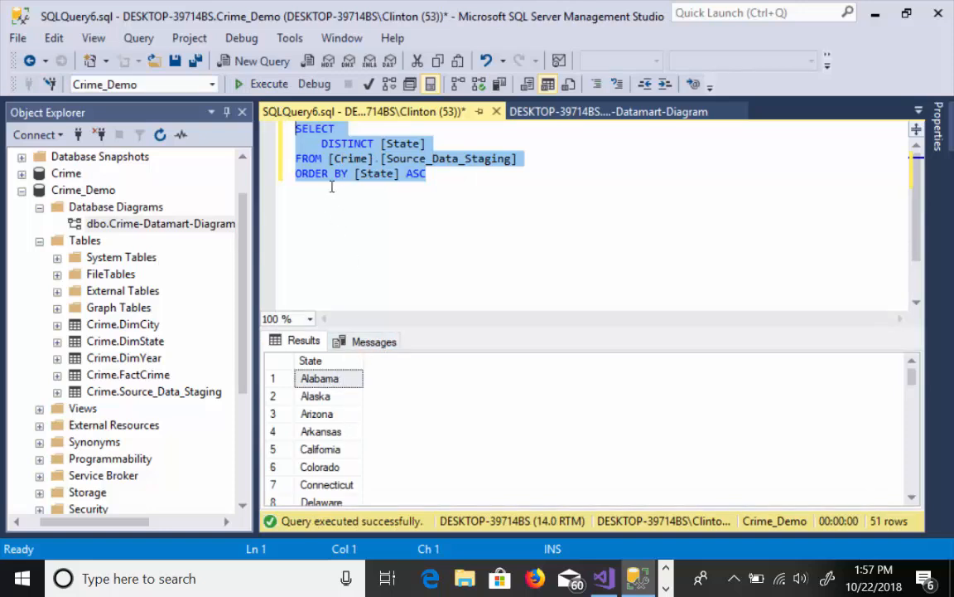
{"action": "left_click", "coordinate": [420, 174]}
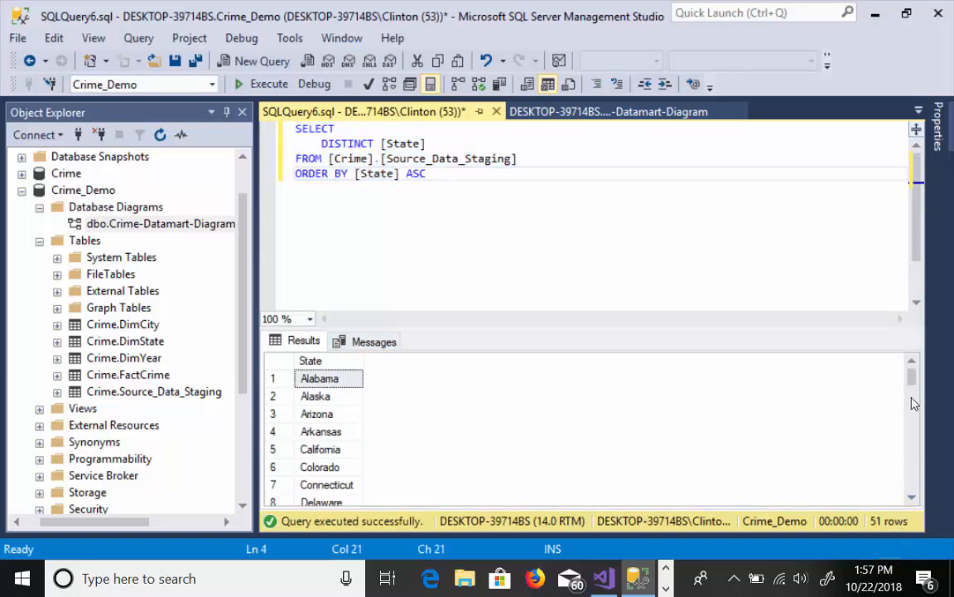
{"action": "left_click_drag", "start_coordinate": [911, 375], "coordinate": [912, 438]}
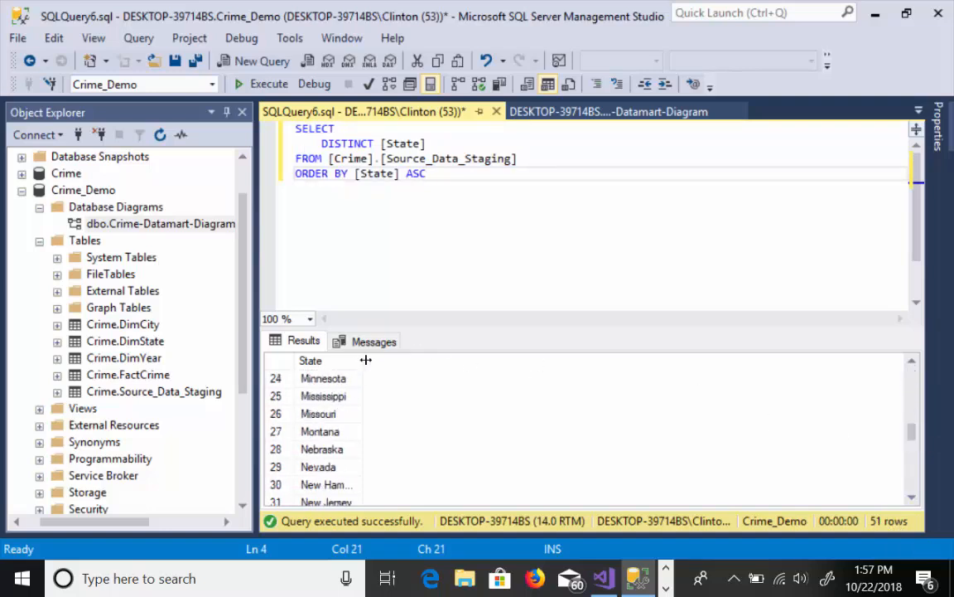
{"action": "left_click_drag", "start_coordinate": [364, 360], "coordinate": [419, 361]}
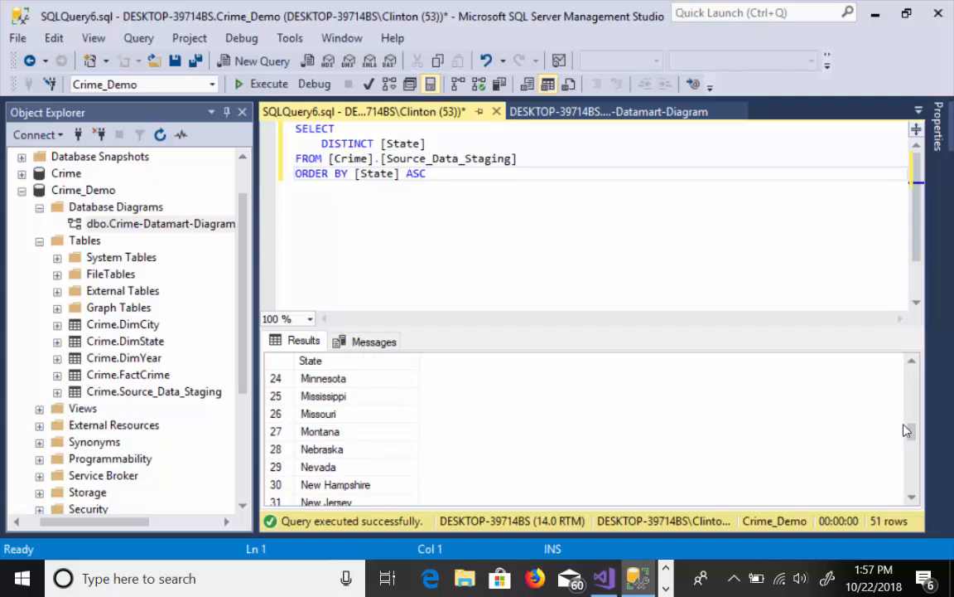
{"action": "left_click_drag", "start_coordinate": [912, 431], "coordinate": [915, 478]}
Check DimState in the datamart diagram, then replace the distinct-state query with SELECT * FROM Crime.DimState and execute it
{"action": "left_click", "coordinate": [559, 114]}
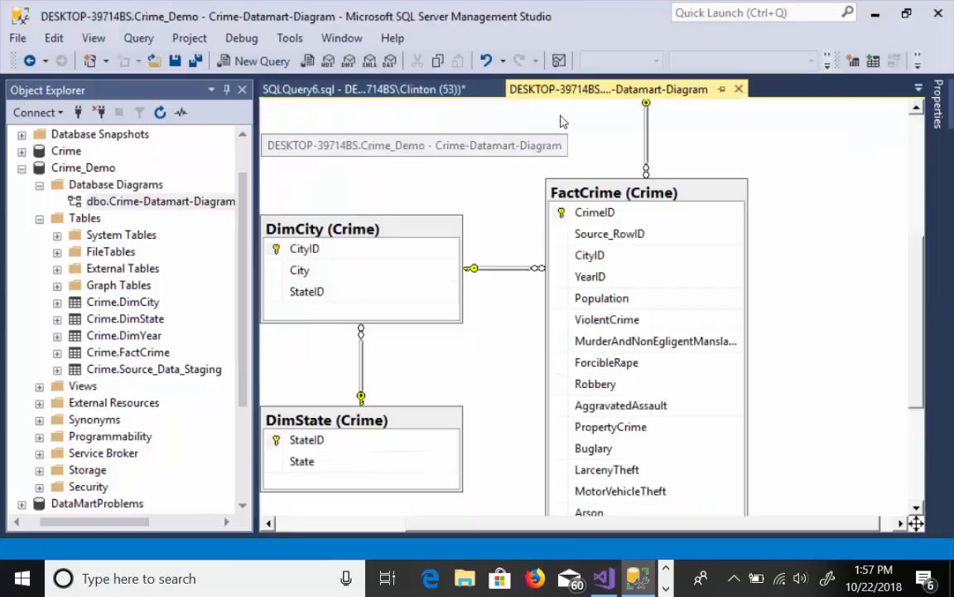
{"action": "left_click", "coordinate": [397, 86]}
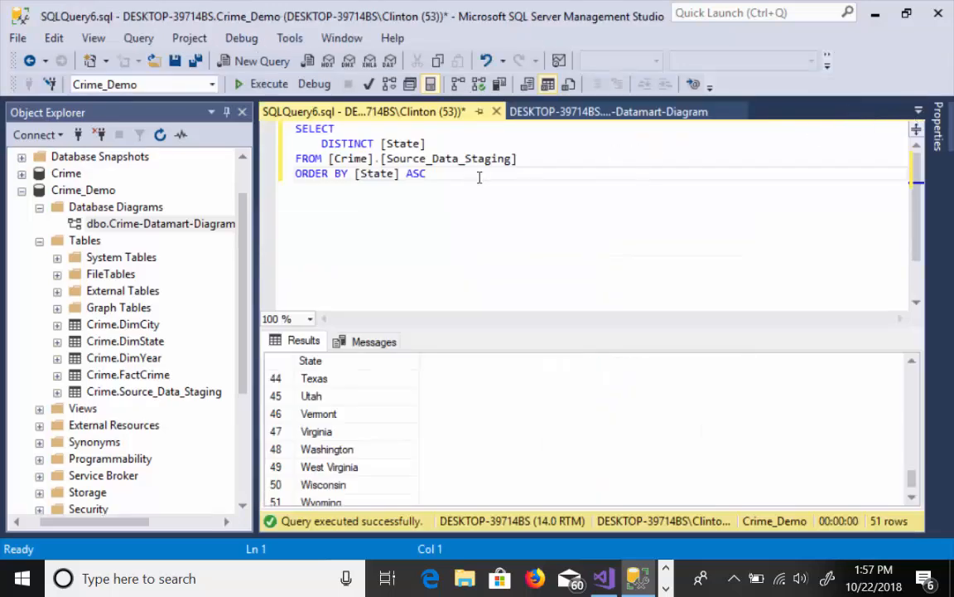
{"action": "left_click_drag", "start_coordinate": [479, 177], "coordinate": [289, 130]}
{"action": "type", "text": "S"}
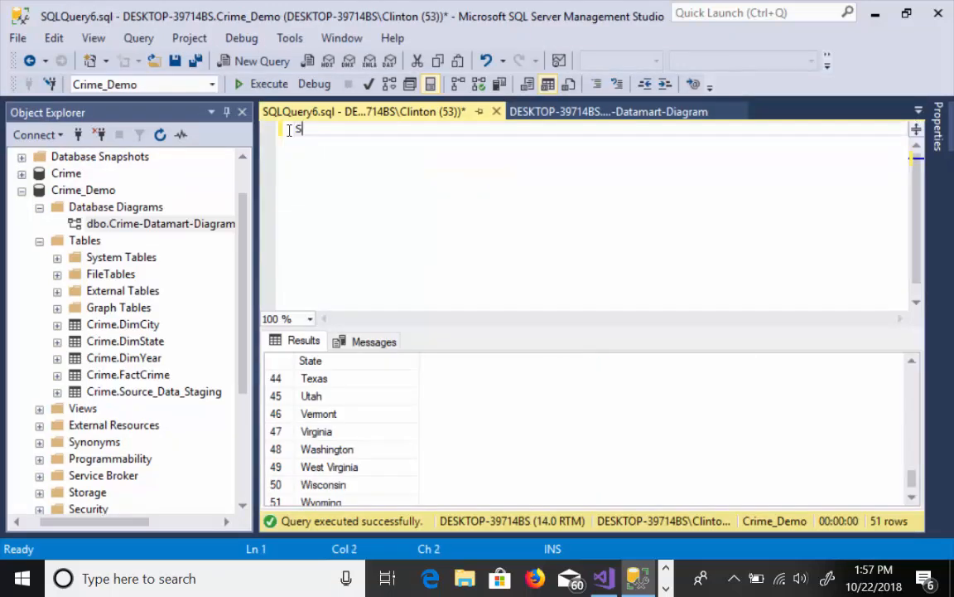
{"action": "type", "text": "ELECT * FROM Crime.S"}
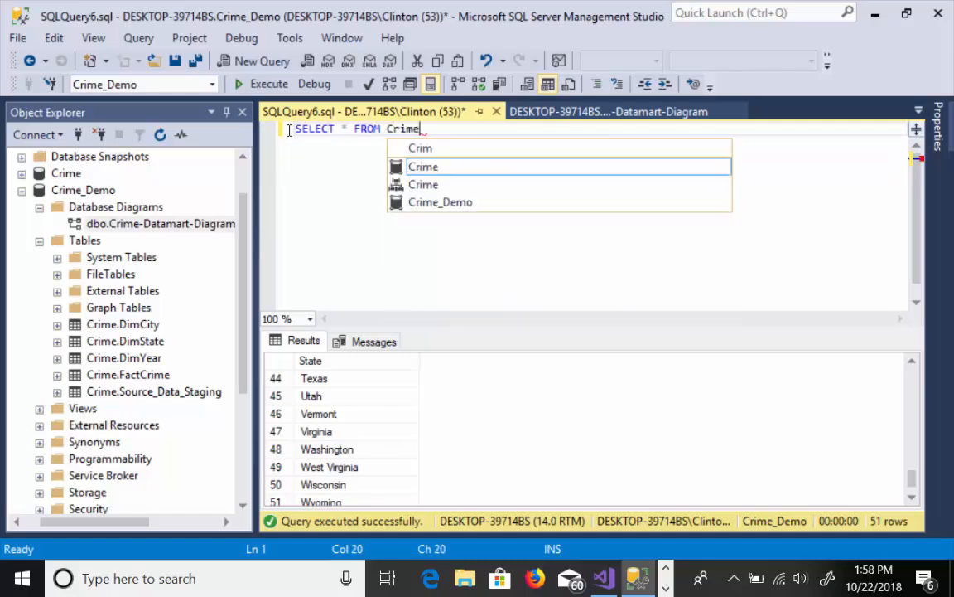
{"action": "type", "text": "S"}
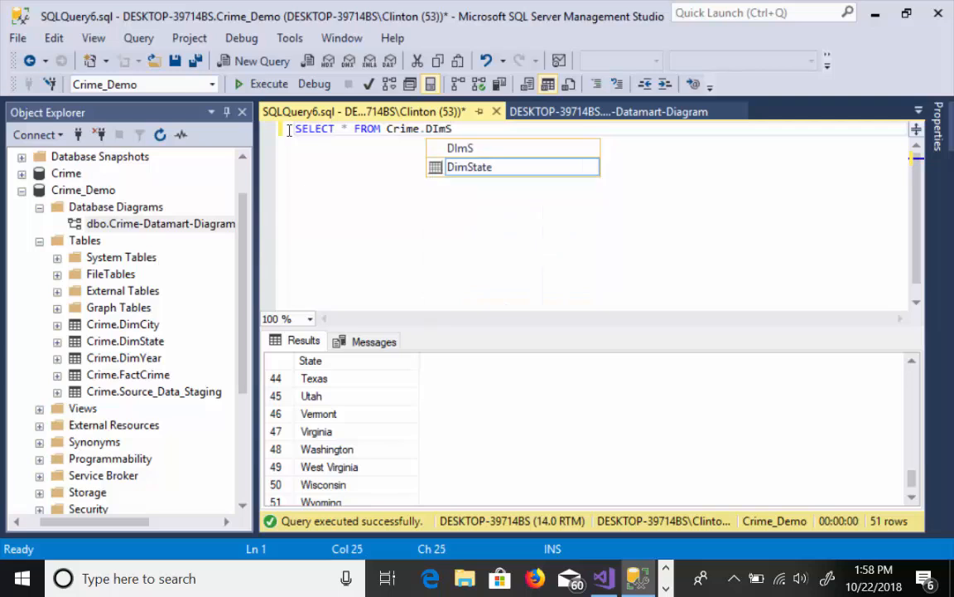
{"action": "key", "text": "Tab"}
{"action": "key", "text": "F5"}
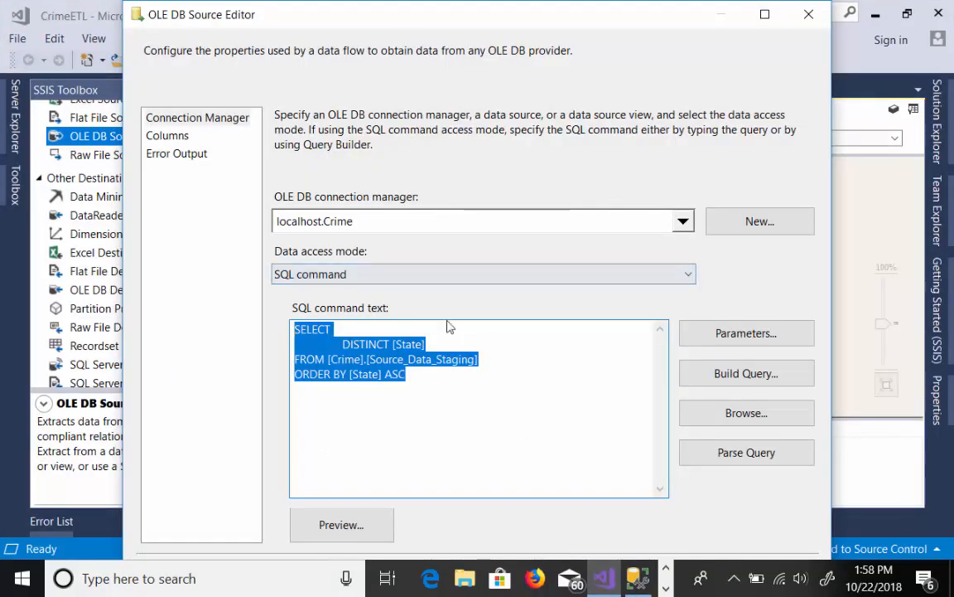
Switch to Visual Studio and examine the source's data access modes and connection managers, keeping SQL command and localhost.Crime
{"action": "left_click", "coordinate": [411, 275]}
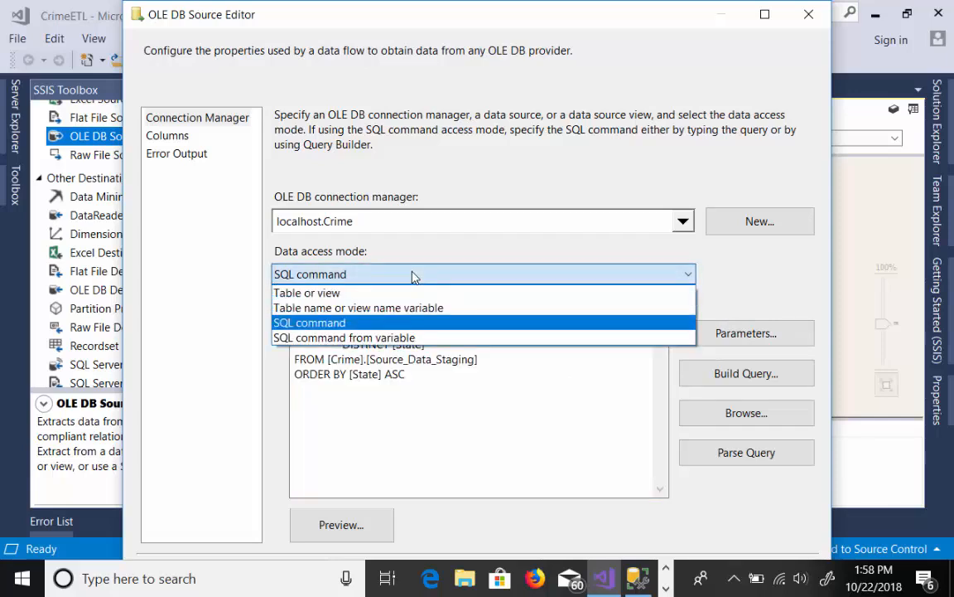
{"action": "left_click", "coordinate": [487, 373]}
{"action": "left_click", "coordinate": [469, 274]}
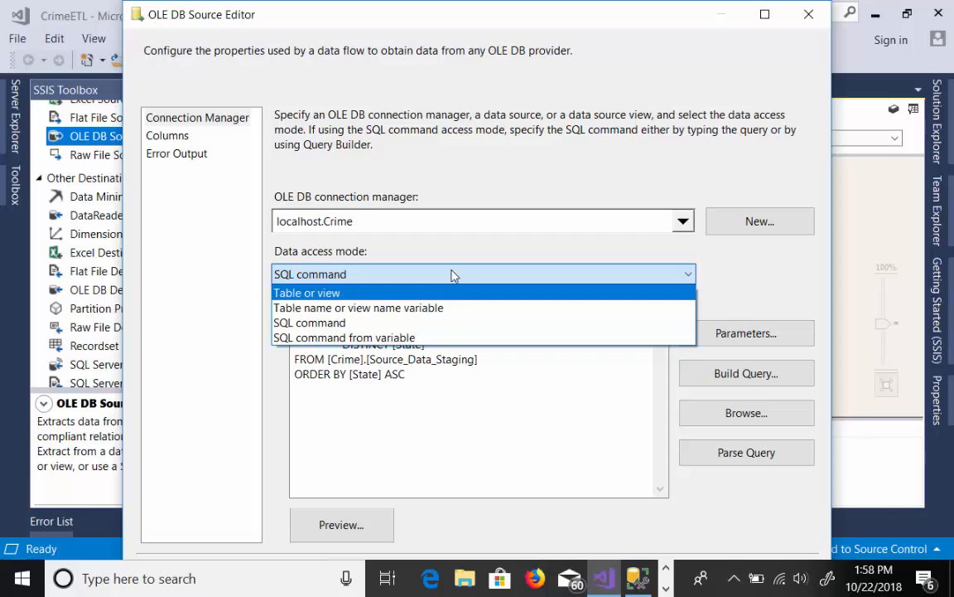
{"action": "left_click", "coordinate": [452, 274]}
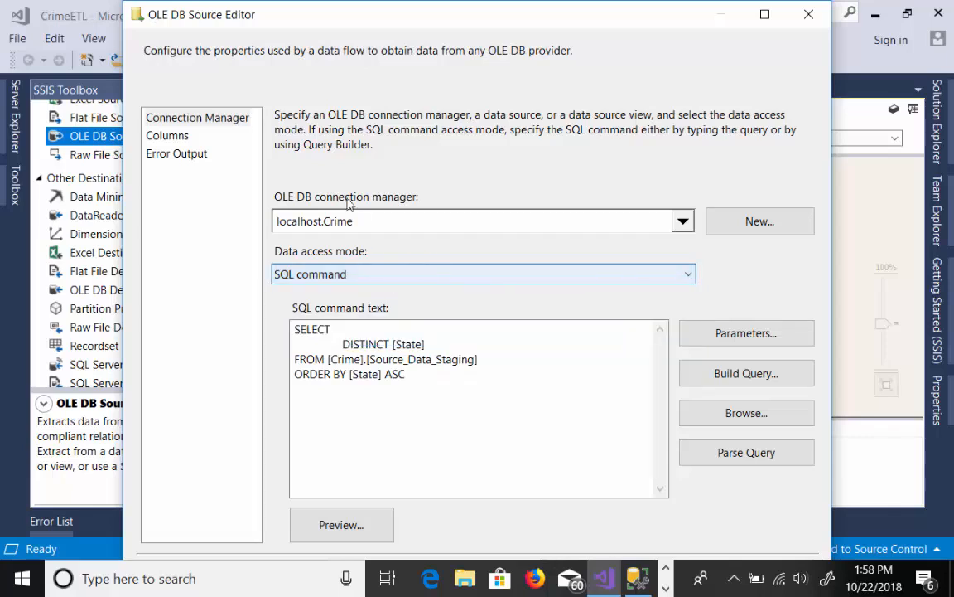
{"action": "left_click", "coordinate": [684, 222]}
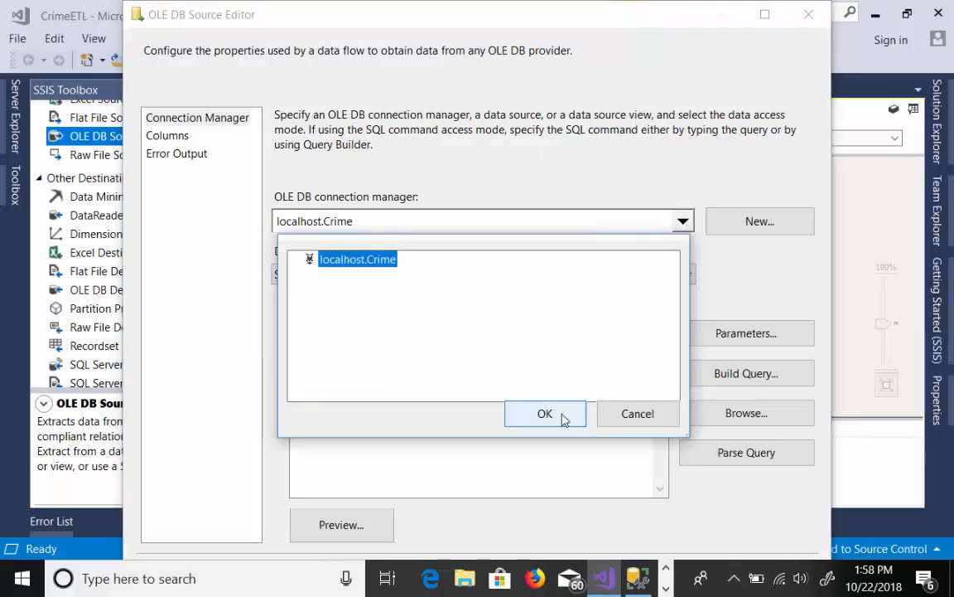
{"action": "left_click", "coordinate": [562, 418]}
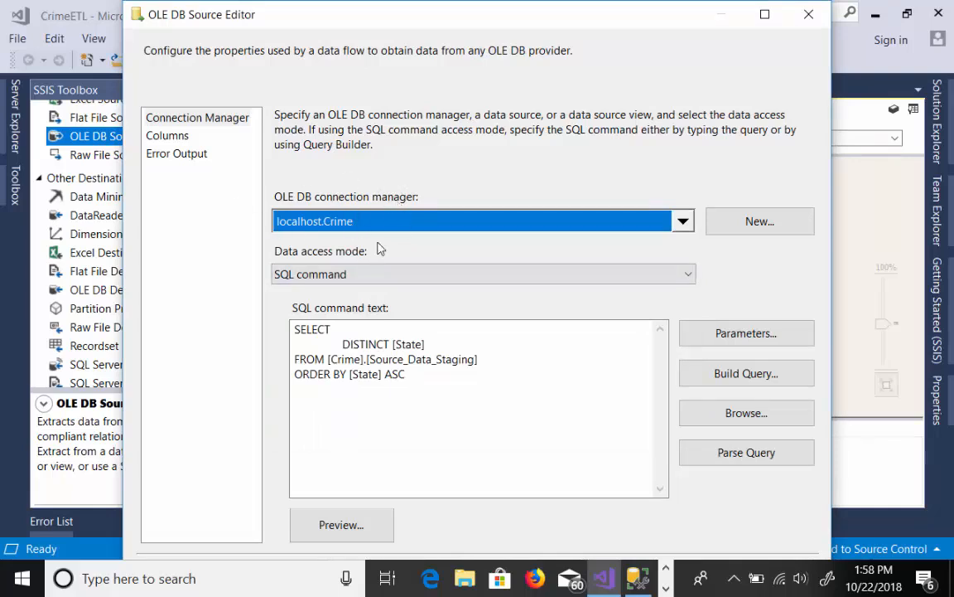
Review the source's SQL command text and inspect how its external State column maps to the output column
{"action": "left_click", "coordinate": [419, 379]}
{"action": "left_click_drag", "start_coordinate": [419, 378], "coordinate": [299, 330]}
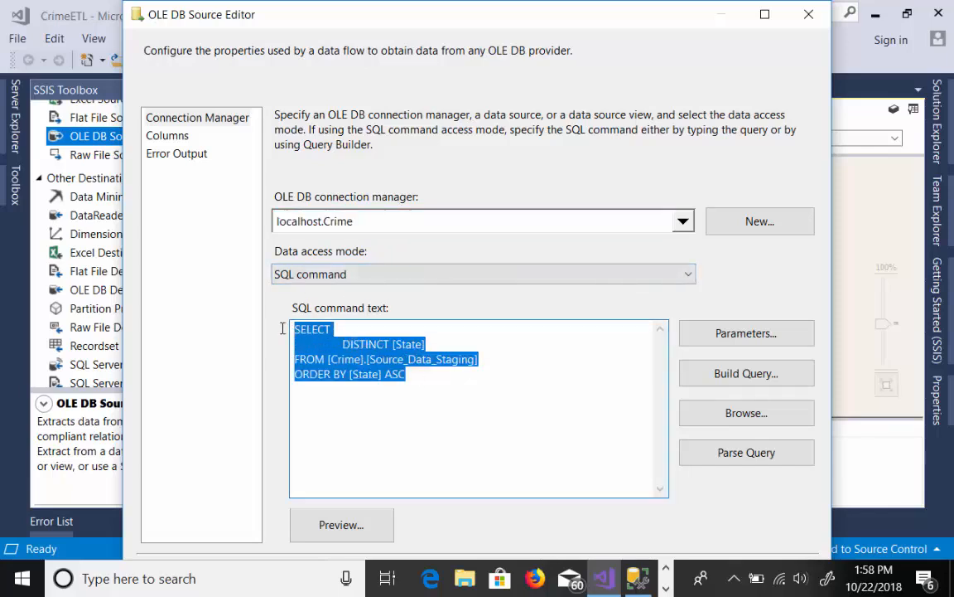
{"action": "left_click", "coordinate": [176, 138]}
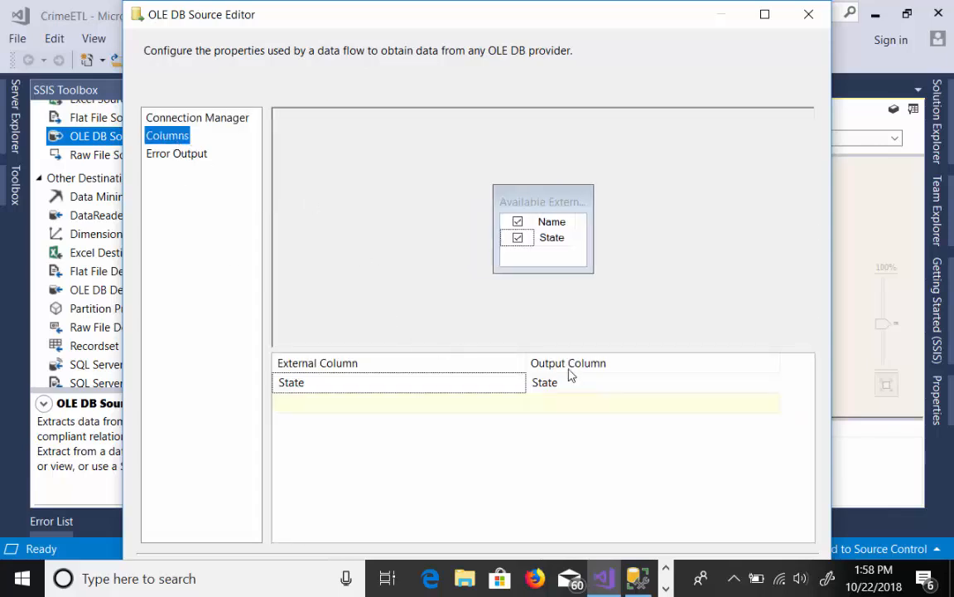
Accept the OLE DB source settings, open the Load States into DImState destination and check its available tables, keeping [Crime].[DimState]
{"action": "left_click", "coordinate": [765, 15]}
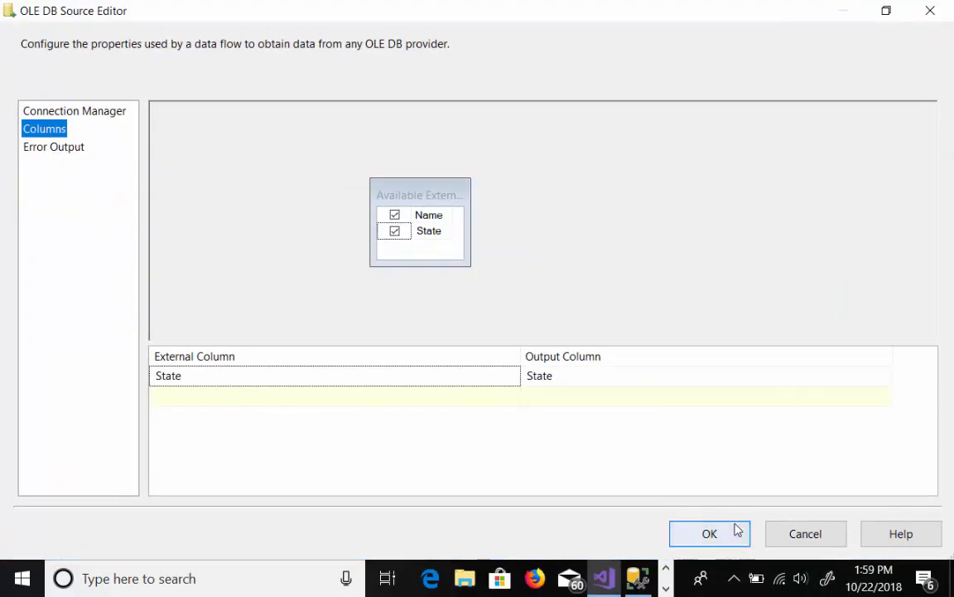
{"action": "left_click", "coordinate": [704, 535]}
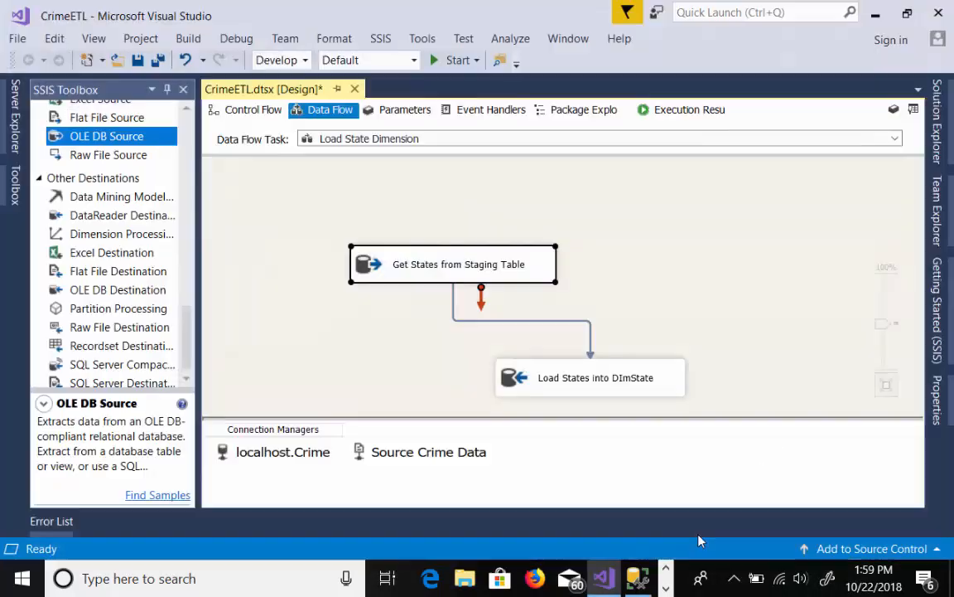
{"action": "double_click", "coordinate": [587, 378]}
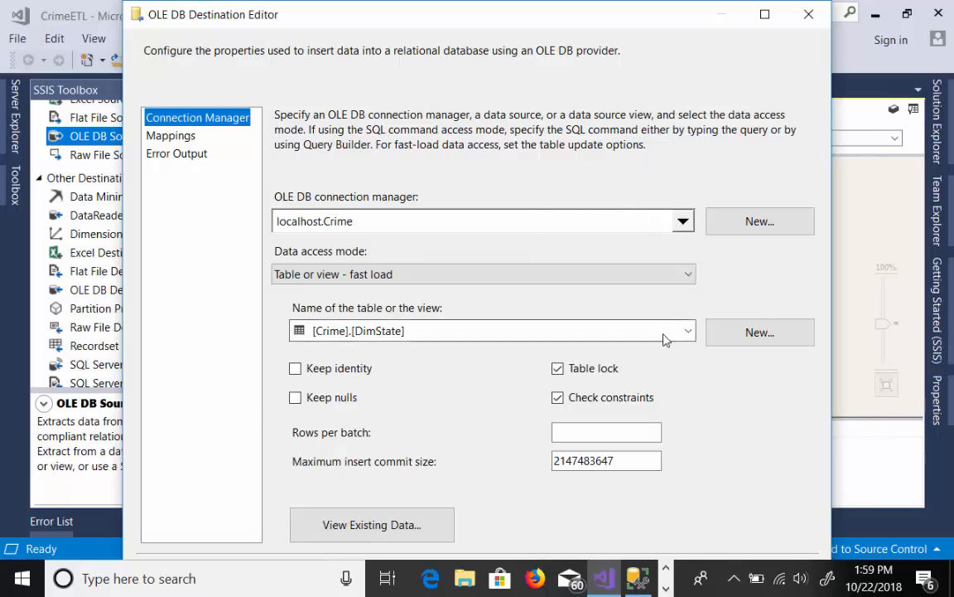
{"action": "left_click", "coordinate": [690, 332]}
{"action": "left_click", "coordinate": [689, 332]}
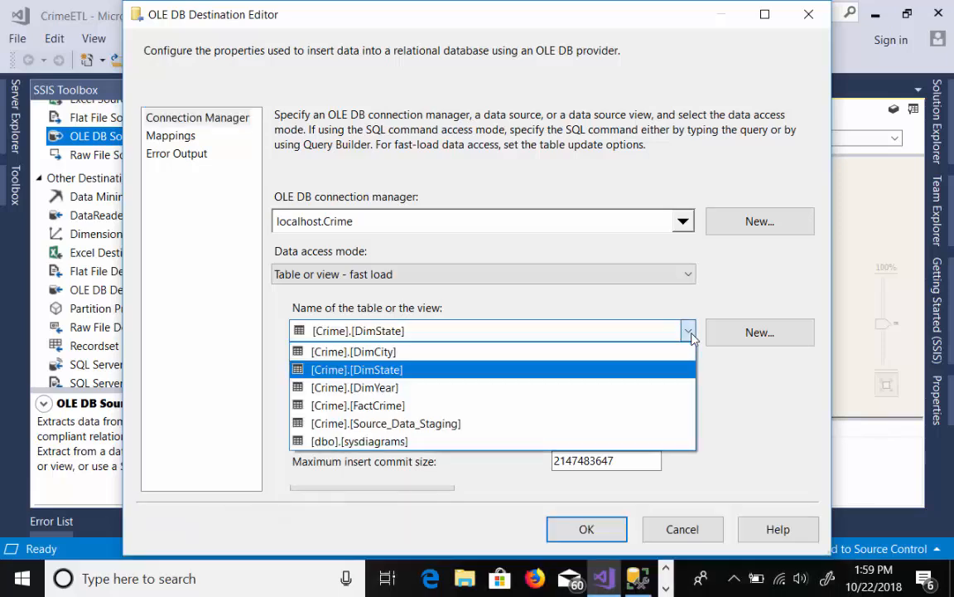
{"action": "left_click", "coordinate": [505, 377]}
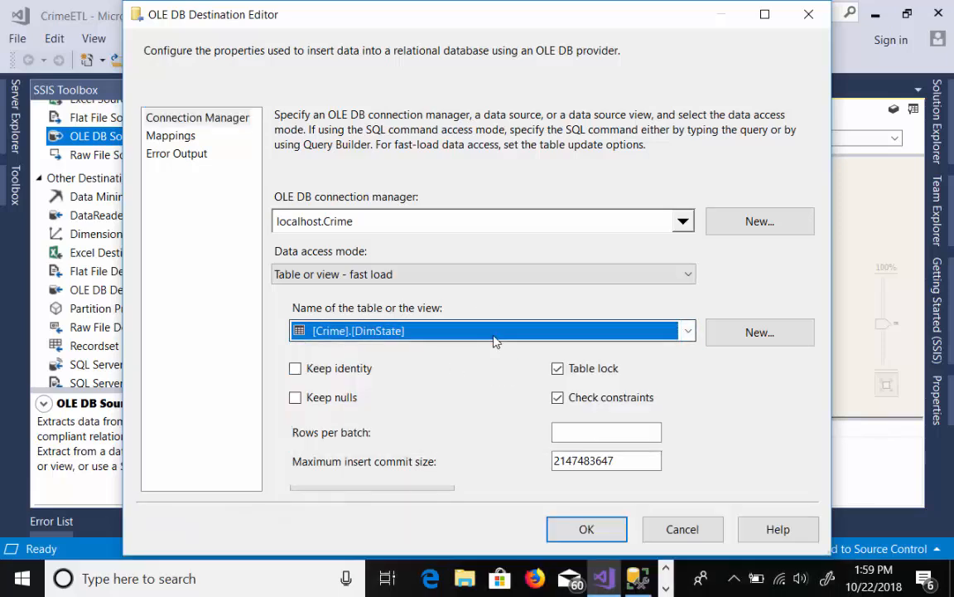
Inspect how the destination's input columns map to StateID and State, accept the editor and find OLE DB Destination among the available components
{"action": "left_click", "coordinate": [200, 140]}
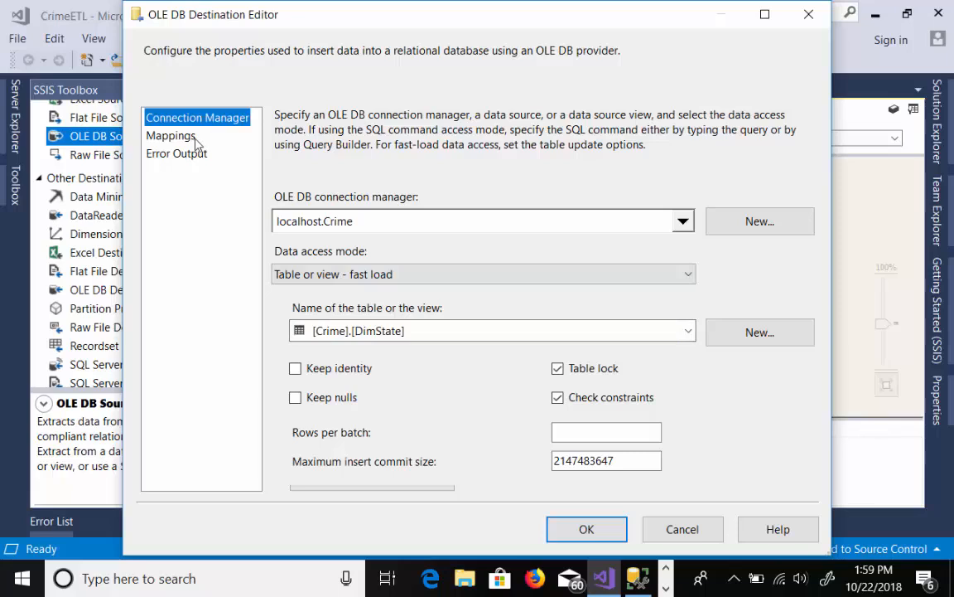
{"action": "left_click", "coordinate": [183, 136]}
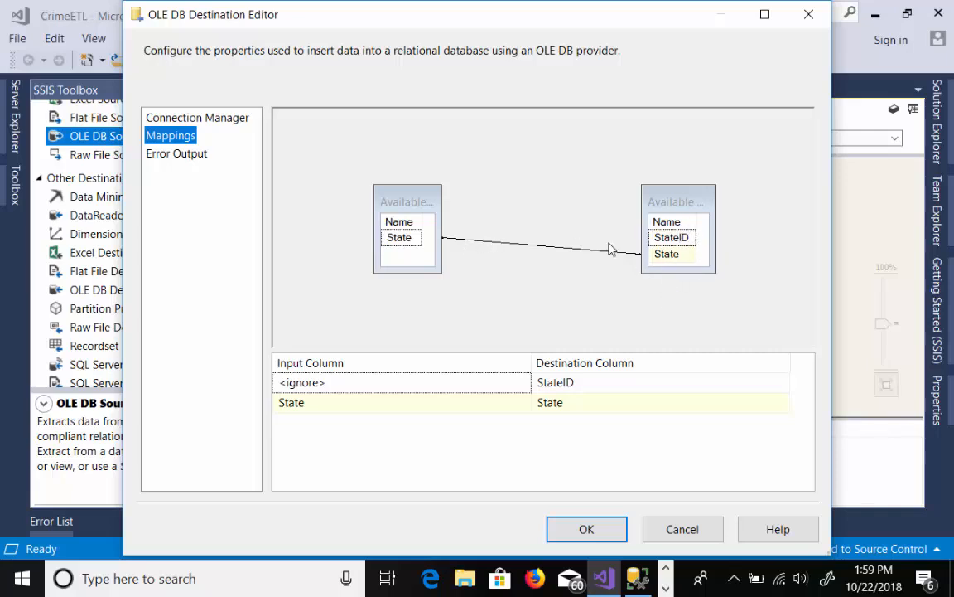
{"action": "left_click", "coordinate": [593, 530]}
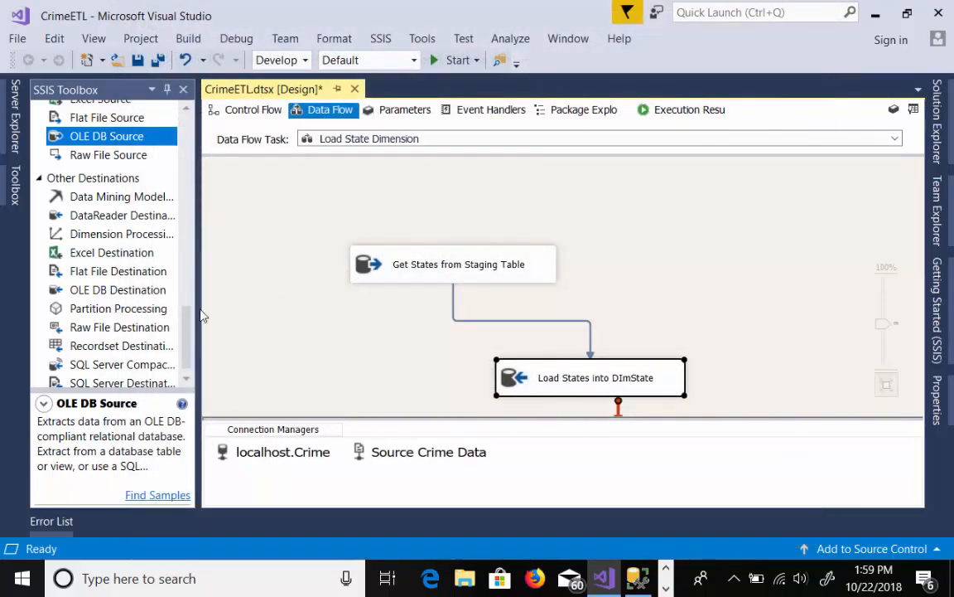
{"action": "mouse_move", "coordinate": [188, 326]}
{"action": "left_mouse_down"}
{"action": "mouse_move", "coordinate": [188, 297]}
{"action": "mouse_move", "coordinate": [190, 329]}
{"action": "mouse_move", "coordinate": [179, 331]}
{"action": "left_mouse_up"}
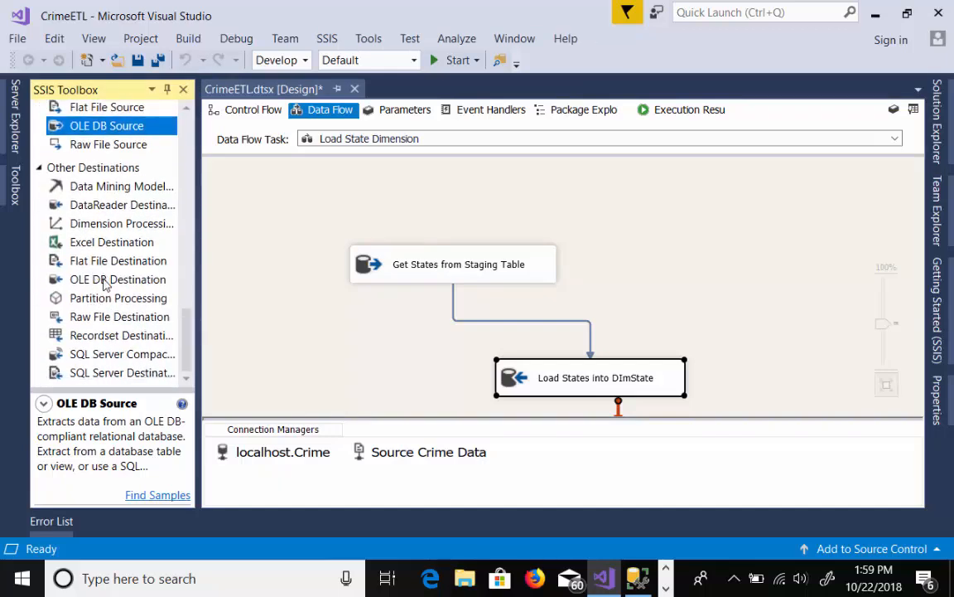
Execute the Load State Dimension data flow task, review its row flow in an enlarged design area and stop debugging
{"action": "left_click", "coordinate": [633, 217]}
{"action": "right_click", "coordinate": [633, 216]}
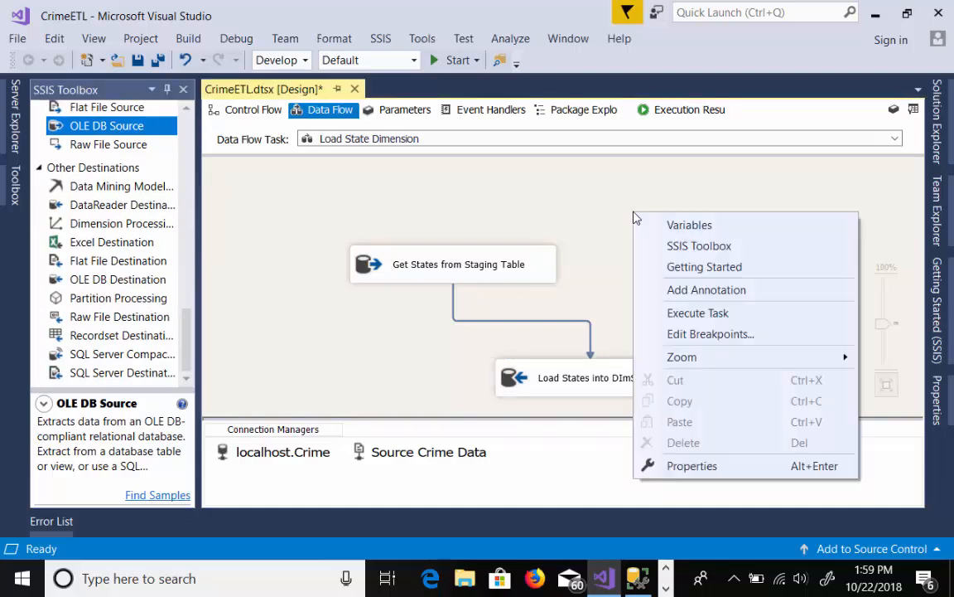
{"action": "left_click", "coordinate": [717, 314]}
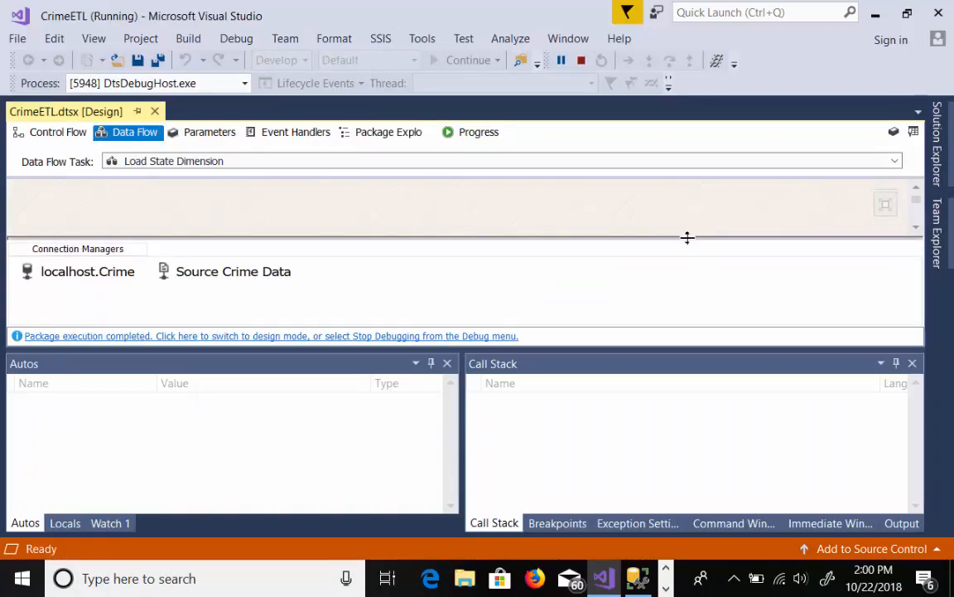
{"action": "left_click_drag", "start_coordinate": [687, 238], "coordinate": [678, 326]}
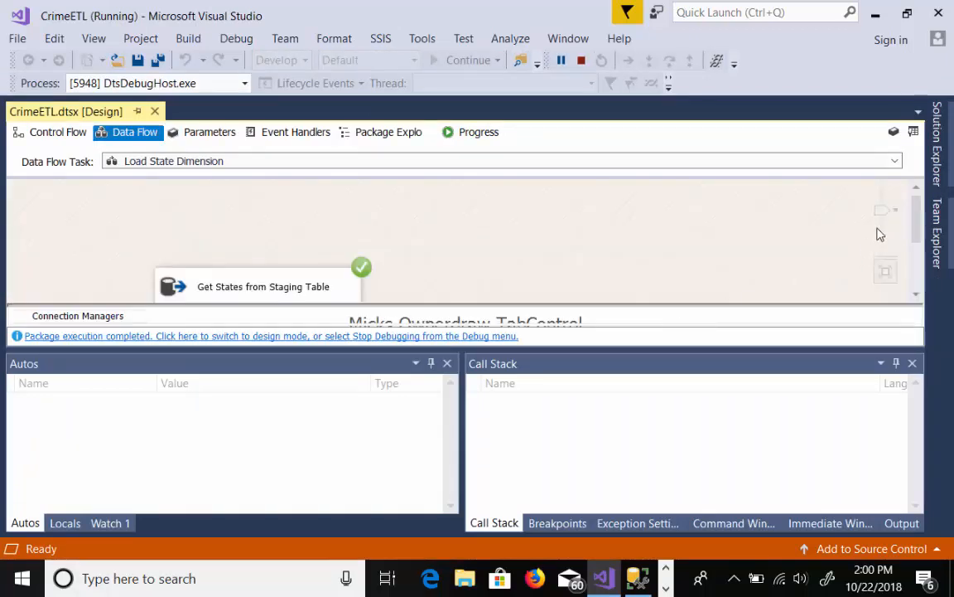
{"action": "scroll", "coordinate": [826, 224], "scroll_direction": "down", "scroll_amount": 4}
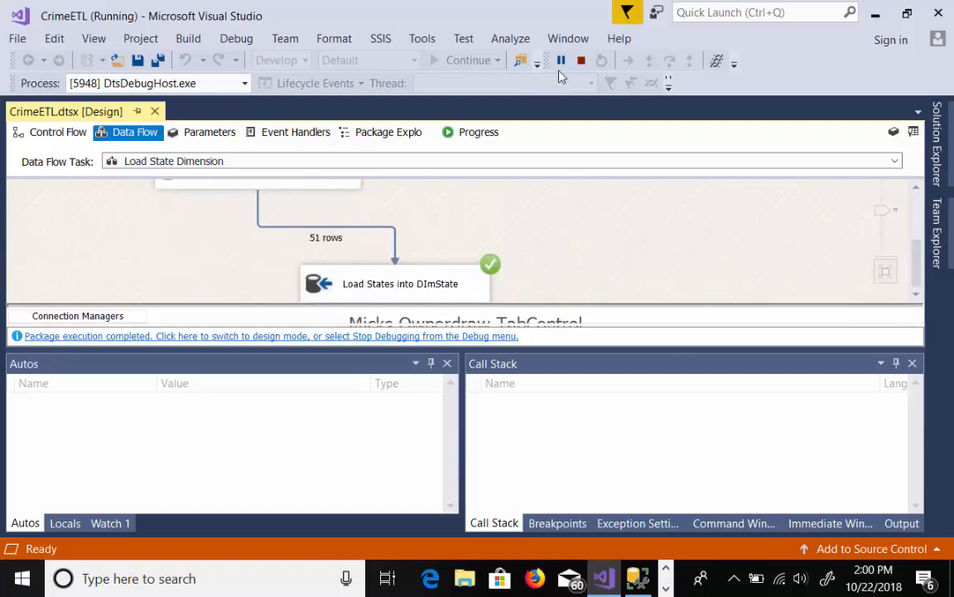
{"action": "left_click", "coordinate": [581, 60]}
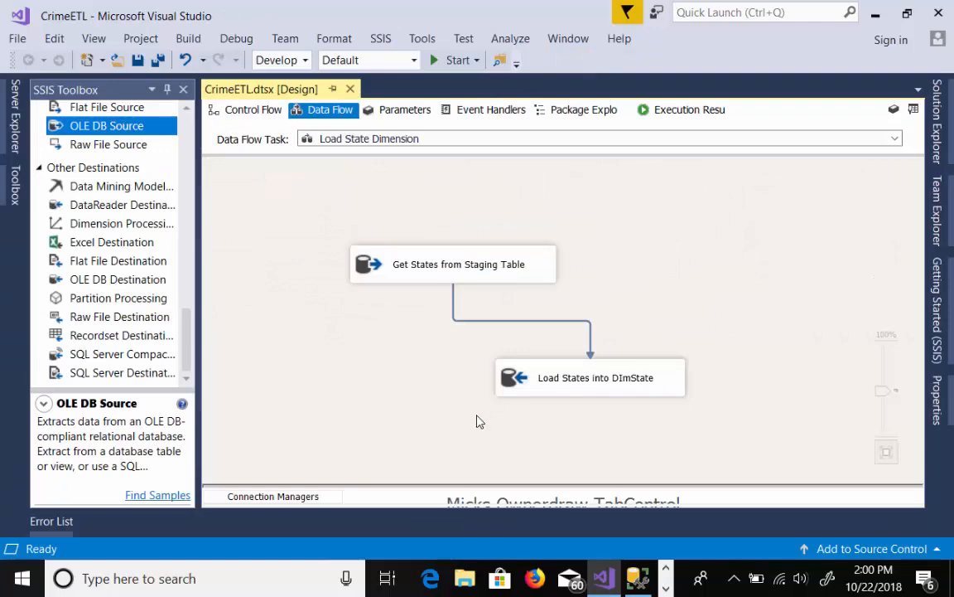
Switch to SQL Server Management Studio, re-execute SELECT * FROM Crime.DimState and look over the loaded states
{"action": "left_click", "coordinate": [638, 579]}
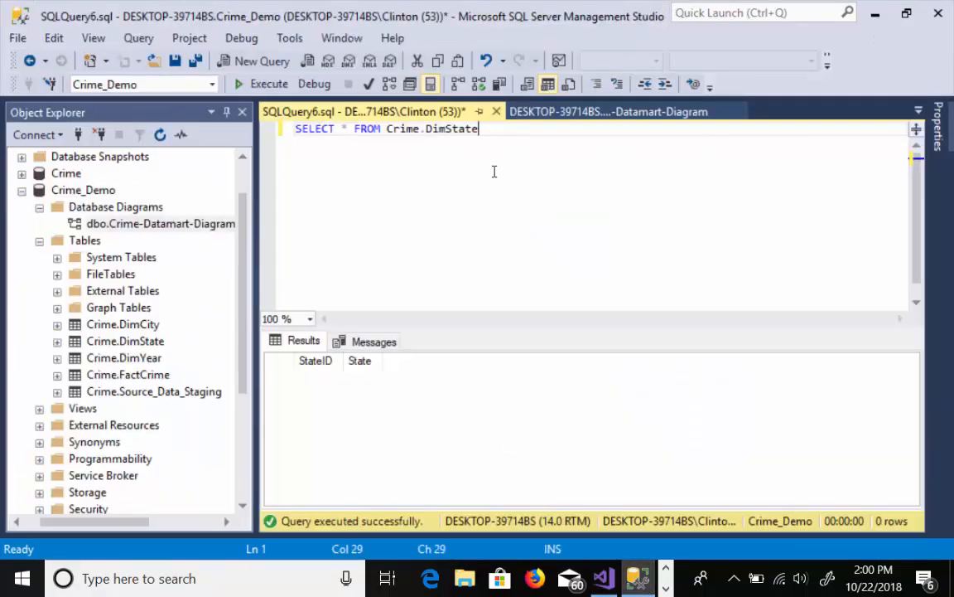
{"action": "left_click", "coordinate": [272, 85]}
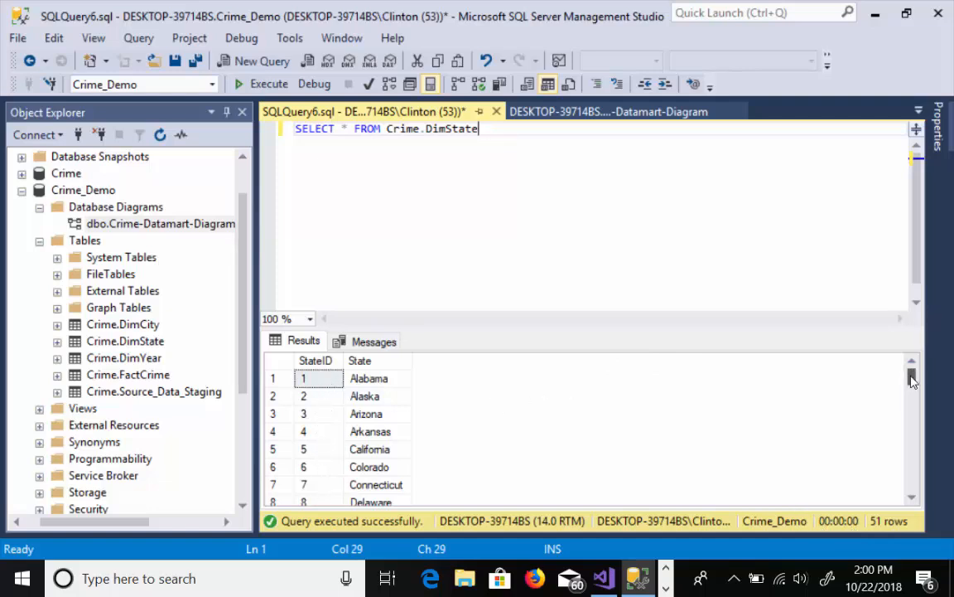
{"action": "mouse_move", "coordinate": [912, 378]}
{"action": "left_mouse_down"}
{"action": "mouse_move", "coordinate": [914, 480]}
{"action": "mouse_move", "coordinate": [914, 375]}
{"action": "left_mouse_up"}
Change the query to SELECT * FROM Crime.Source_Data_Staging and execute it
{"action": "key", "text": "BackSpace"}
{"action": "key", "text": "BackSpace"}
{"action": "key", "text": "BackSpace"}
{"action": "key", "text": "BackSpace"}
{"action": "key", "text": "BackSpace"}
{"action": "key", "text": "BackSpace"}
{"action": "key", "text": "BackSpace"}
{"action": "key", "text": "BackSpace"}
{"action": "key", "text": "BackSpace"}
{"action": "key", "text": "BackSpace"}
{"action": "key", "text": "BackSpace"}
{"action": "key", "text": "BackSpace"}
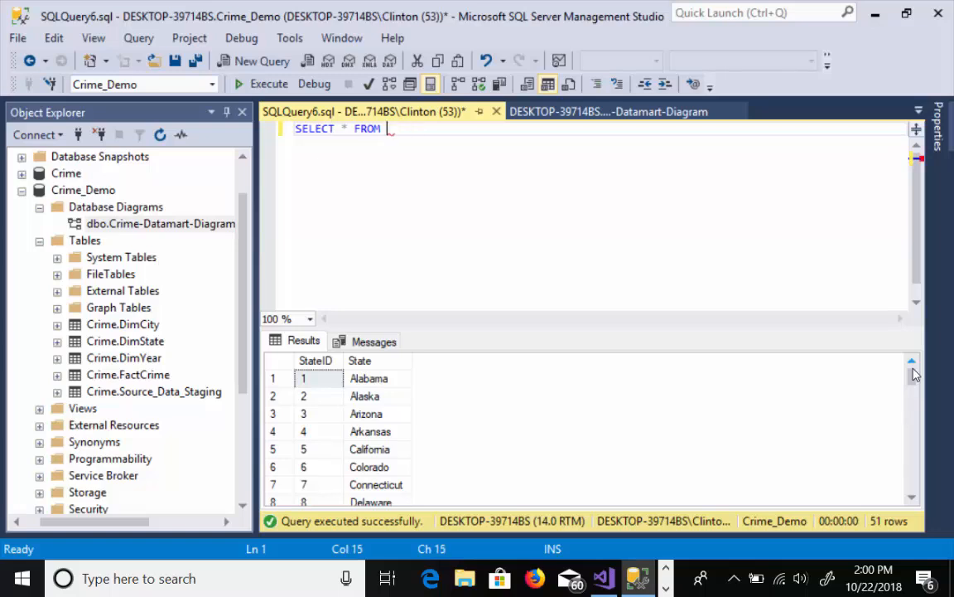
{"action": "type", "text": "rime."}
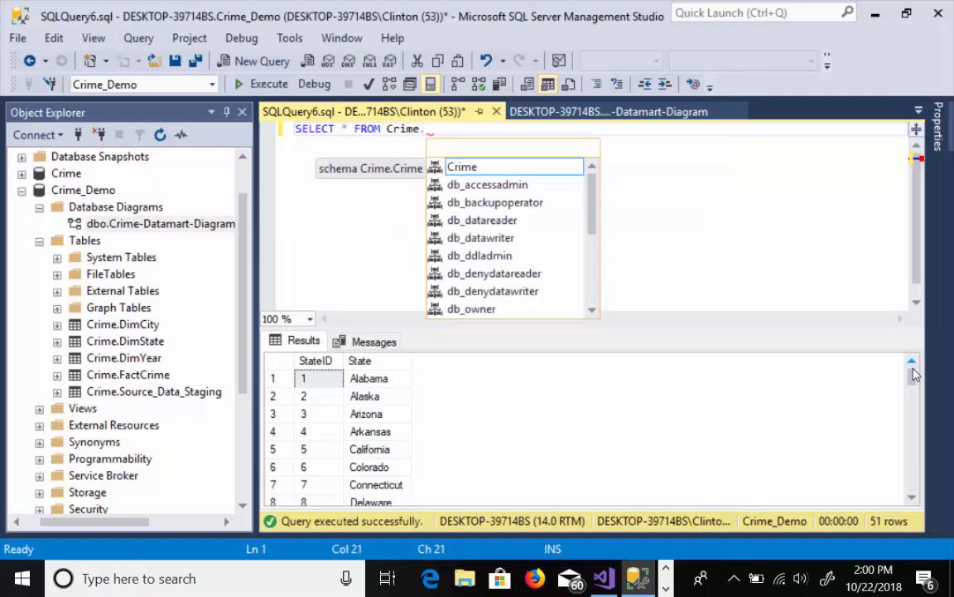
{"action": "type", "text": "Sour"}
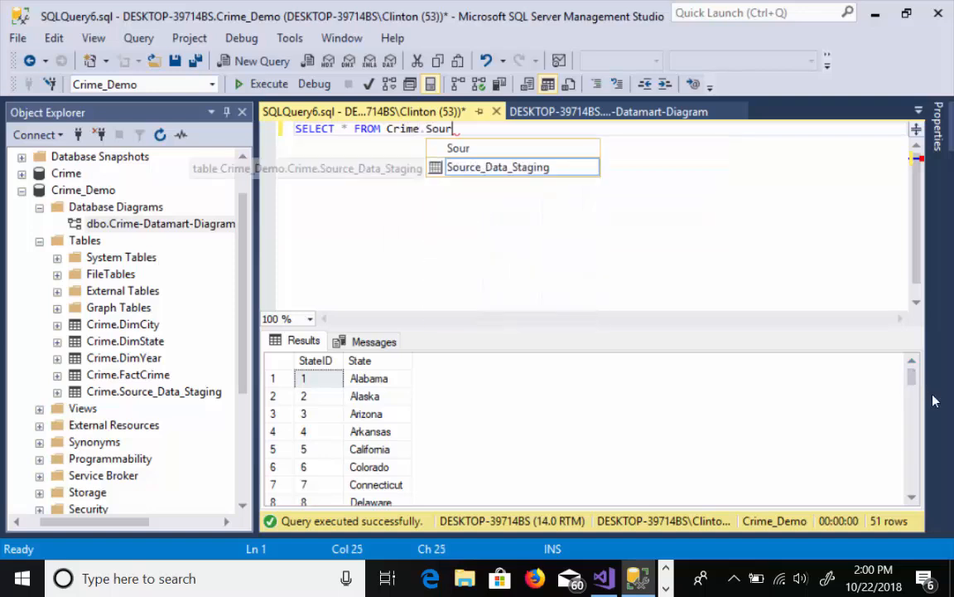
{"action": "left_click", "coordinate": [481, 167]}
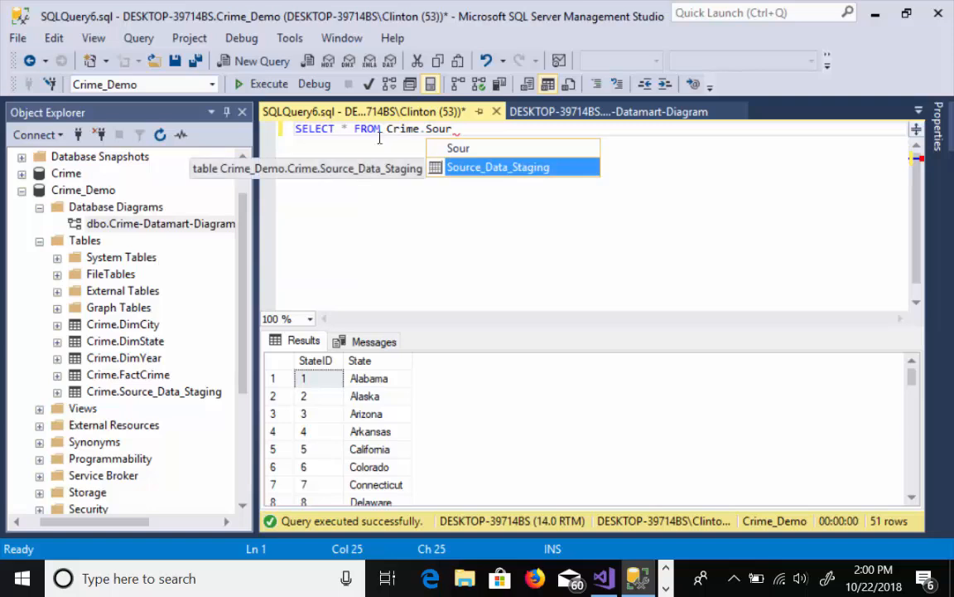
{"action": "double_click", "coordinate": [478, 167]}
{"action": "left_click", "coordinate": [263, 85]}
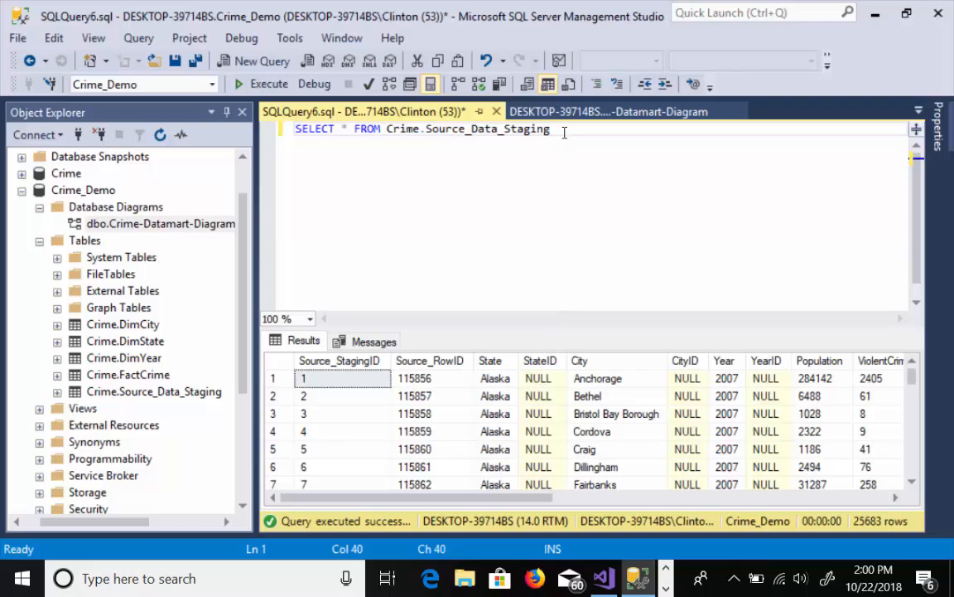
Add a second query, SELECT * FROM Crime.DimState, below the staging query and execute both together
{"action": "key", "text": "Return"}
{"action": "type", "text": "SELECT * FROM Di"}
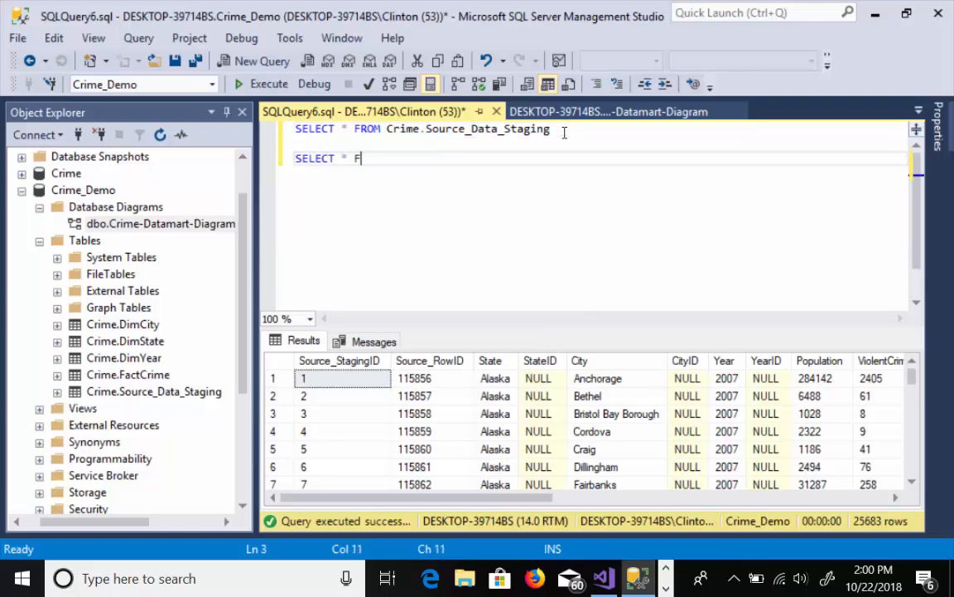
{"action": "key", "text": "BackSpace"}
{"action": "key", "text": "BackSpace"}
{"action": "type", "text": "Crime"}
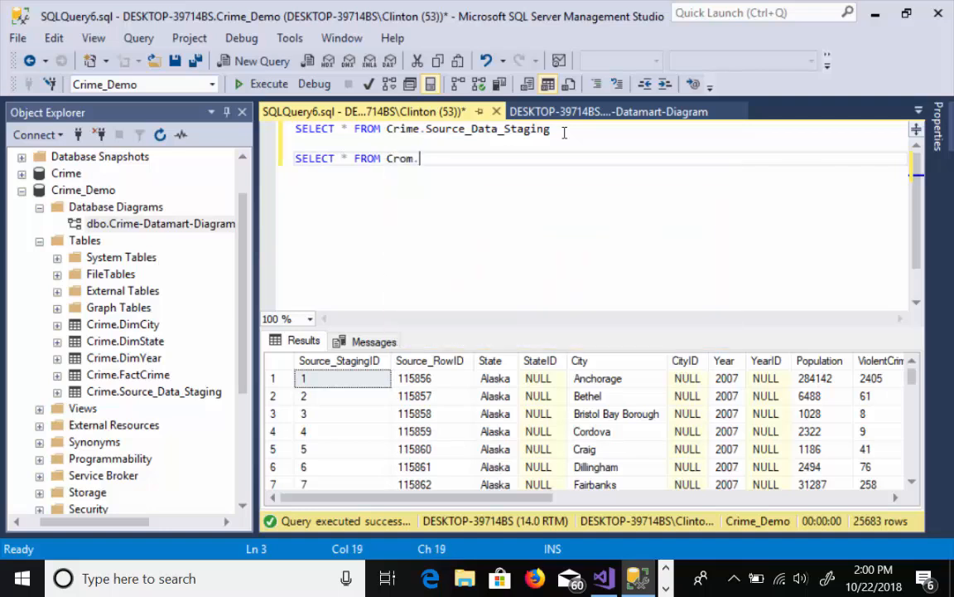
{"action": "type", "text": ".Dim"}
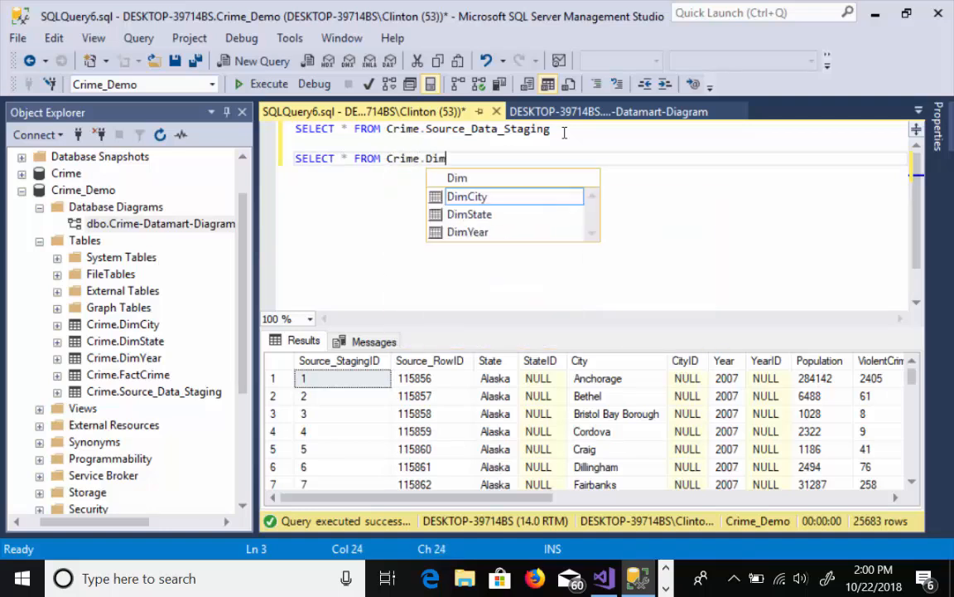
{"action": "double_click", "coordinate": [499, 214]}
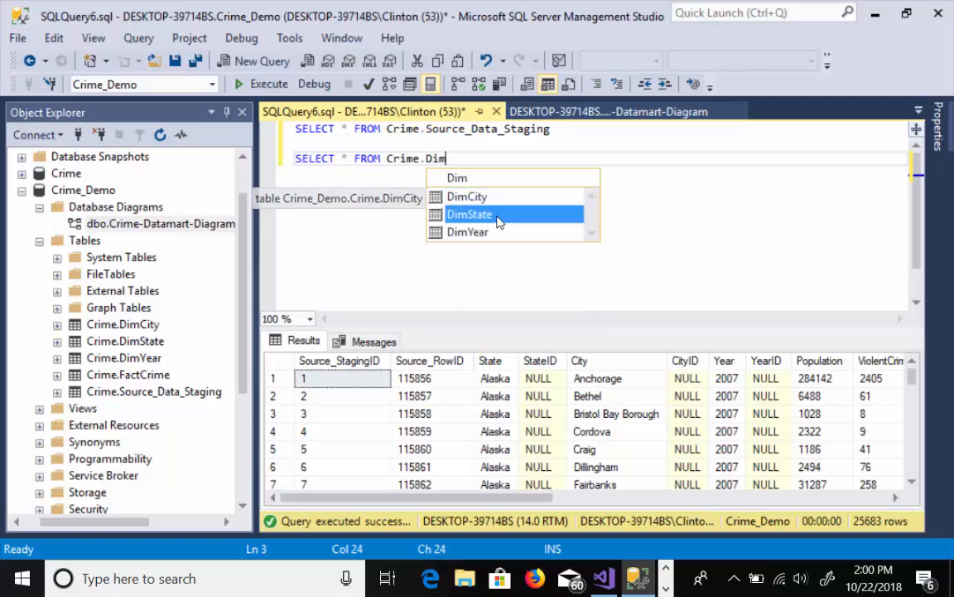
{"action": "key", "text": "ctrl+a"}
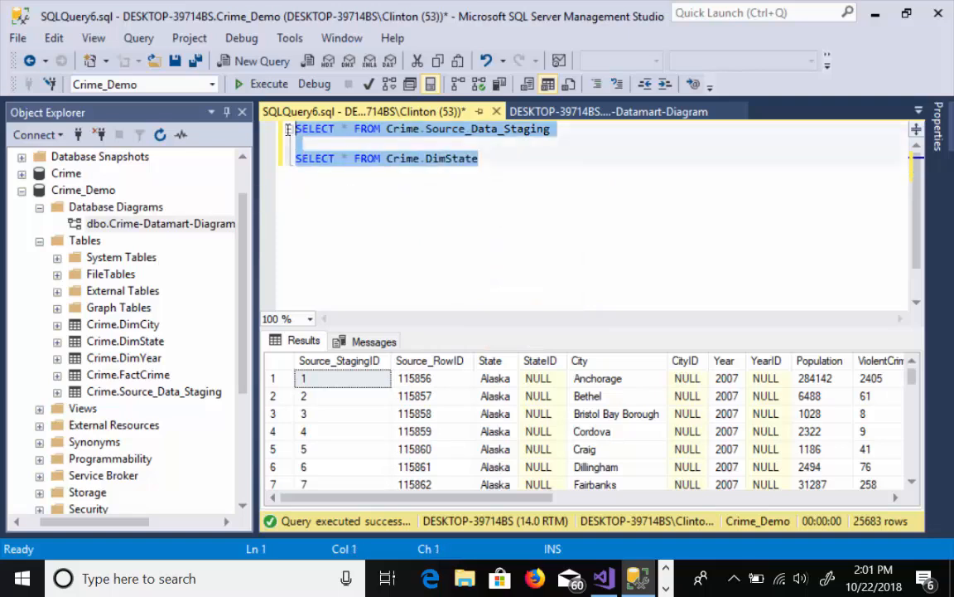
{"action": "key", "text": "F5"}
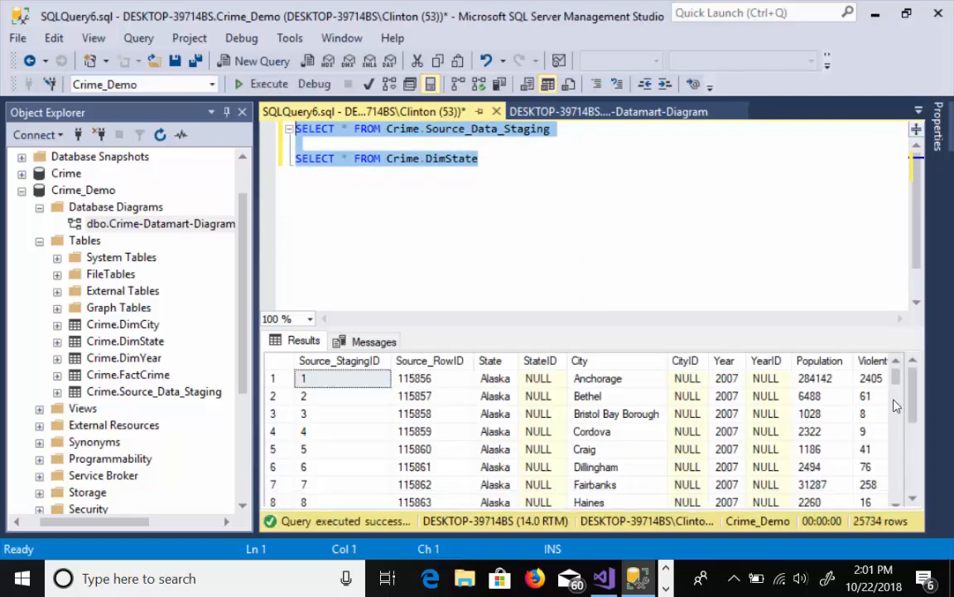
Compare Alaska's StateID in the DimState results with the StateID column of the first Alaska row in the staging results
{"action": "left_click_drag", "start_coordinate": [912, 409], "coordinate": [914, 454]}
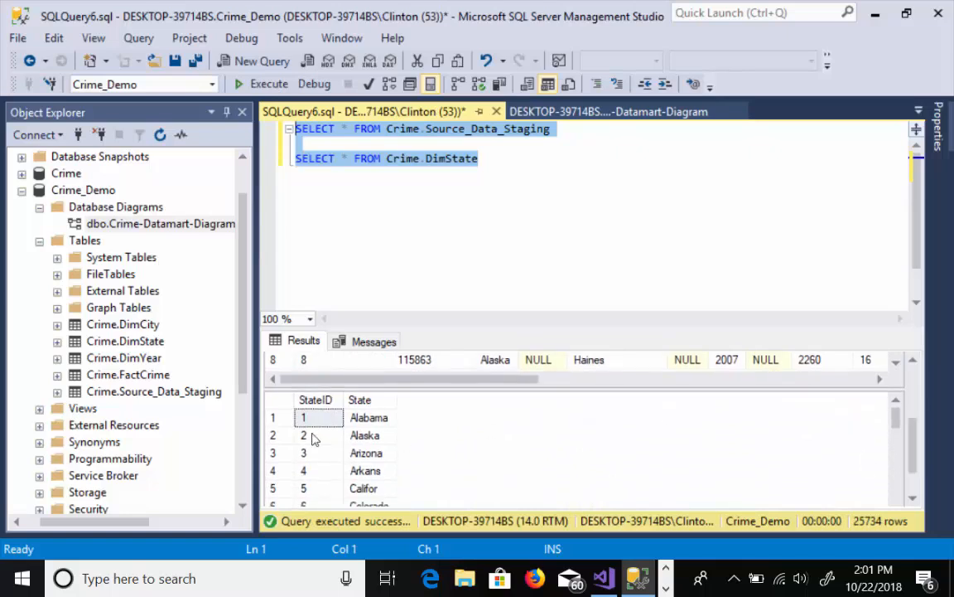
{"action": "left_click_drag", "start_coordinate": [312, 439], "coordinate": [305, 431]}
{"action": "left_click", "coordinate": [335, 396]}
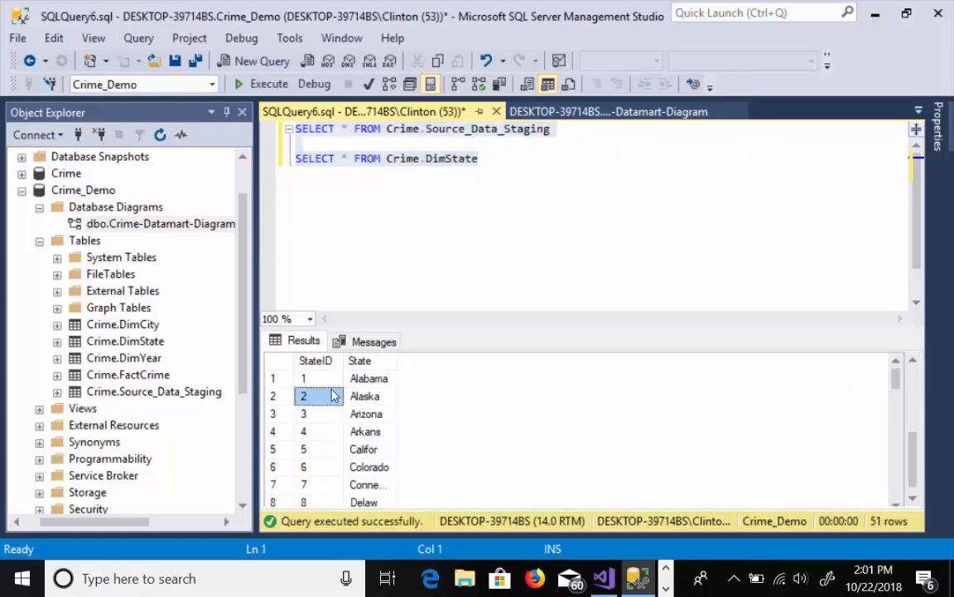
{"action": "scroll", "coordinate": [920, 439], "scroll_direction": "up", "scroll_amount": 5}
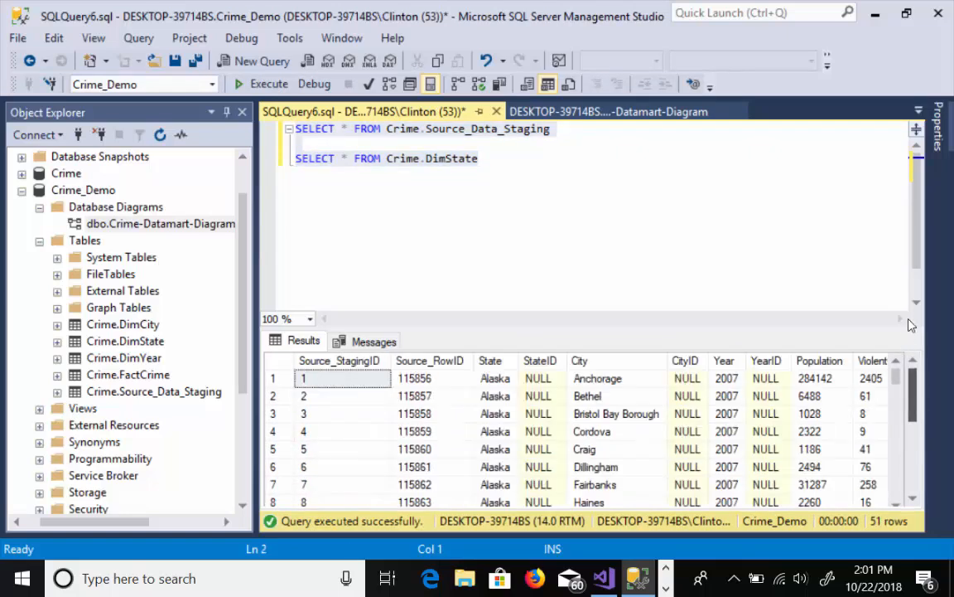
{"action": "left_click", "coordinate": [542, 380]}
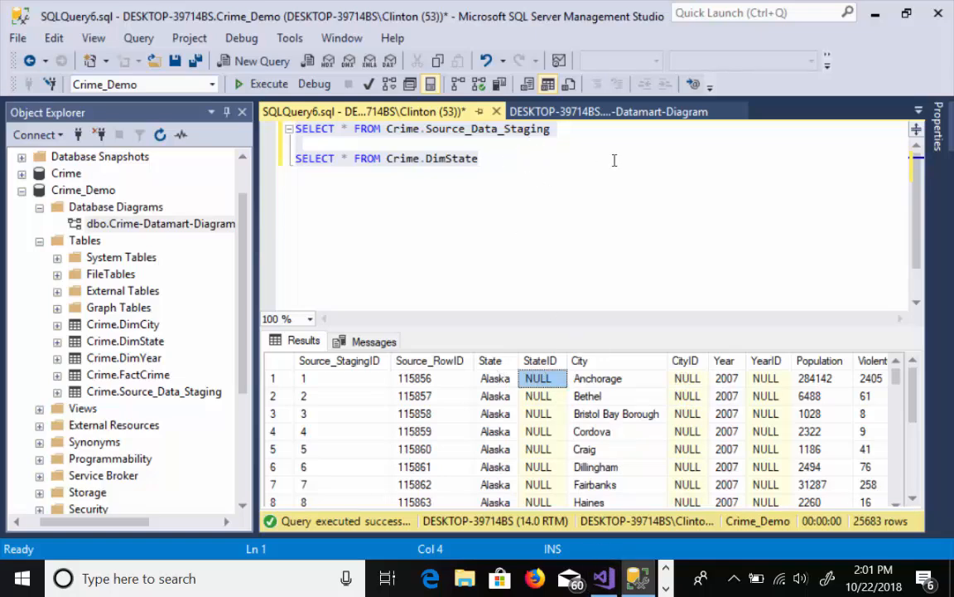
Switch to Visual Studio, return to the package's control flow and look up the Execute SQL Task among the favorite tasks
{"action": "key", "text": "alt+Tab"}
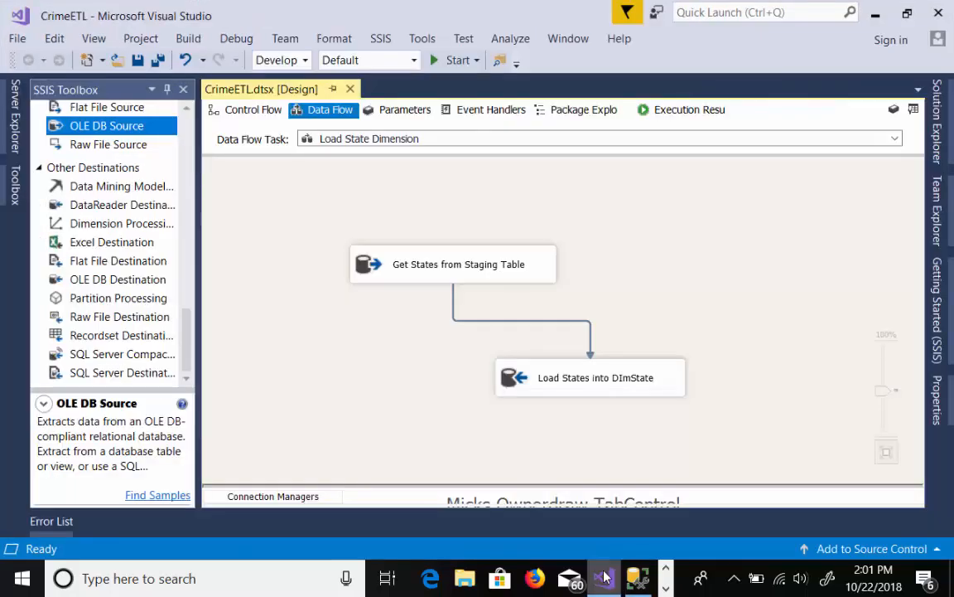
{"action": "left_click", "coordinate": [249, 111]}
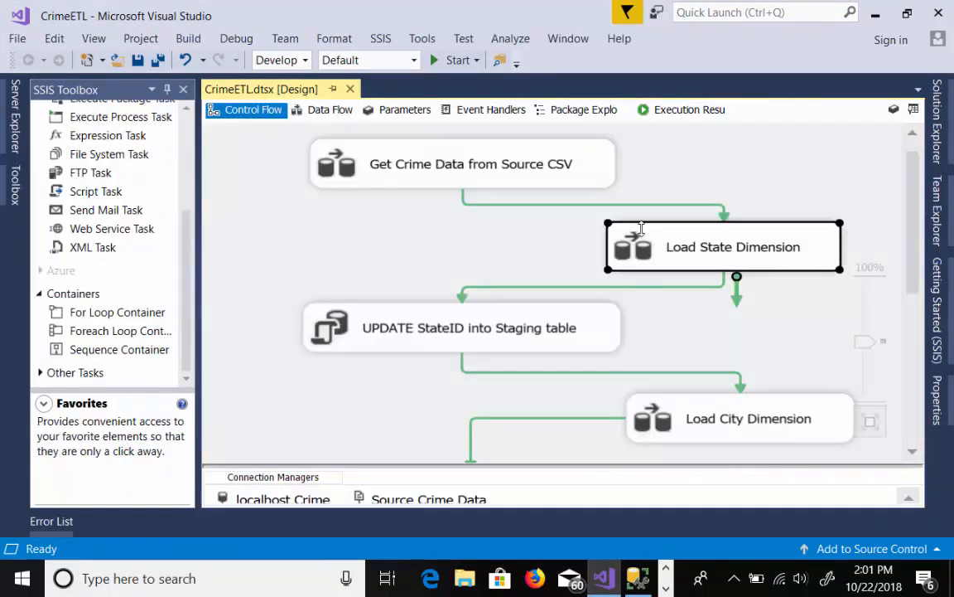
{"action": "left_click_drag", "start_coordinate": [187, 230], "coordinate": [172, 123]}
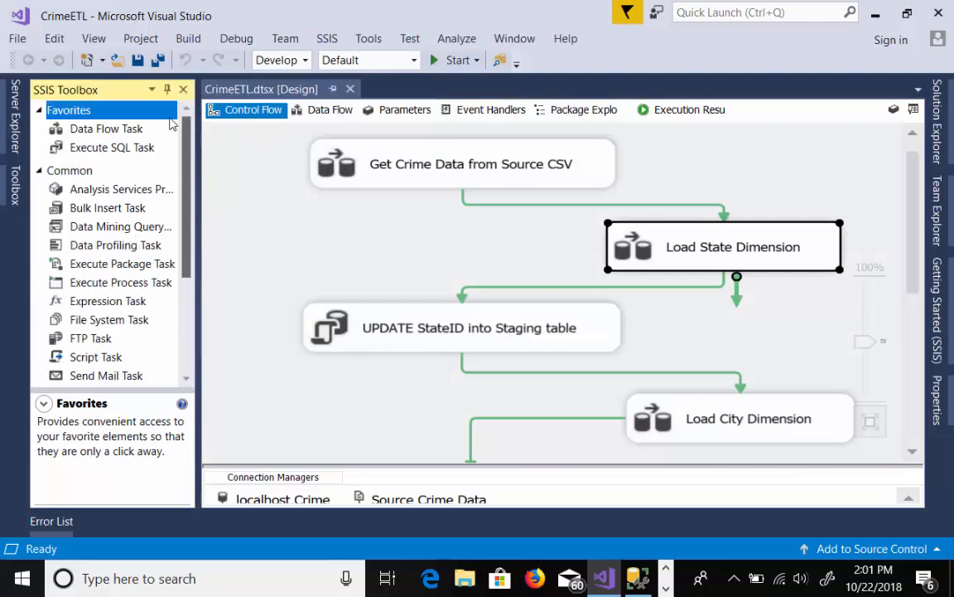
{"action": "left_click", "coordinate": [105, 129]}
{"action": "left_click", "coordinate": [104, 147]}
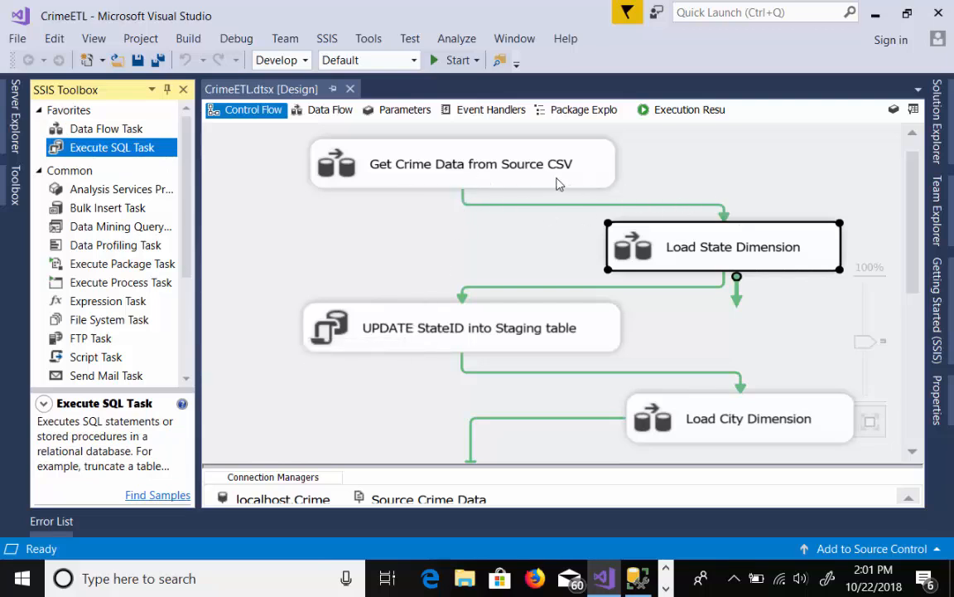
Review the connection setting of the UPDATE StateID into Staging table task and close its editor without changes
{"action": "left_click", "coordinate": [531, 170]}
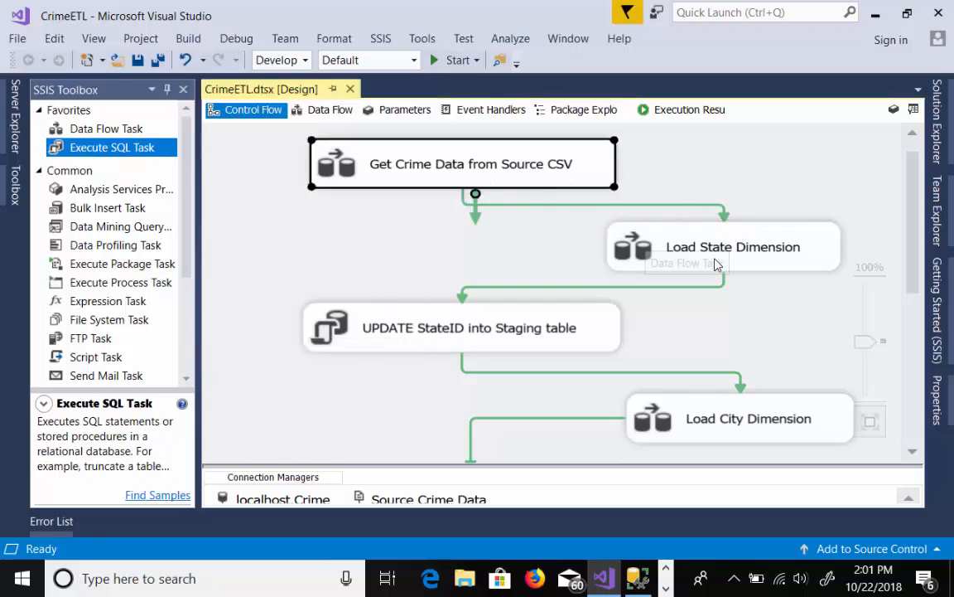
{"action": "left_click", "coordinate": [528, 245]}
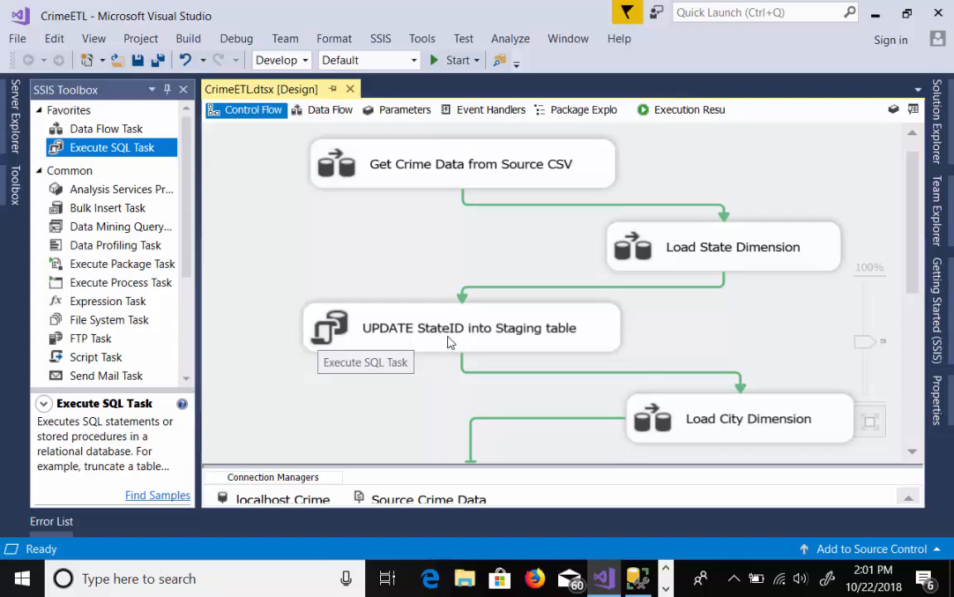
{"action": "double_click", "coordinate": [564, 349]}
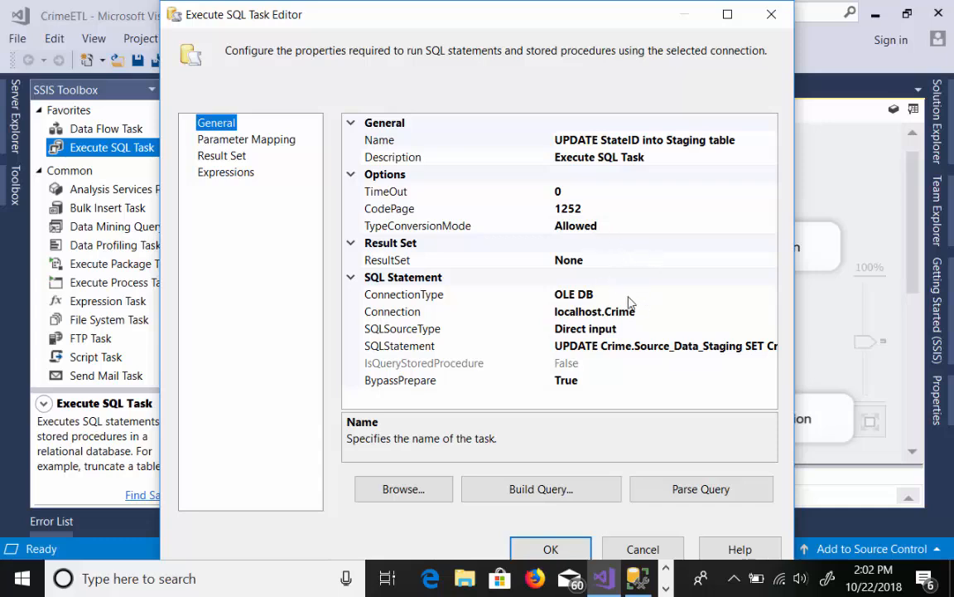
{"action": "left_click", "coordinate": [418, 311]}
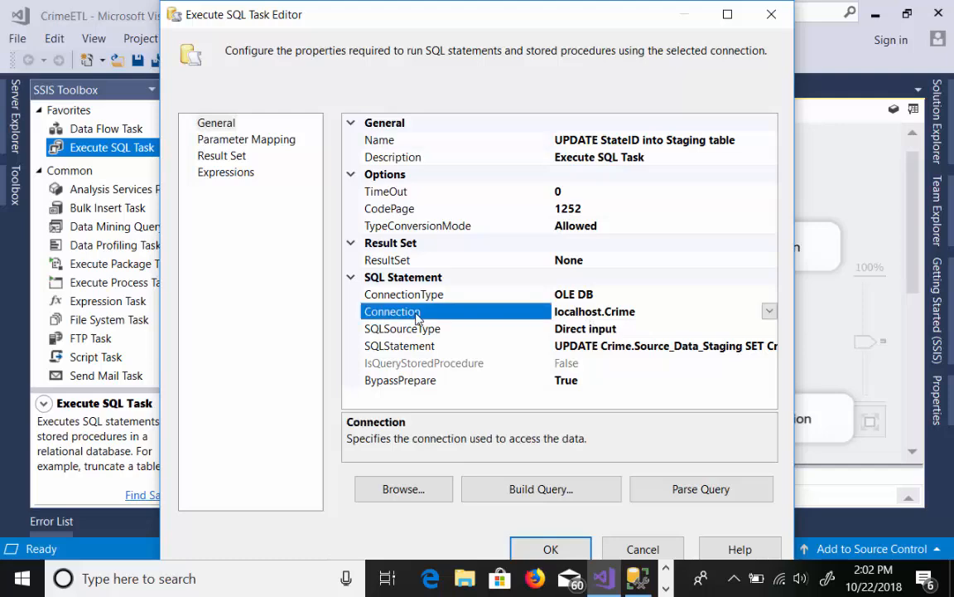
{"action": "left_click", "coordinate": [645, 550]}
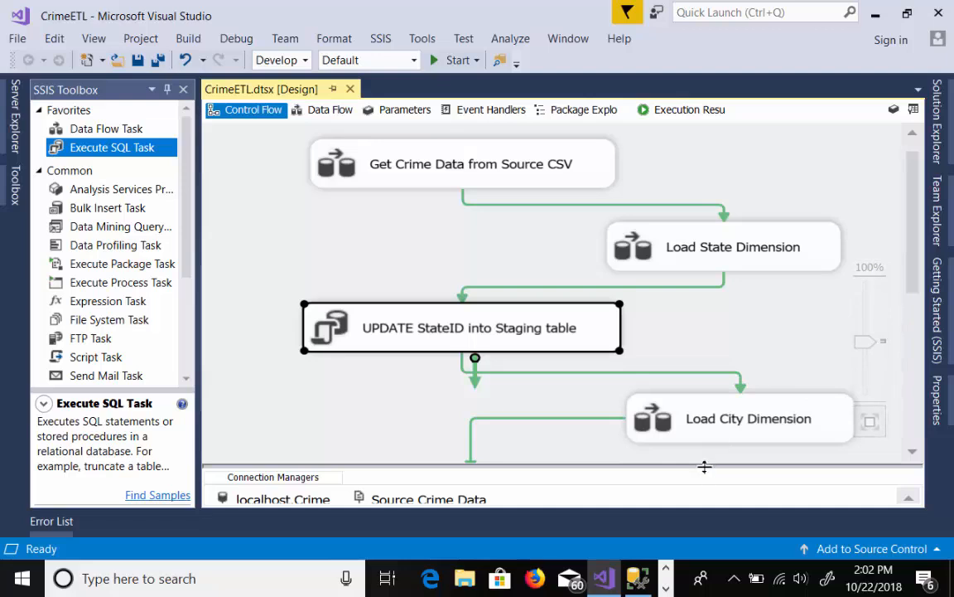
Enlarge the connection managers area to examine localhost.Crime and Source Crime Data, and shrink it again
{"action": "left_click_drag", "start_coordinate": [704, 466], "coordinate": [702, 427]}
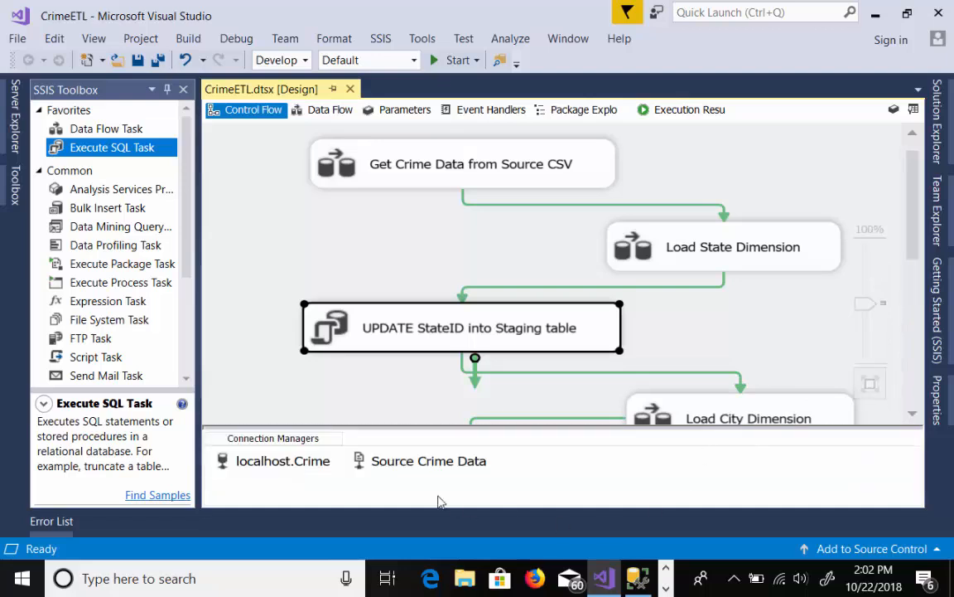
{"action": "left_click", "coordinate": [293, 462]}
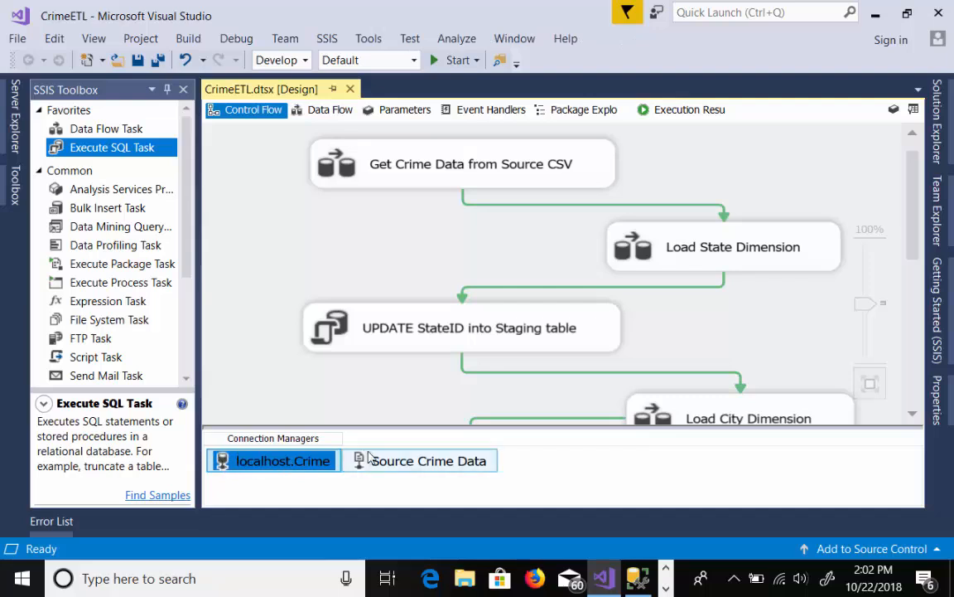
{"action": "left_click", "coordinate": [401, 465]}
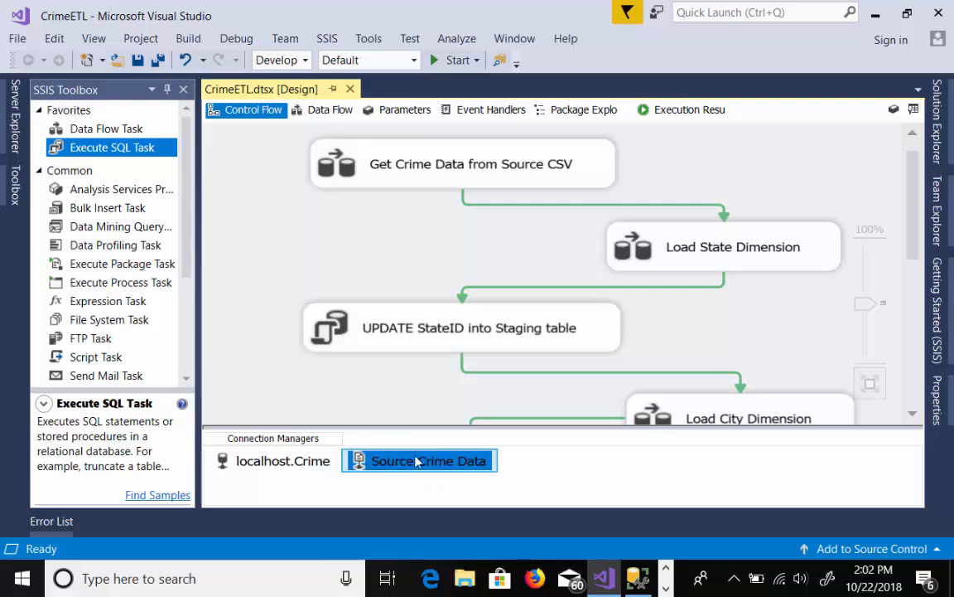
{"action": "left_click", "coordinate": [272, 465]}
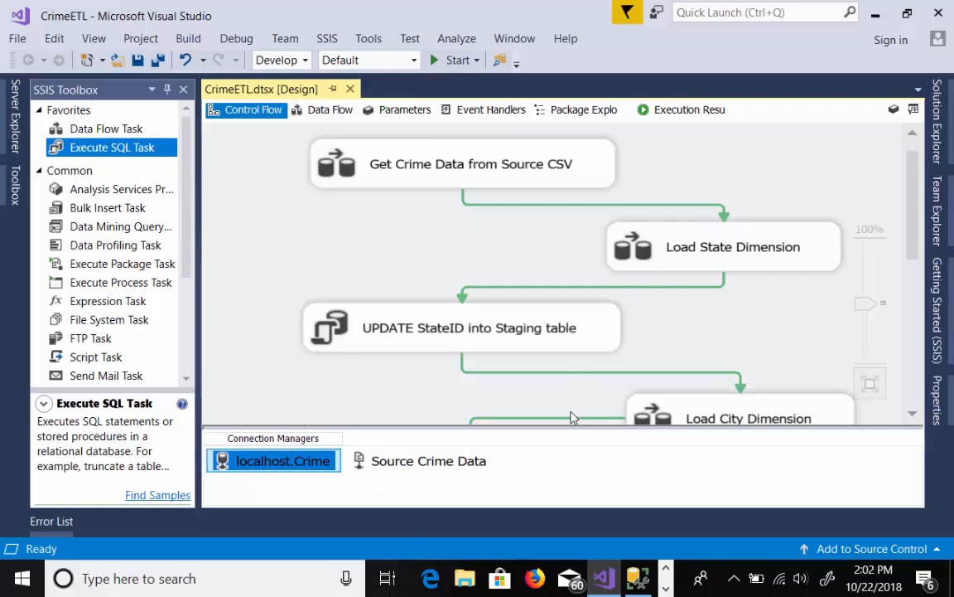
{"action": "left_click_drag", "start_coordinate": [567, 426], "coordinate": [560, 477]}
Open the UPDATE StateID into Staging table task, review its connection choices and copy its full SQL statement
{"action": "left_click", "coordinate": [585, 329]}
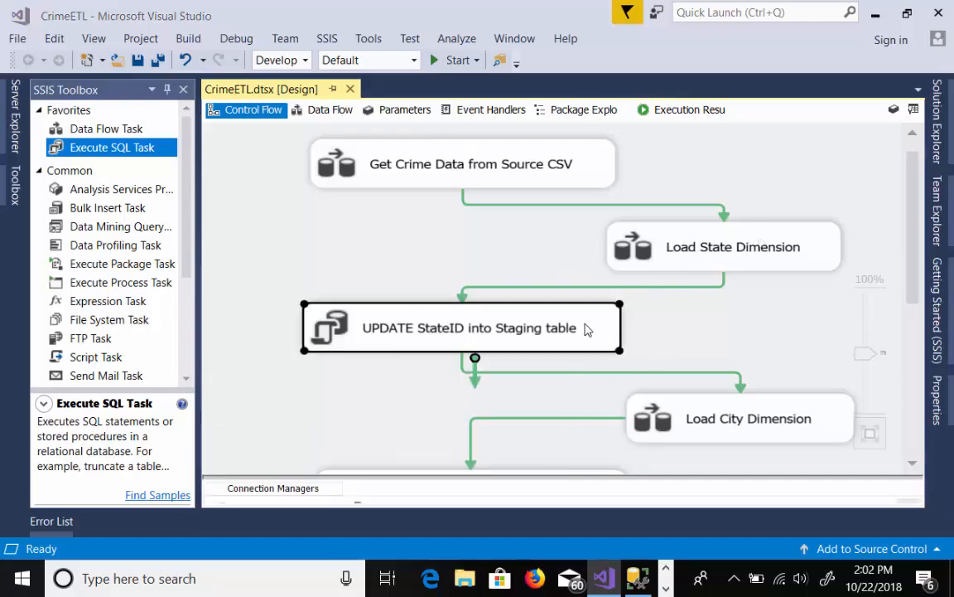
{"action": "double_click", "coordinate": [586, 329]}
{"action": "left_click", "coordinate": [655, 312]}
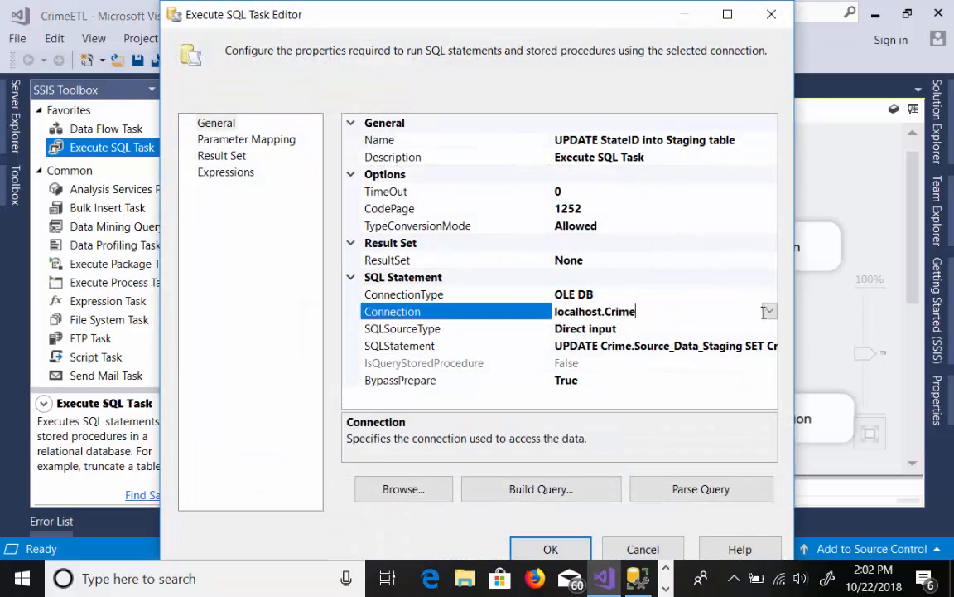
{"action": "left_click", "coordinate": [768, 311]}
{"action": "left_click", "coordinate": [663, 347]}
{"action": "left_click", "coordinate": [651, 346]}
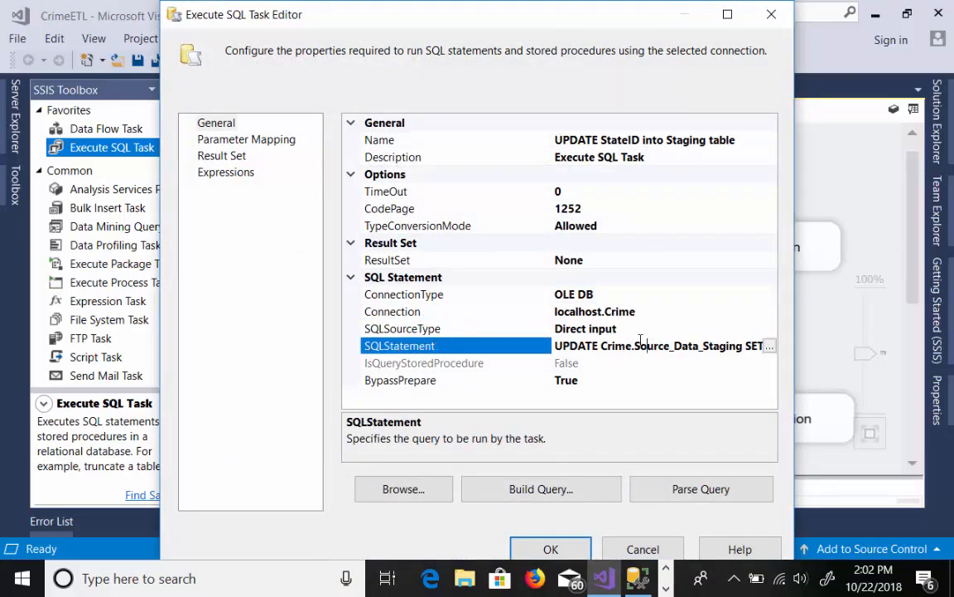
{"action": "left_click", "coordinate": [770, 347]}
{"action": "key", "text": "ctrl+c"}
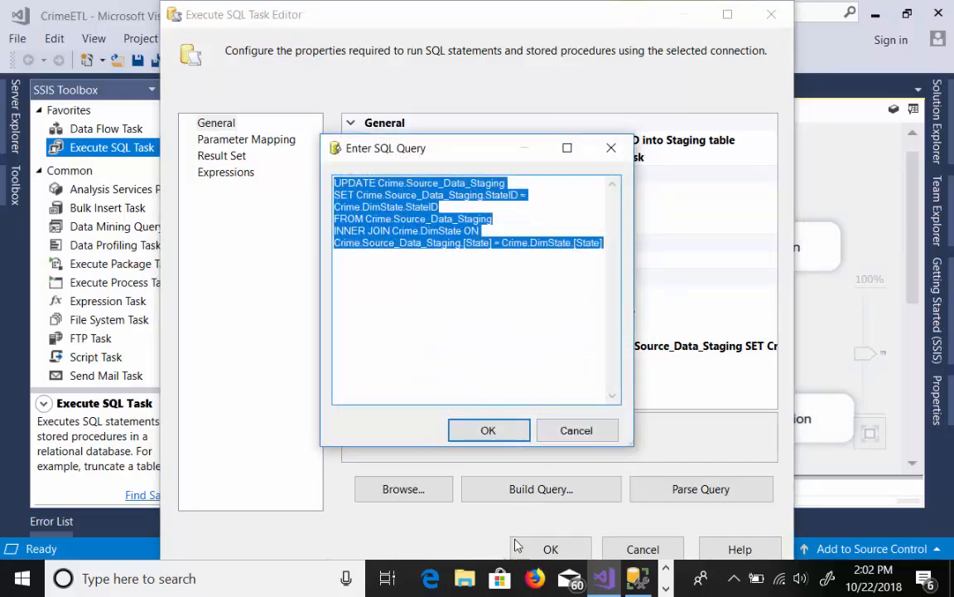
Switch to SQL Server Management Studio and replace both SELECT queries in SQLQuery6.sql with the copied UPDATE statement
{"action": "left_click", "coordinate": [636, 580]}
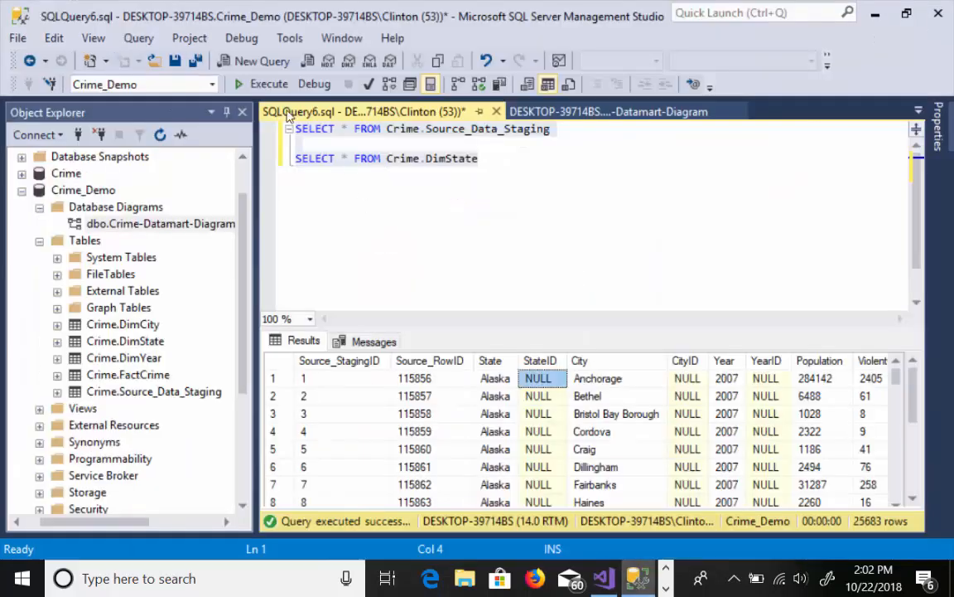
{"action": "left_click", "coordinate": [919, 110]}
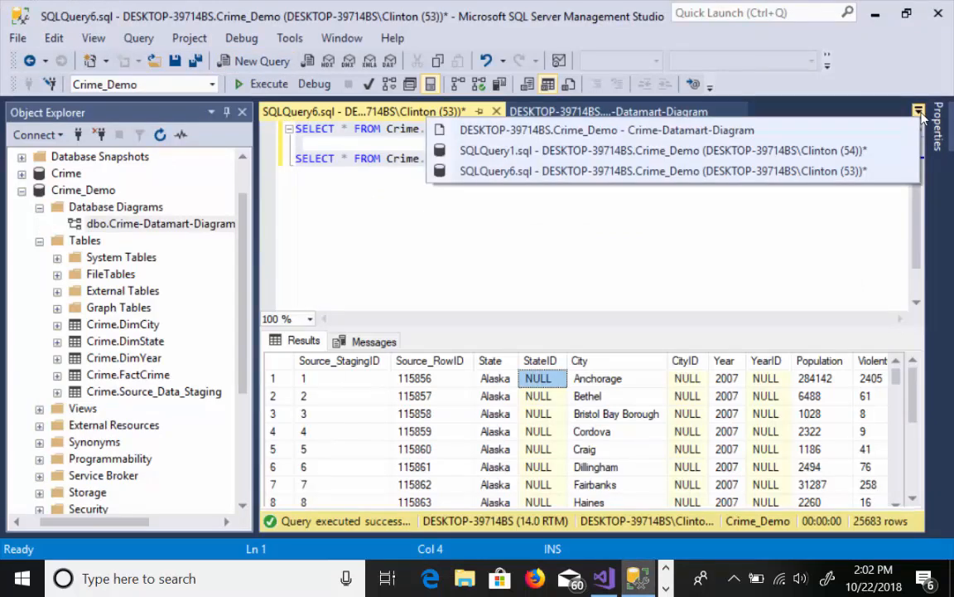
{"action": "left_click", "coordinate": [630, 161]}
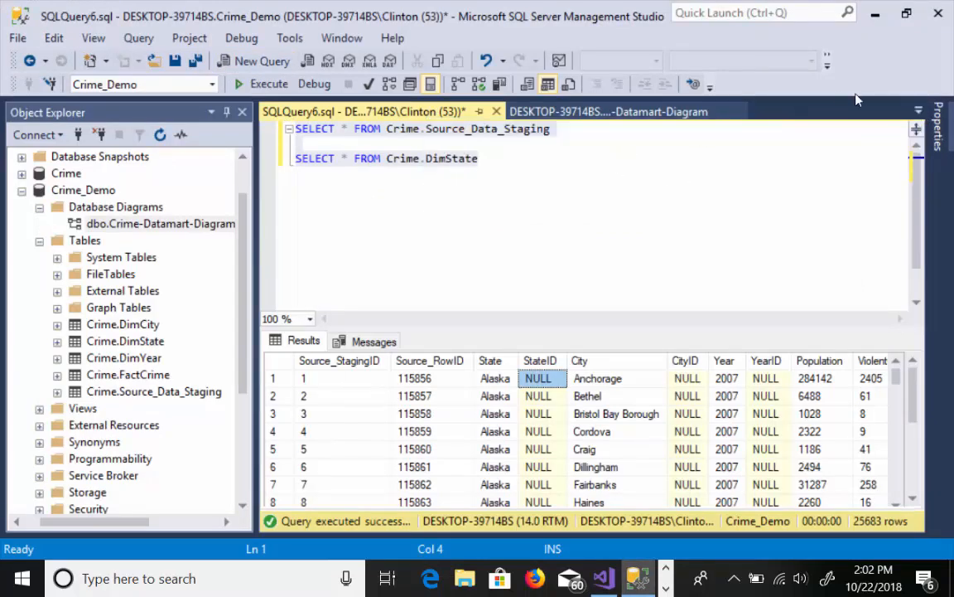
{"action": "left_click", "coordinate": [919, 110]}
{"action": "left_click", "coordinate": [626, 149]}
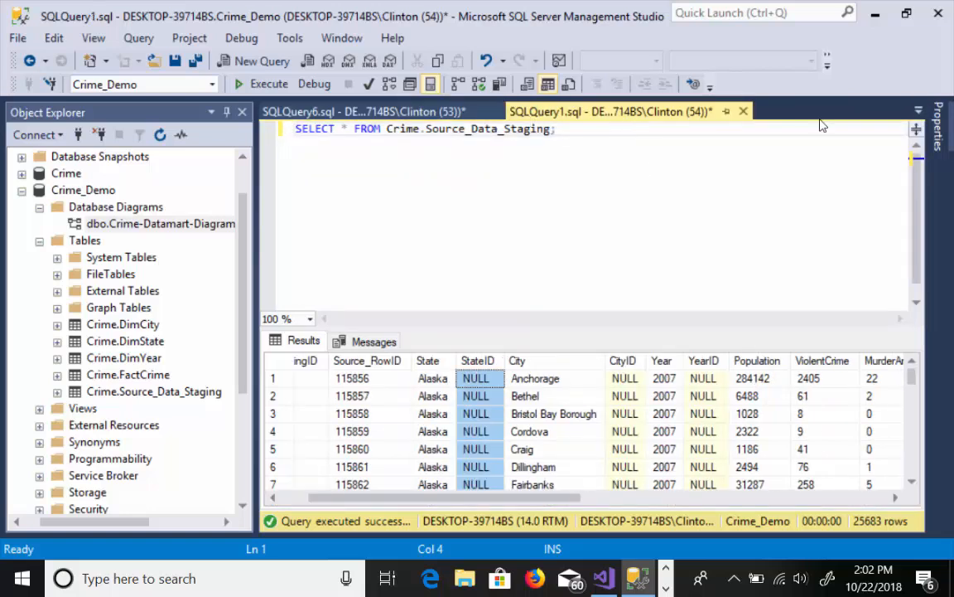
{"action": "left_click", "coordinate": [918, 110]}
{"action": "left_click", "coordinate": [679, 172]}
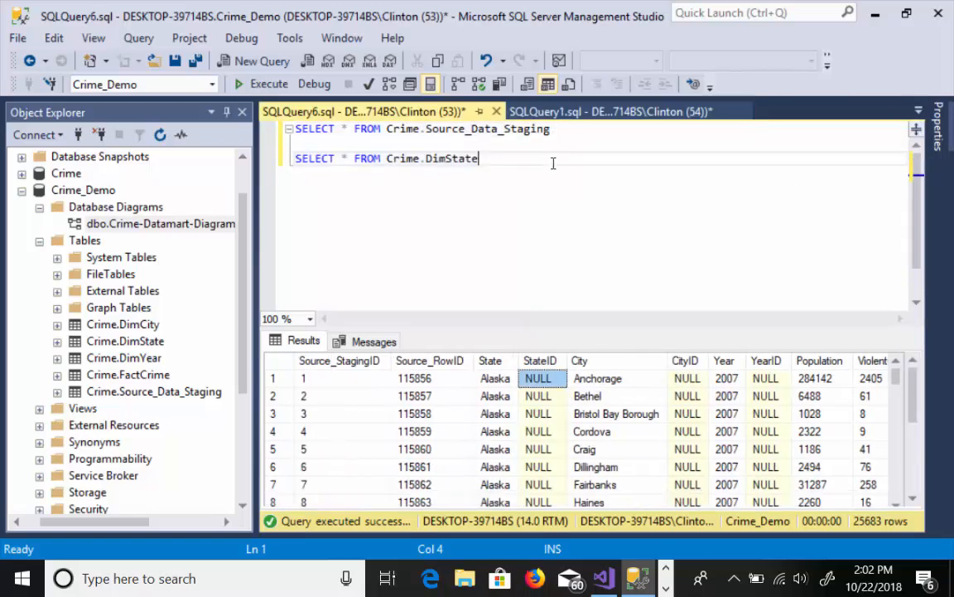
{"action": "left_click_drag", "start_coordinate": [552, 159], "coordinate": [279, 129]}
{"action": "key", "text": "ctrl+v"}
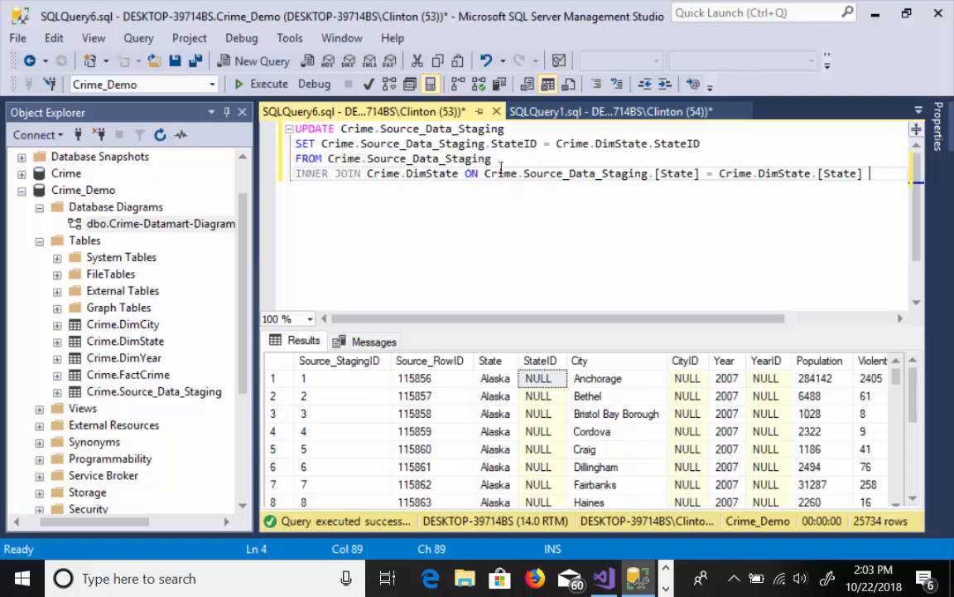
Examine how the UPDATE statement joins on the State columns and assigns DimState's StateID to the staging table's StateID
{"action": "left_click_drag", "start_coordinate": [658, 174], "coordinate": [697, 173]}
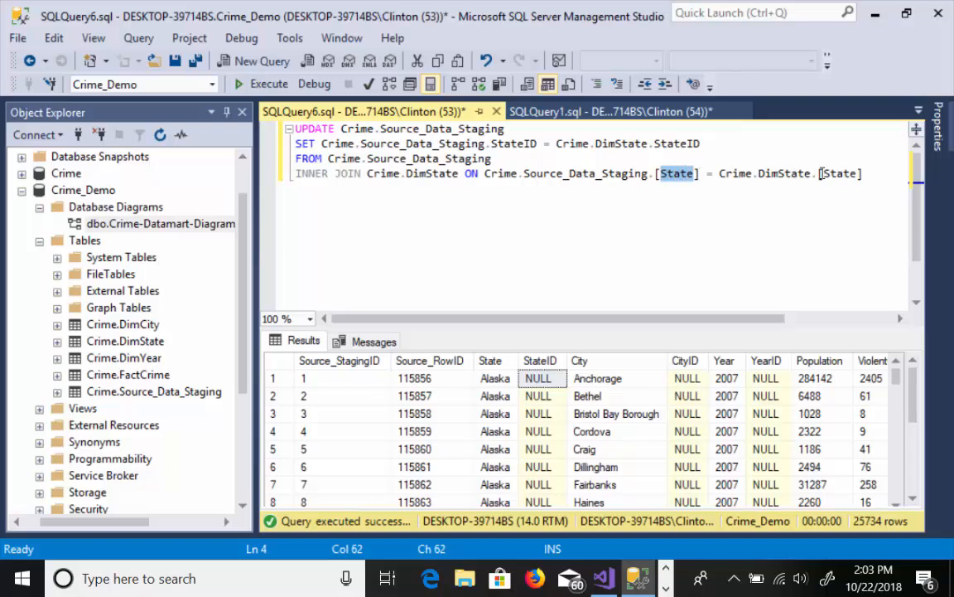
{"action": "left_click_drag", "start_coordinate": [821, 173], "coordinate": [862, 173]}
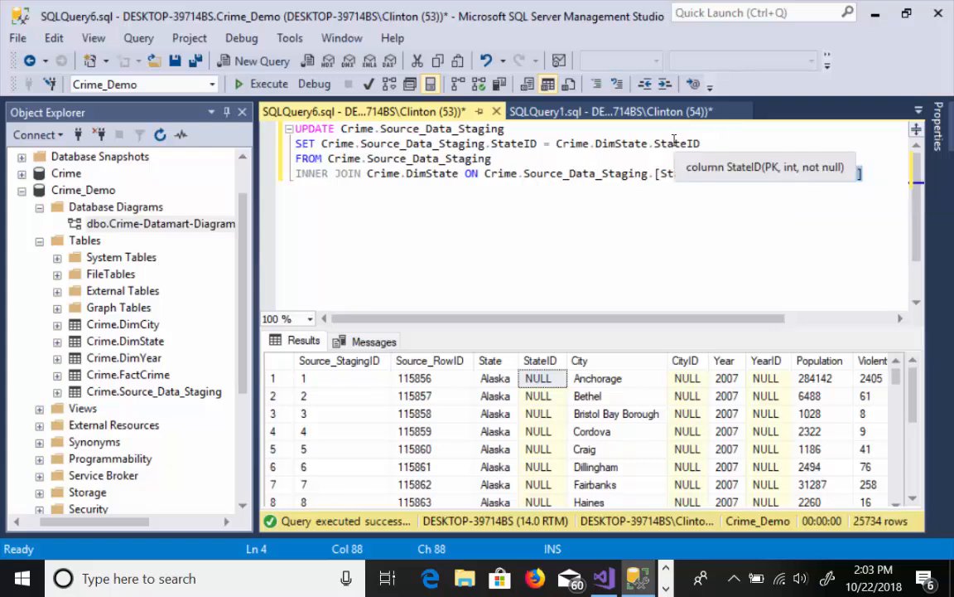
{"action": "left_click_drag", "start_coordinate": [655, 143], "coordinate": [700, 143]}
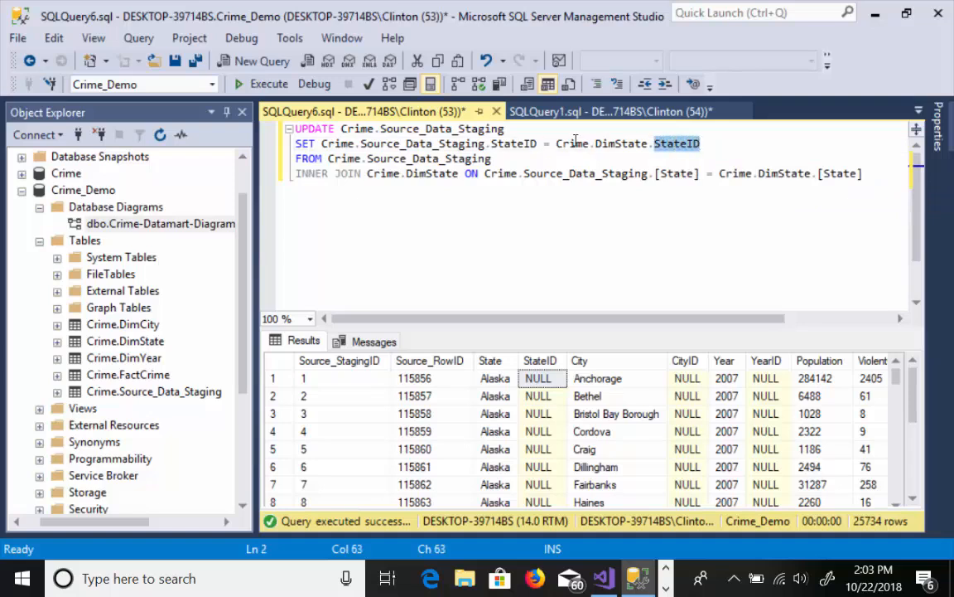
{"action": "left_click", "coordinate": [489, 144]}
{"action": "left_click_drag", "start_coordinate": [495, 144], "coordinate": [538, 143]}
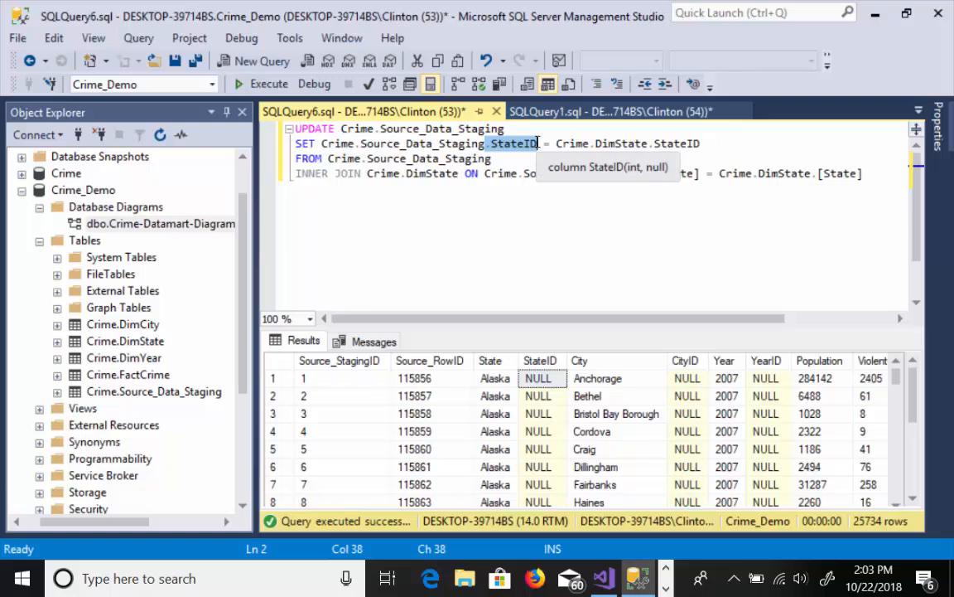
{"action": "right_click", "coordinate": [616, 578]}
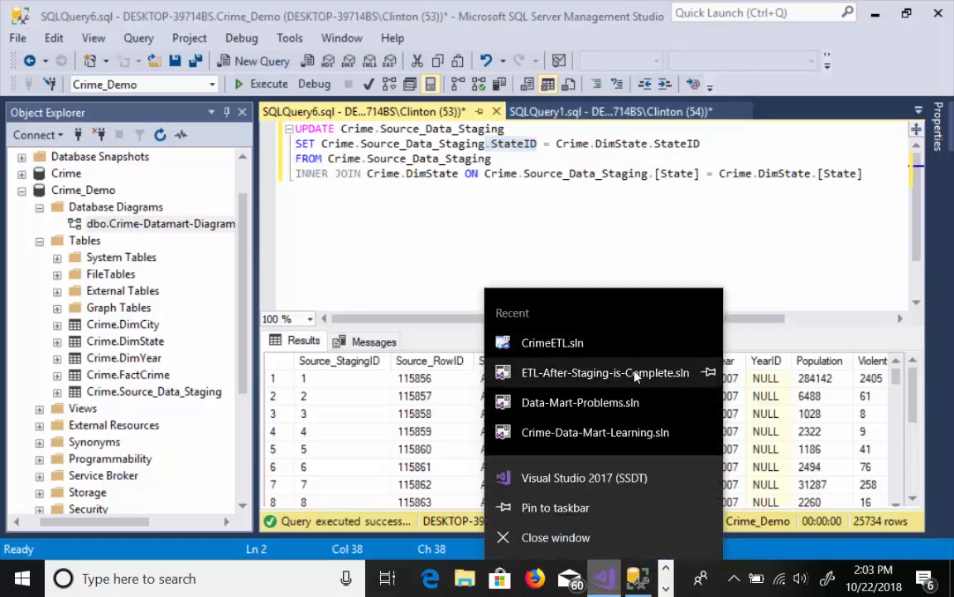
{"action": "left_click", "coordinate": [598, 481]}
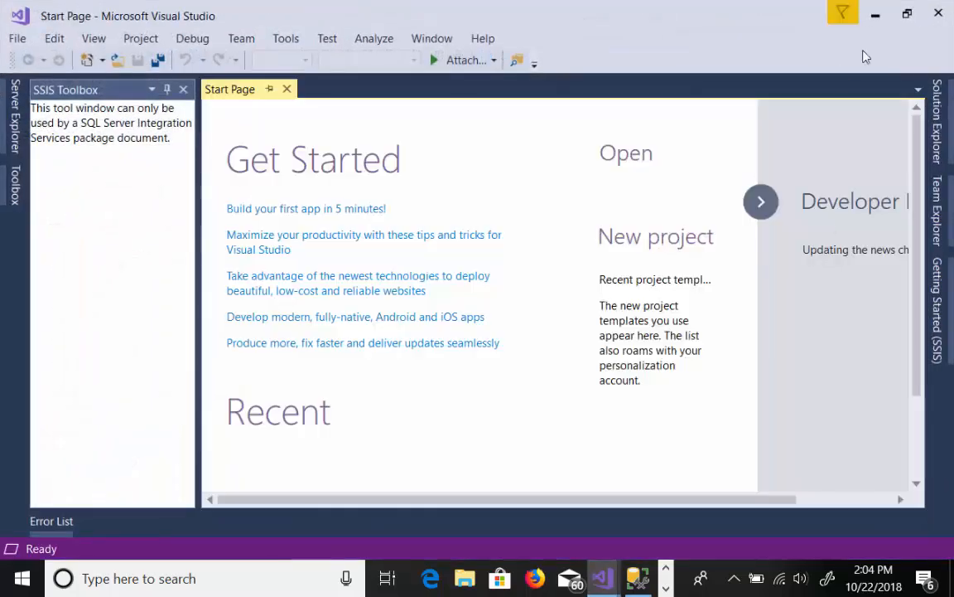
{"action": "left_click", "coordinate": [939, 14]}
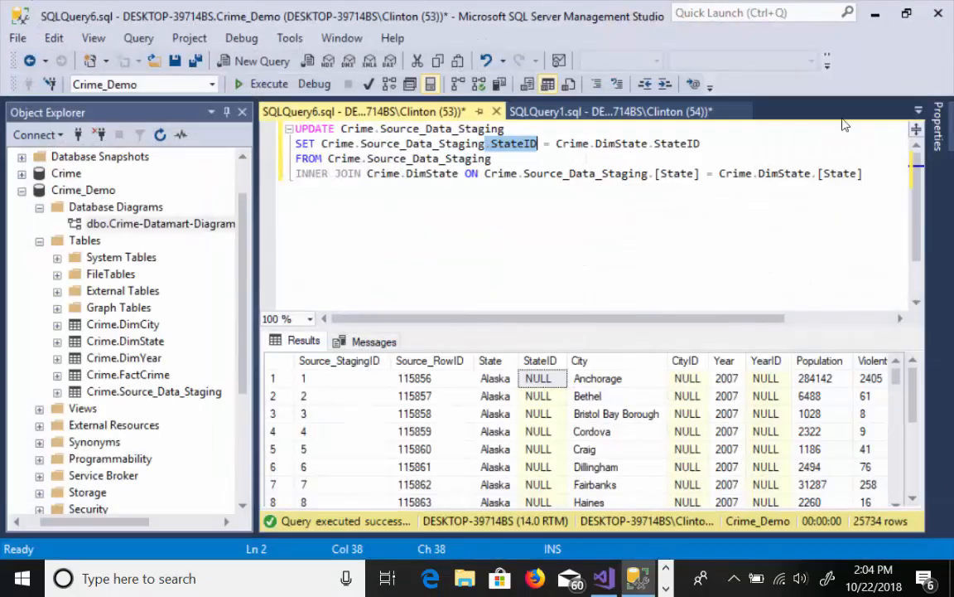
Switch to Visual Studio and close the SQL query window and the Execute SQL Task editor without changes
{"action": "left_click", "coordinate": [604, 579]}
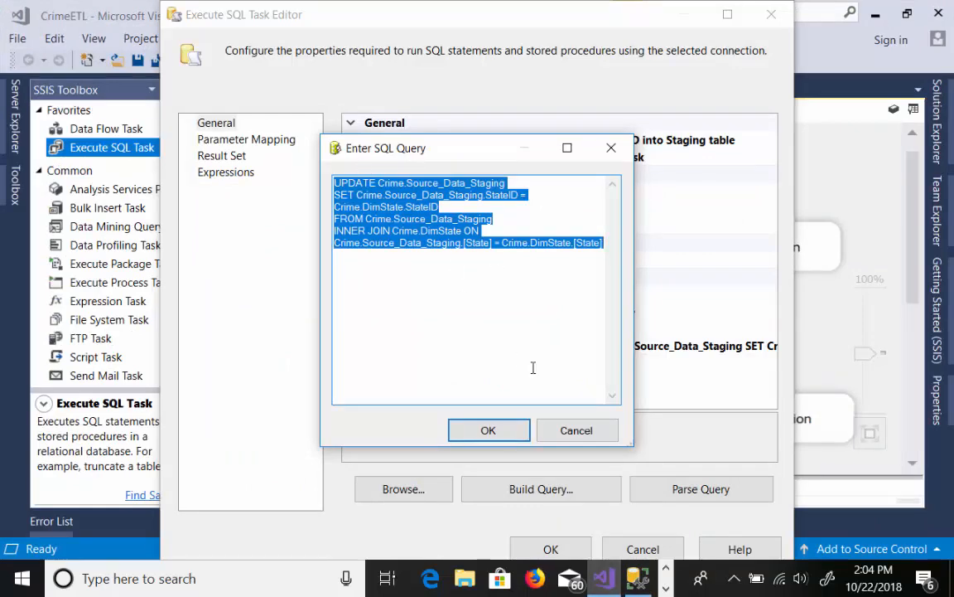
{"action": "left_click", "coordinate": [576, 431]}
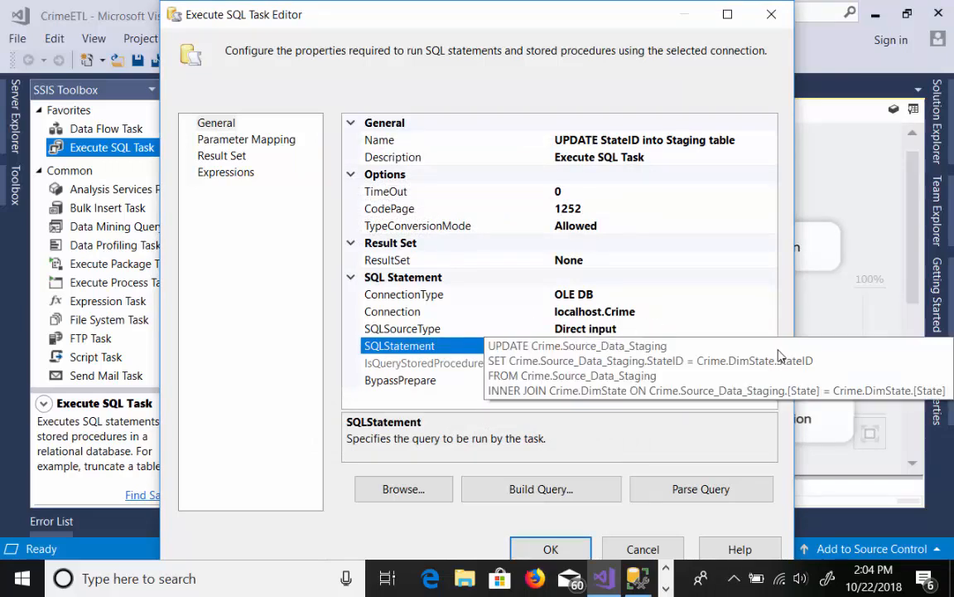
{"action": "left_click", "coordinate": [633, 550]}
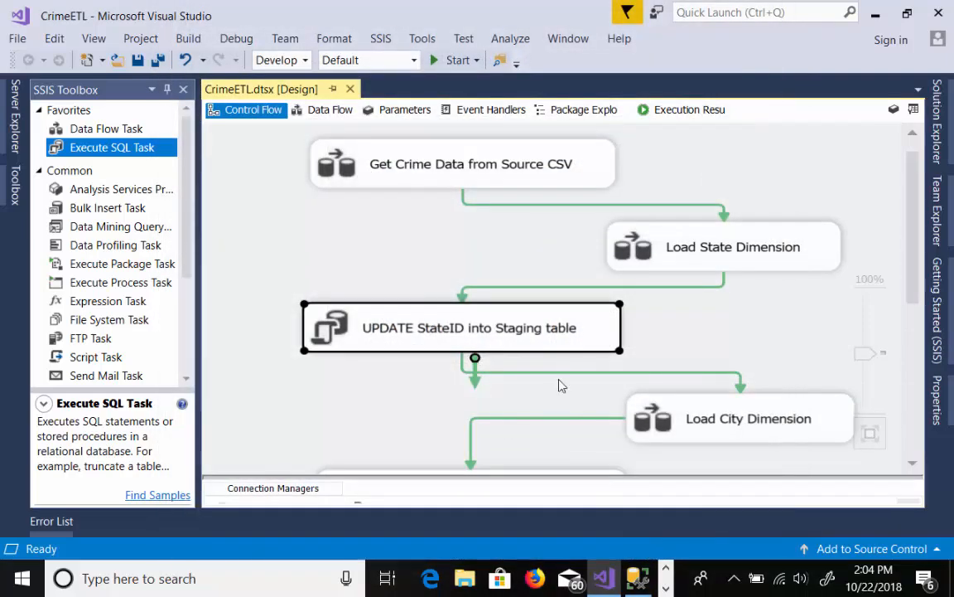
Execute only the UPDATE StateID into Staging table task, check its status and stop debugging
{"action": "right_click", "coordinate": [523, 332]}
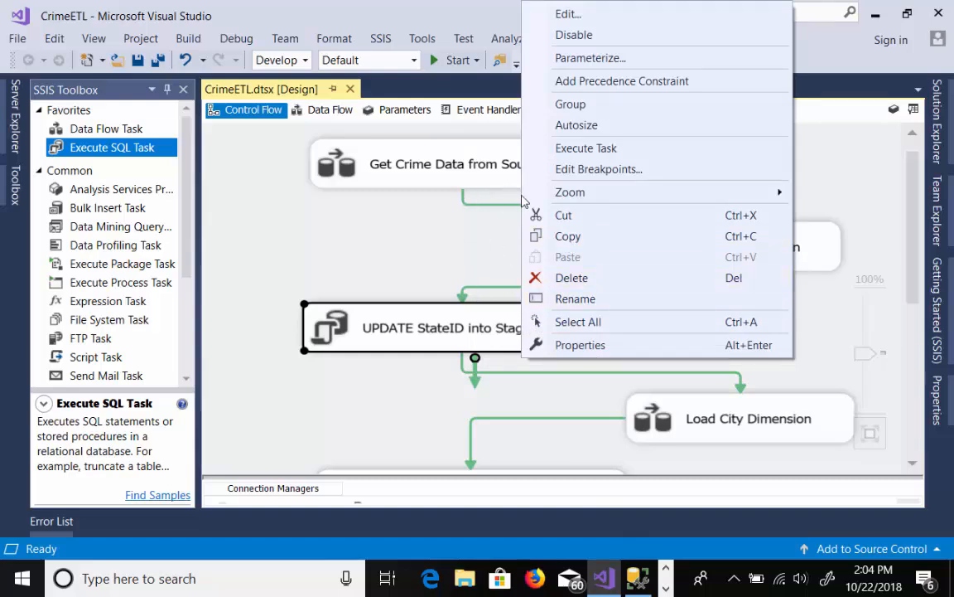
{"action": "left_click", "coordinate": [582, 149]}
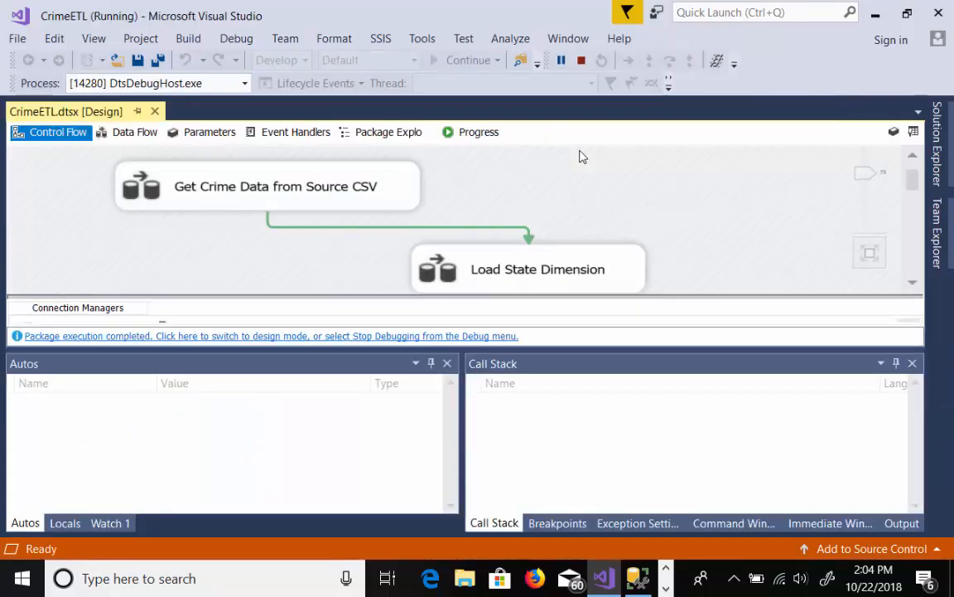
{"action": "left_click_drag", "start_coordinate": [912, 181], "coordinate": [917, 206]}
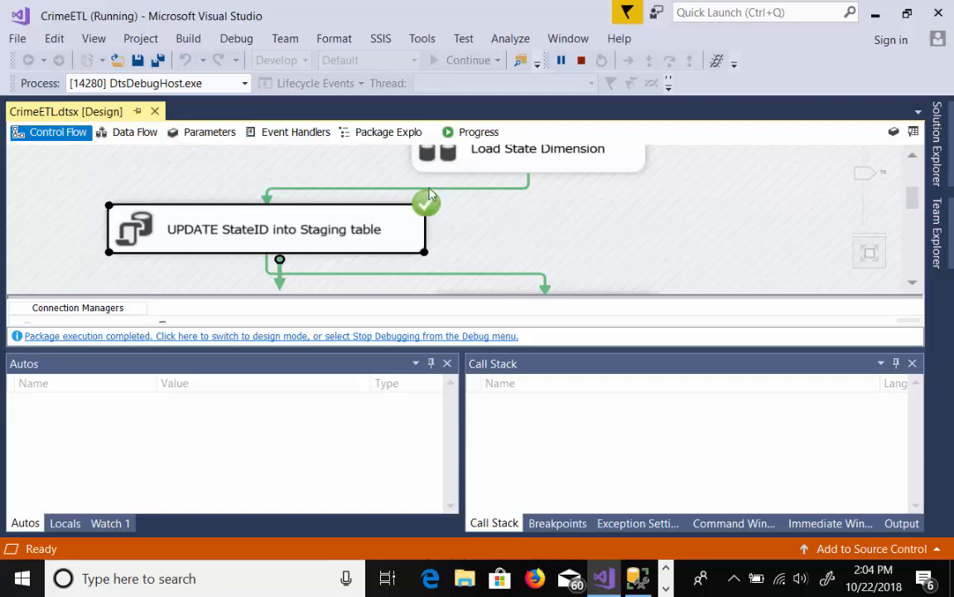
{"action": "left_click", "coordinate": [580, 62]}
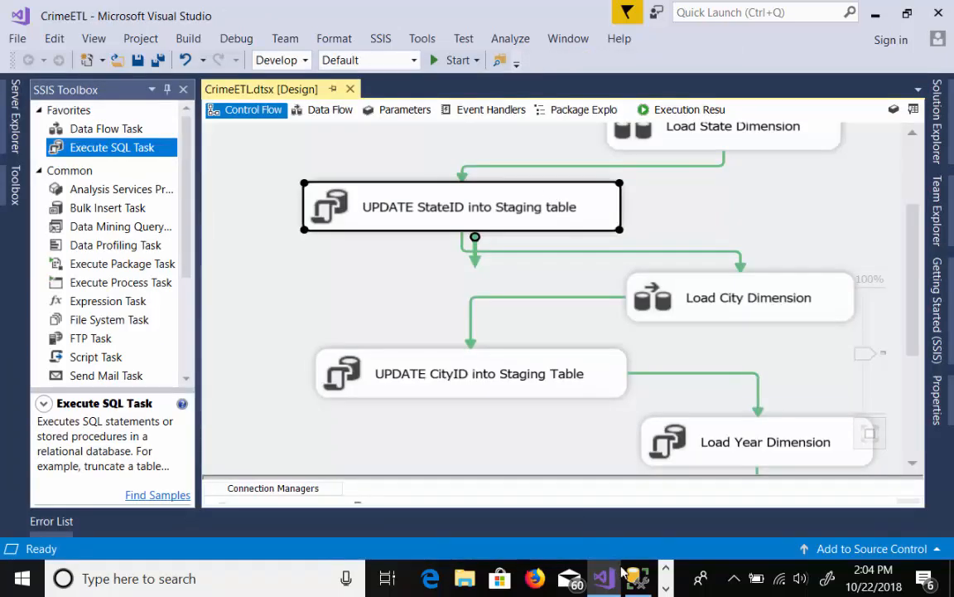
Switch to SQL Server Management Studio and clear the UPDATE statement from SQLQuery6.sql
{"action": "left_click", "coordinate": [636, 580]}
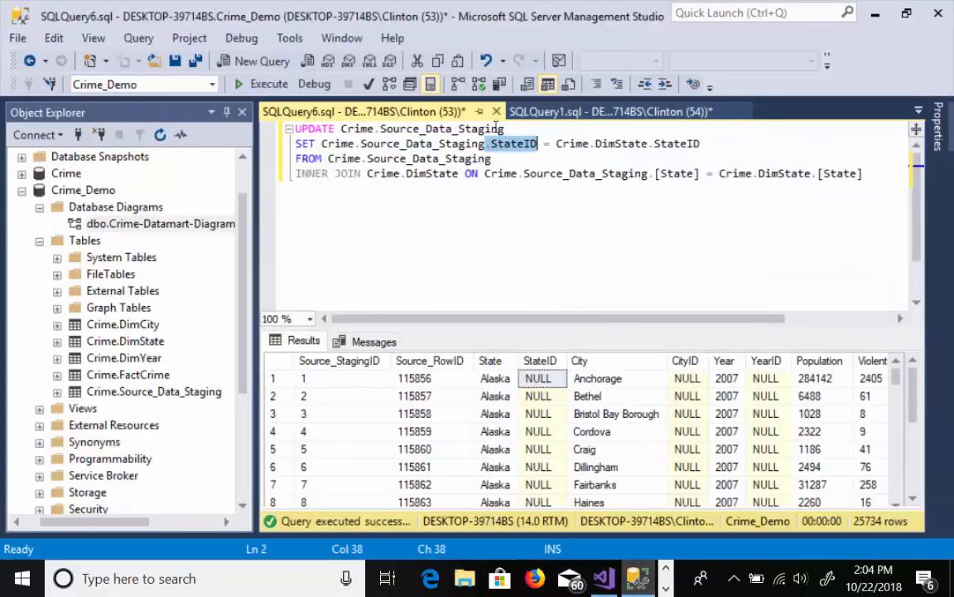
{"action": "left_click_drag", "start_coordinate": [868, 179], "coordinate": [287, 129]}
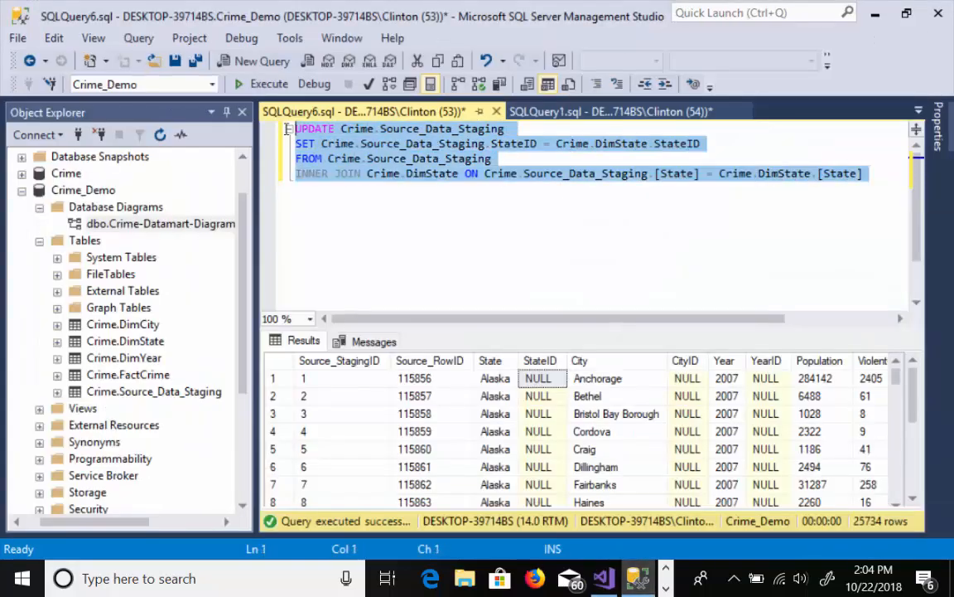
{"action": "key", "text": "Delete"}
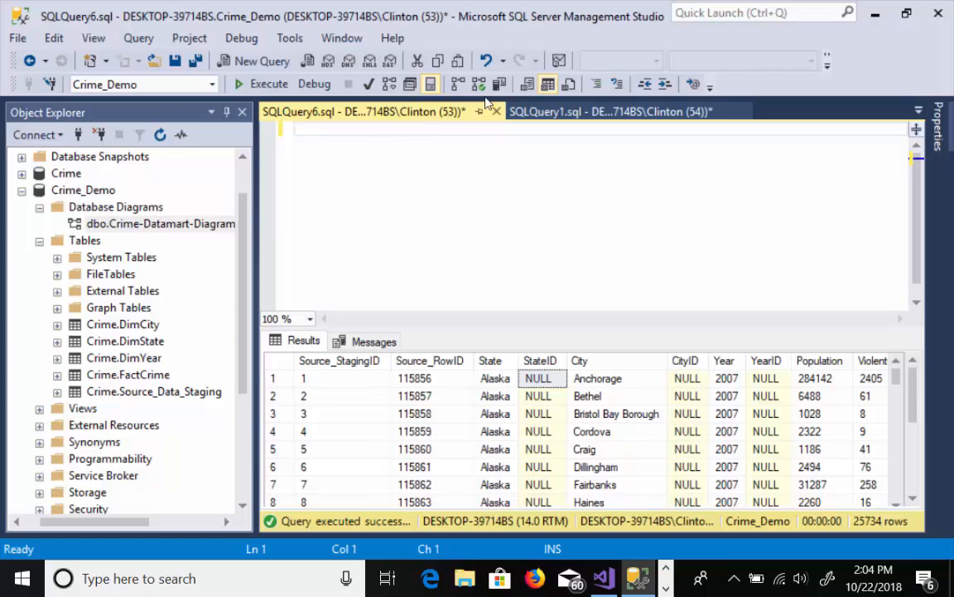
Run SELECT * FROM Crime.Source_Data_Staging in SQLQuery1.sql and check the StateID column
{"action": "left_click", "coordinate": [533, 110]}
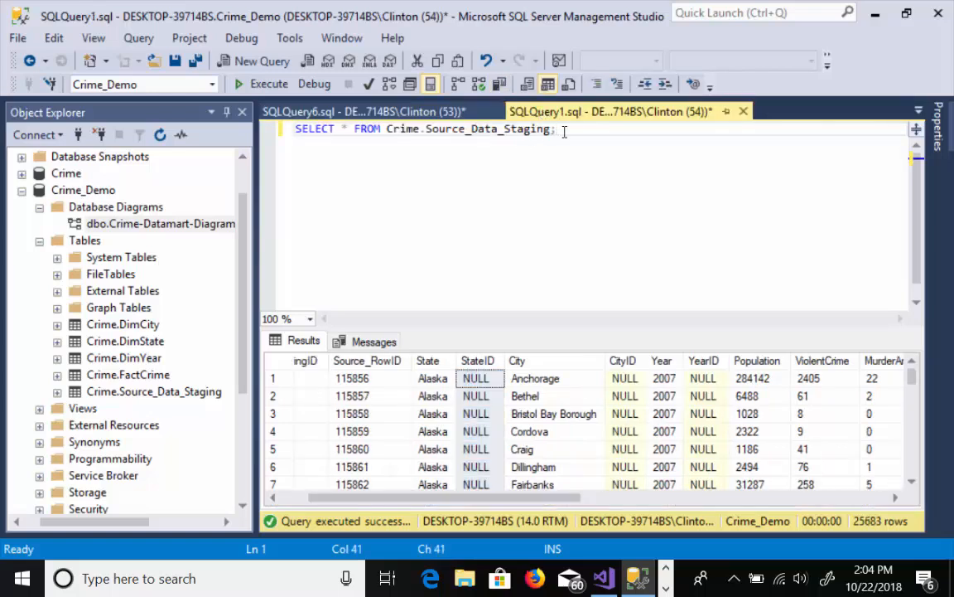
{"action": "left_click_drag", "start_coordinate": [563, 130], "coordinate": [291, 130]}
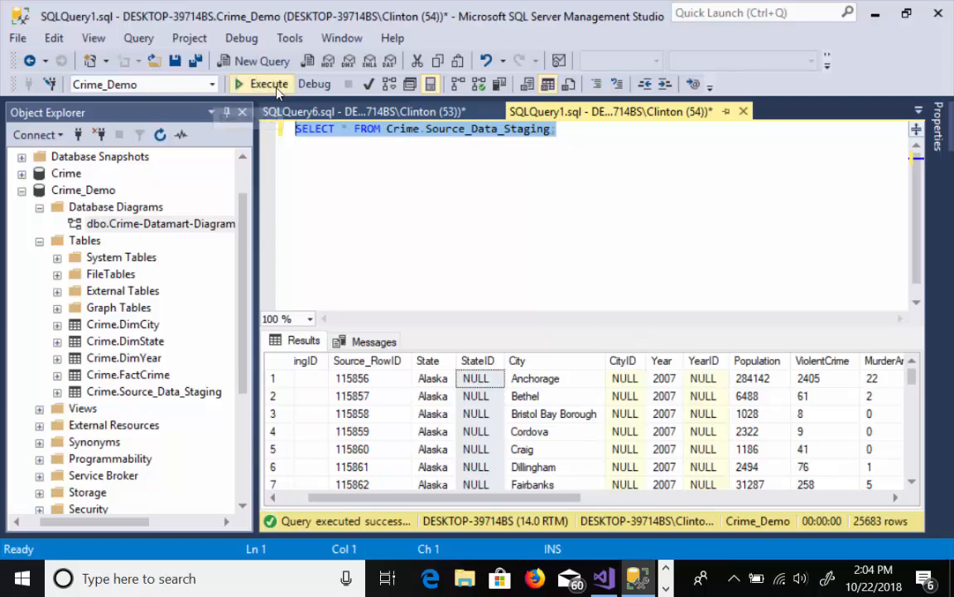
{"action": "left_click", "coordinate": [250, 83]}
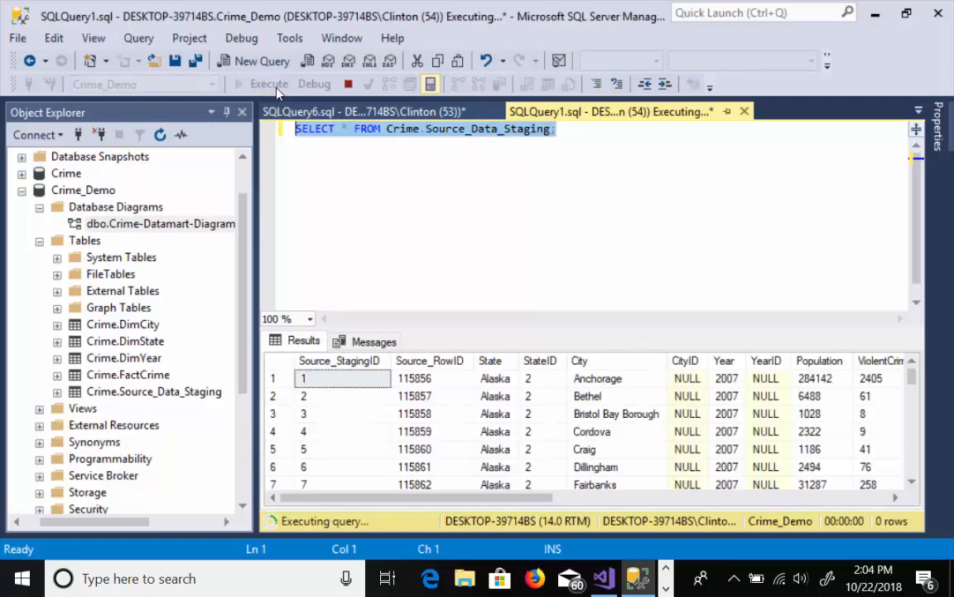
{"action": "left_click", "coordinate": [547, 361]}
{"action": "left_click", "coordinate": [546, 386]}
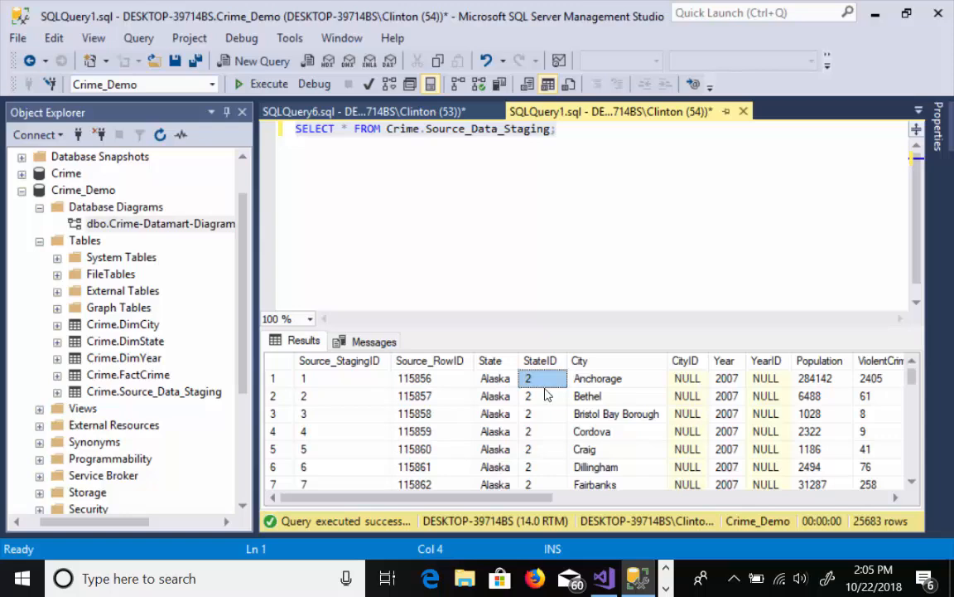
Bring up the Crime-Datamart-Diagram in SQL Server Management Studio and examine how DimCity relates to DimState
{"action": "left_click", "coordinate": [605, 579]}
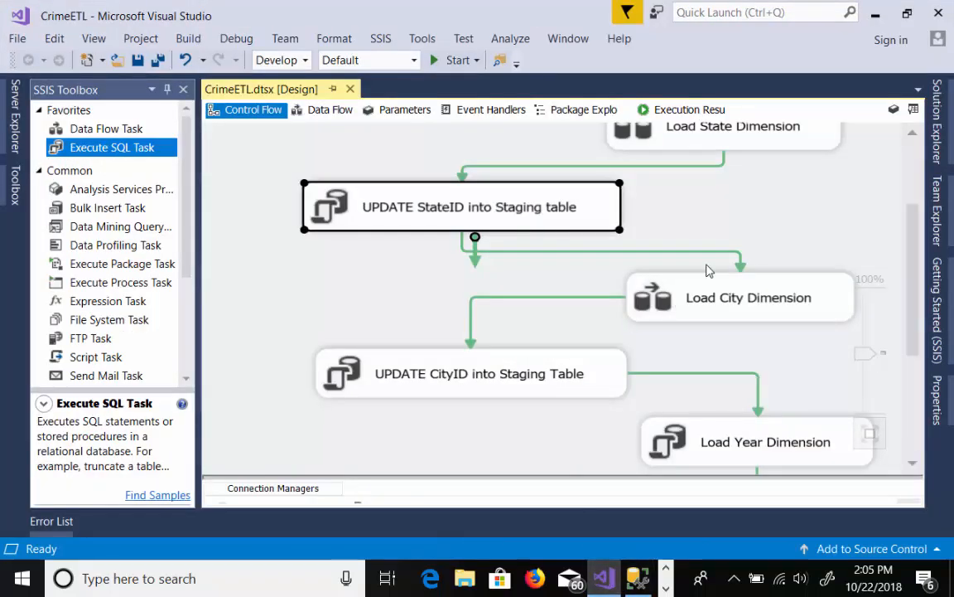
{"action": "left_click", "coordinate": [612, 579]}
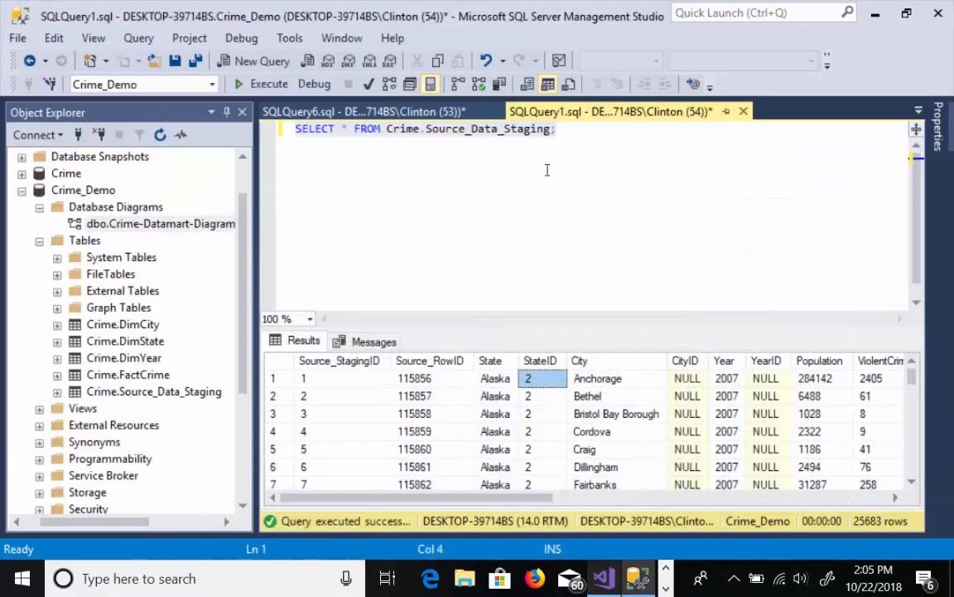
{"action": "left_click", "coordinate": [917, 109]}
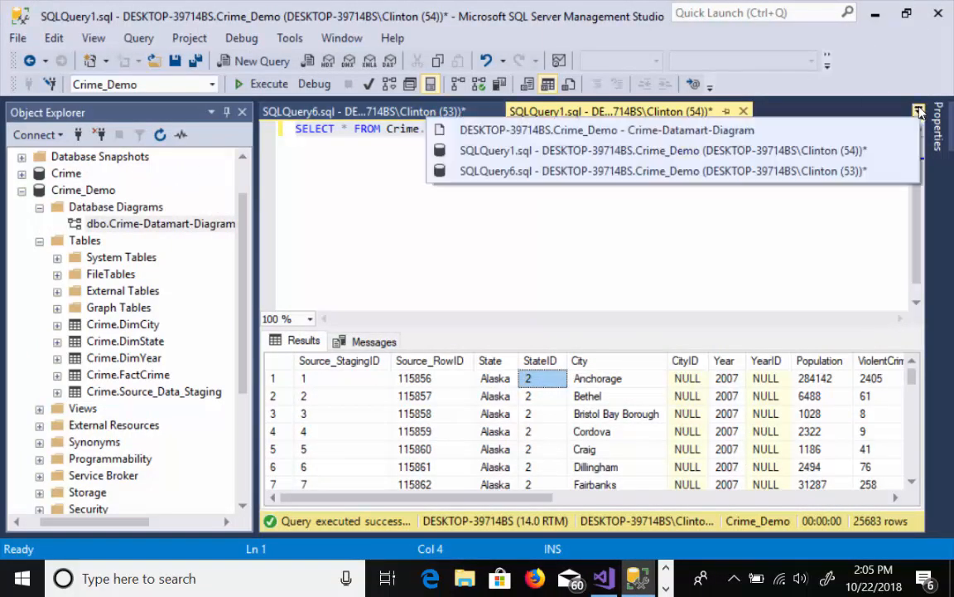
{"action": "left_click", "coordinate": [750, 136]}
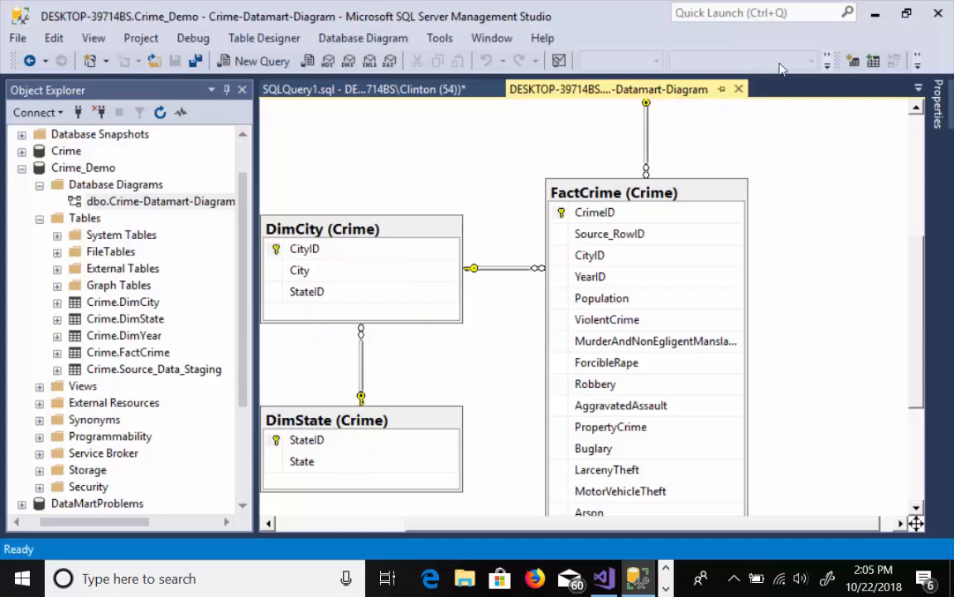
Switch to Visual Studio, open the Load City Dimension data flow and examine its OLE DB source and destination components
{"action": "left_click", "coordinate": [604, 579]}
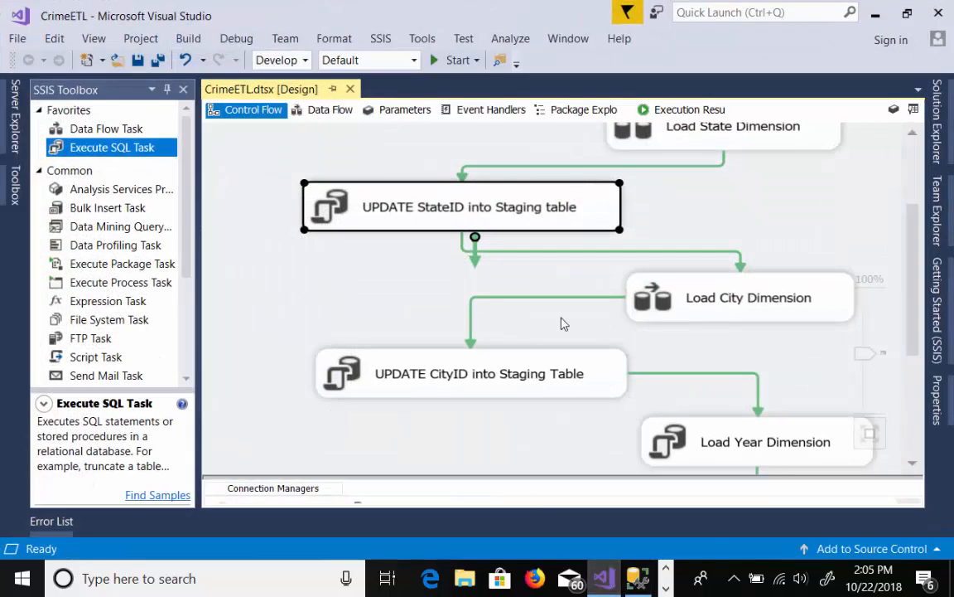
{"action": "double_click", "coordinate": [760, 289]}
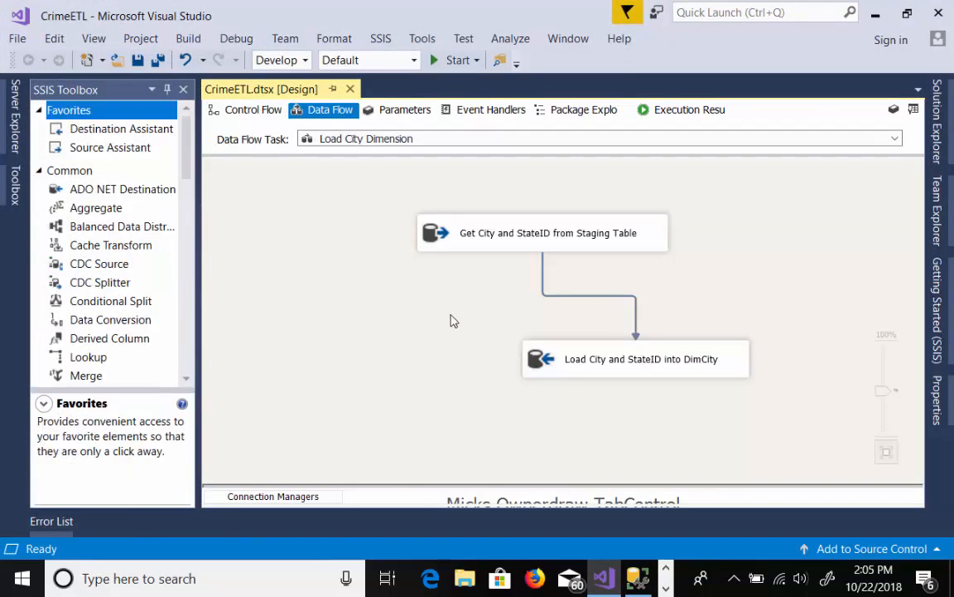
{"action": "left_click_drag", "start_coordinate": [184, 176], "coordinate": [187, 359]}
{"action": "left_click", "coordinate": [124, 334]}
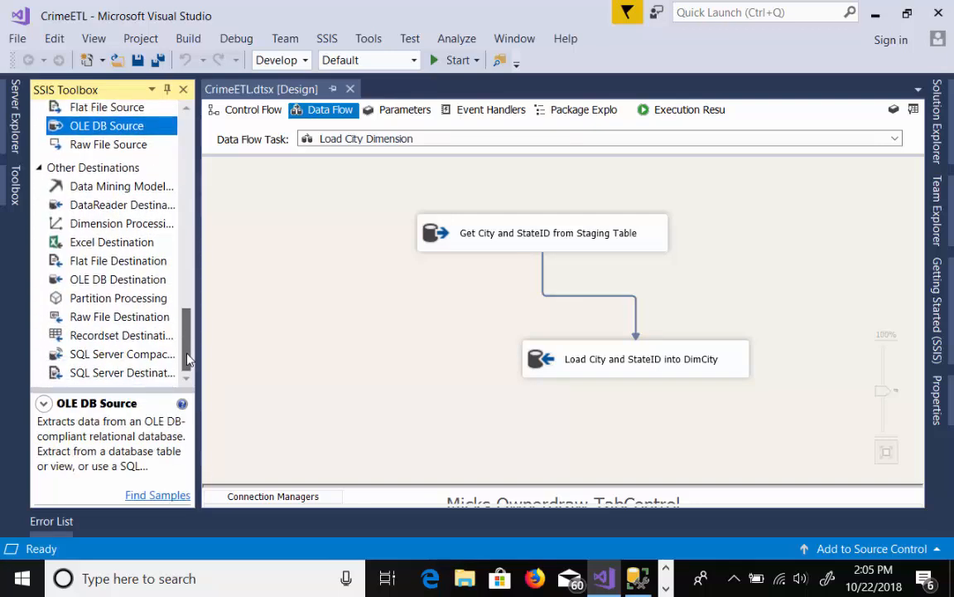
{"action": "left_click", "coordinate": [125, 279]}
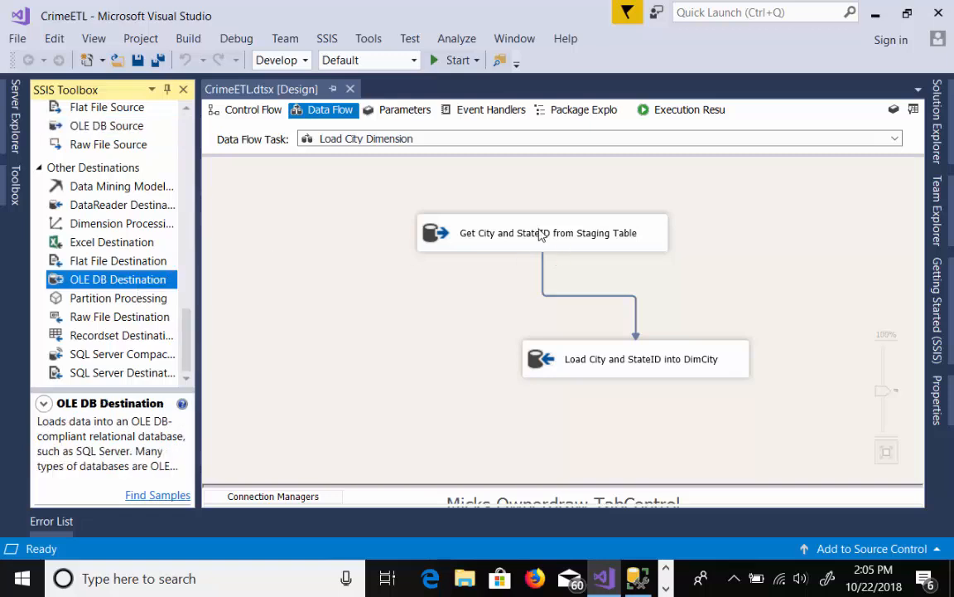
{"action": "left_click", "coordinate": [503, 238]}
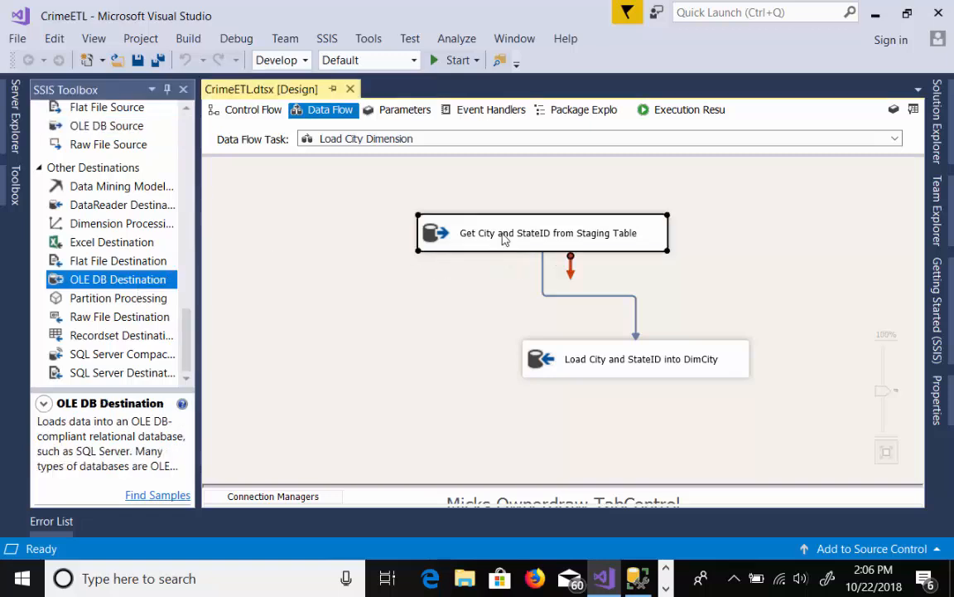
{"action": "left_click", "coordinate": [595, 362]}
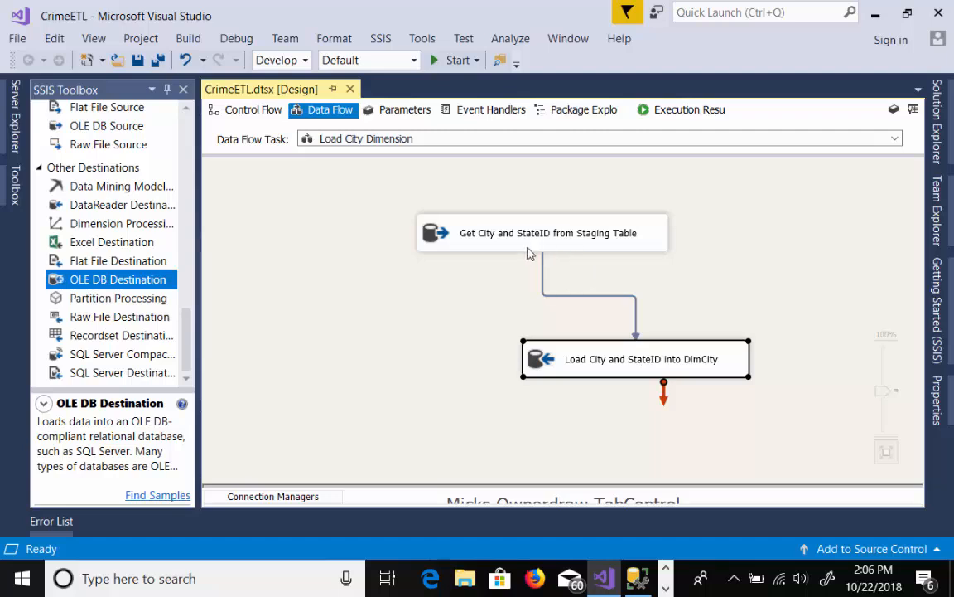
{"action": "left_click", "coordinate": [462, 244]}
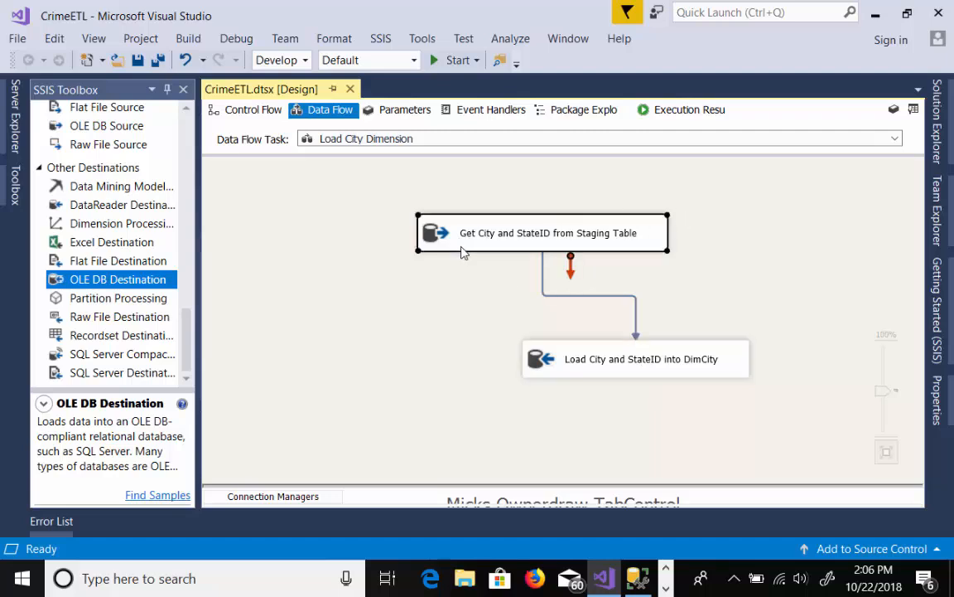
Open the Get City and StateID from Staging Table source for editing and copy its entire SQL command text
{"action": "double_click", "coordinate": [553, 244]}
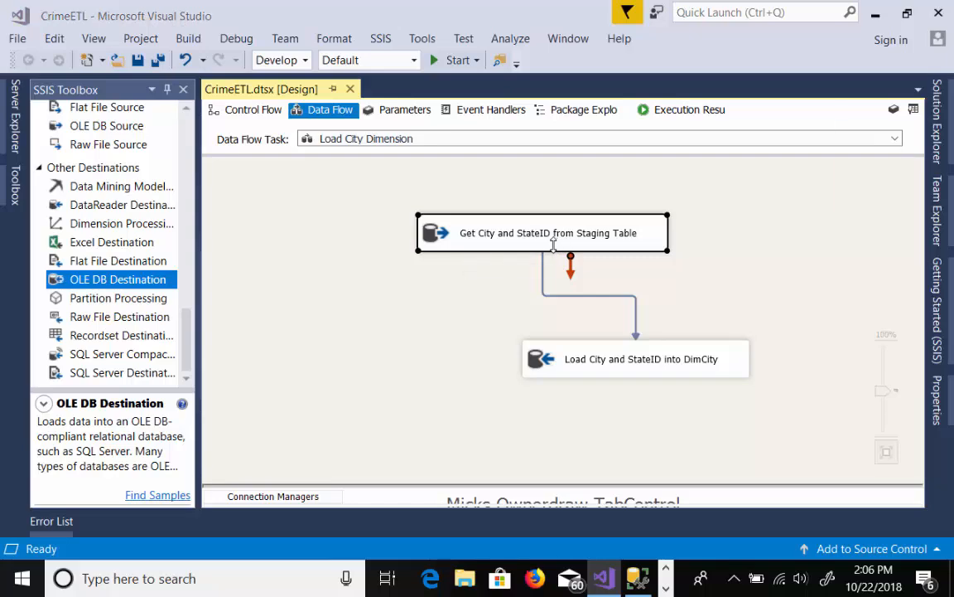
{"action": "left_click_drag", "start_coordinate": [426, 389], "coordinate": [285, 331]}
{"action": "key", "text": "ctrl+c"}
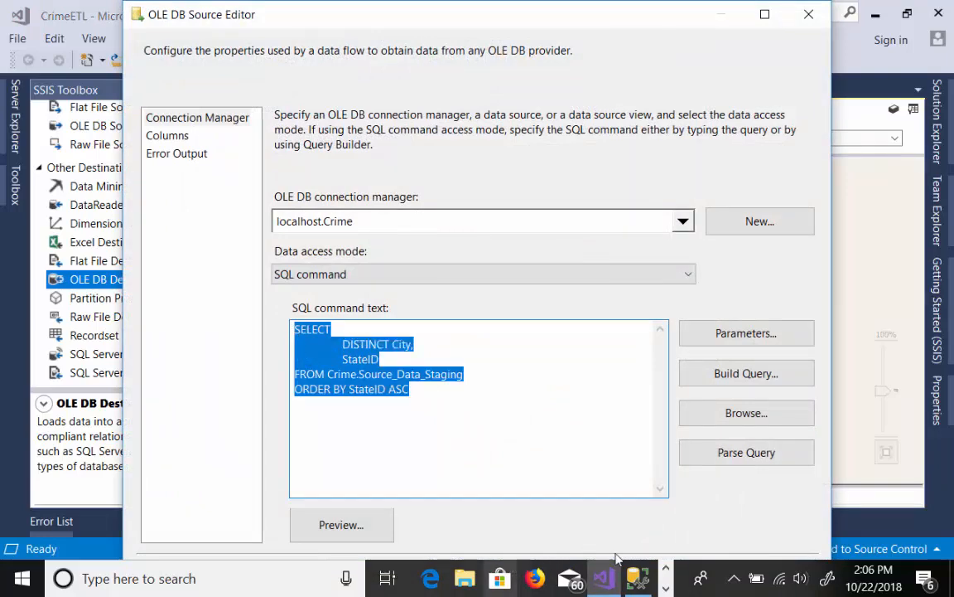
Switch to SQL Server Management Studio, paste the copied SELECT DISTINCT City, StateID query into the empty SQLQuery6.sql and execute it
{"action": "left_click", "coordinate": [635, 577]}
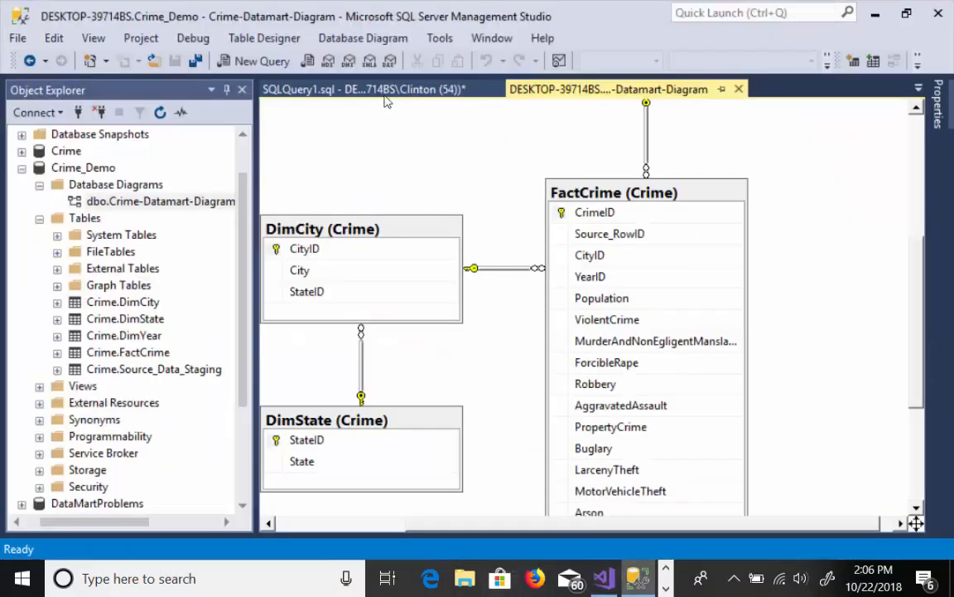
{"action": "left_click", "coordinate": [348, 90]}
{"action": "left_click", "coordinate": [916, 111]}
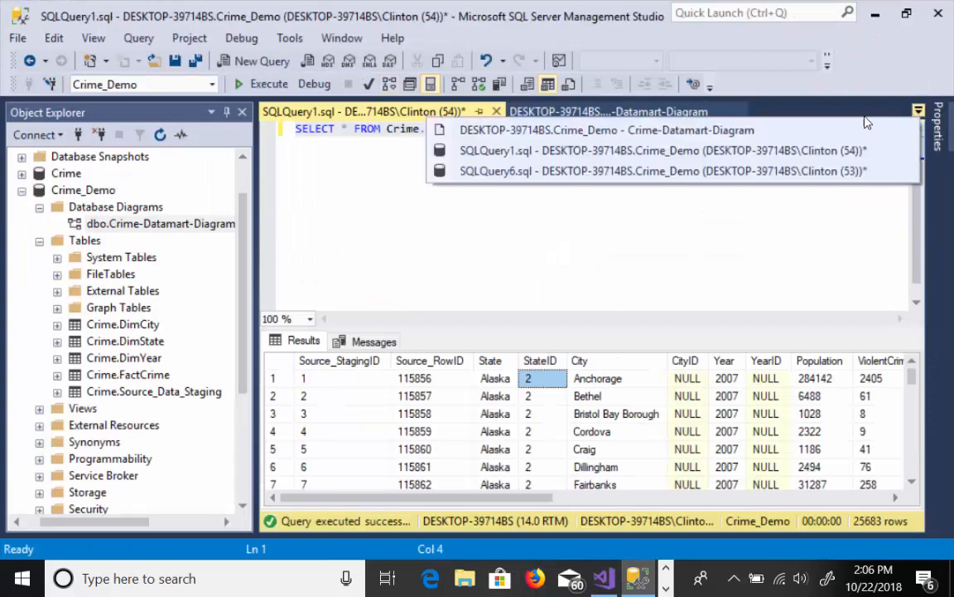
{"action": "left_click", "coordinate": [555, 158]}
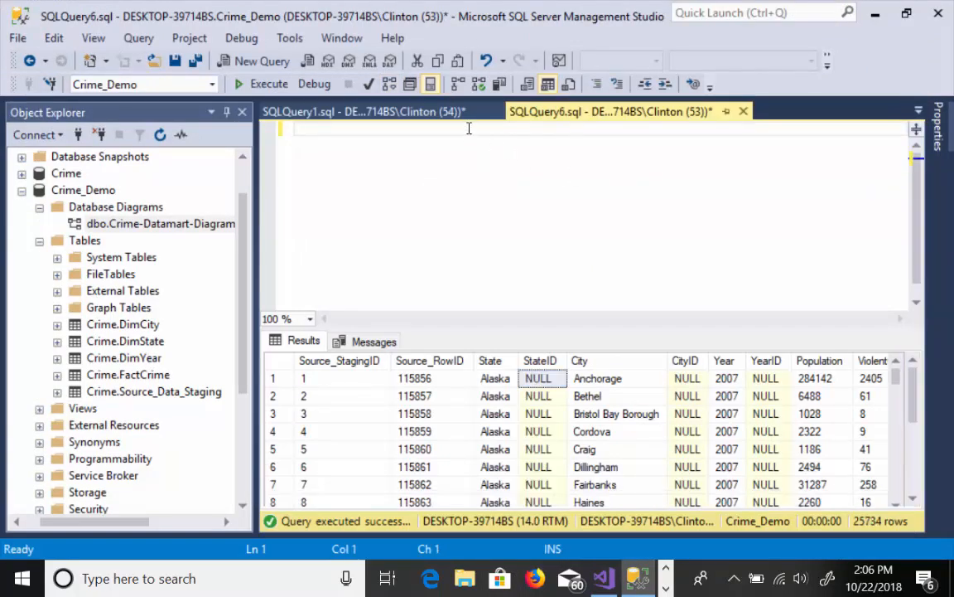
{"action": "left_click", "coordinate": [603, 579]}
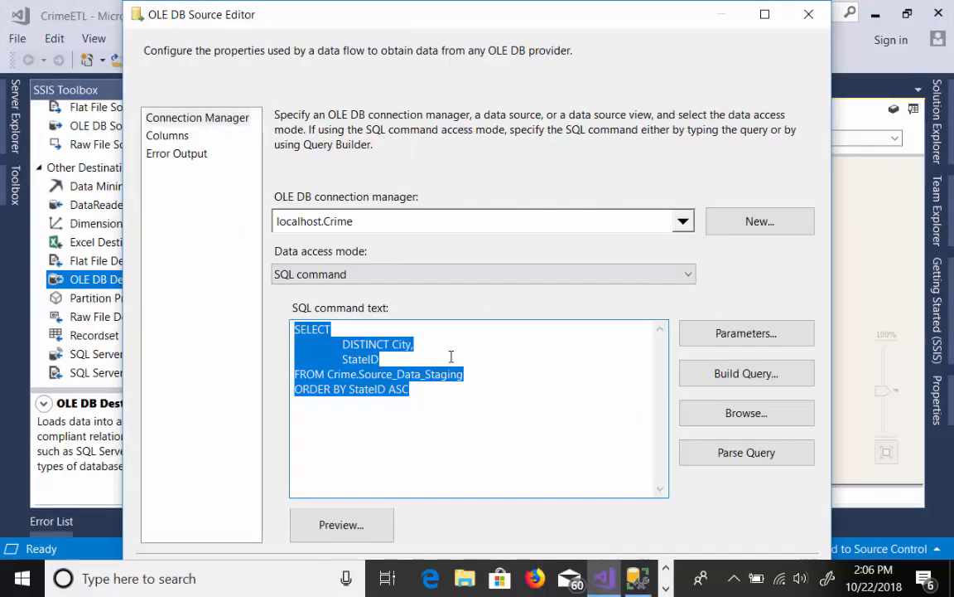
{"action": "left_click", "coordinate": [637, 578]}
{"action": "key", "text": "ctrl+v"}
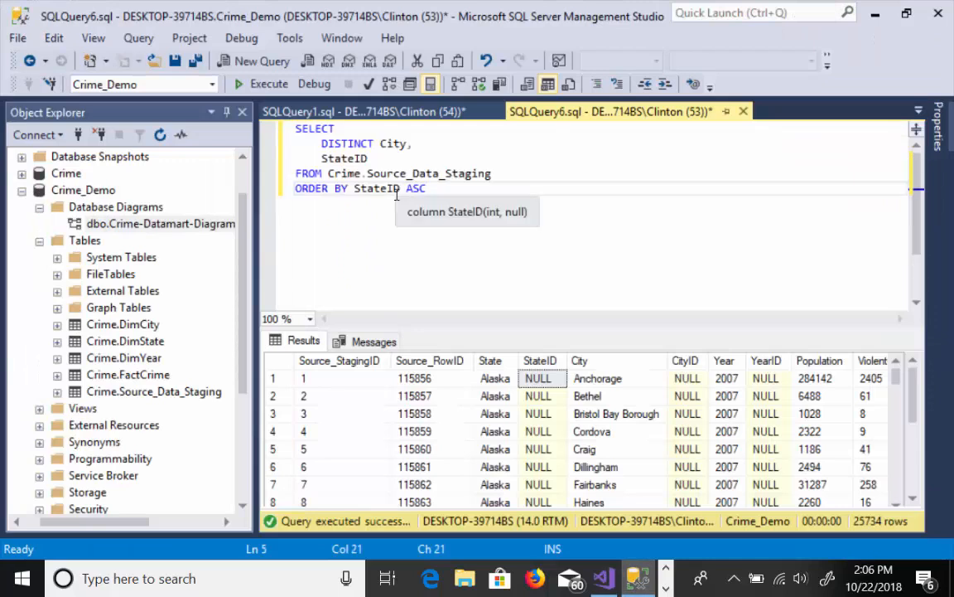
{"action": "key", "text": "ctrl+a"}
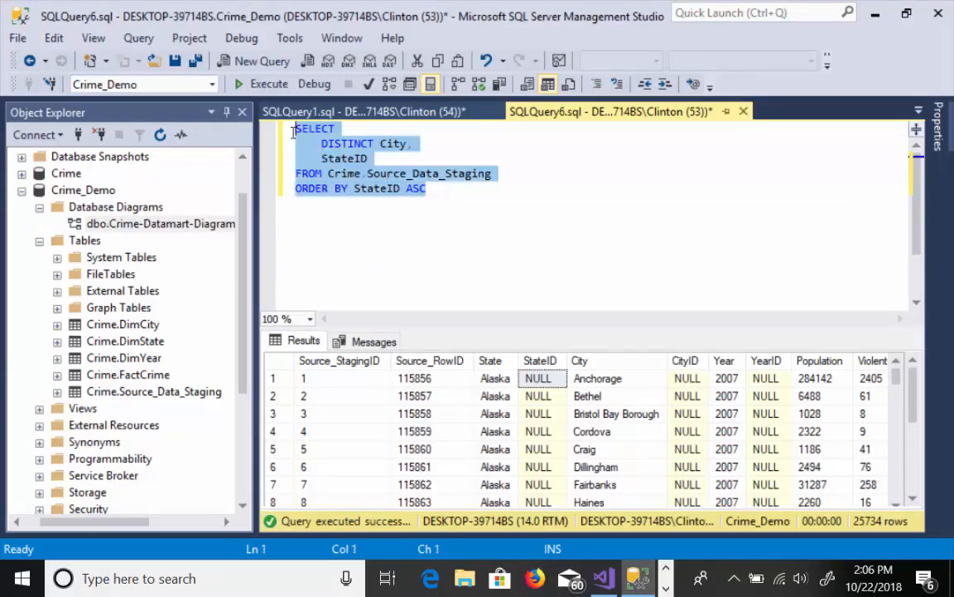
{"action": "left_click", "coordinate": [271, 86]}
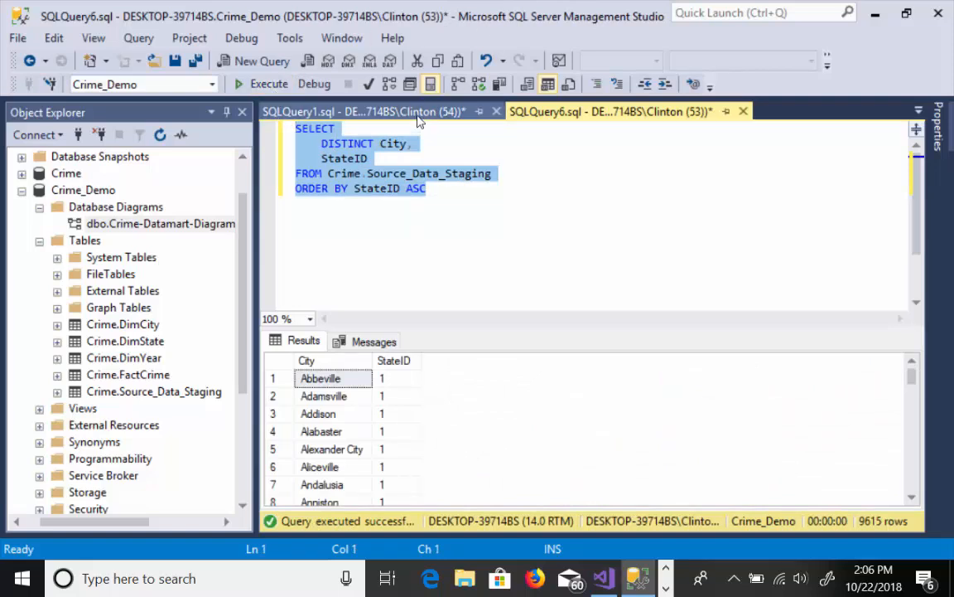
Examine the query's City and StateID columns and browse the result rows to Cordova, checking each city's StateID
{"action": "left_click", "coordinate": [416, 143]}
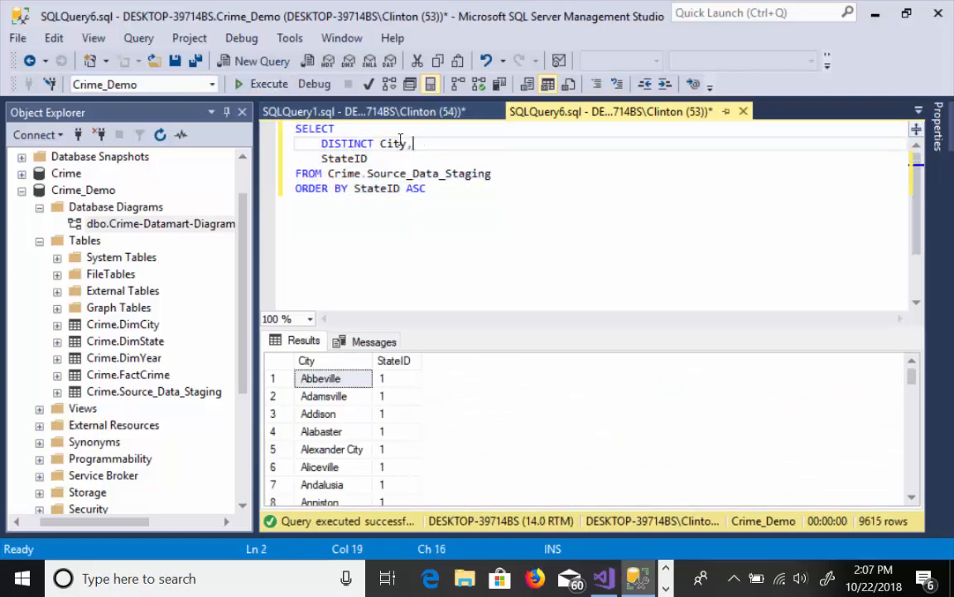
{"action": "left_click", "coordinate": [319, 158]}
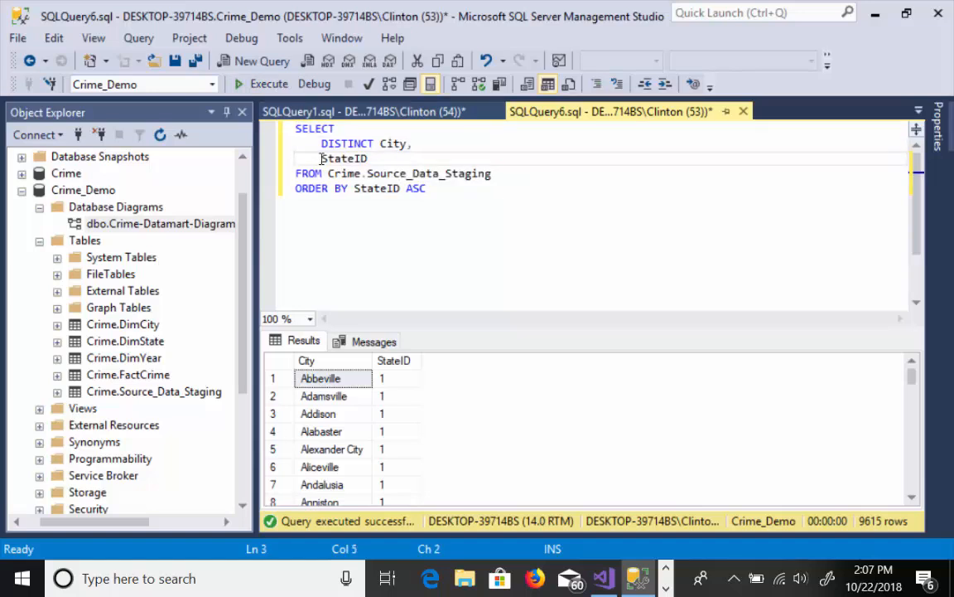
{"action": "double_click", "coordinate": [366, 159]}
{"action": "left_click", "coordinate": [387, 162]}
{"action": "right_click", "coordinate": [387, 162]}
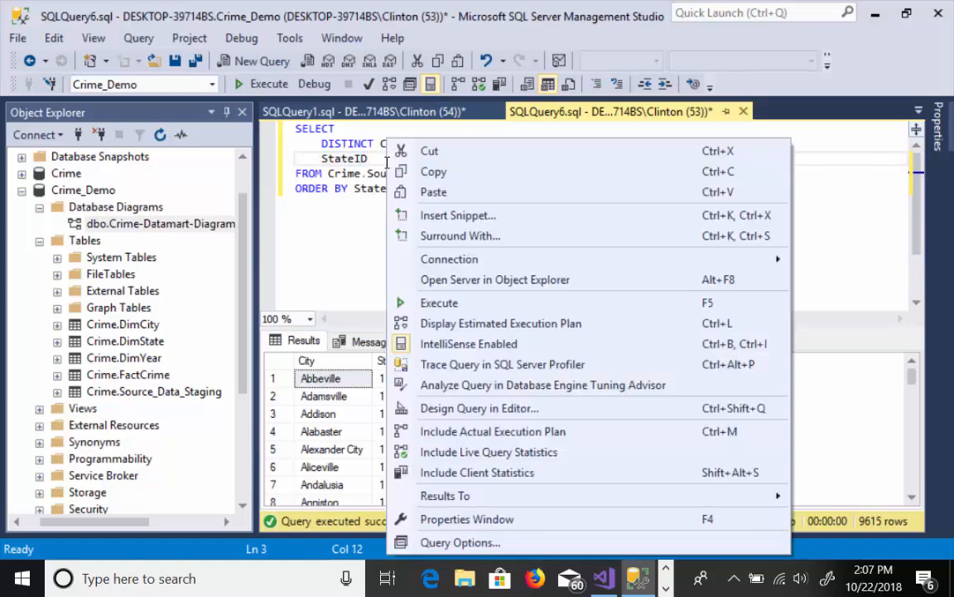
{"action": "left_click", "coordinate": [367, 158]}
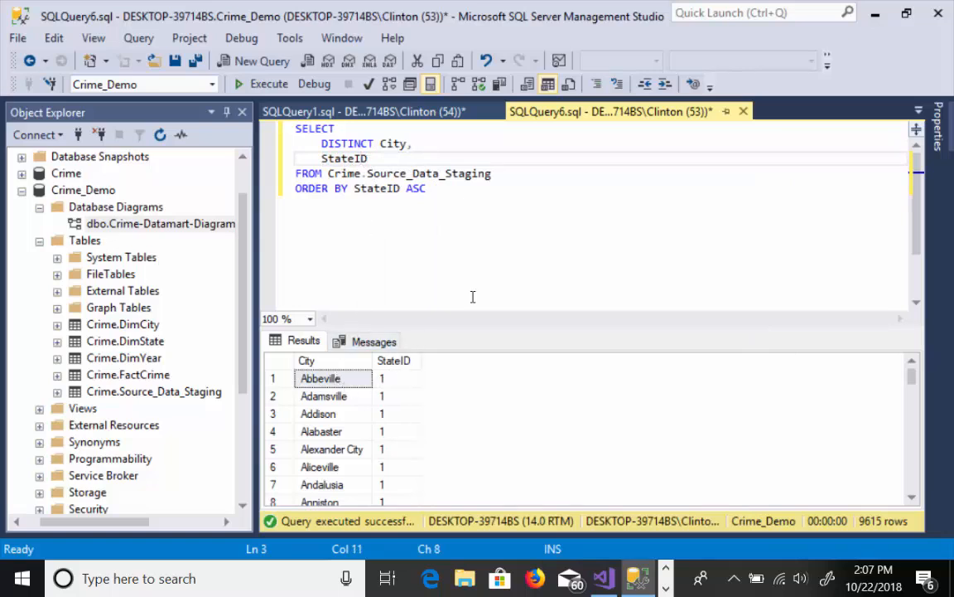
{"action": "mouse_move", "coordinate": [912, 378]}
{"action": "left_mouse_down"}
{"action": "mouse_move", "coordinate": [913, 403]}
{"action": "mouse_move", "coordinate": [914, 384]}
{"action": "left_mouse_up"}
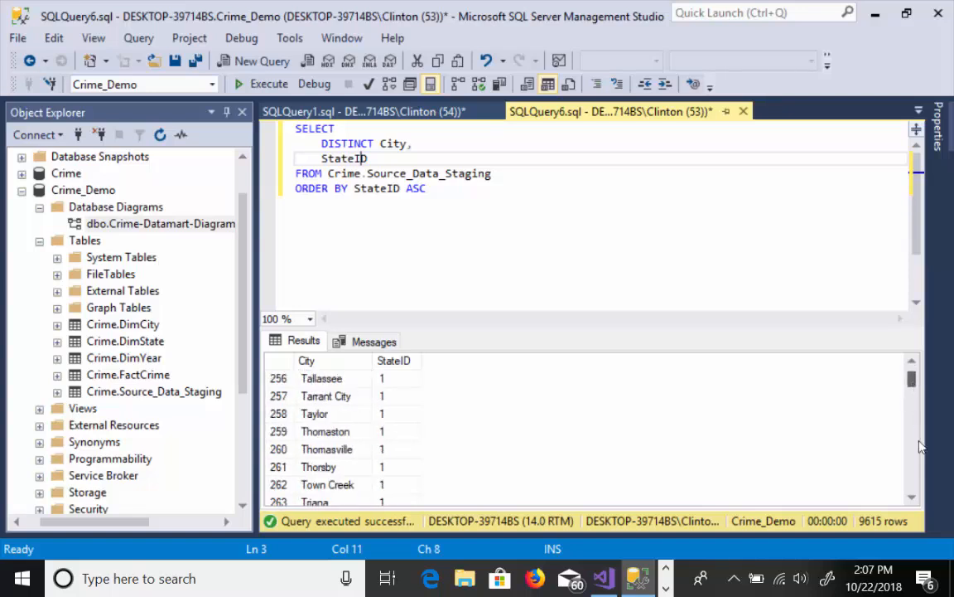
{"action": "left_click", "coordinate": [912, 498]}
{"action": "left_click", "coordinate": [912, 498]}
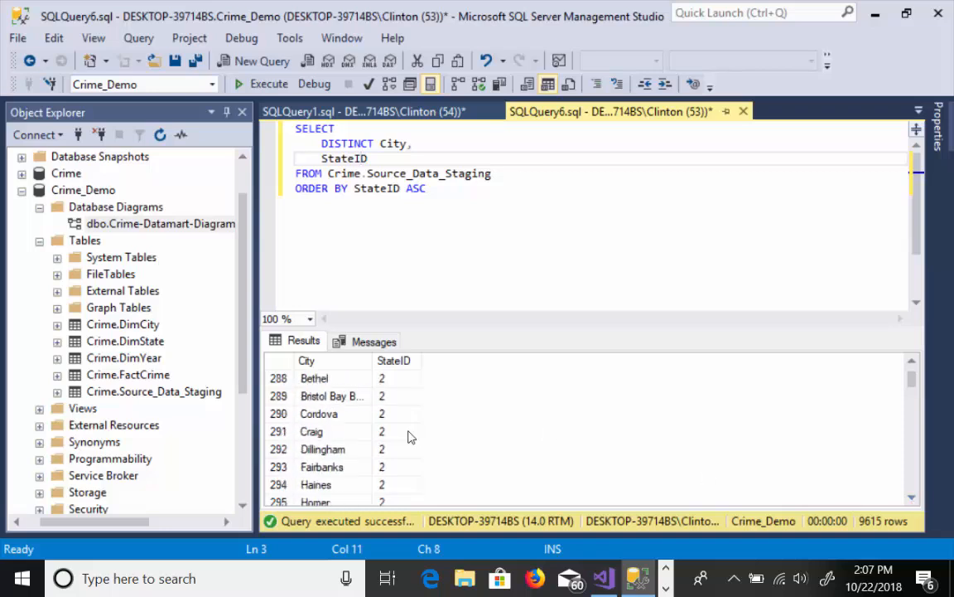
{"action": "left_click", "coordinate": [341, 417]}
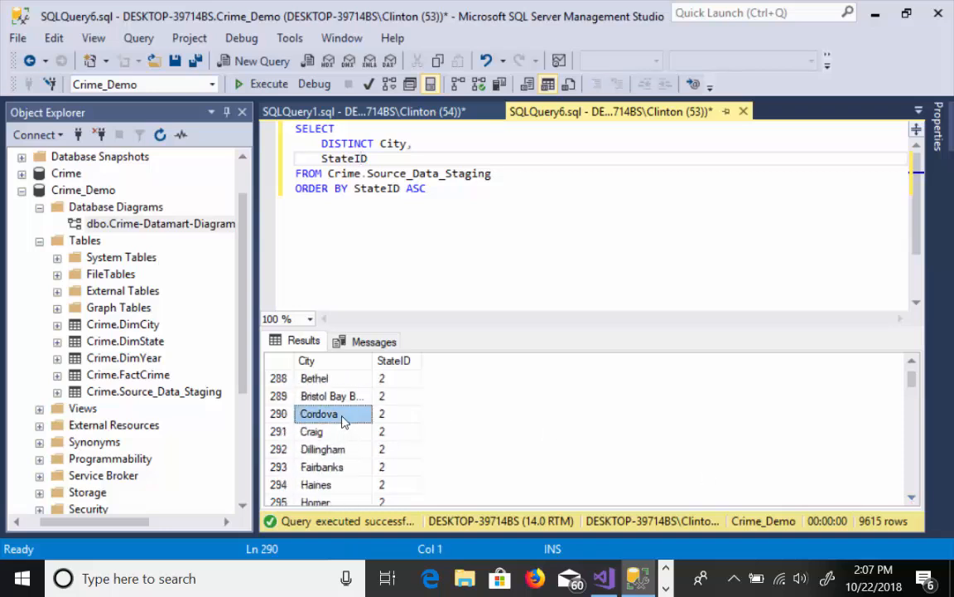
{"action": "left_click", "coordinate": [401, 419]}
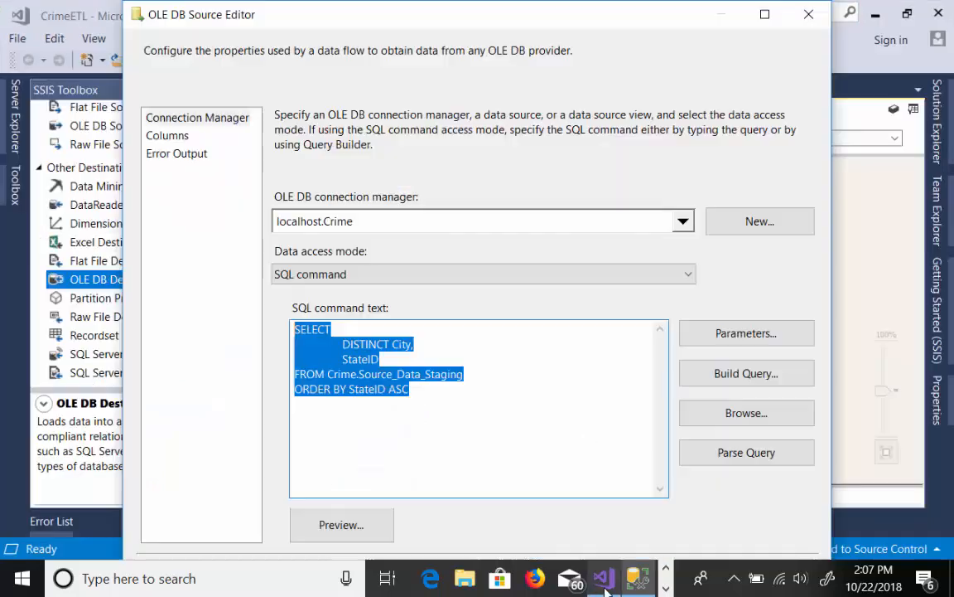
Cancel the source editor and examine the target table and column mappings of the Load City and StateID into DimCity destination
{"action": "left_click", "coordinate": [765, 14]}
{"action": "left_click", "coordinate": [802, 536]}
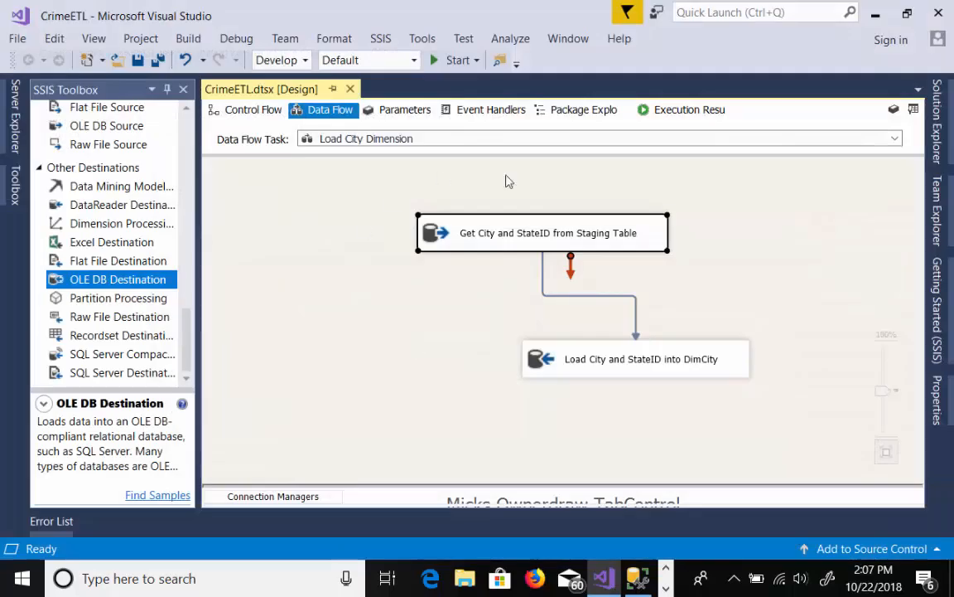
{"action": "left_click", "coordinate": [584, 364]}
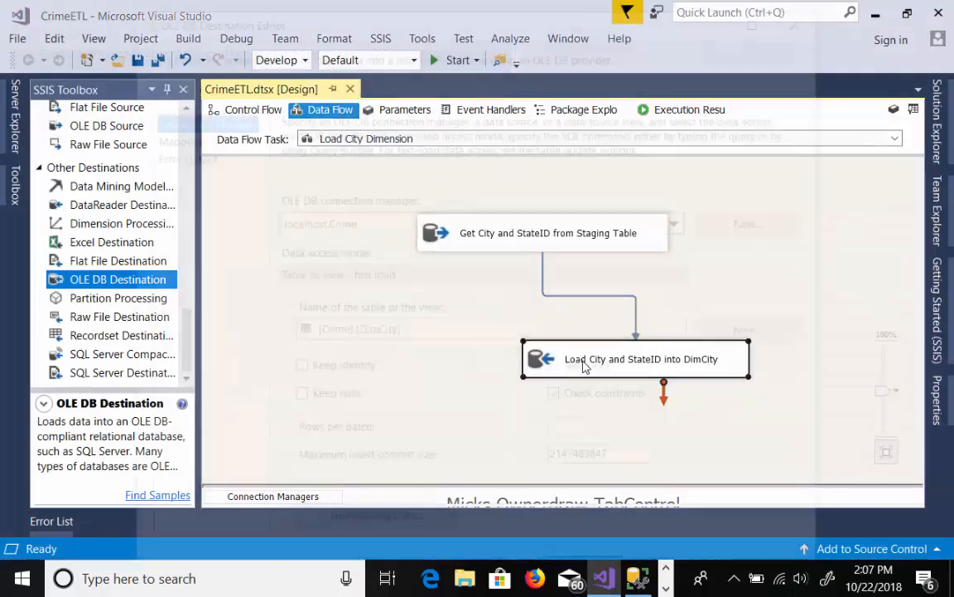
{"action": "double_click", "coordinate": [584, 364]}
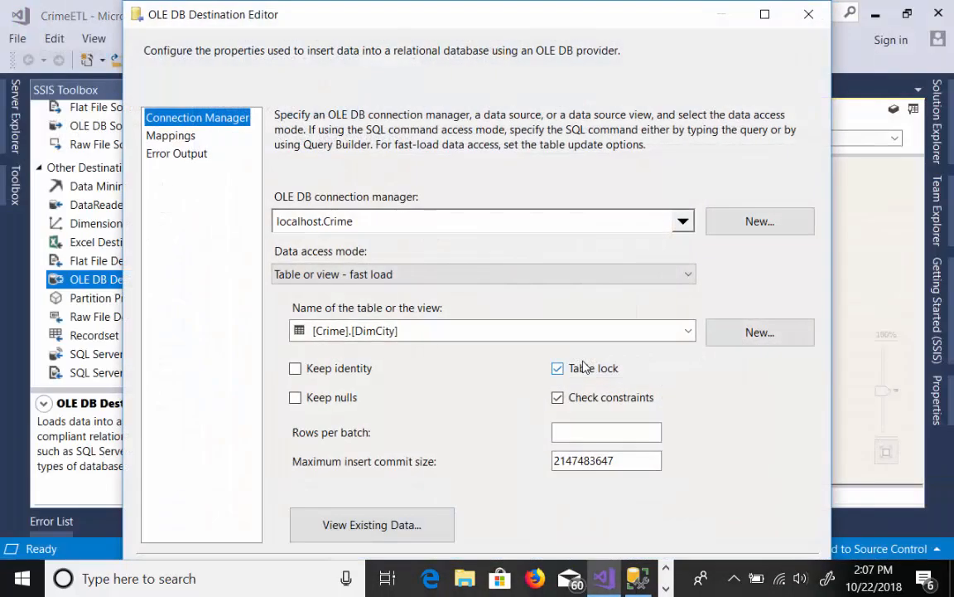
{"action": "left_click", "coordinate": [765, 14]}
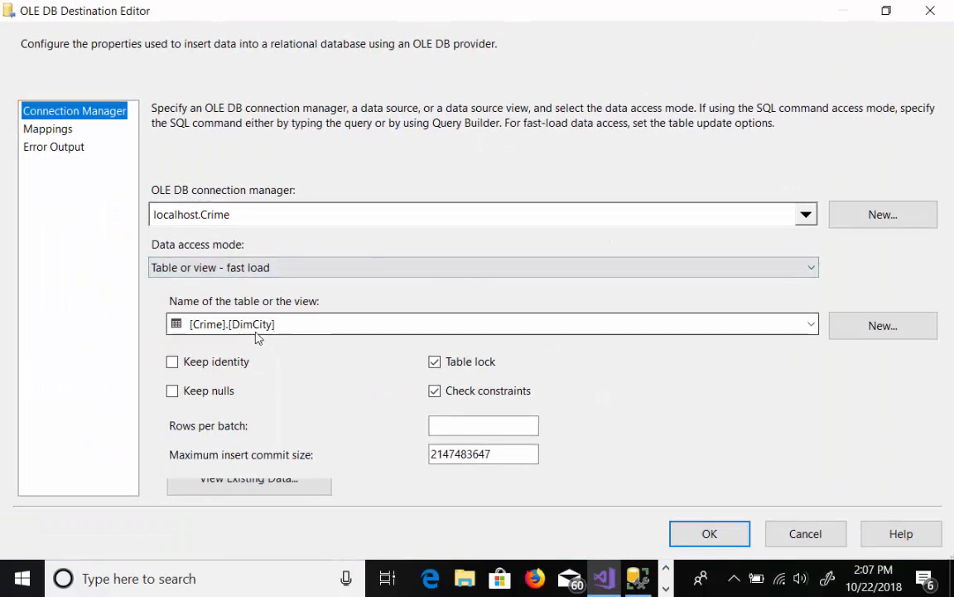
{"action": "left_click", "coordinate": [50, 129]}
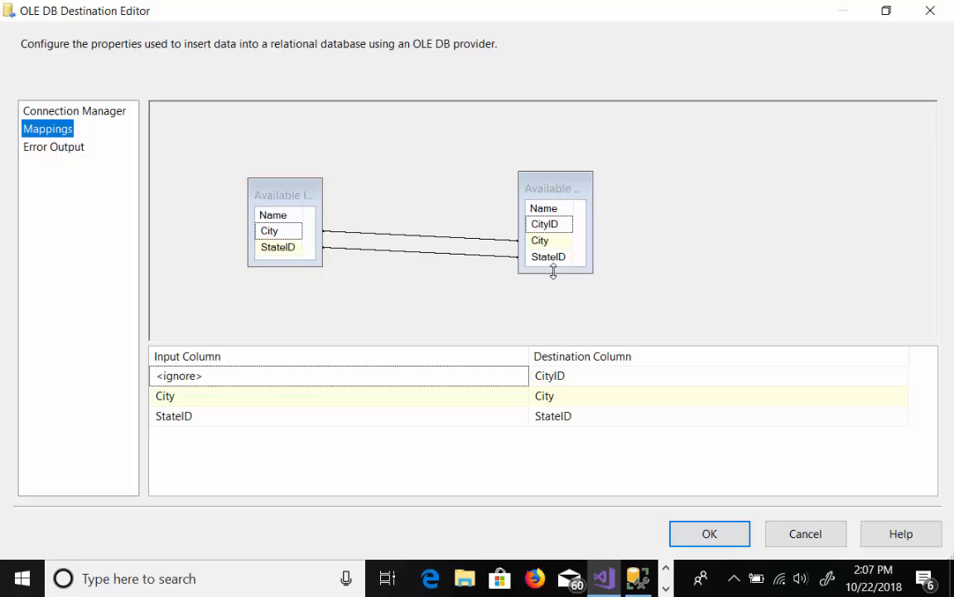
{"action": "left_click", "coordinate": [724, 540]}
Execute the Load City Dimension data flow task, check the rows passed to the DimCity destination, and stop debugging
{"action": "left_click", "coordinate": [717, 249]}
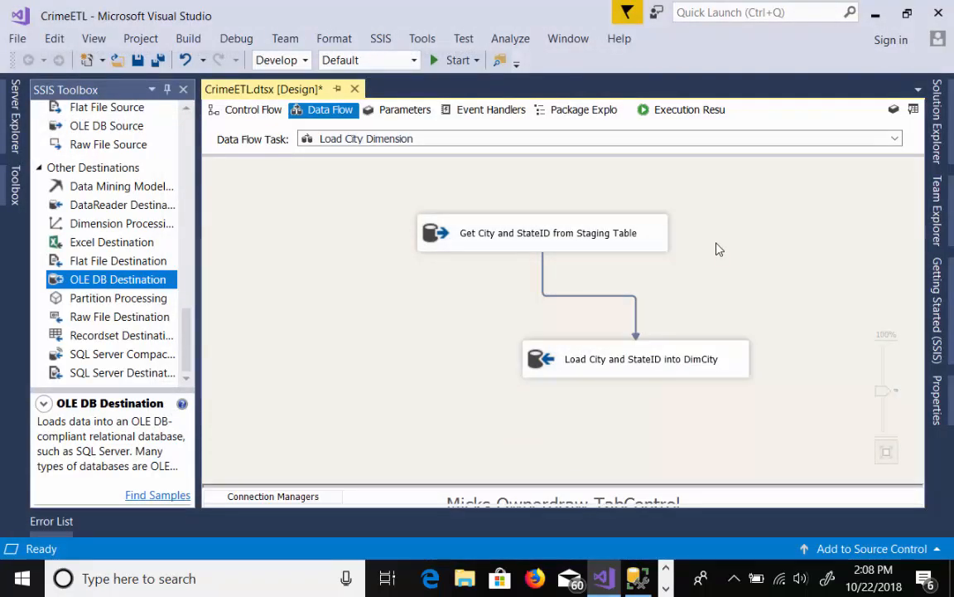
{"action": "right_click", "coordinate": [719, 250]}
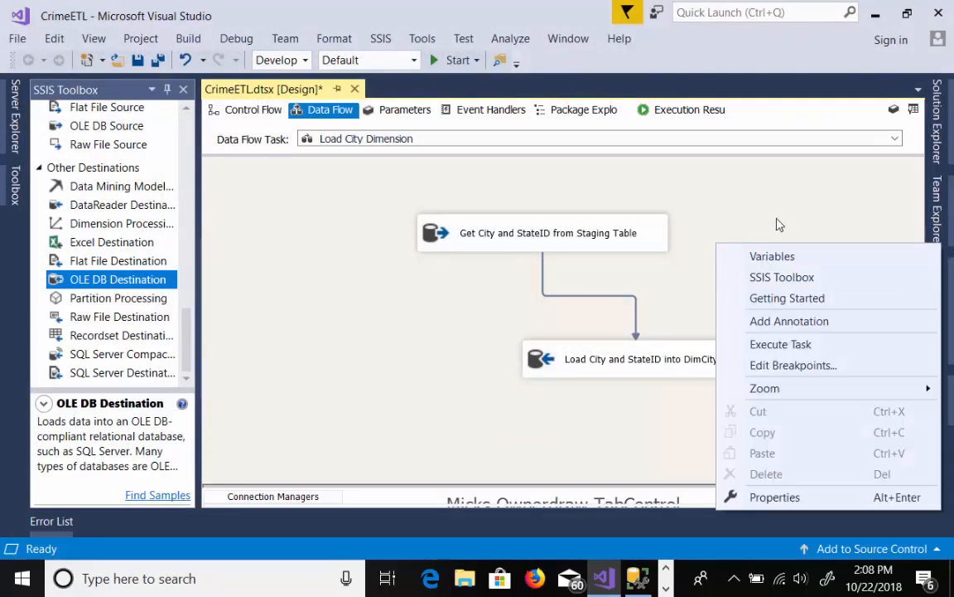
{"action": "left_click", "coordinate": [780, 345]}
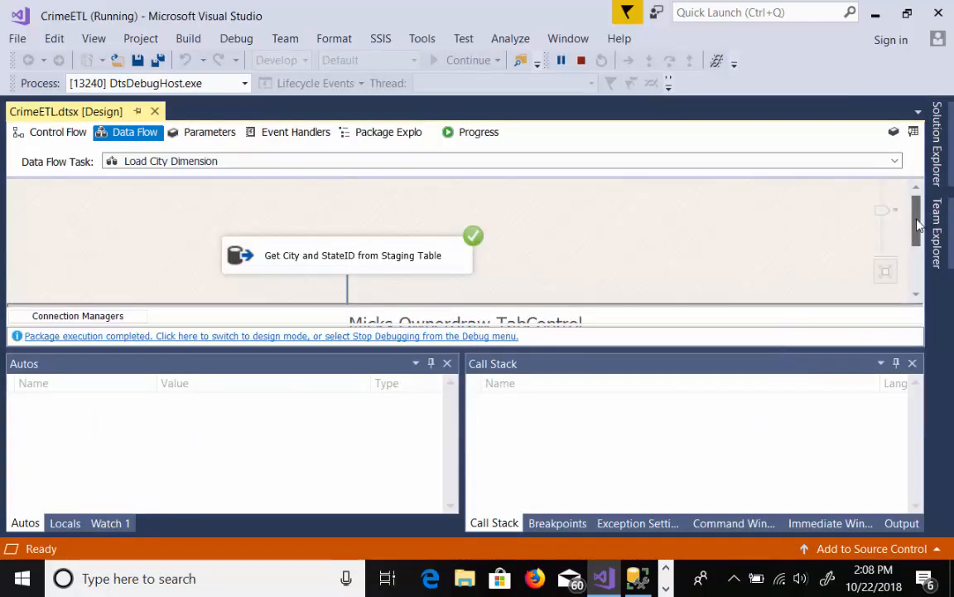
{"action": "left_click_drag", "start_coordinate": [917, 219], "coordinate": [916, 267]}
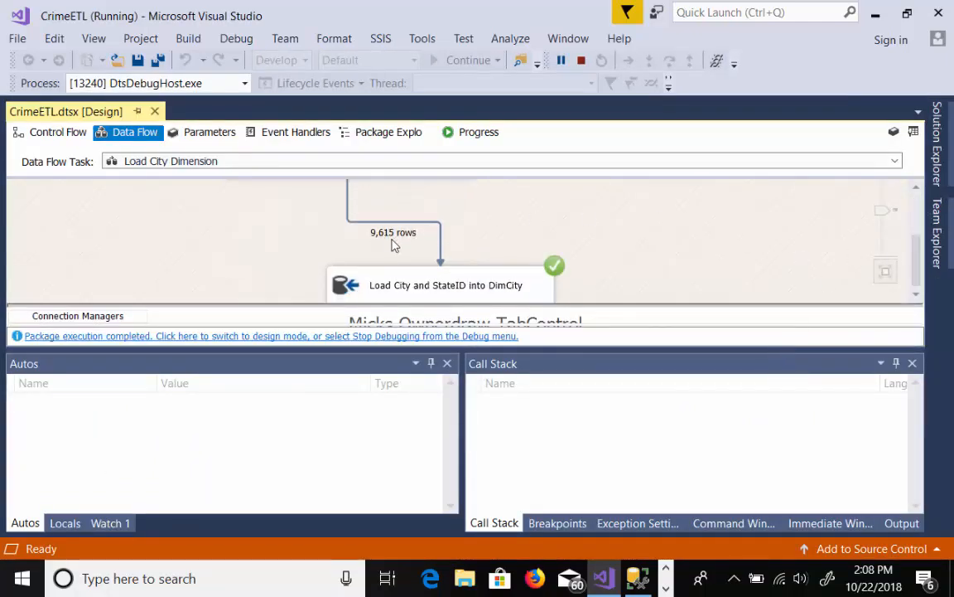
{"action": "left_click", "coordinate": [581, 61]}
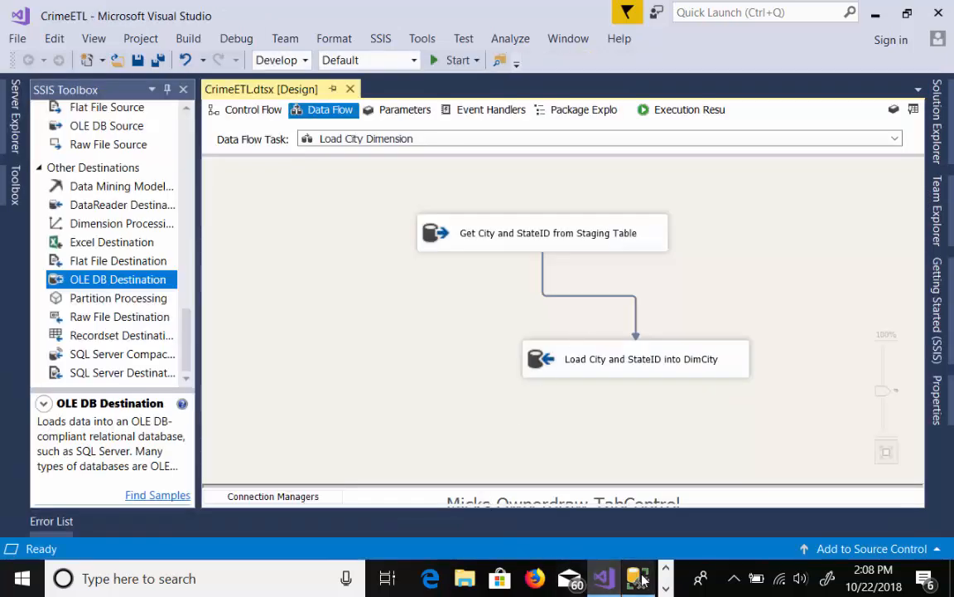
Switch to SQL Server Management Studio, replace the query in SQLQuery6.sql with SELECT * FROM Crime.DimCity and execute it
{"action": "left_click", "coordinate": [638, 579]}
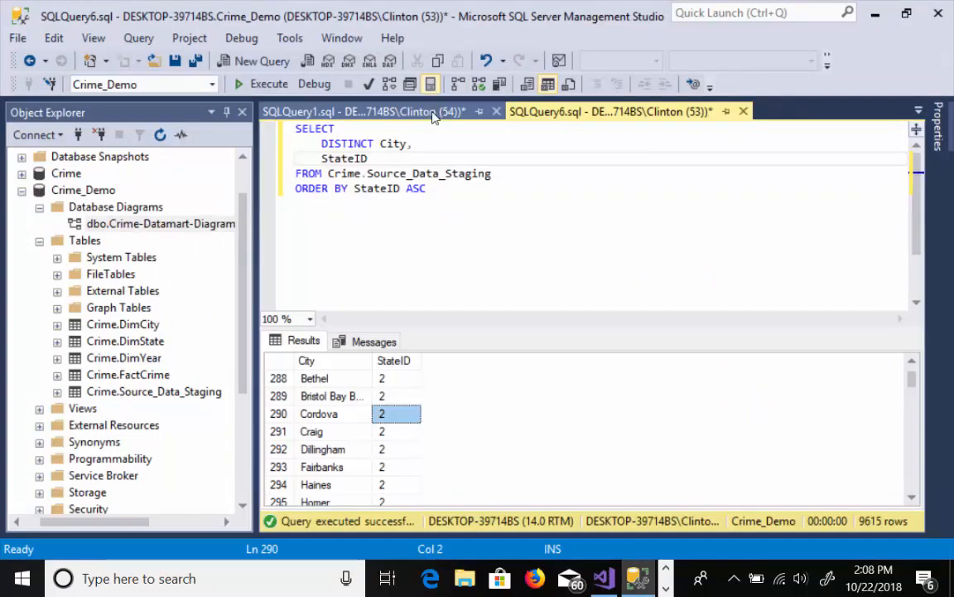
{"action": "left_click", "coordinate": [389, 111]}
{"action": "left_click", "coordinate": [570, 116]}
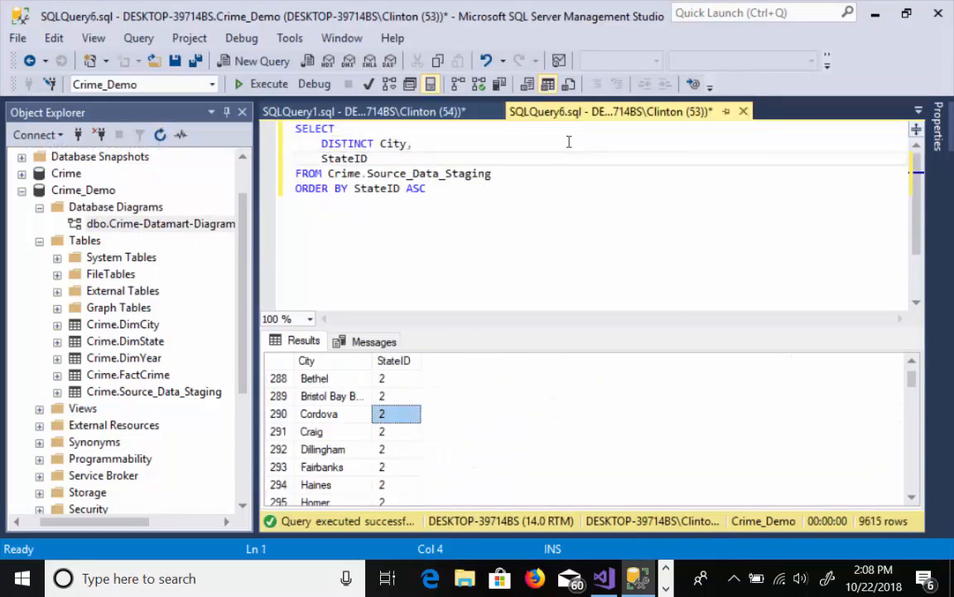
{"action": "left_click", "coordinate": [454, 158]}
{"action": "left_click_drag", "start_coordinate": [431, 189], "coordinate": [268, 124]}
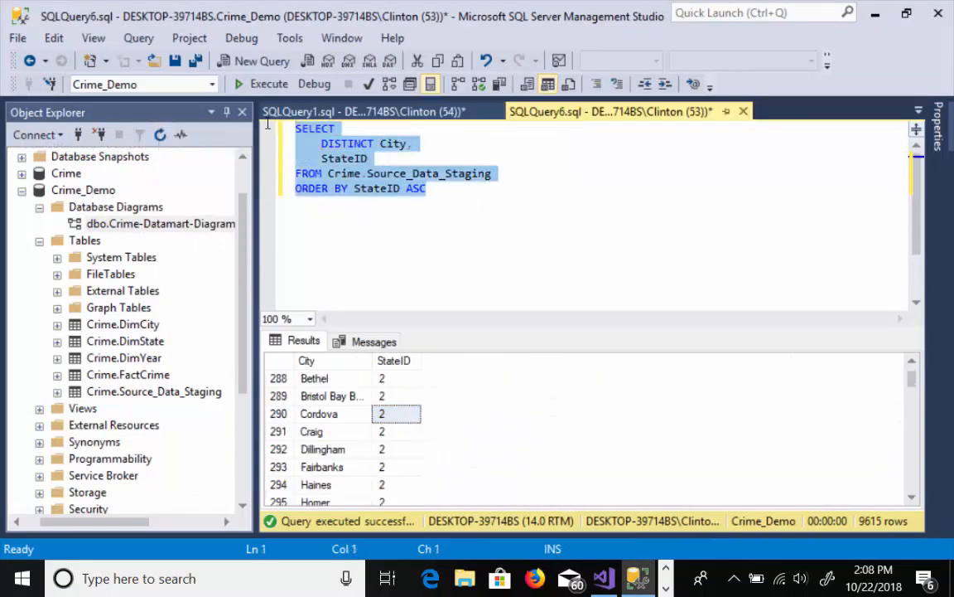
{"action": "type", "text": "SELECT * FROM "}
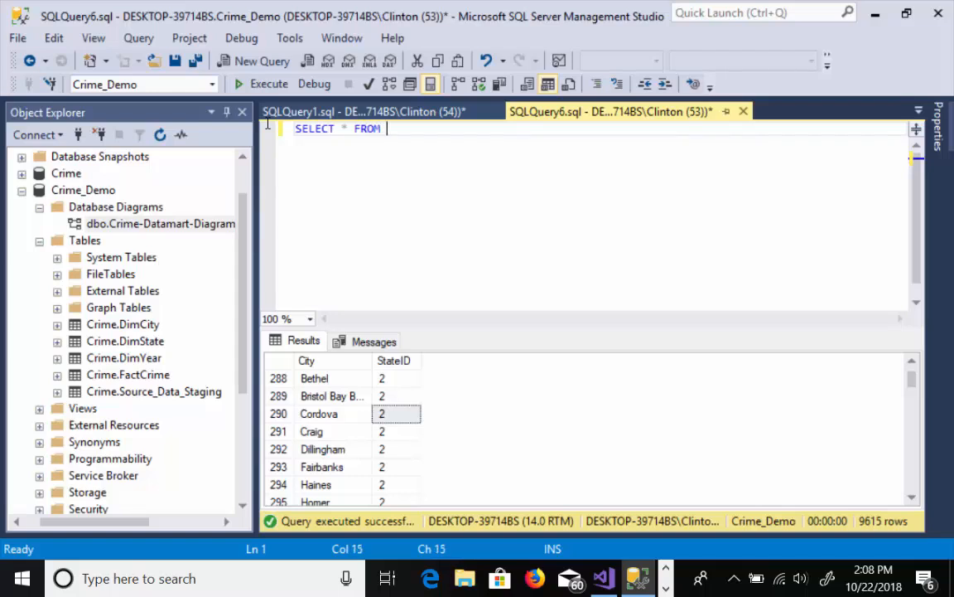
{"action": "type", "text": "Crime.Dim"}
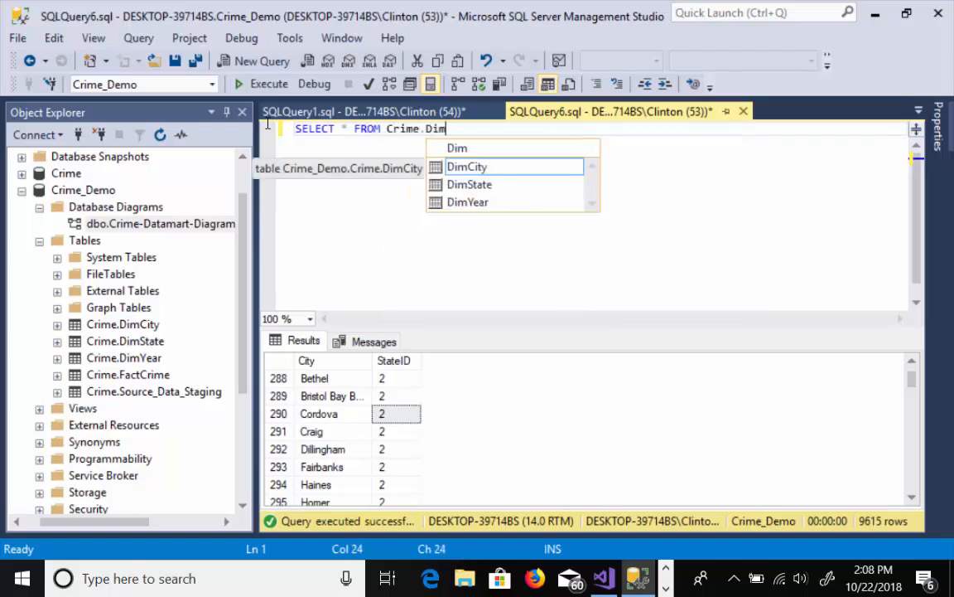
{"action": "key", "text": "Tab"}
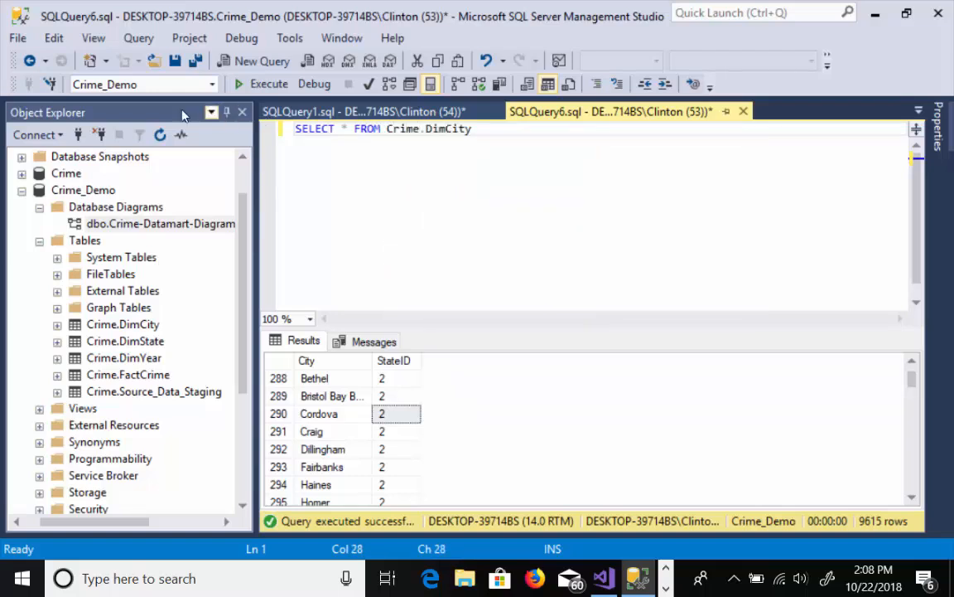
{"action": "left_click", "coordinate": [263, 84]}
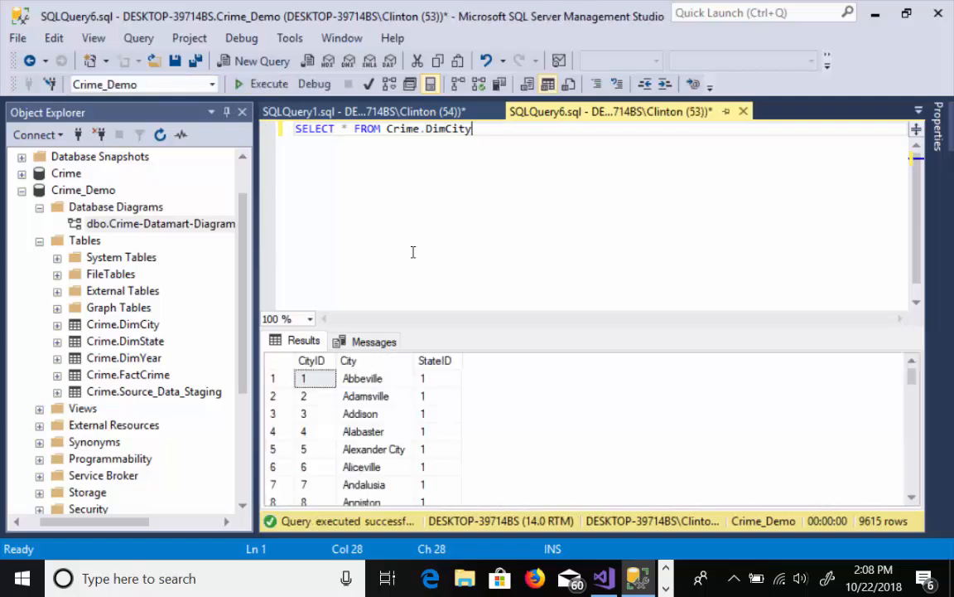
Compare the CityID, City and StateID values in the DimCity results with the CityID column of the staging table results in SQLQuery1.sql
{"action": "left_click", "coordinate": [432, 377]}
{"action": "left_click", "coordinate": [387, 381]}
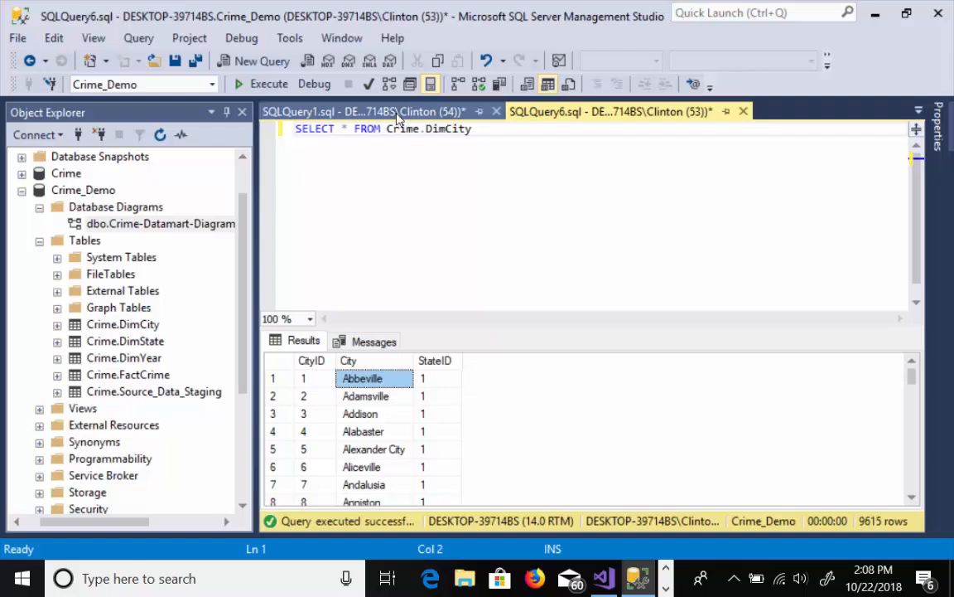
{"action": "left_click", "coordinate": [364, 111]}
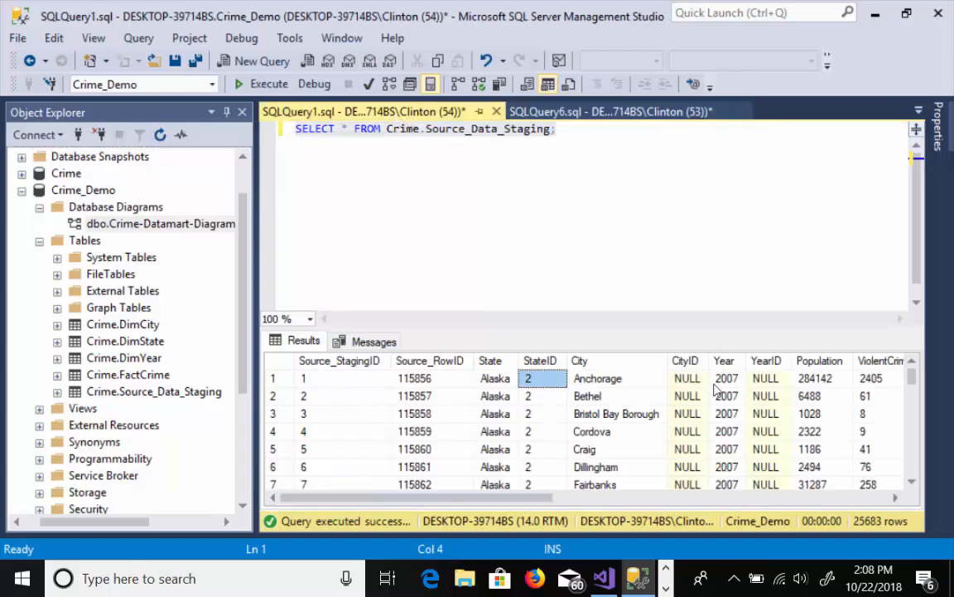
{"action": "left_click", "coordinate": [691, 366]}
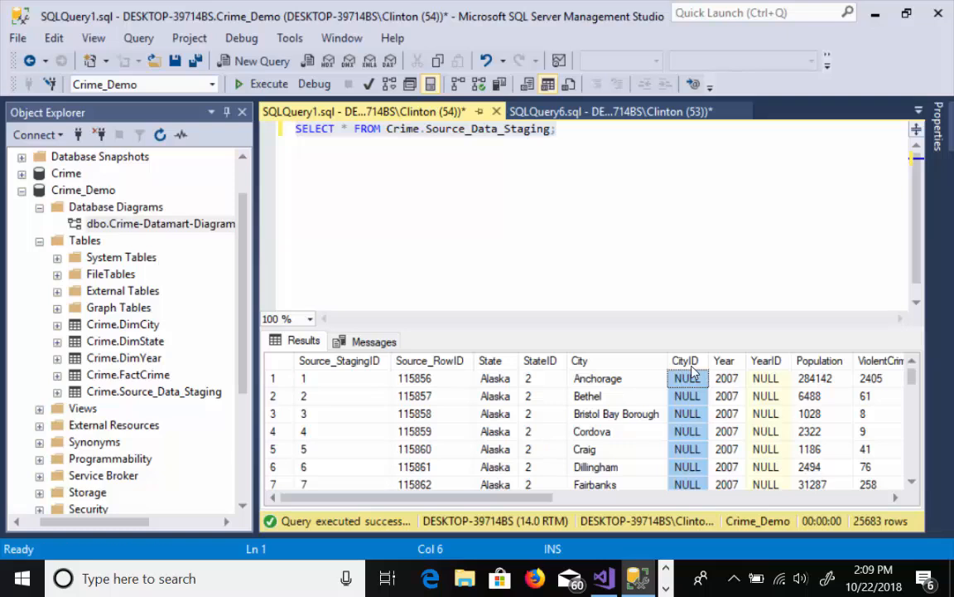
{"action": "left_click", "coordinate": [617, 113]}
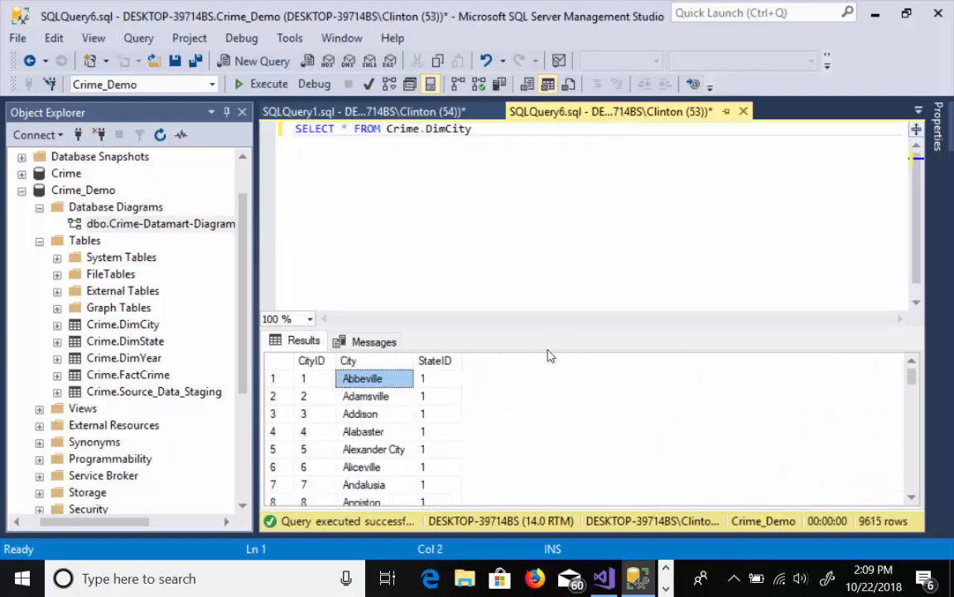
{"action": "left_click", "coordinate": [440, 378]}
{"action": "left_click", "coordinate": [313, 379]}
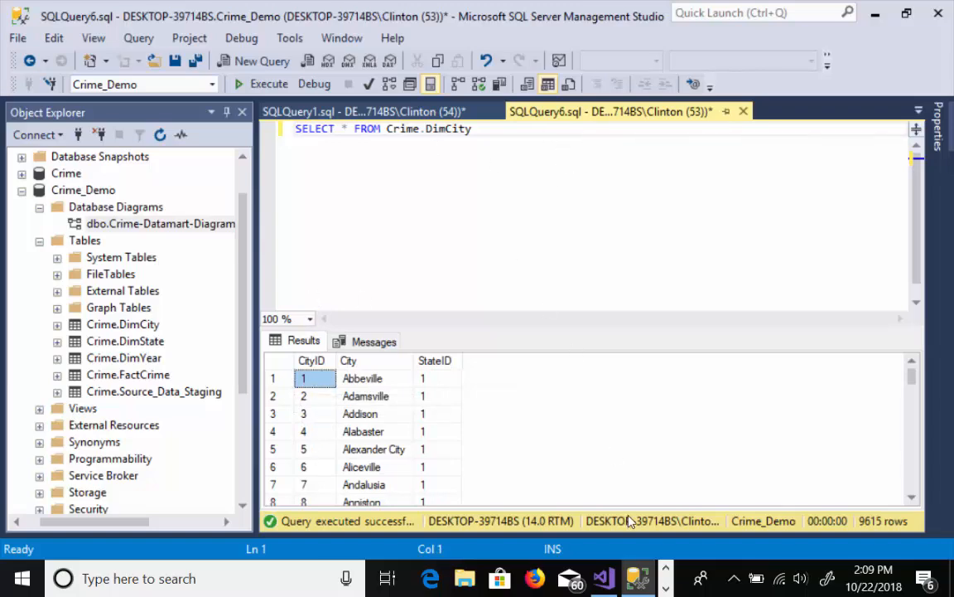
Switch to Visual Studio, return to the package's control flow and locate the Data Flow Task and Execute SQL Task in the SSIS Toolbox
{"action": "left_click", "coordinate": [606, 580]}
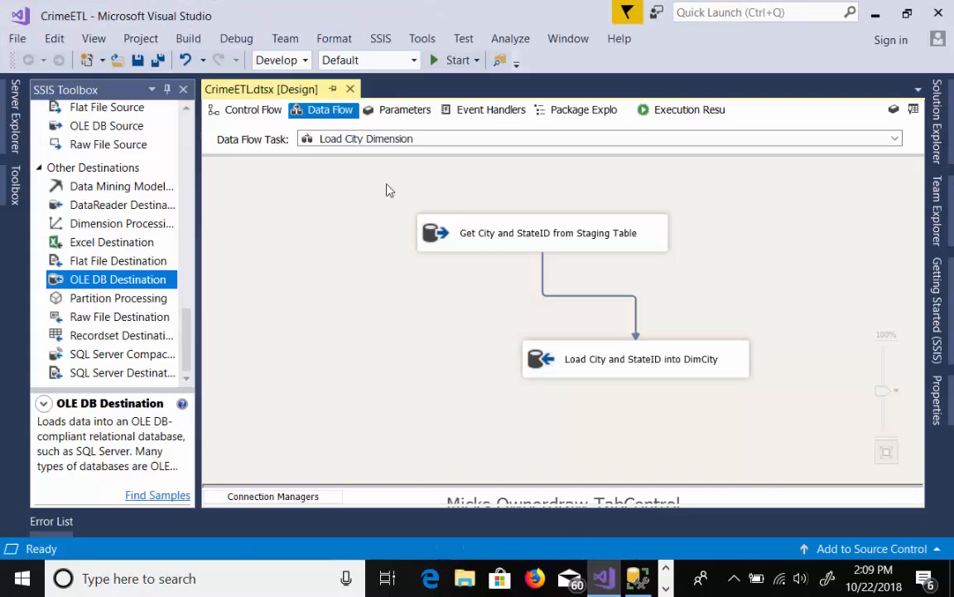
{"action": "left_click", "coordinate": [252, 113]}
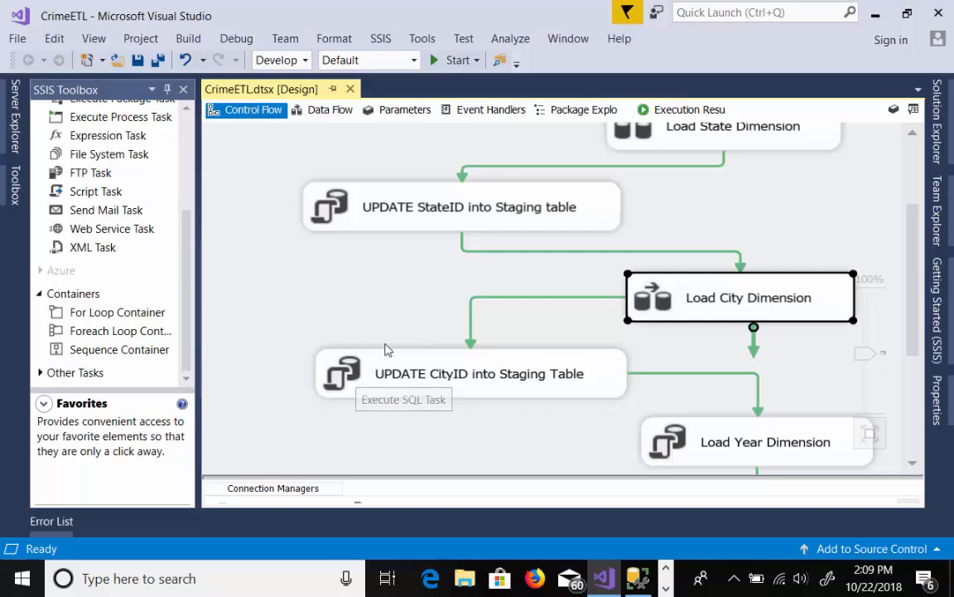
{"action": "left_click_drag", "start_coordinate": [182, 215], "coordinate": [177, 117]}
{"action": "left_click", "coordinate": [127, 131]}
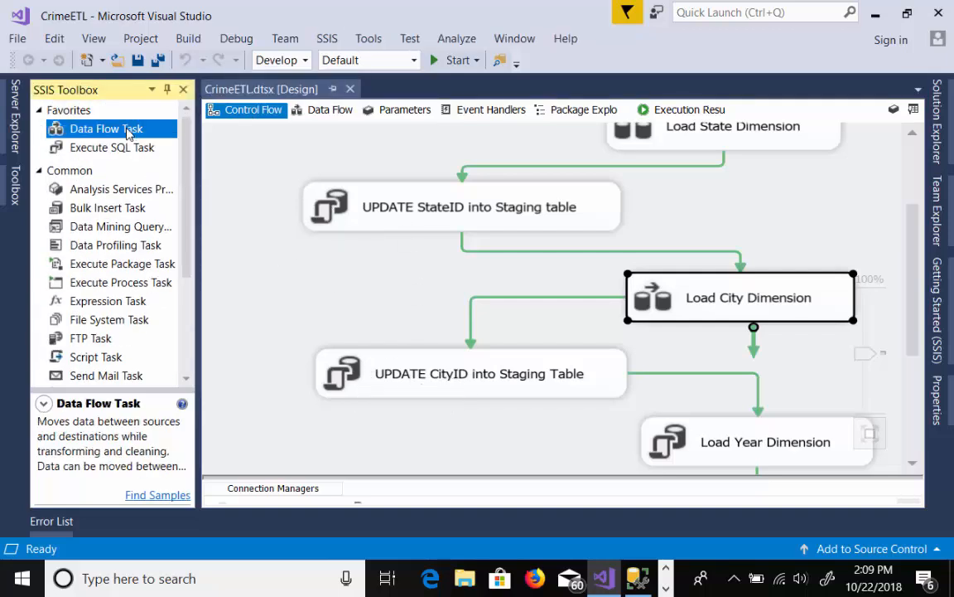
{"action": "left_click", "coordinate": [79, 151]}
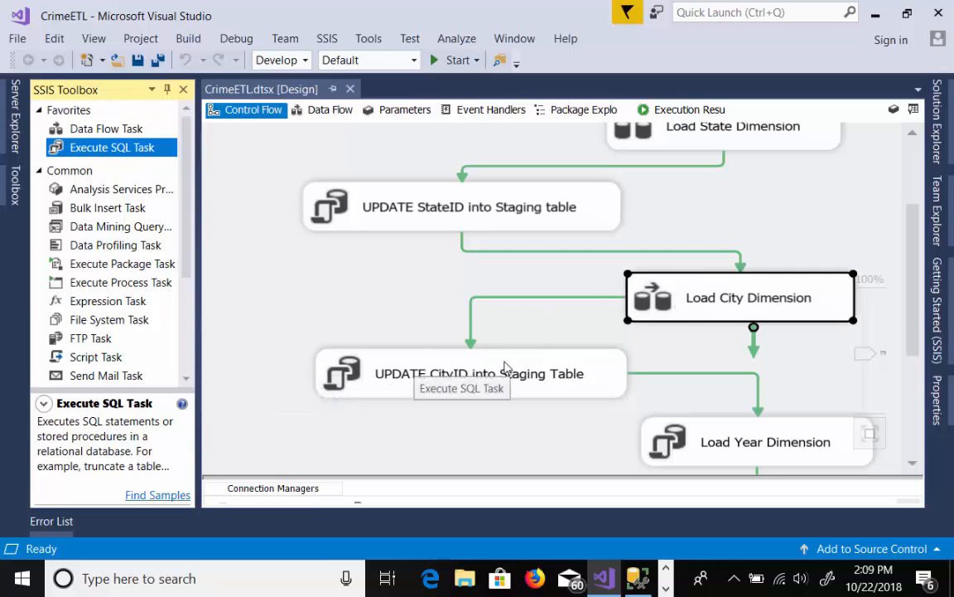
Open the UPDATE CityID into Staging Table task for editing and bring up its full SQLStatement text
{"action": "double_click", "coordinate": [466, 365]}
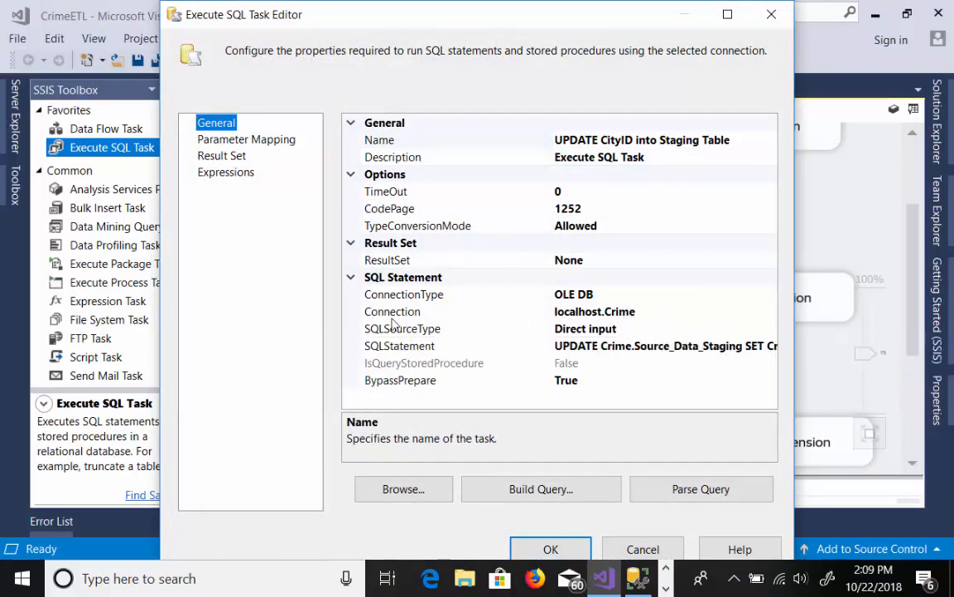
{"action": "left_click", "coordinate": [601, 346]}
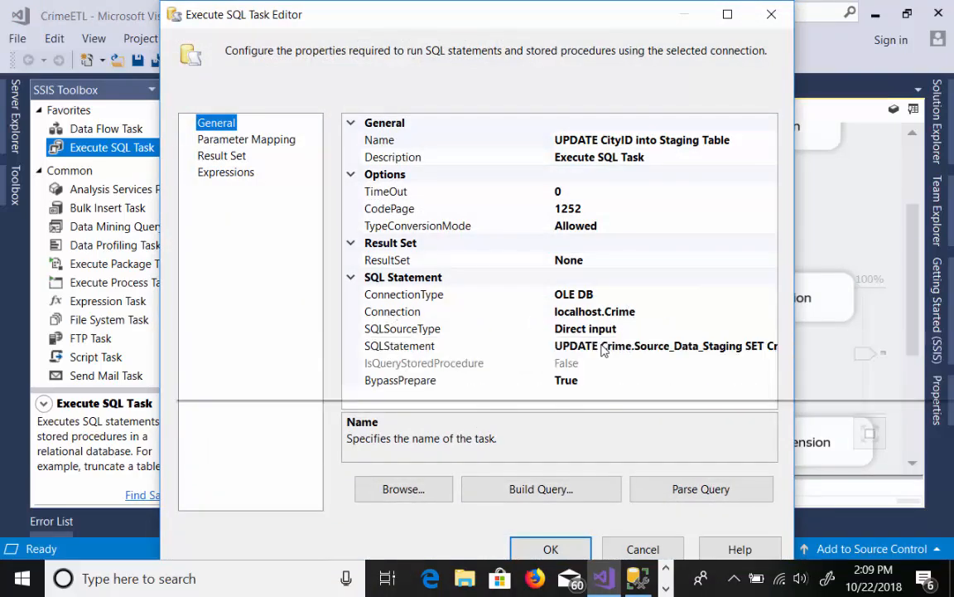
{"action": "left_click", "coordinate": [770, 345]}
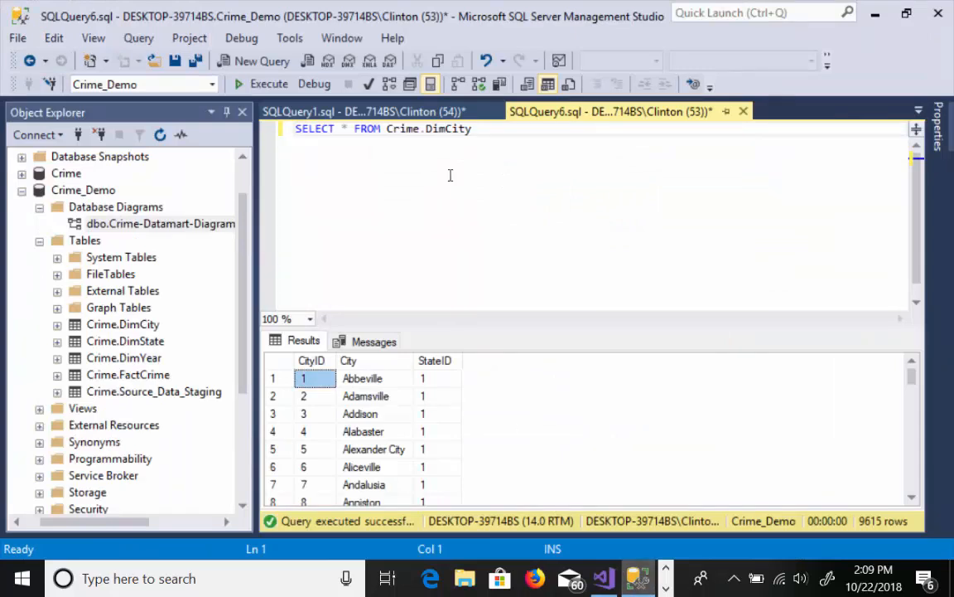
In SQL Server Management Studio, replace the DimCity query with the task's UPDATE Crime.Source_Data_Staging statement and examine its join on City and StateID
{"action": "left_click_drag", "start_coordinate": [473, 128], "coordinate": [275, 129]}
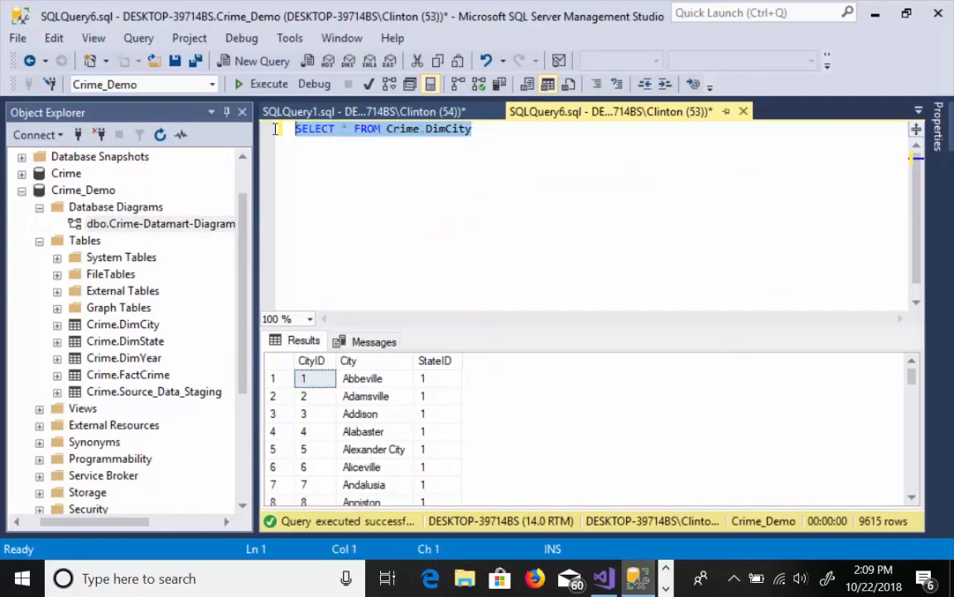
{"action": "key", "text": "ctrl+v"}
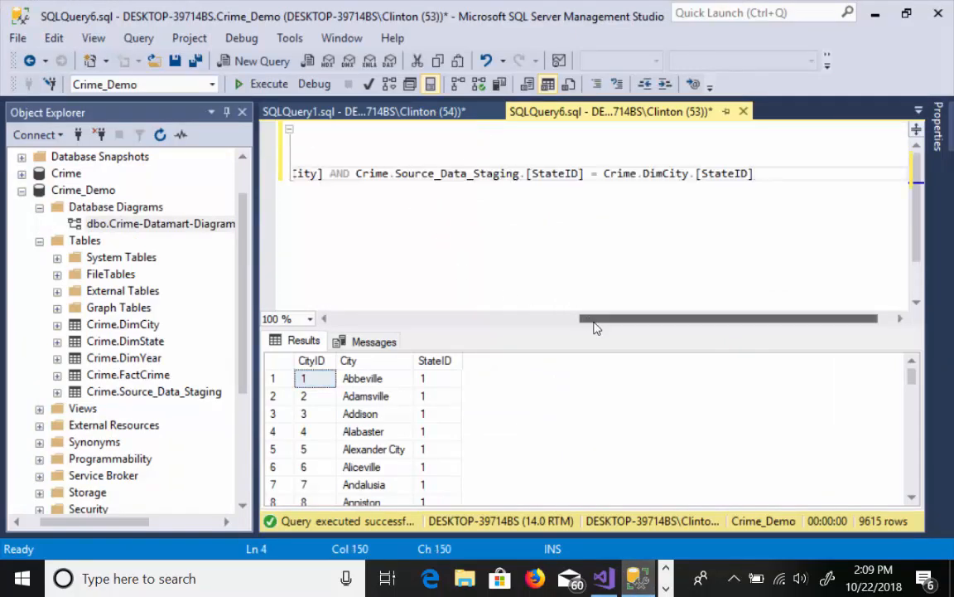
{"action": "left_click_drag", "start_coordinate": [597, 318], "coordinate": [356, 307]}
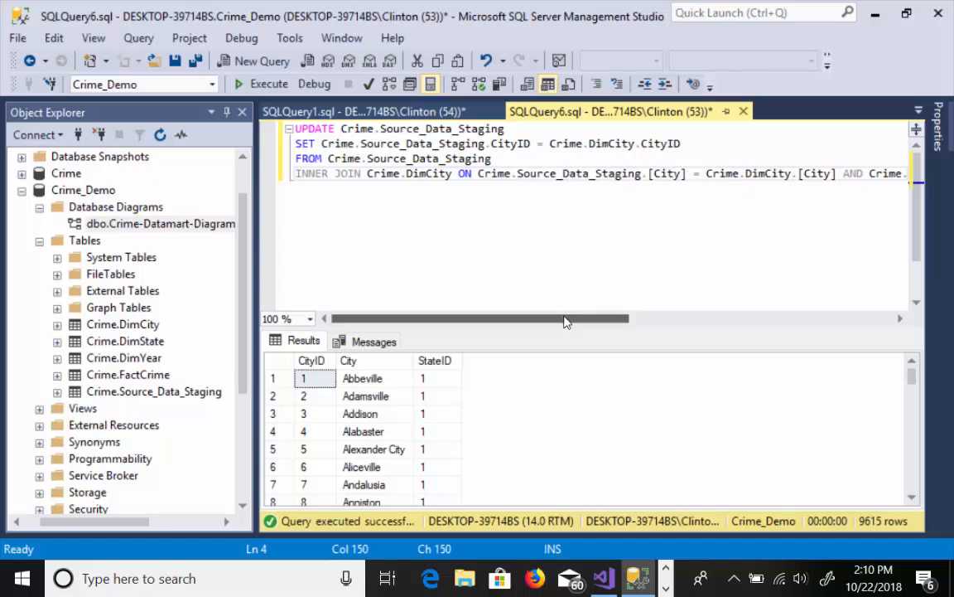
{"action": "left_click_drag", "start_coordinate": [565, 322], "coordinate": [597, 320]}
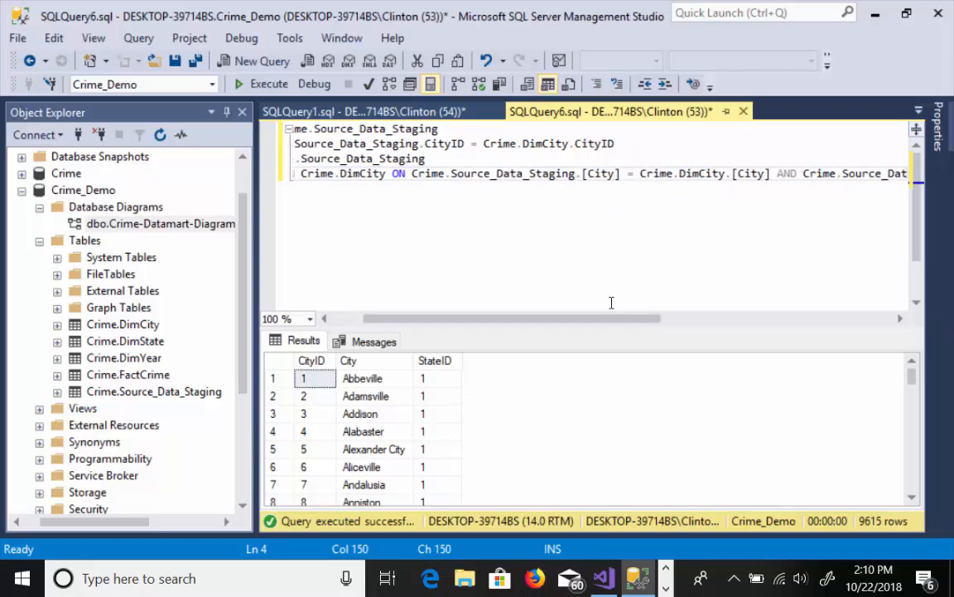
{"action": "left_click_drag", "start_coordinate": [618, 324], "coordinate": [662, 322]}
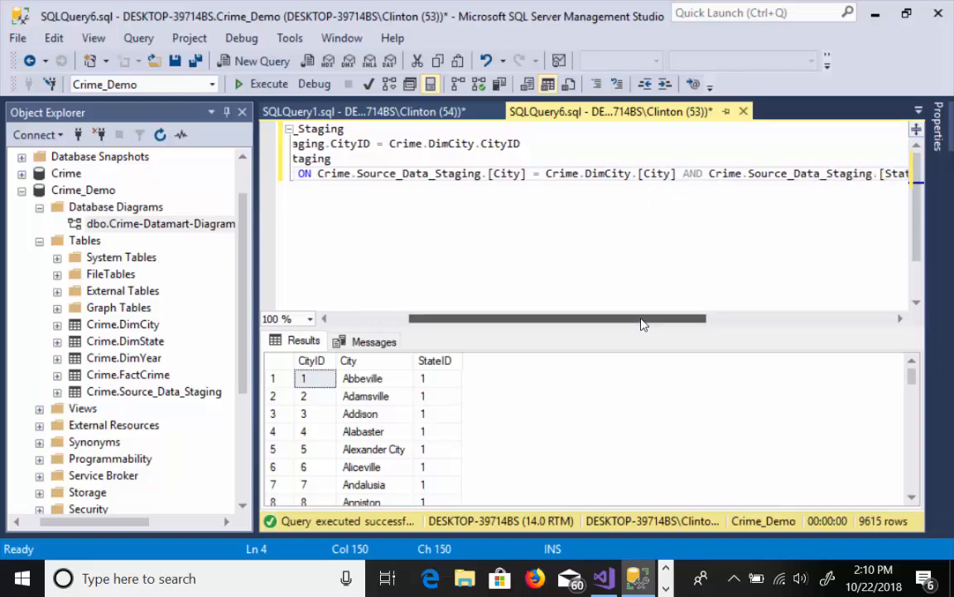
{"action": "left_click_drag", "start_coordinate": [641, 321], "coordinate": [760, 326]}
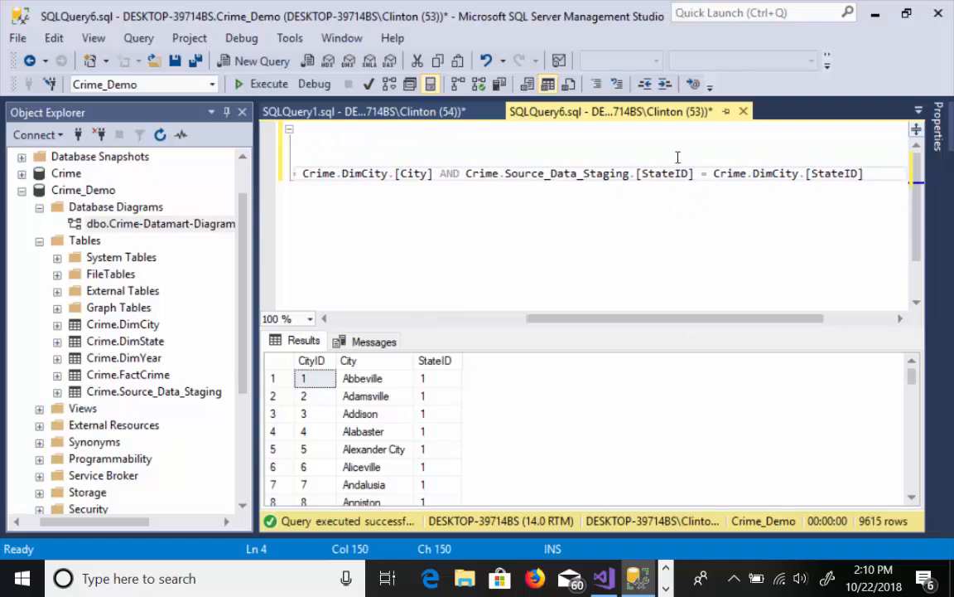
Put the UPDATE query's AND StateID join condition on its own line and review both conditions of the join with Crime.DimCity
{"action": "left_click_drag", "start_coordinate": [663, 318], "coordinate": [721, 318]}
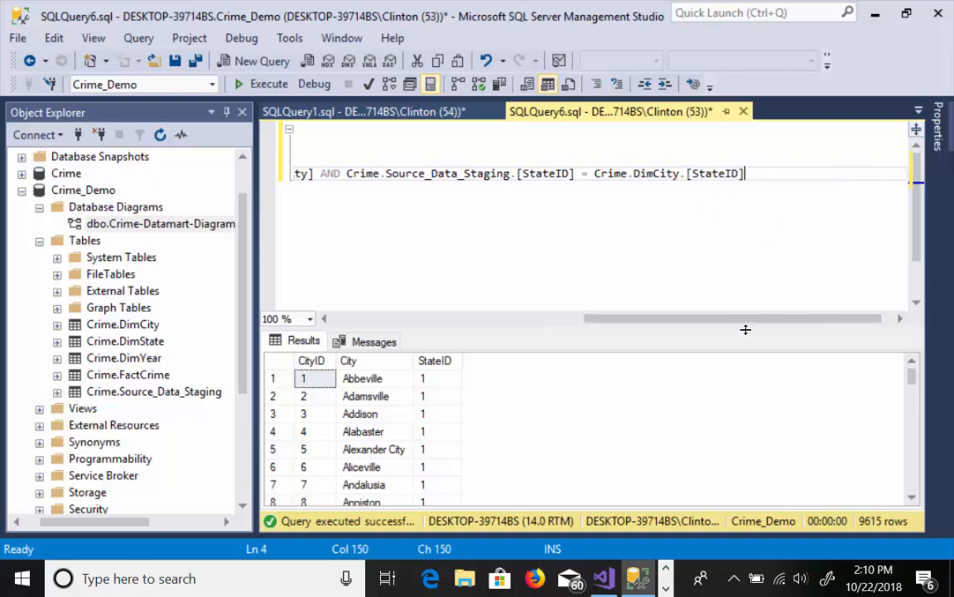
{"action": "left_click_drag", "start_coordinate": [739, 328], "coordinate": [463, 325]}
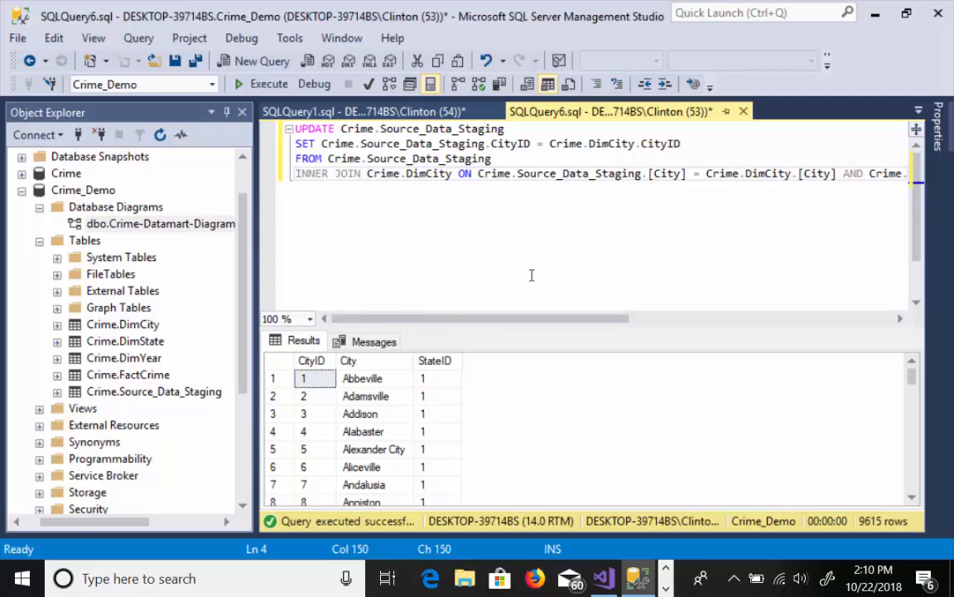
{"action": "mouse_move", "coordinate": [538, 320]}
{"action": "left_mouse_down"}
{"action": "mouse_move", "coordinate": [639, 335]}
{"action": "mouse_move", "coordinate": [747, 331]}
{"action": "mouse_move", "coordinate": [522, 324]}
{"action": "left_mouse_up"}
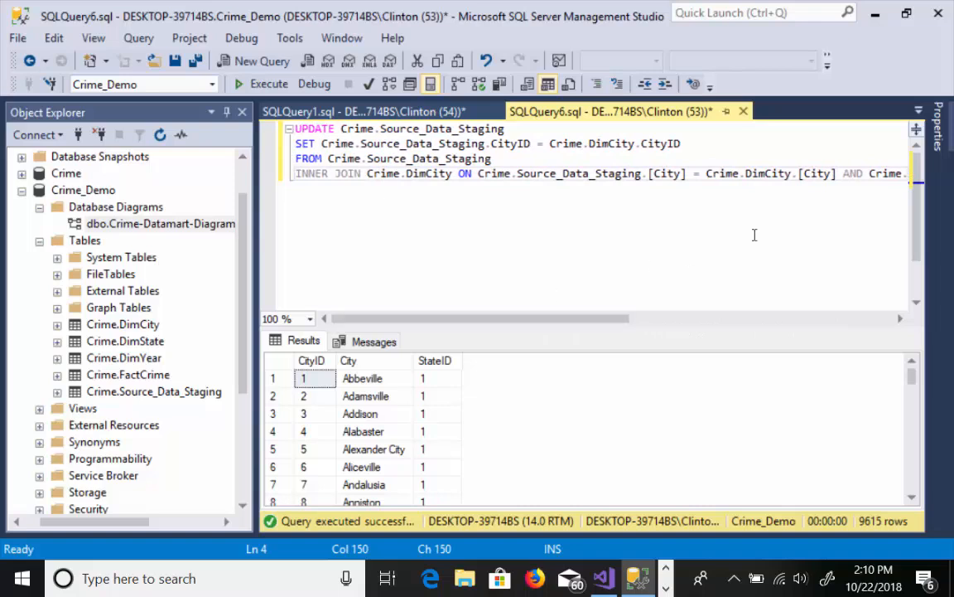
{"action": "left_click", "coordinate": [837, 174]}
{"action": "key", "text": "Return"}
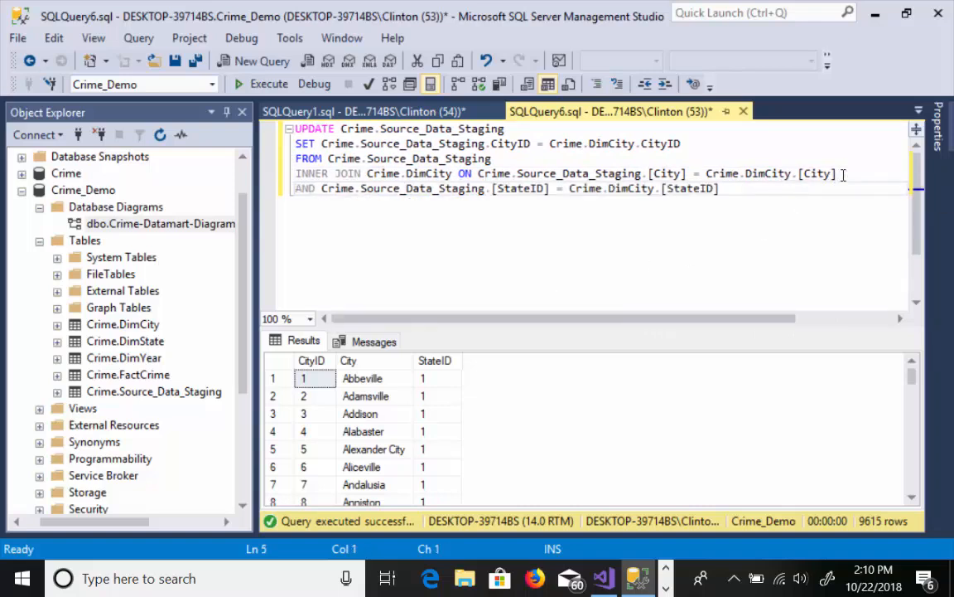
{"action": "left_click", "coordinate": [744, 188]}
{"action": "left_click", "coordinate": [316, 196]}
{"action": "key", "text": "shift+Home"}
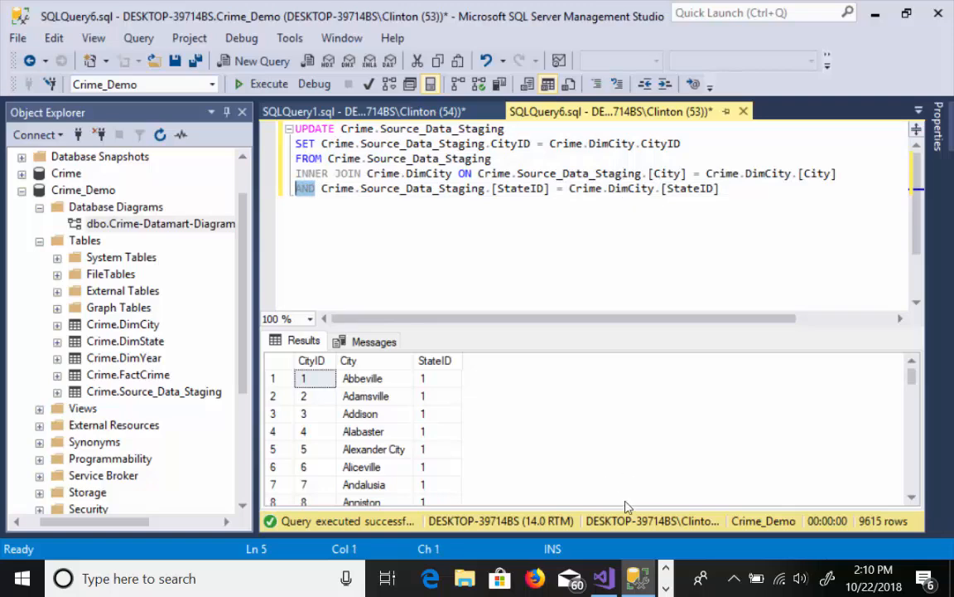
Switch to Visual Studio, dismiss the open task editor without changes, execute only the UPDATE CityID into Staging Table task and stop debugging
{"action": "left_click", "coordinate": [593, 568]}
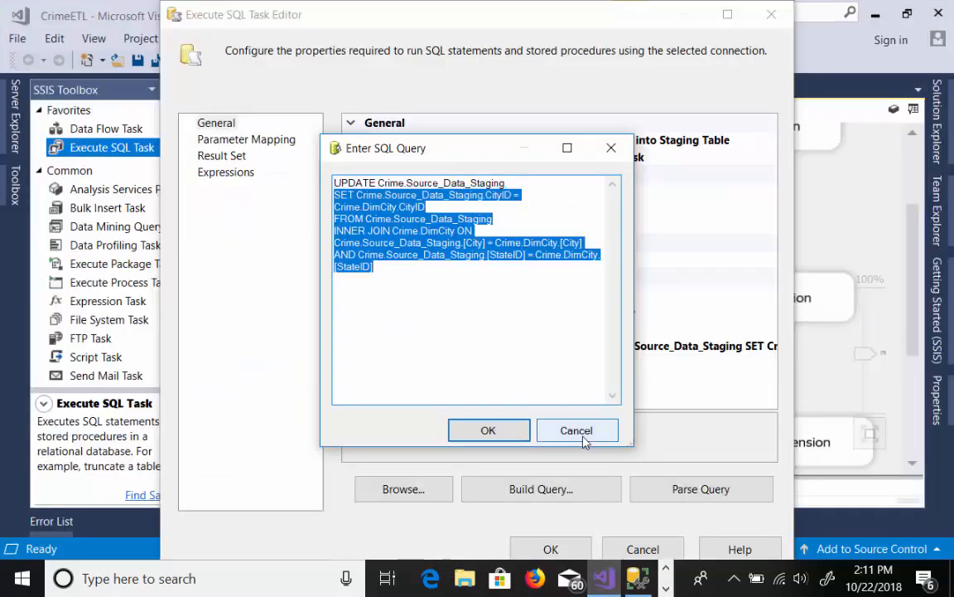
{"action": "left_click", "coordinate": [584, 434]}
{"action": "left_click", "coordinate": [643, 549]}
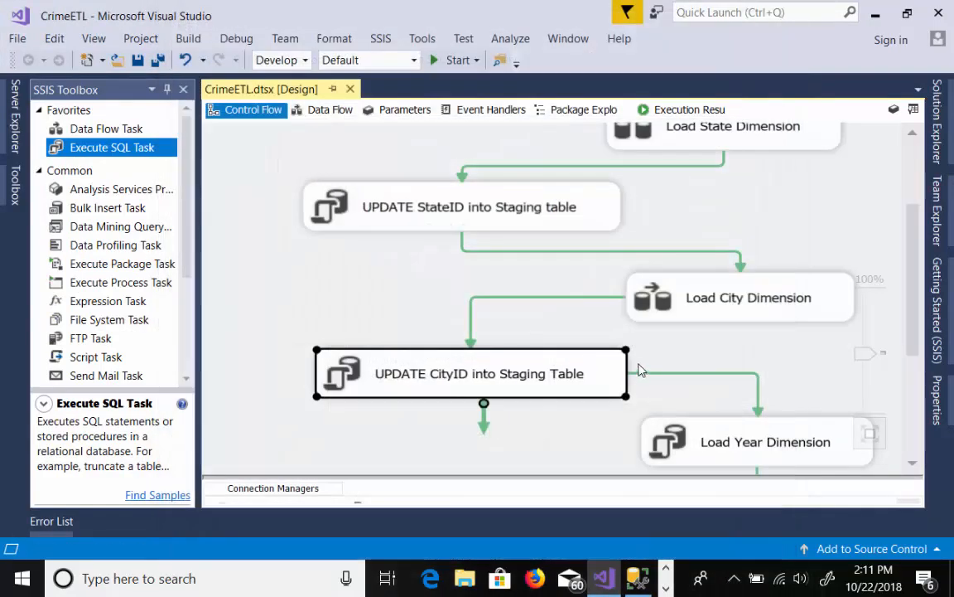
{"action": "right_click", "coordinate": [538, 370]}
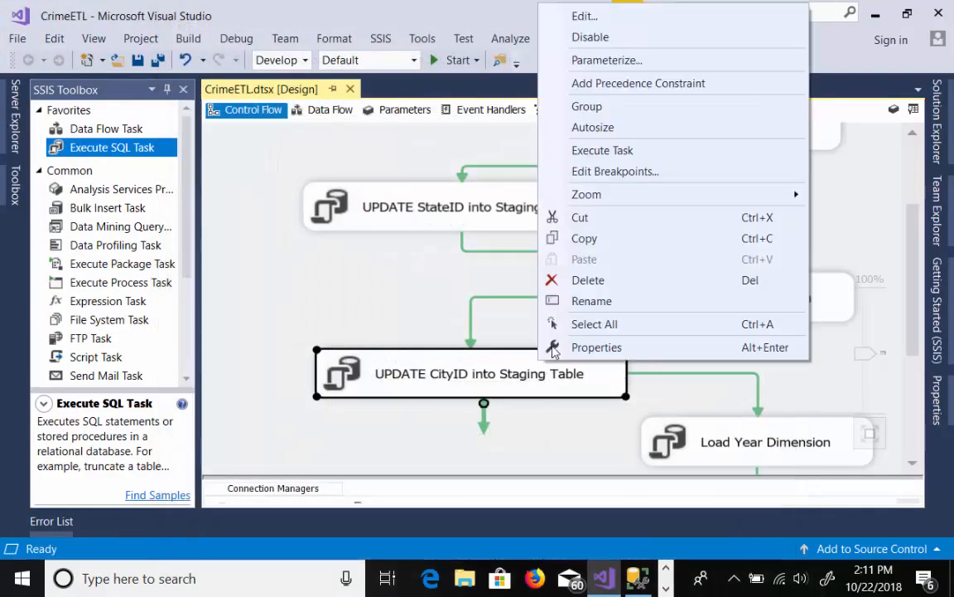
{"action": "left_click", "coordinate": [572, 149]}
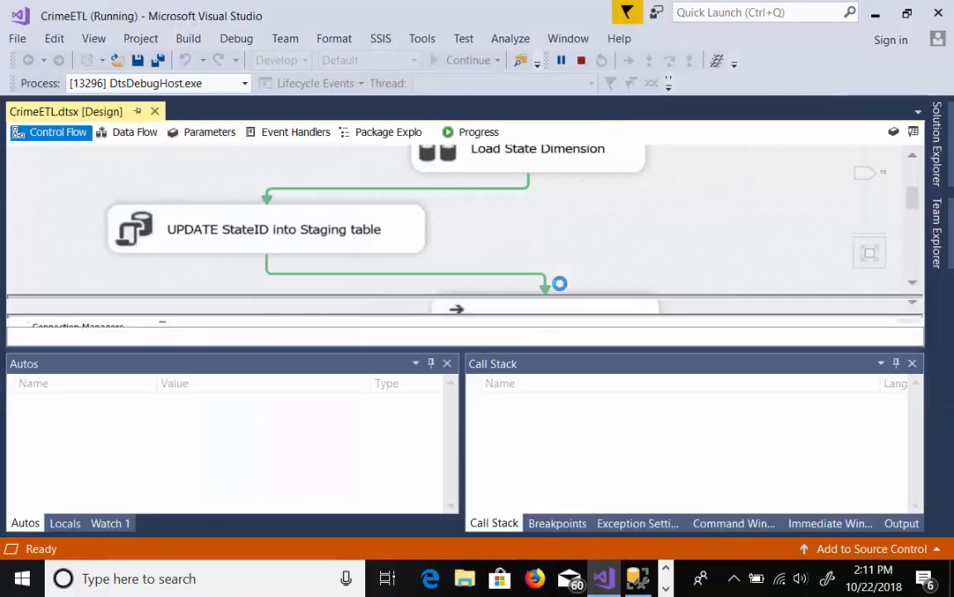
{"action": "left_click_drag", "start_coordinate": [912, 201], "coordinate": [911, 217]}
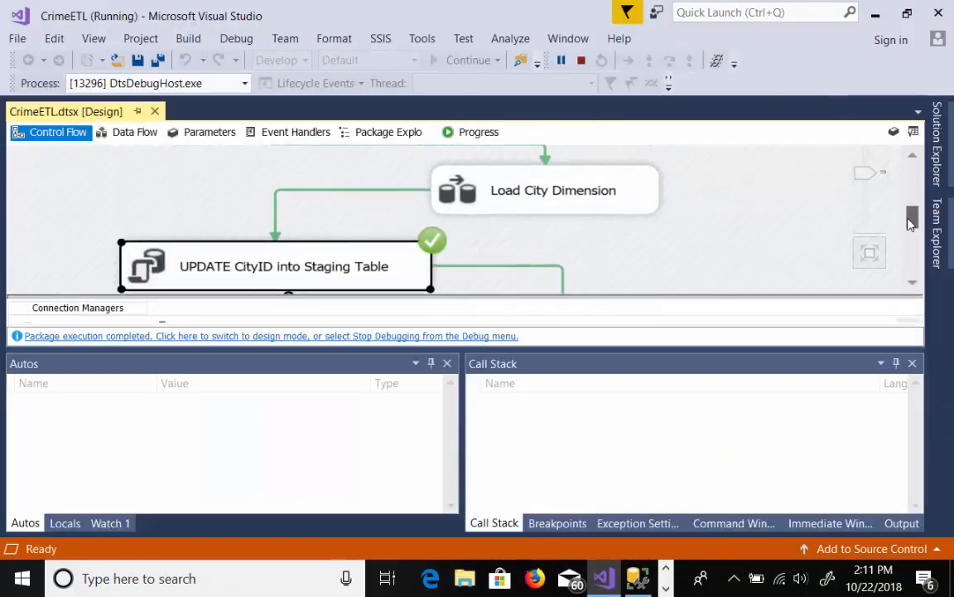
{"action": "left_click", "coordinate": [583, 61]}
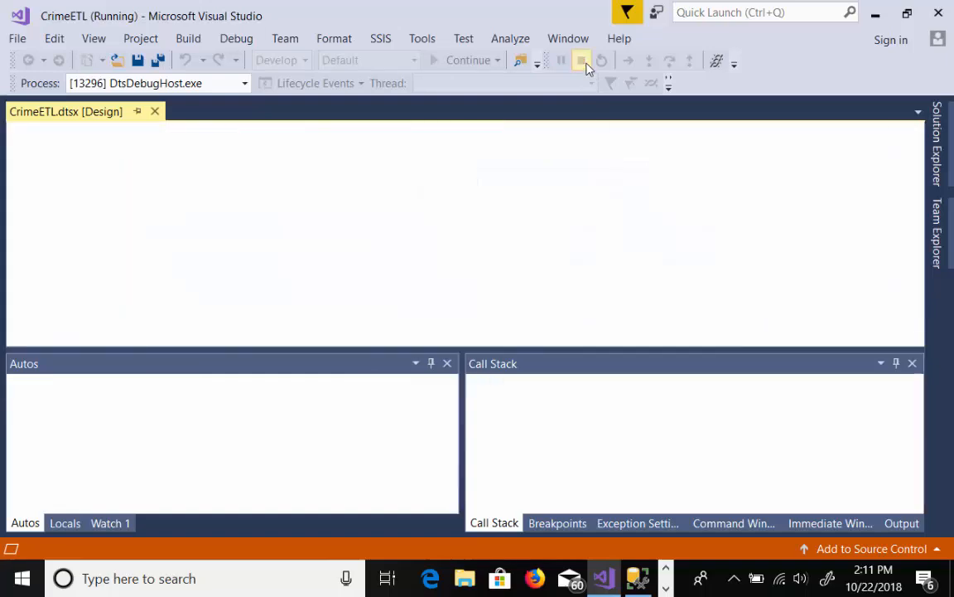
Switch to SQL Server Management Studio and remove the whole UPDATE statement from SQLQuery6.sql
{"action": "left_click", "coordinate": [642, 582]}
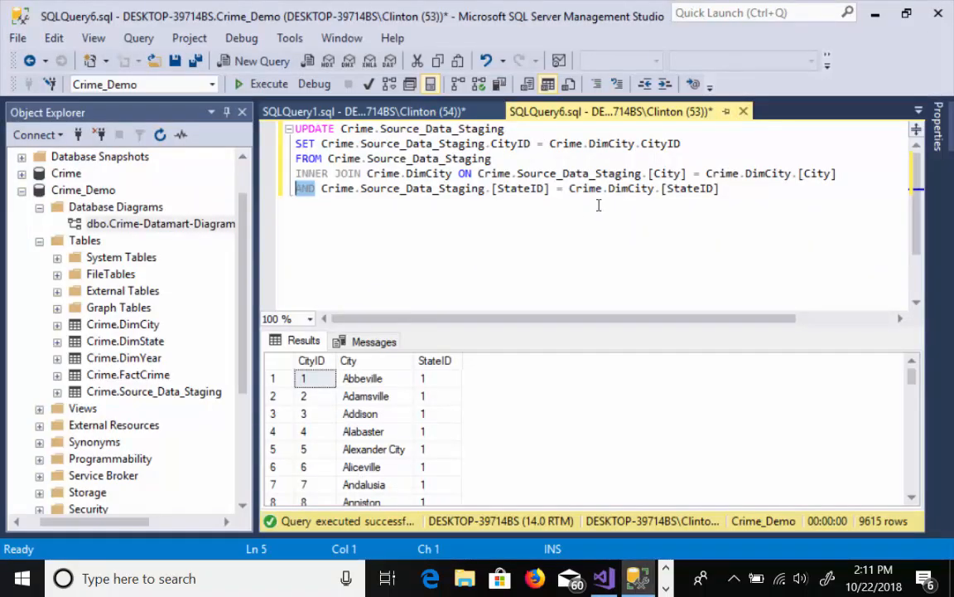
{"action": "left_click_drag", "start_coordinate": [721, 189], "coordinate": [280, 135]}
{"action": "key", "text": "ctrl+x"}
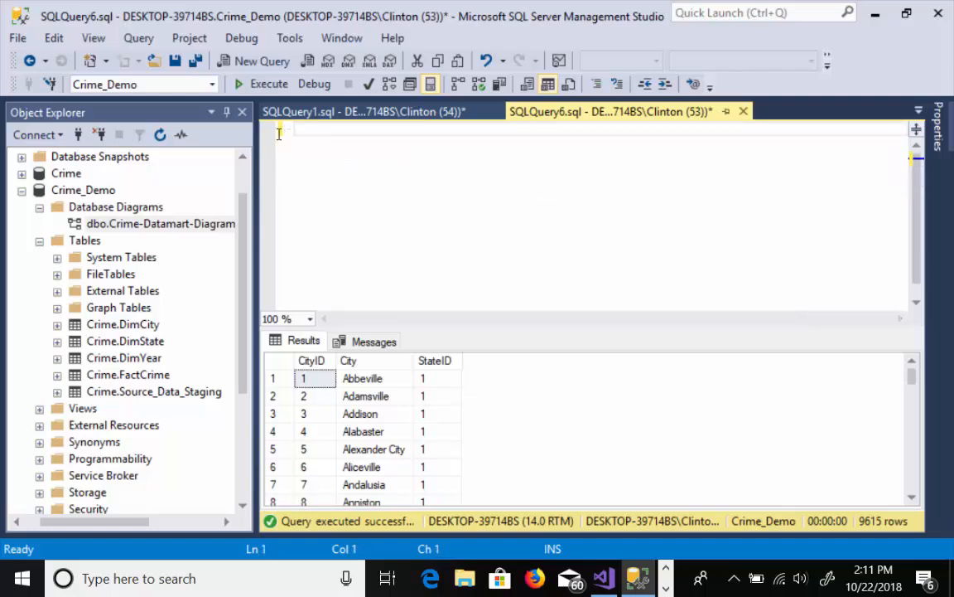
Rerun the SELECT * FROM Crime.Source_Data_Staging query in SQLQuery1.sql
{"action": "left_click", "coordinate": [919, 112]}
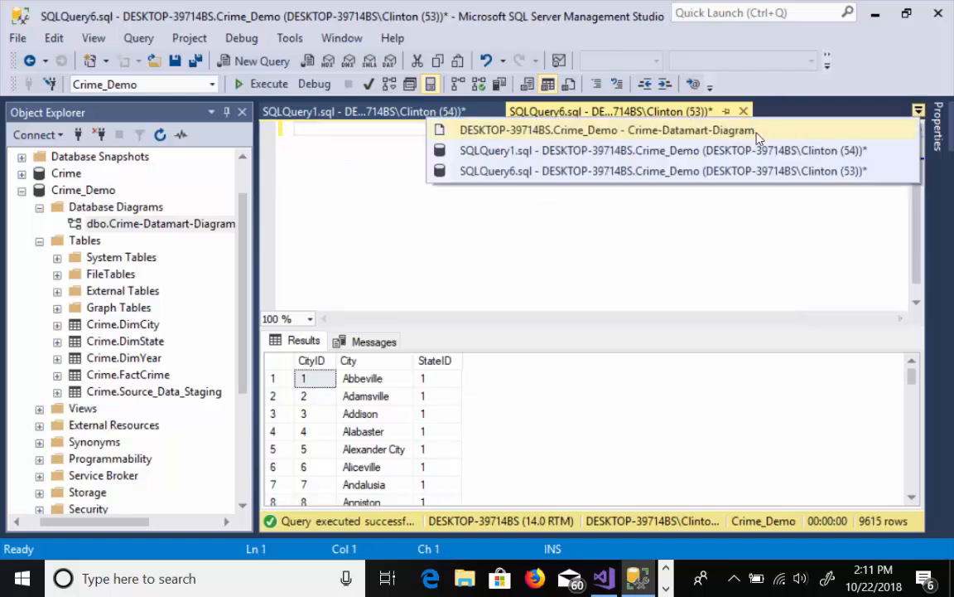
{"action": "key", "text": "ctrl+Tab"}
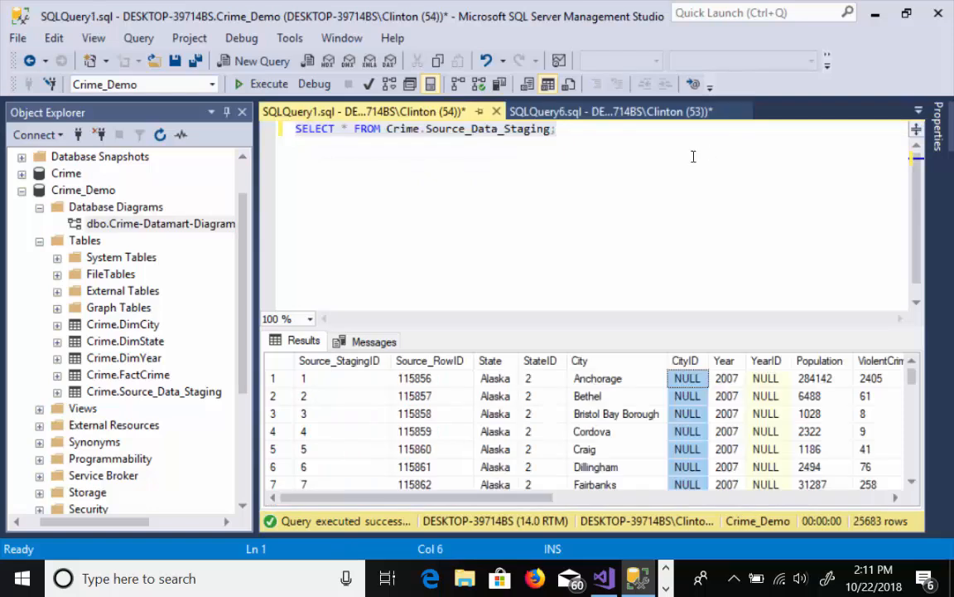
{"action": "left_click_drag", "start_coordinate": [601, 132], "coordinate": [290, 129]}
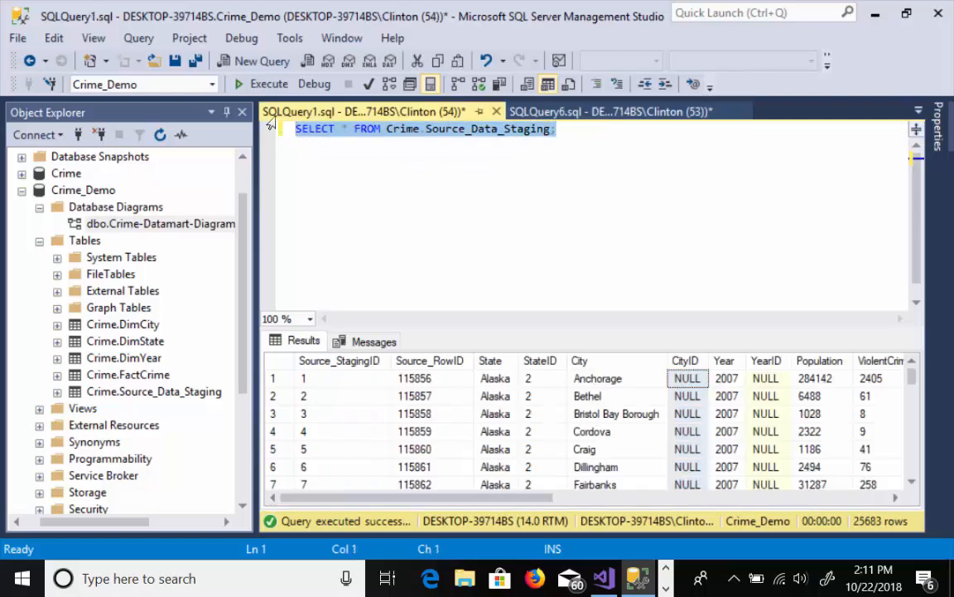
{"action": "left_click", "coordinate": [274, 87]}
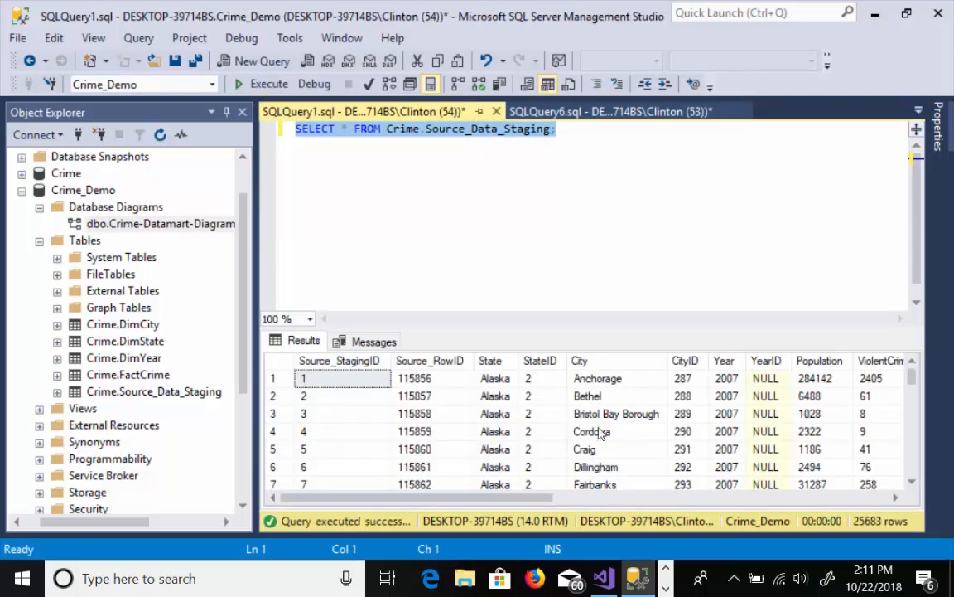
Examine the CityID value for Anchorage and the YearID column in the refreshed staging table results
{"action": "left_click_drag", "start_coordinate": [538, 497], "coordinate": [574, 498]}
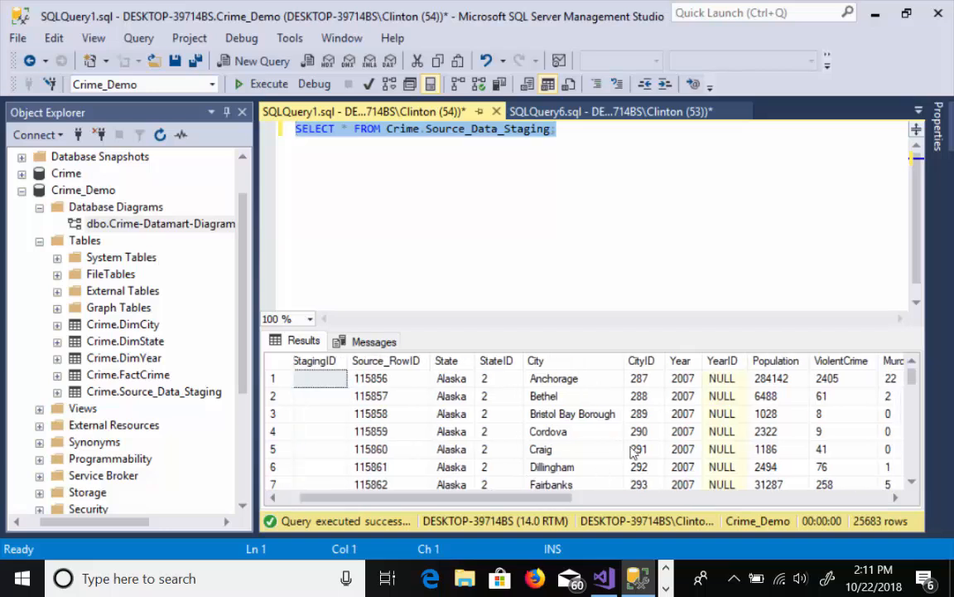
{"action": "left_click", "coordinate": [653, 382]}
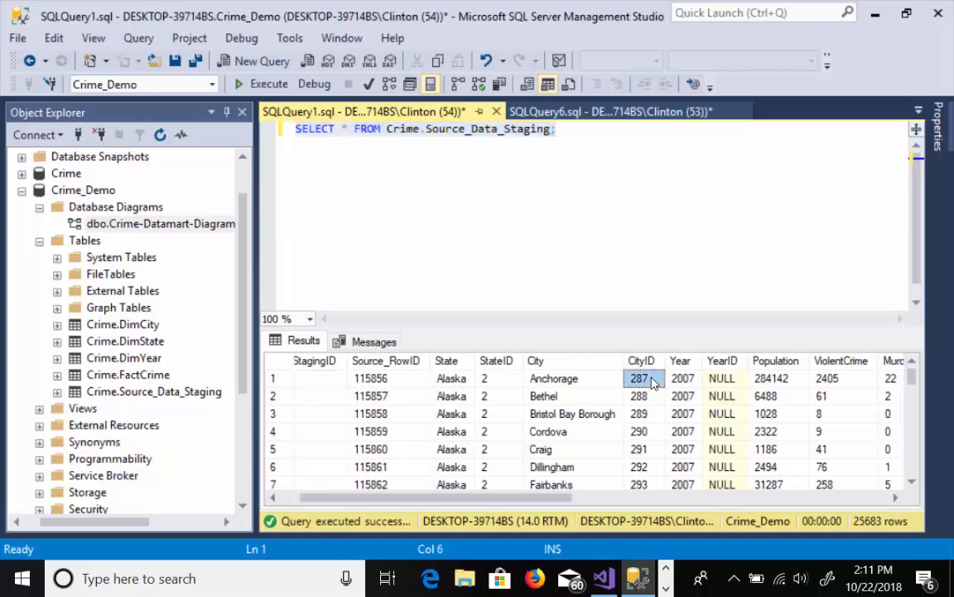
{"action": "left_click", "coordinate": [592, 384]}
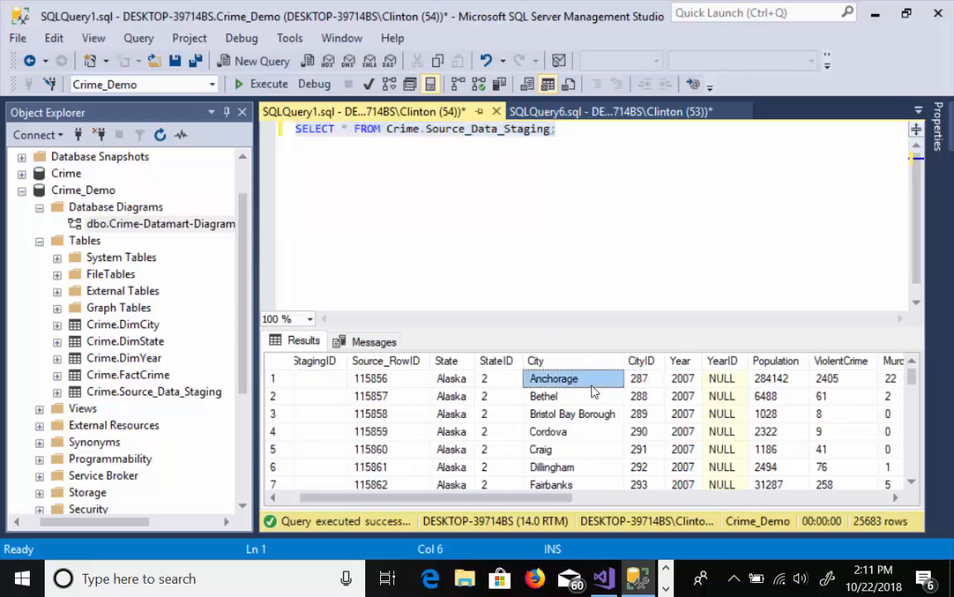
{"action": "left_click", "coordinate": [655, 381]}
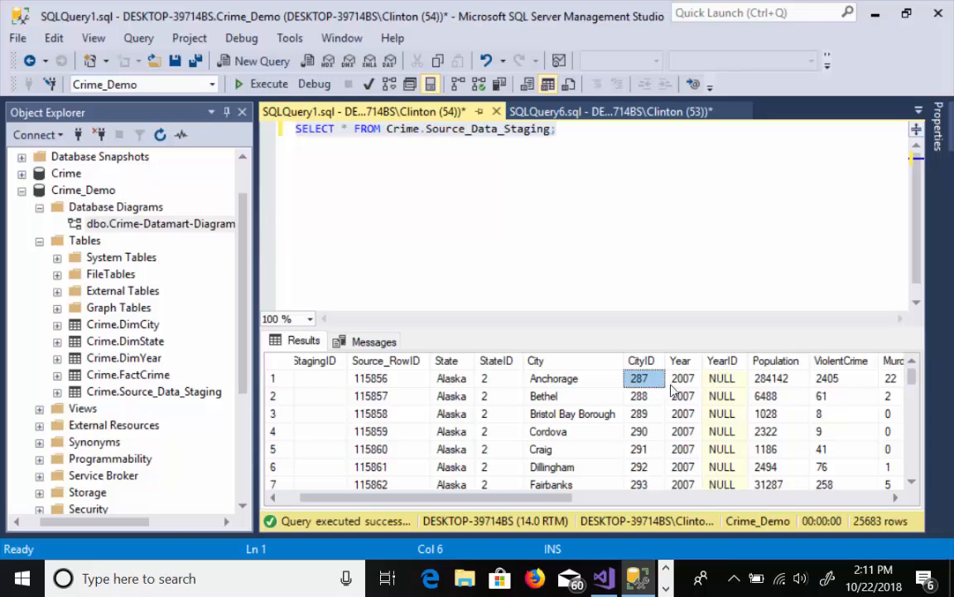
{"action": "left_click", "coordinate": [721, 361]}
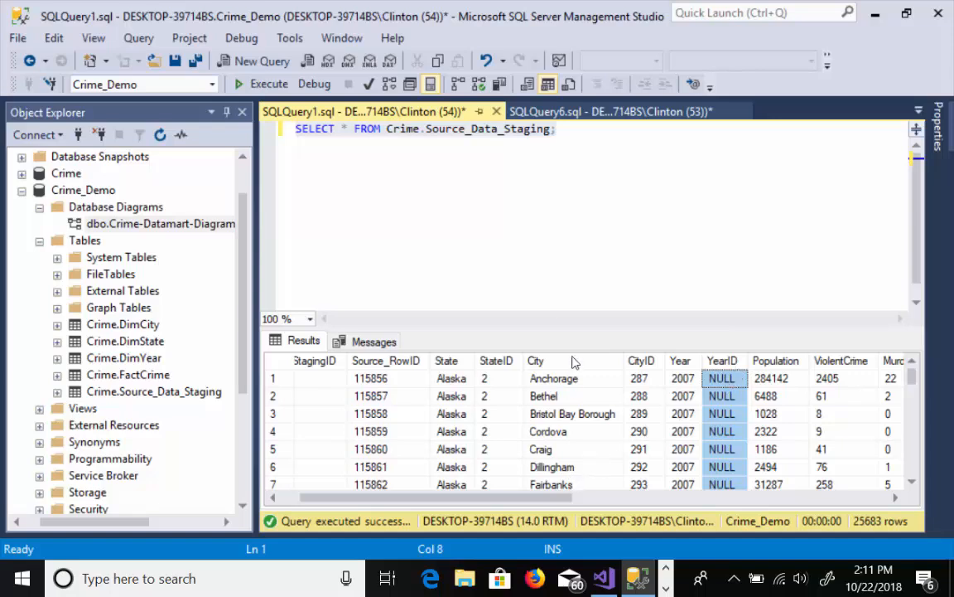
Switch to Visual Studio, select the Load Year Dimension task and locate the Data Flow Task in the SSIS Toolbox for comparison
{"action": "key", "text": "alt+Tab"}
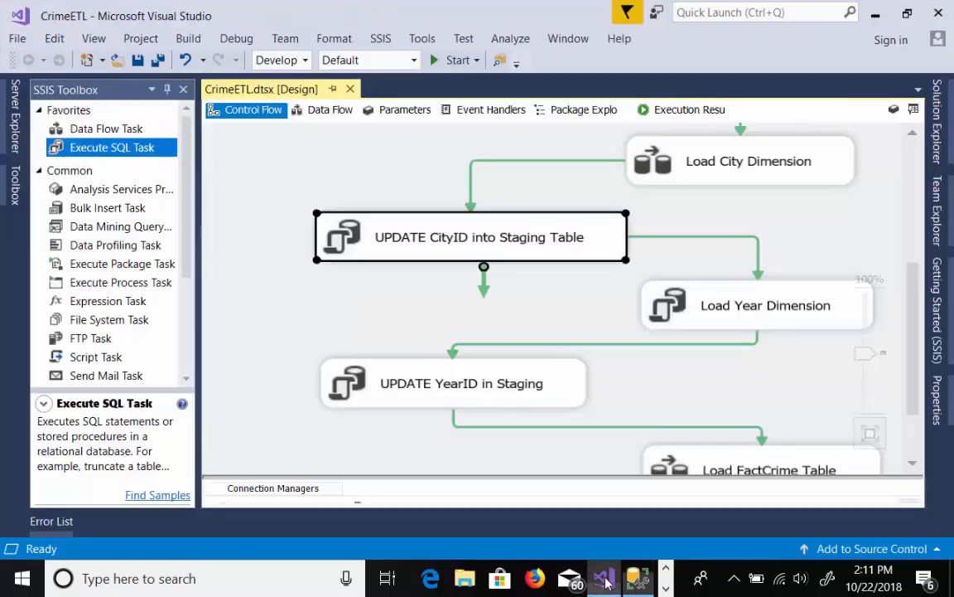
{"action": "left_click", "coordinate": [680, 296]}
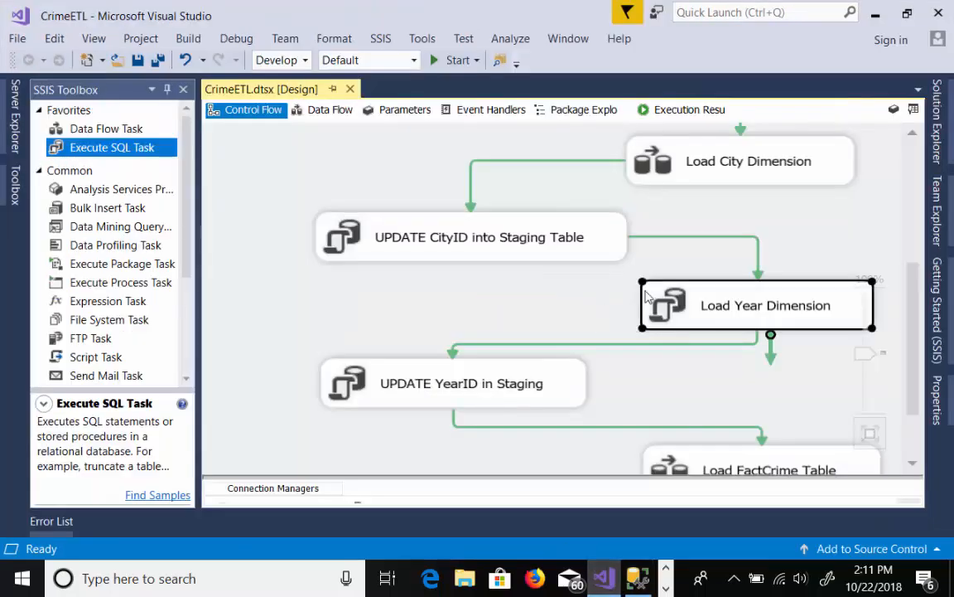
{"action": "left_click", "coordinate": [130, 128]}
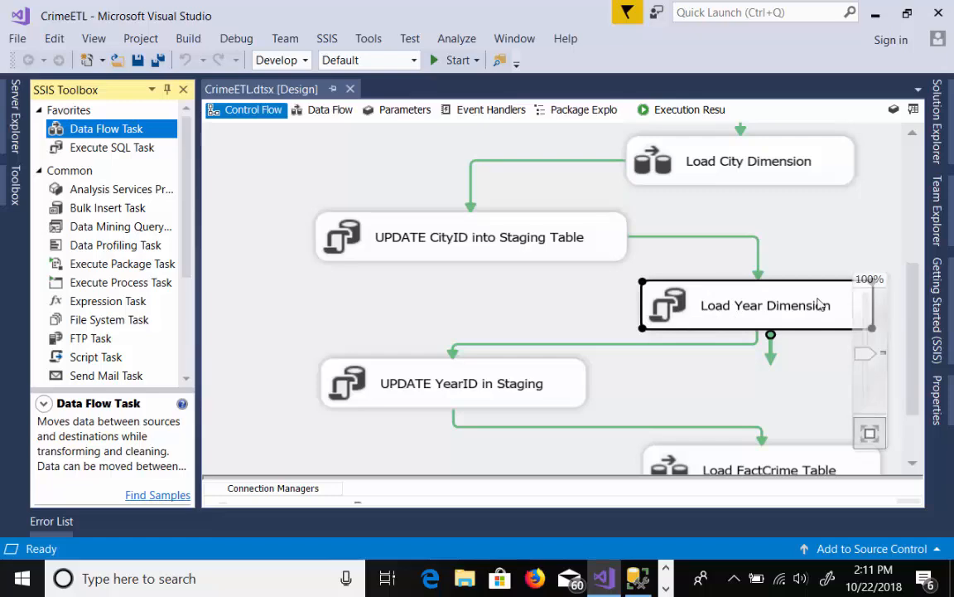
In SQL Server Management Studio, run SELECT * FROM Crime.DimYear in SQLQuery6.sql and check the YearID column in the staging table results
{"action": "left_click", "coordinate": [638, 578]}
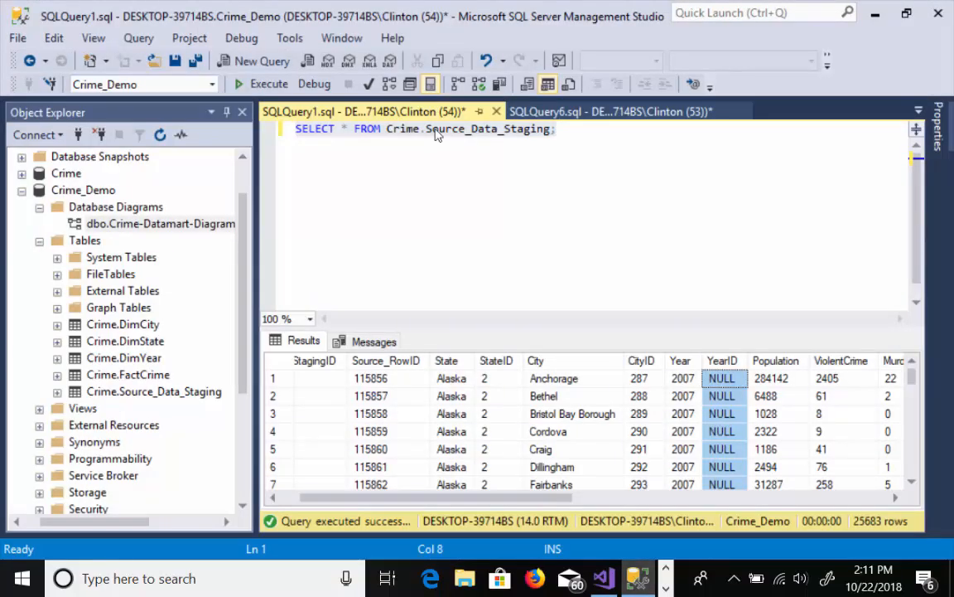
{"action": "left_click", "coordinate": [523, 111]}
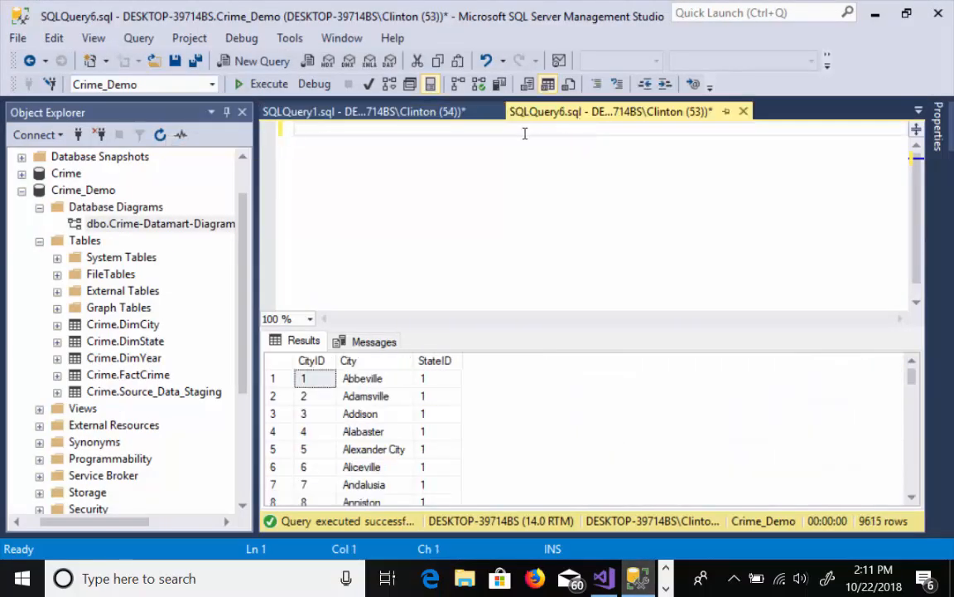
{"action": "type", "text": "SELECT * FROM Crime.Dim"}
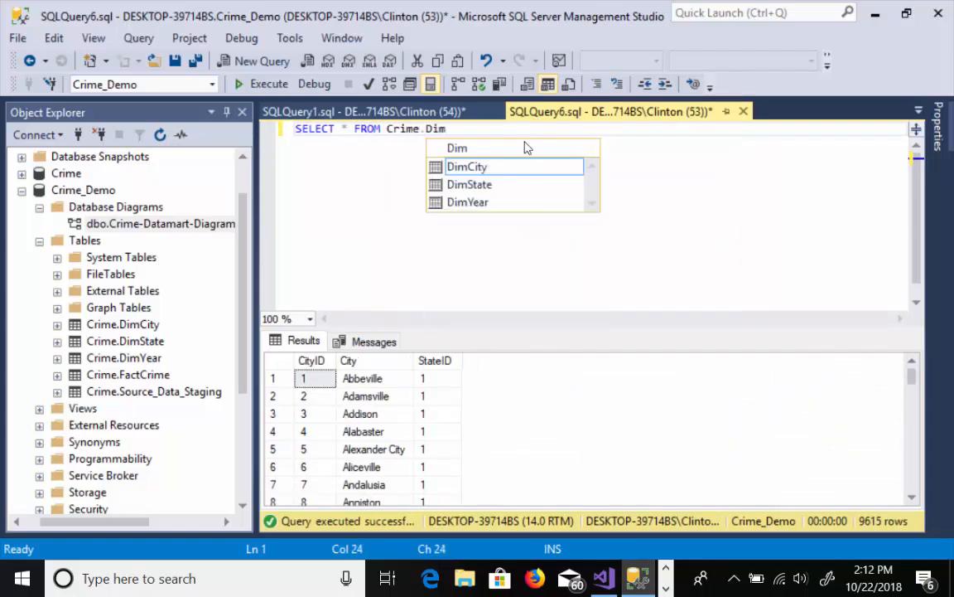
{"action": "left_click", "coordinate": [507, 202]}
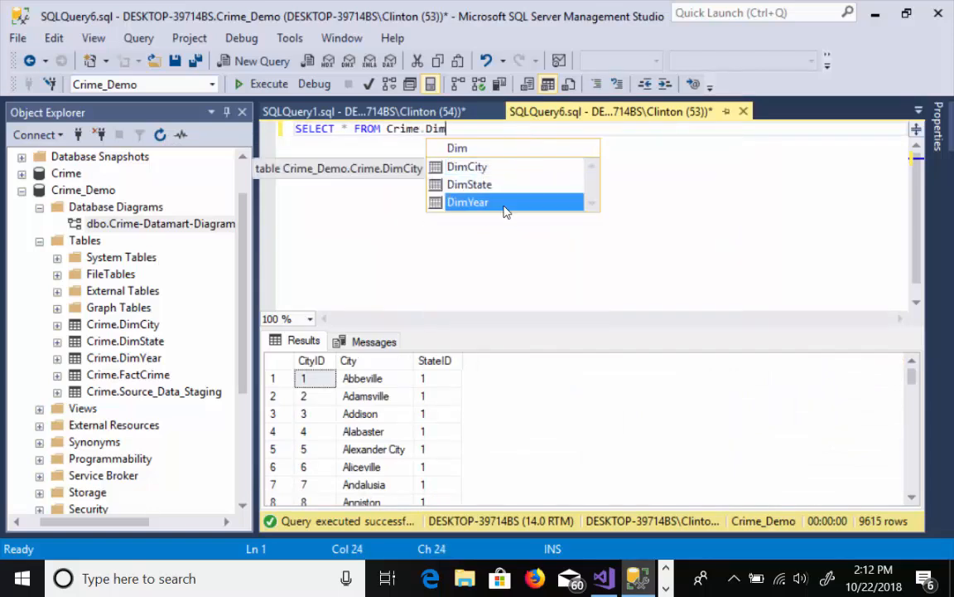
{"action": "double_click", "coordinate": [505, 202]}
{"action": "left_click", "coordinate": [260, 84]}
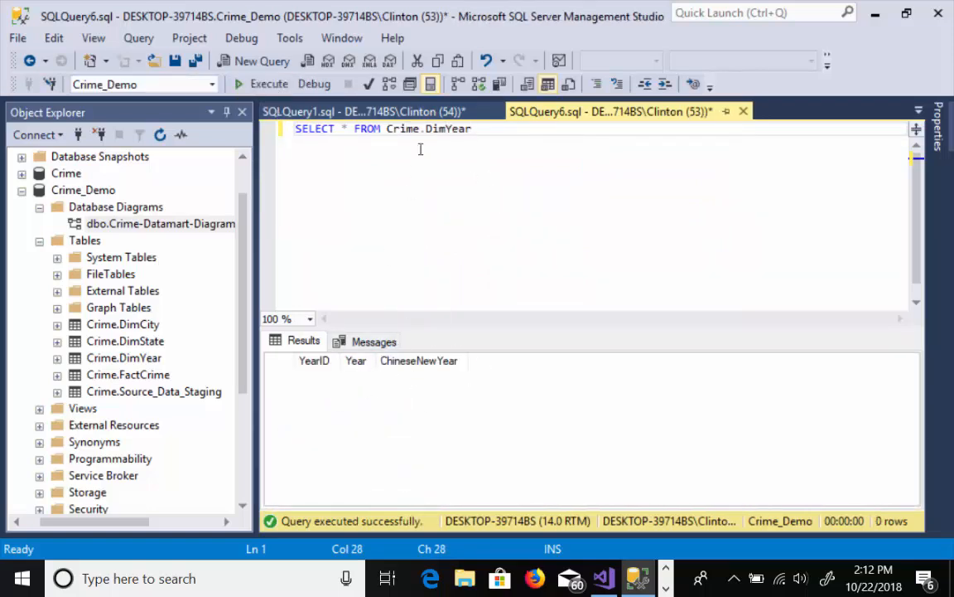
{"action": "left_click", "coordinate": [422, 111]}
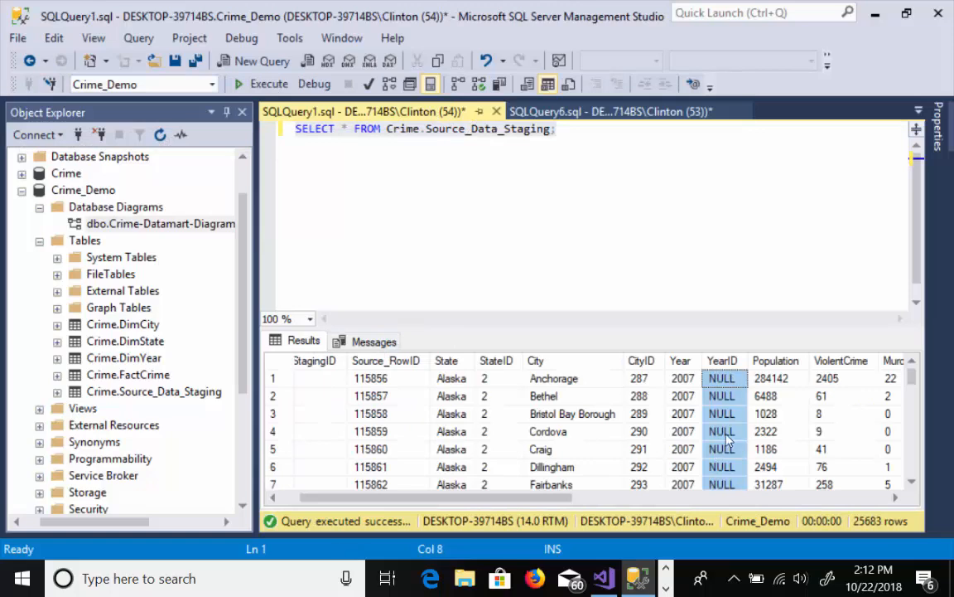
{"action": "left_click", "coordinate": [515, 111]}
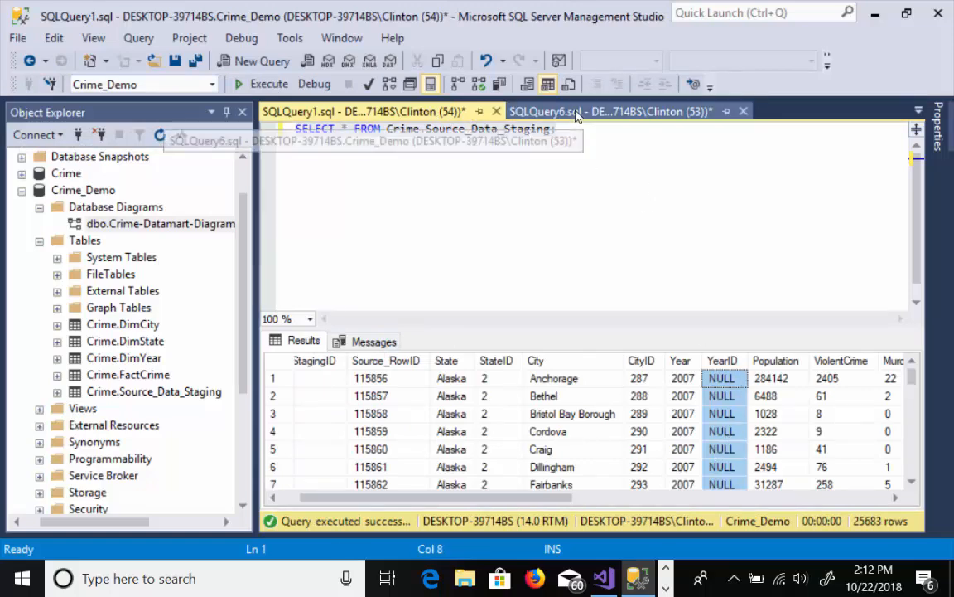
Switch to Visual Studio, view the Load Year Dimension task's Execute SQL Task settings and close them without changes
{"action": "left_click", "coordinate": [618, 582]}
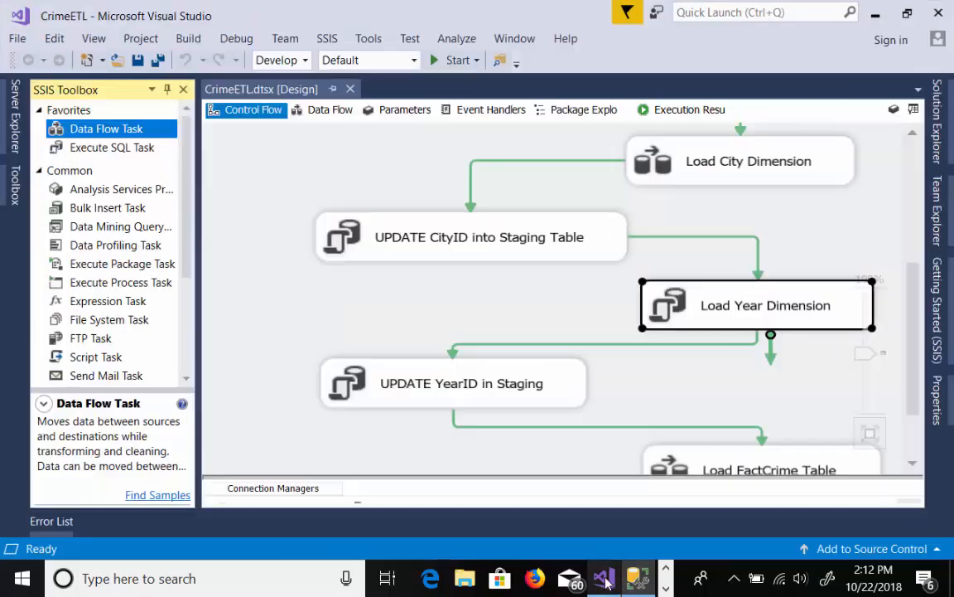
{"action": "double_click", "coordinate": [702, 323]}
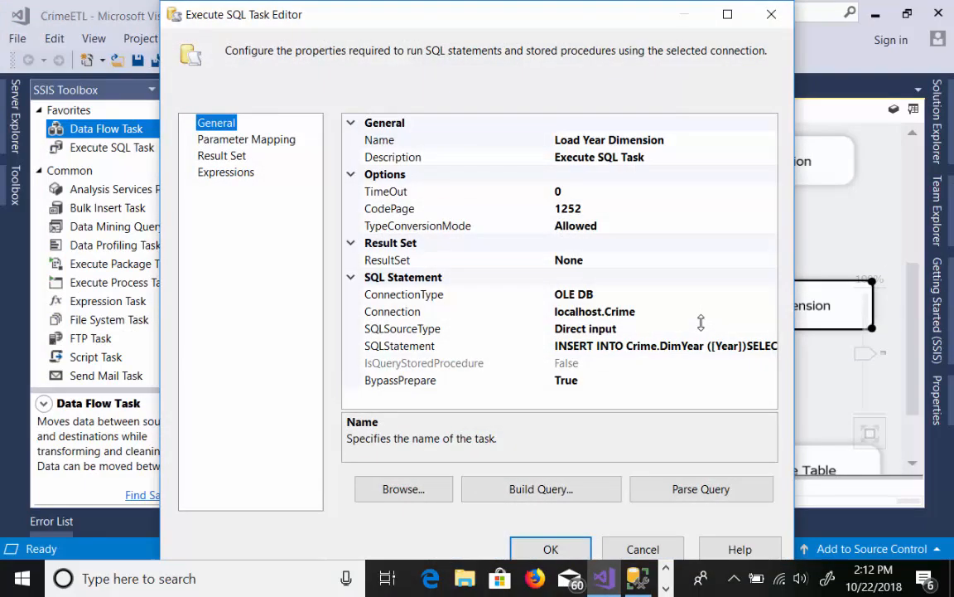
{"action": "left_click", "coordinate": [661, 549]}
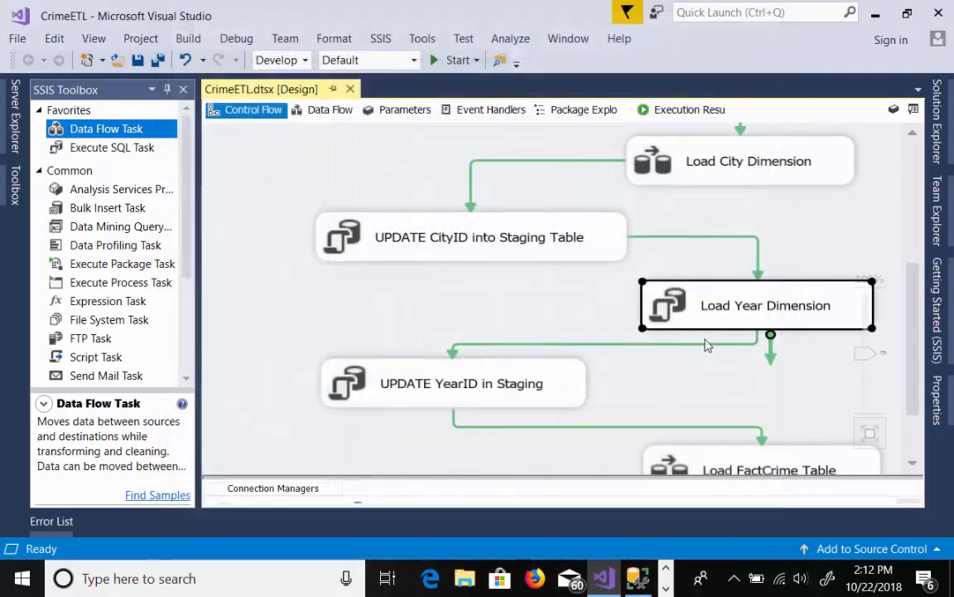
Check the Execute SQL Task in the SSIS Toolbox, and in SQL Server Management Studio examine the Year and ChineseNewYear columns of Crime.DimYear
{"action": "left_click", "coordinate": [99, 147]}
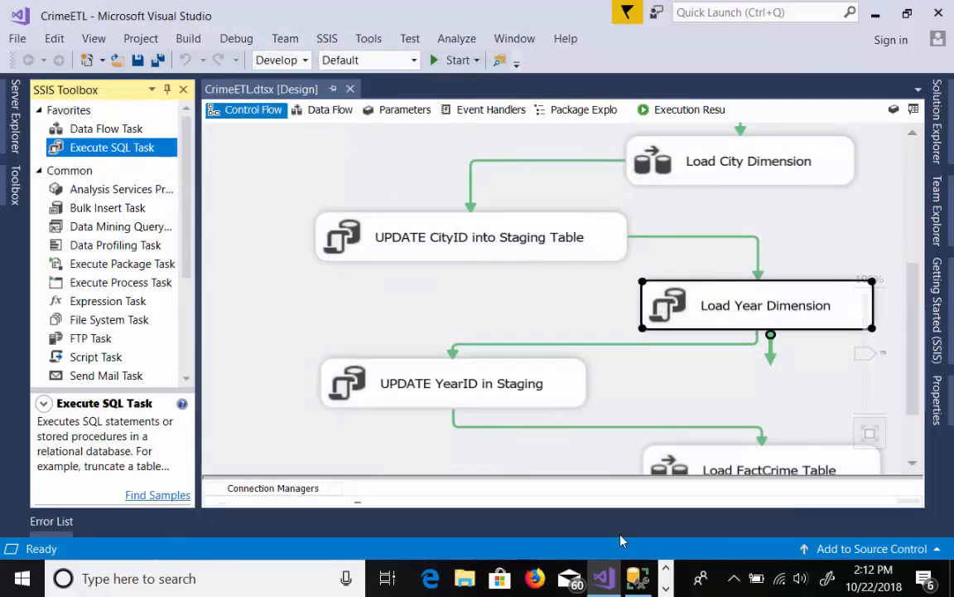
{"action": "left_click", "coordinate": [625, 578]}
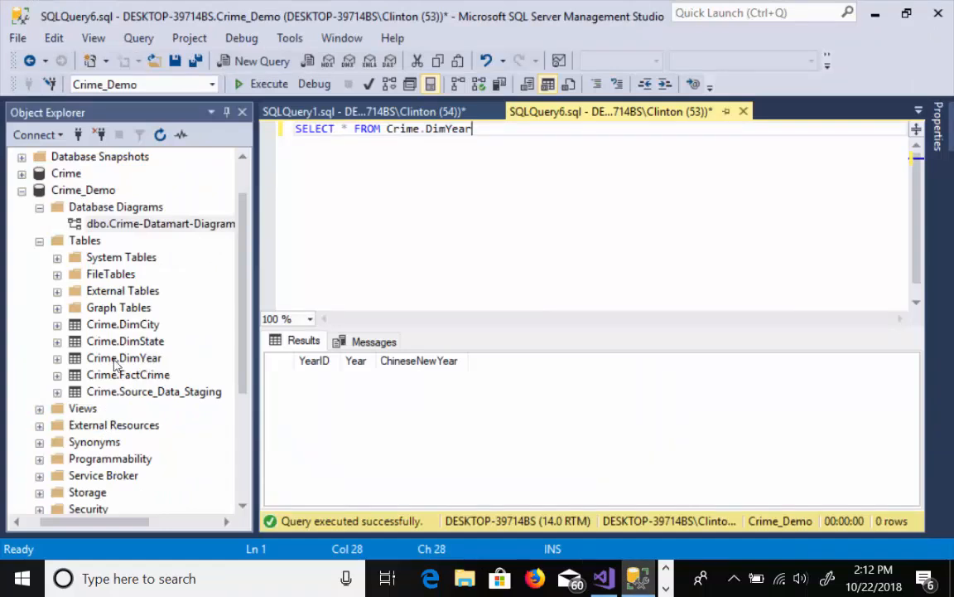
{"action": "left_click", "coordinate": [57, 360]}
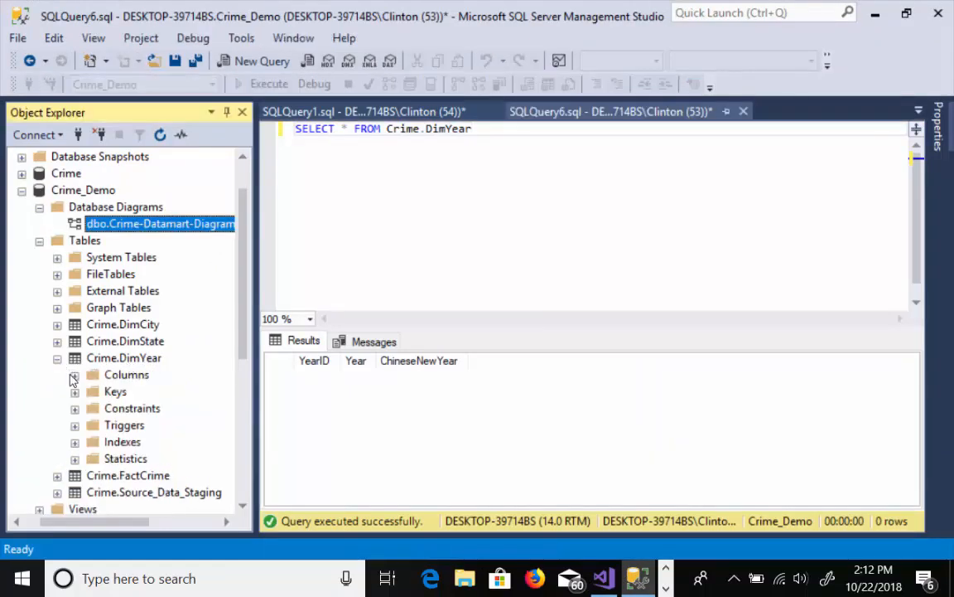
{"action": "left_click", "coordinate": [74, 376]}
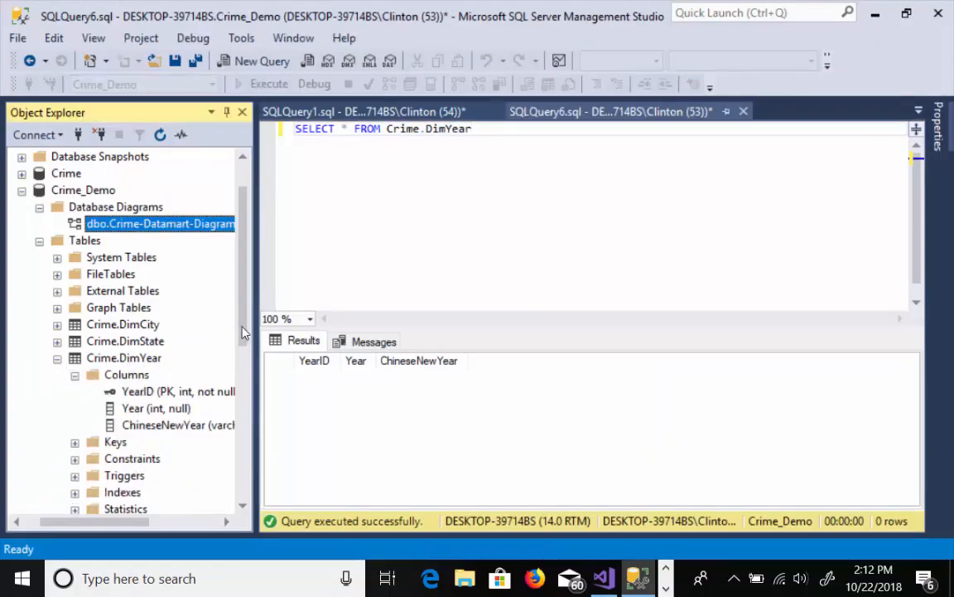
{"action": "left_click_drag", "start_coordinate": [246, 342], "coordinate": [247, 375]}
{"action": "left_click", "coordinate": [144, 325]}
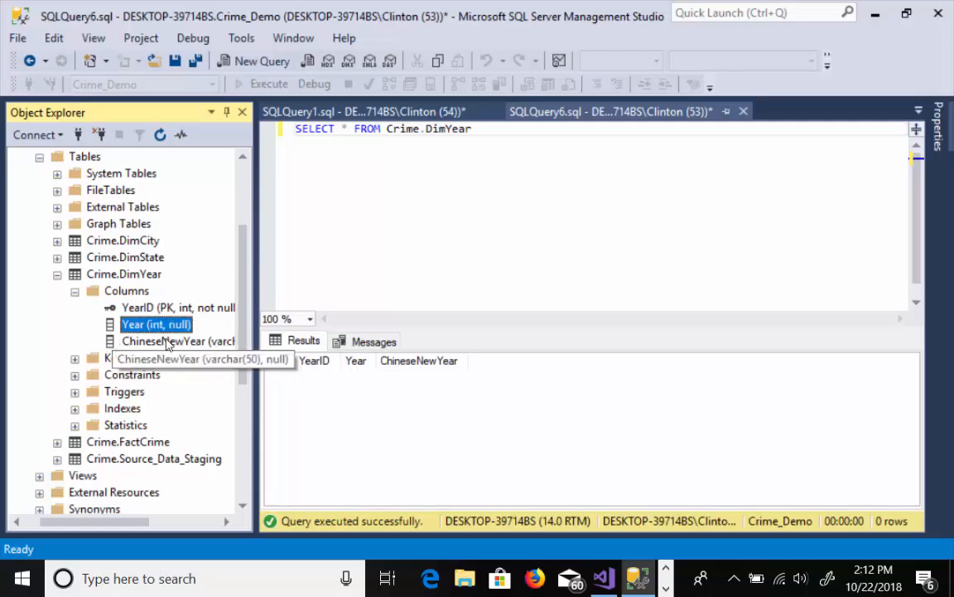
{"action": "left_click", "coordinate": [168, 342]}
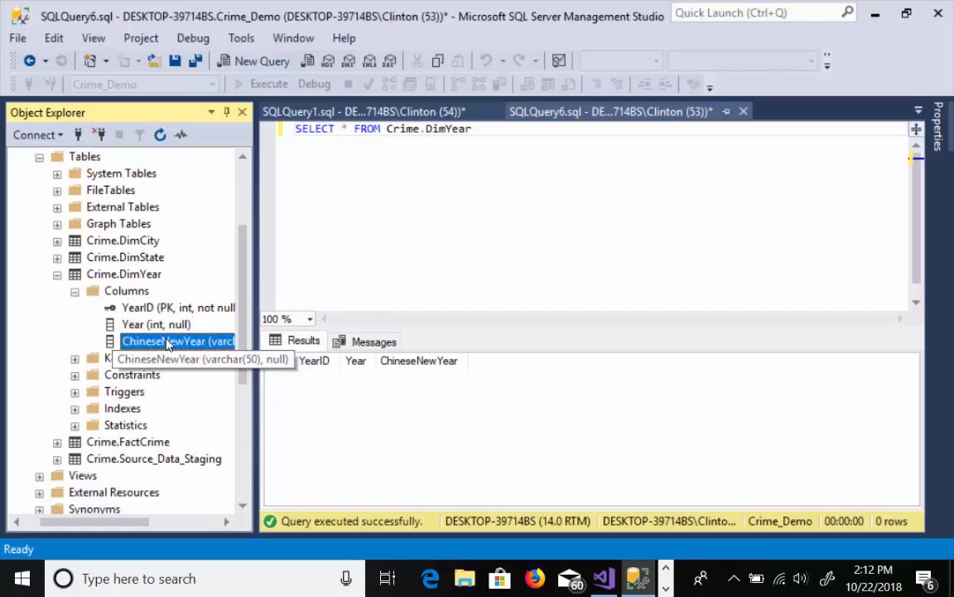
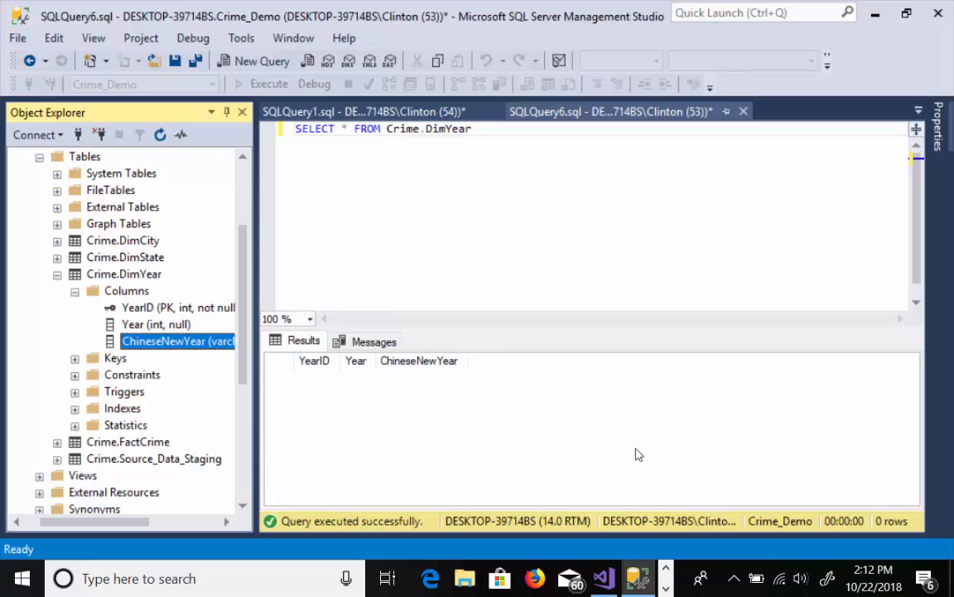
Switch to Visual Studio and open the full SQLStatement of the Load Year Dimension task for copying
{"action": "left_click", "coordinate": [607, 583]}
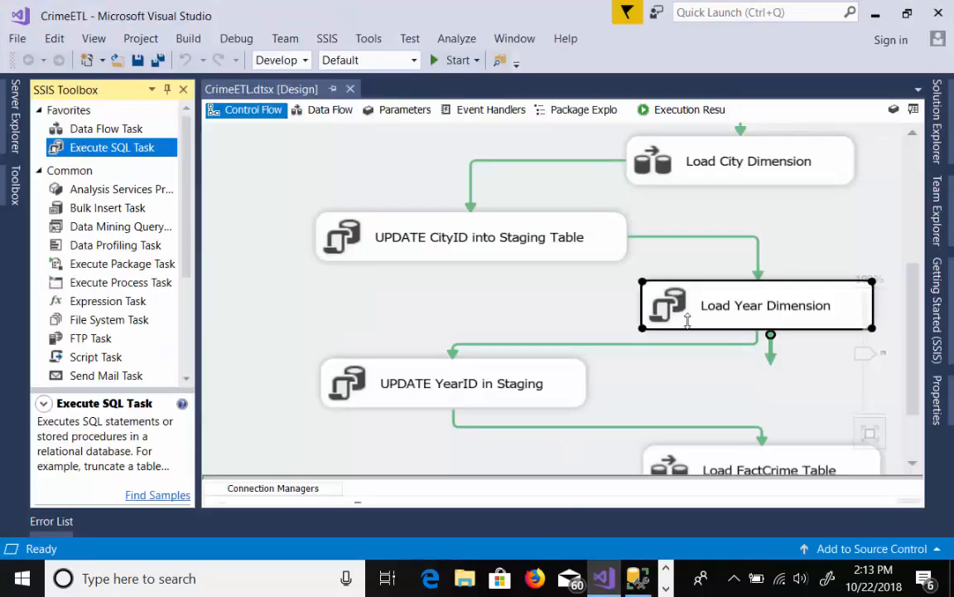
{"action": "left_click_drag", "start_coordinate": [76, 155], "coordinate": [702, 322]}
{"action": "double_click", "coordinate": [665, 306]}
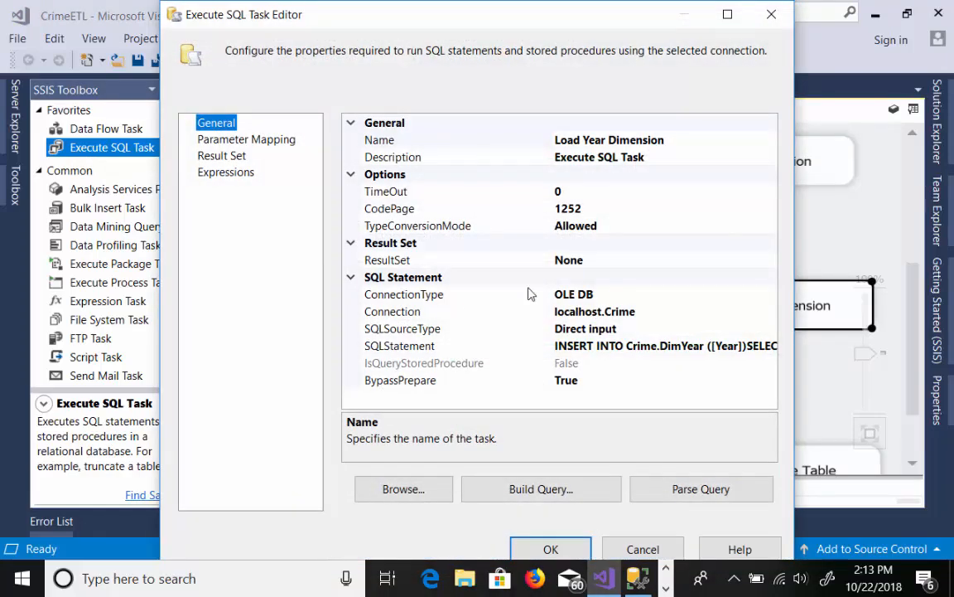
{"action": "left_click", "coordinate": [670, 347]}
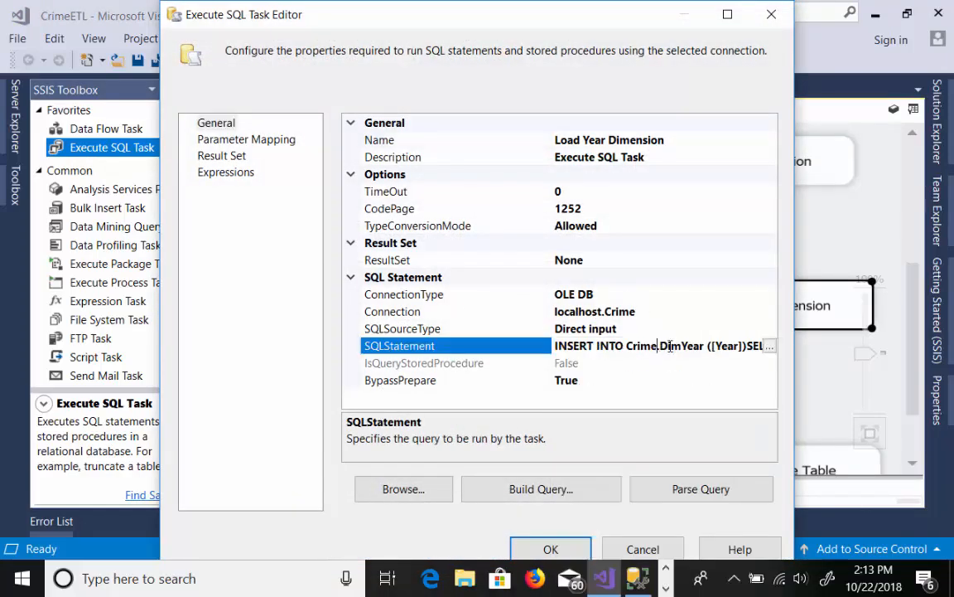
{"action": "left_click", "coordinate": [769, 347]}
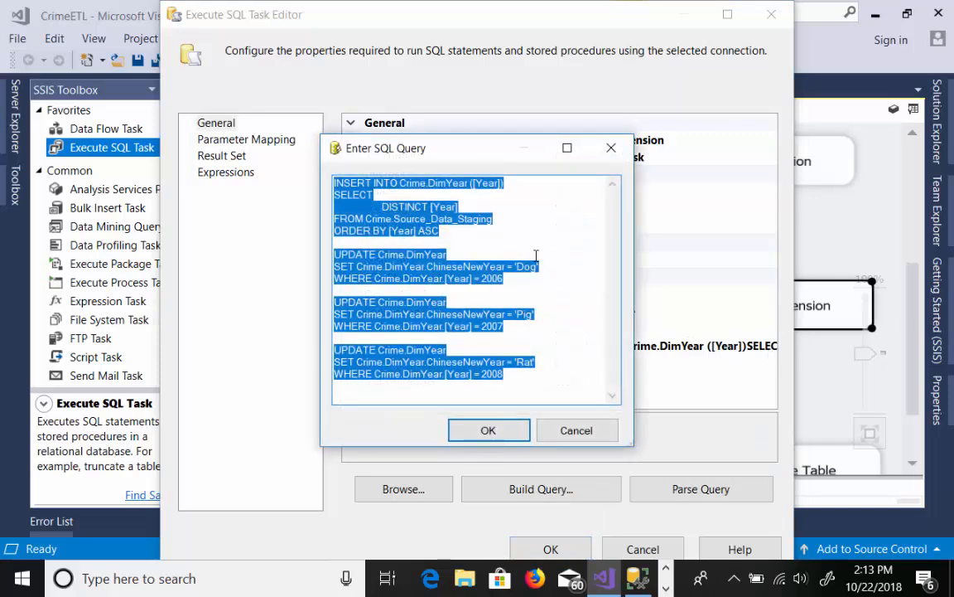
In SQL Server Management Studio, replace the SQLQuery6.sql query with the SQL statement copied from the Load Year Dimension task
{"action": "left_click", "coordinate": [636, 581]}
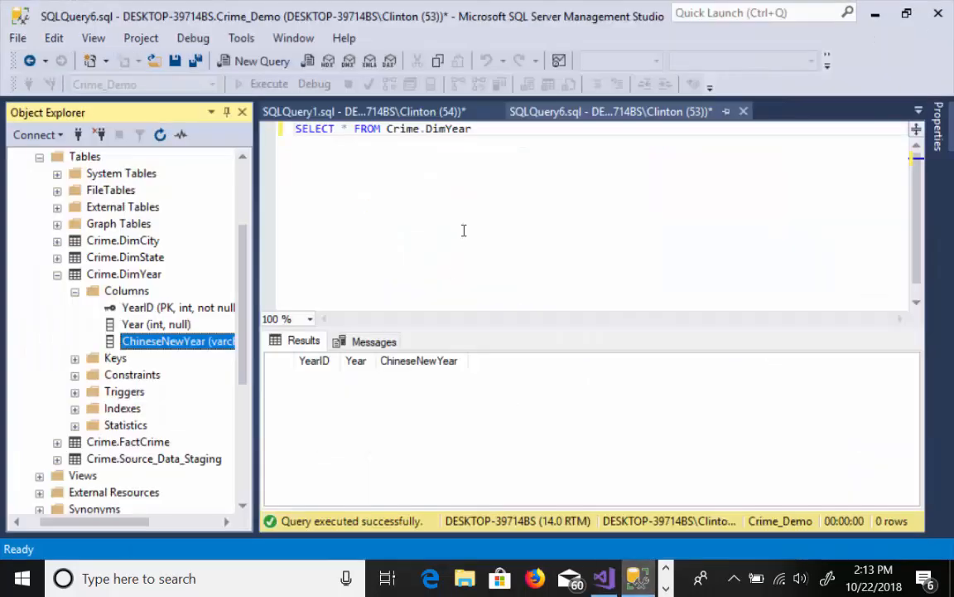
{"action": "left_click_drag", "start_coordinate": [510, 137], "coordinate": [286, 133]}
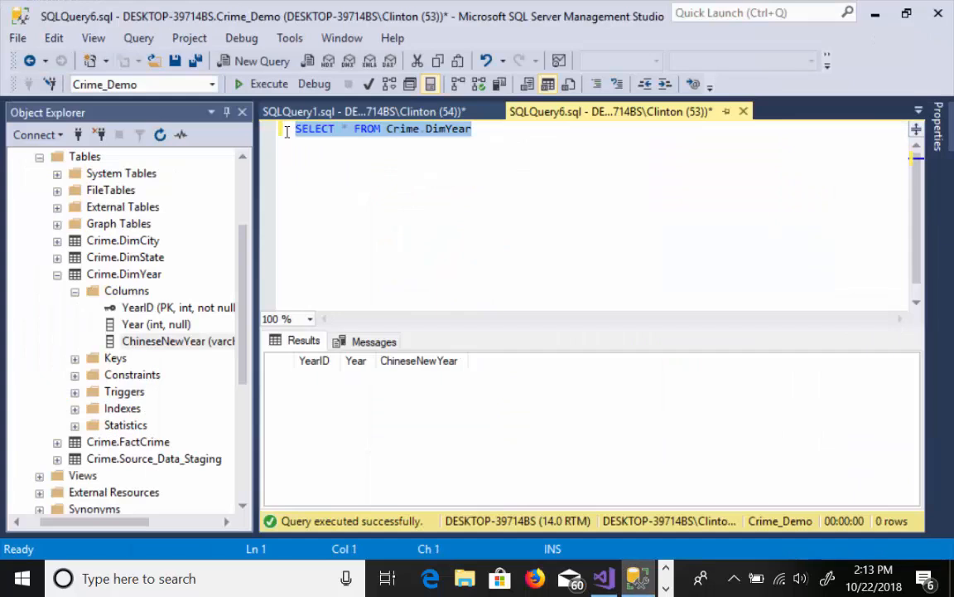
{"action": "key", "text": "ctrl+v"}
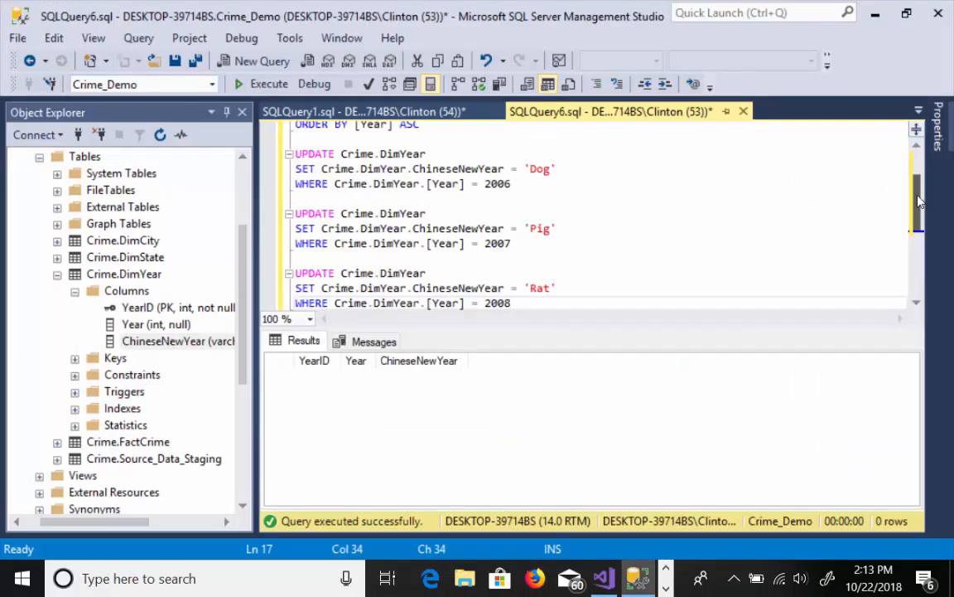
{"action": "scroll", "coordinate": [920, 161], "scroll_direction": "up", "scroll_amount": 2}
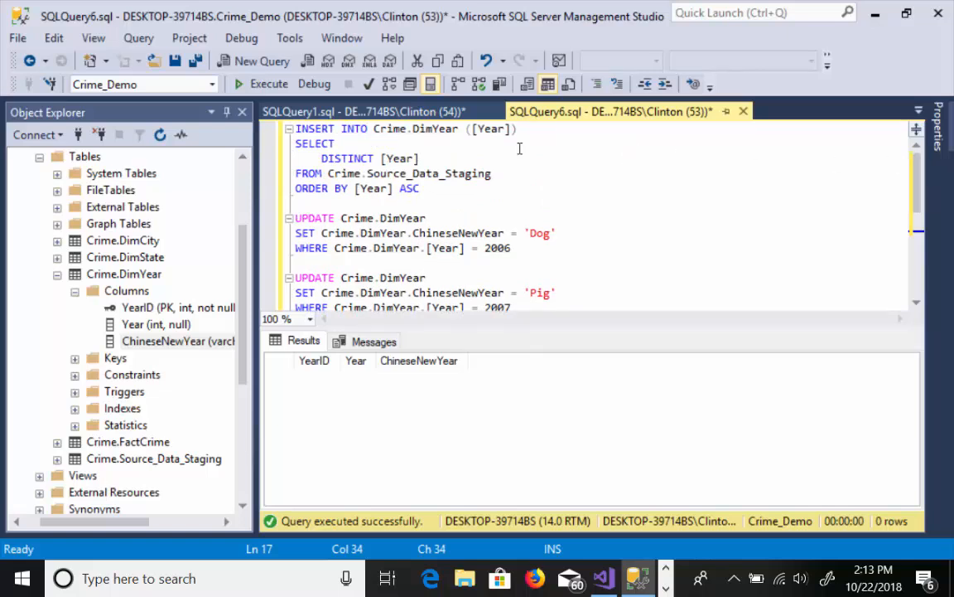
Examine the INSERT INTO Crime.DimYear ([Year]) statement and the SELECT DISTINCT query that feeds it
{"action": "left_click_drag", "start_coordinate": [422, 188], "coordinate": [294, 128]}
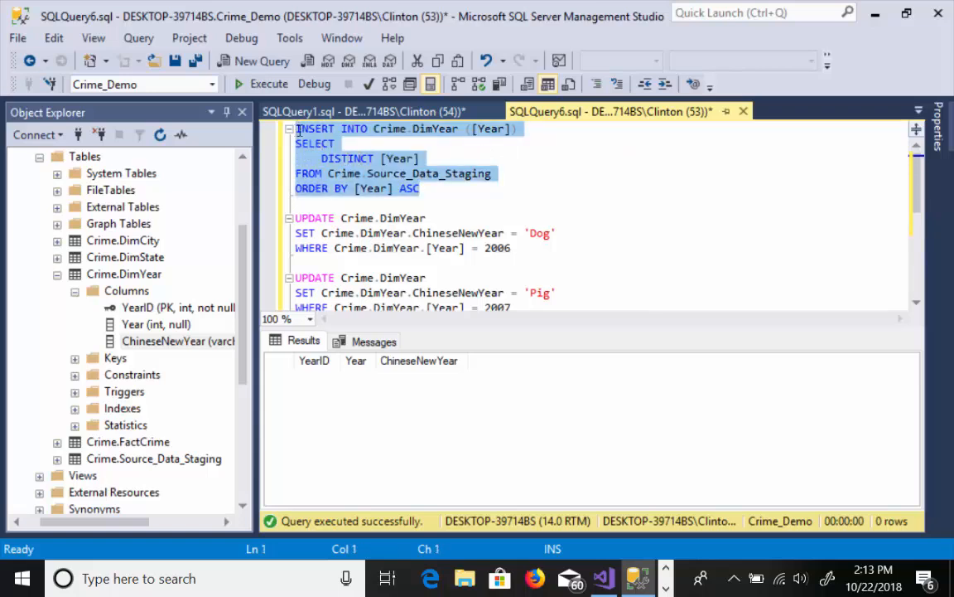
{"action": "left_click", "coordinate": [492, 188]}
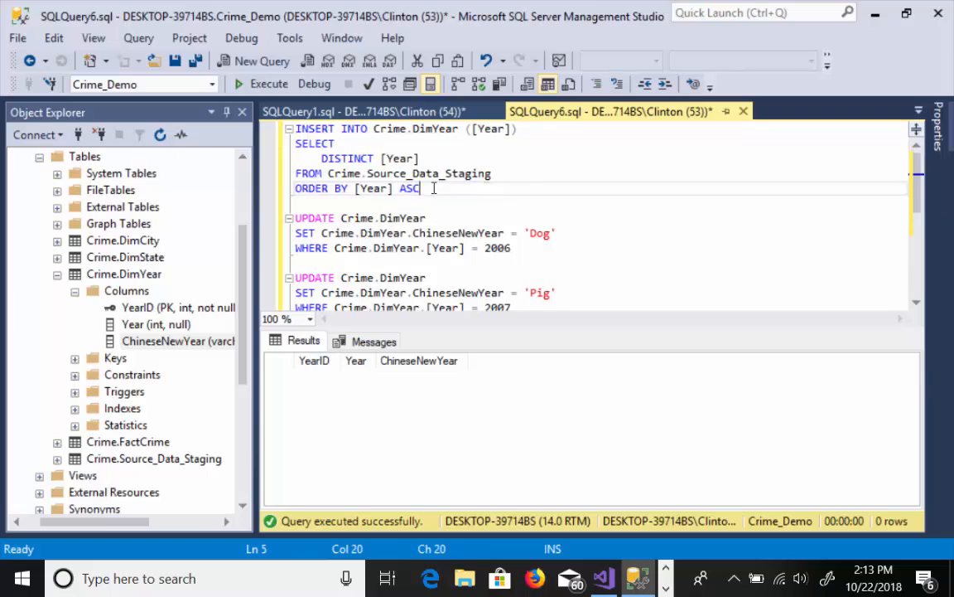
{"action": "left_click_drag", "start_coordinate": [426, 188], "coordinate": [294, 129]}
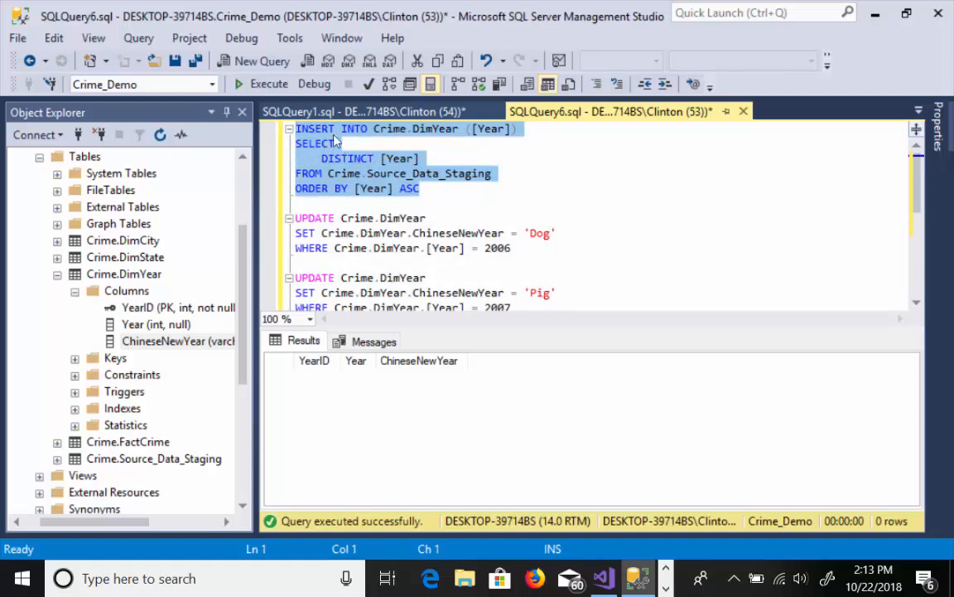
{"action": "left_click", "coordinate": [307, 148]}
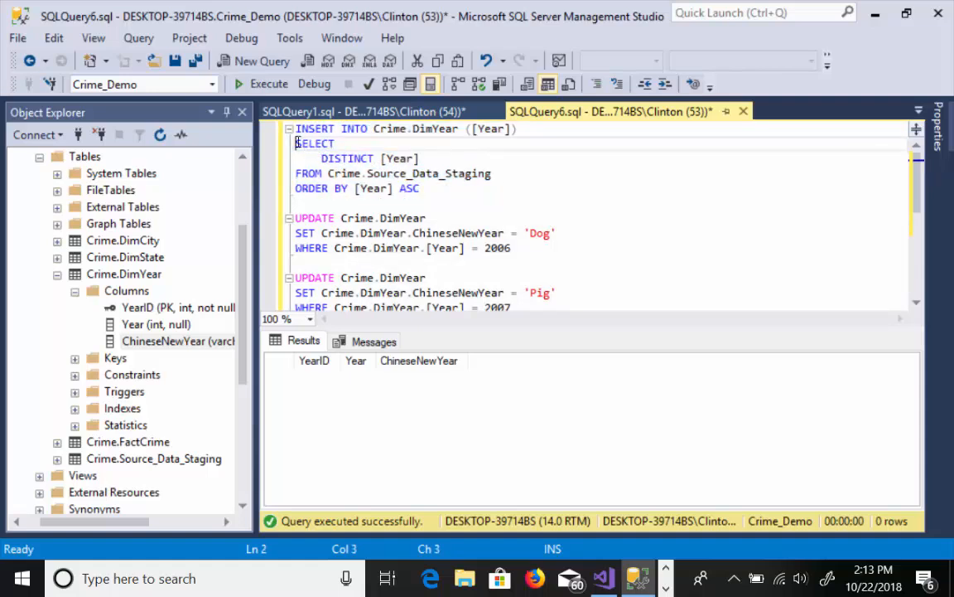
{"action": "left_click_drag", "start_coordinate": [295, 144], "coordinate": [422, 189]}
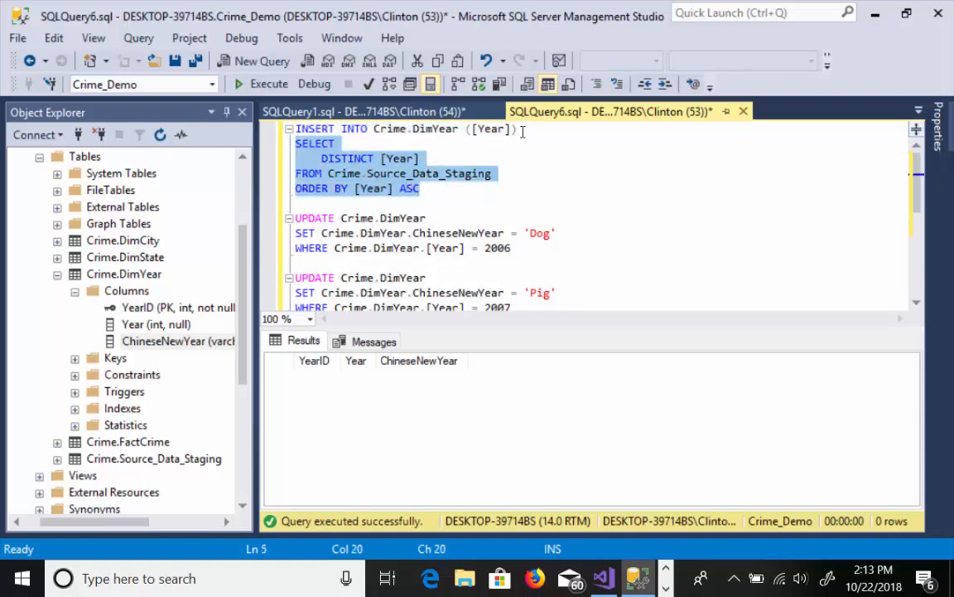
{"action": "left_click_drag", "start_coordinate": [522, 131], "coordinate": [294, 129]}
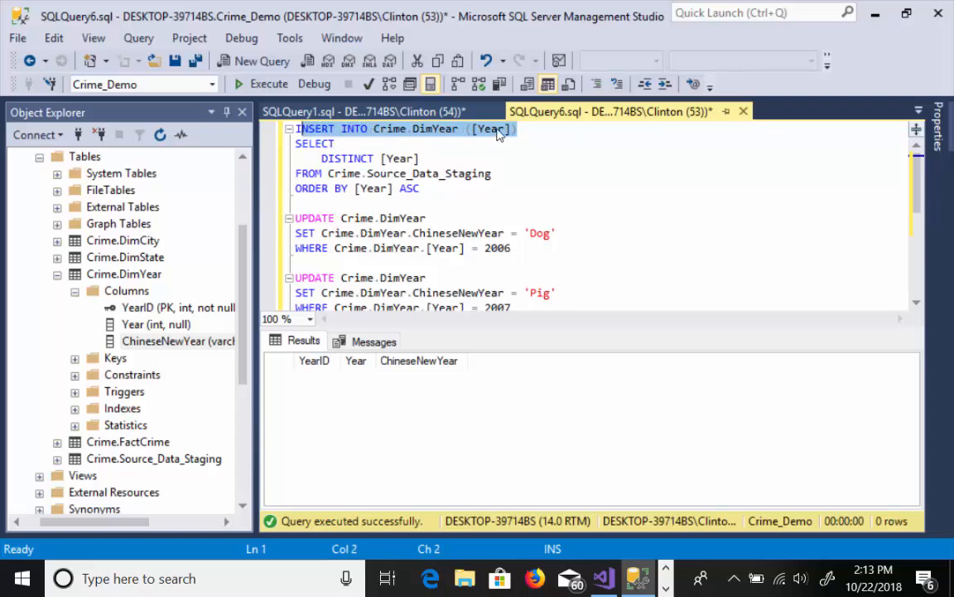
Run only the SELECT DISTINCT [Year] FROM Crime.Source_Data_Staging ORDER BY [Year] ASC part and compare it with the INSERT line
{"action": "left_click", "coordinate": [373, 148]}
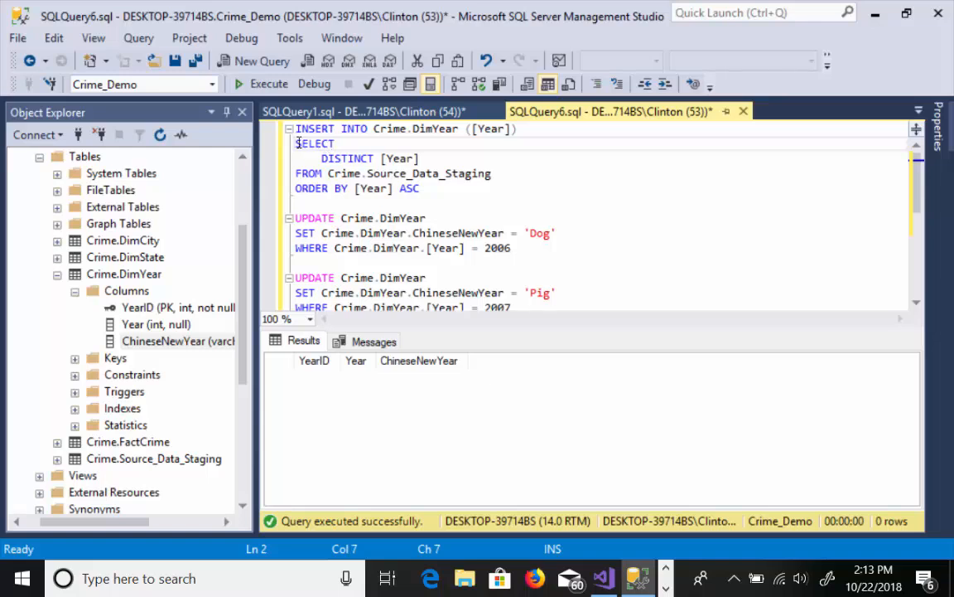
{"action": "left_click_drag", "start_coordinate": [297, 143], "coordinate": [422, 188]}
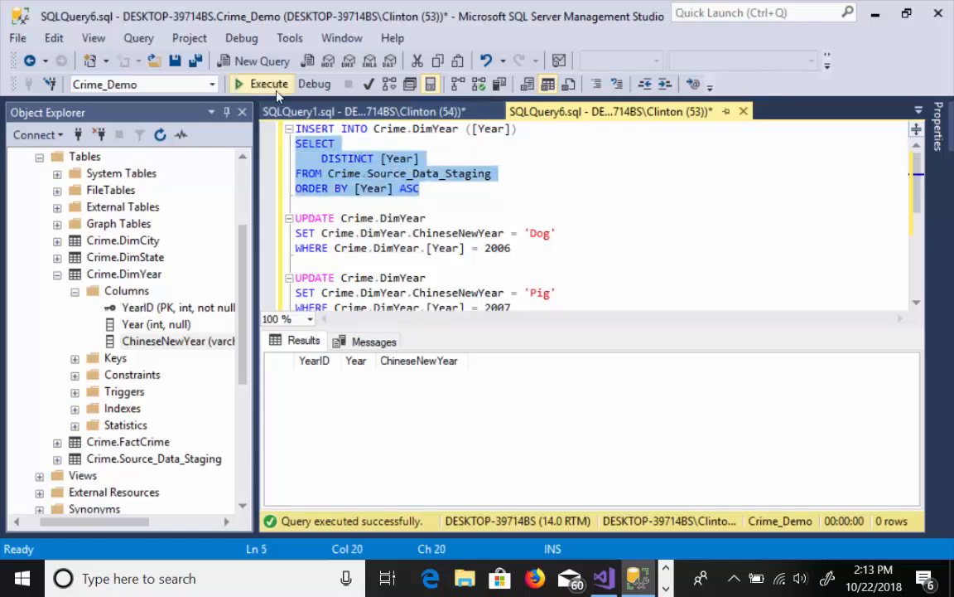
{"action": "left_click", "coordinate": [247, 79]}
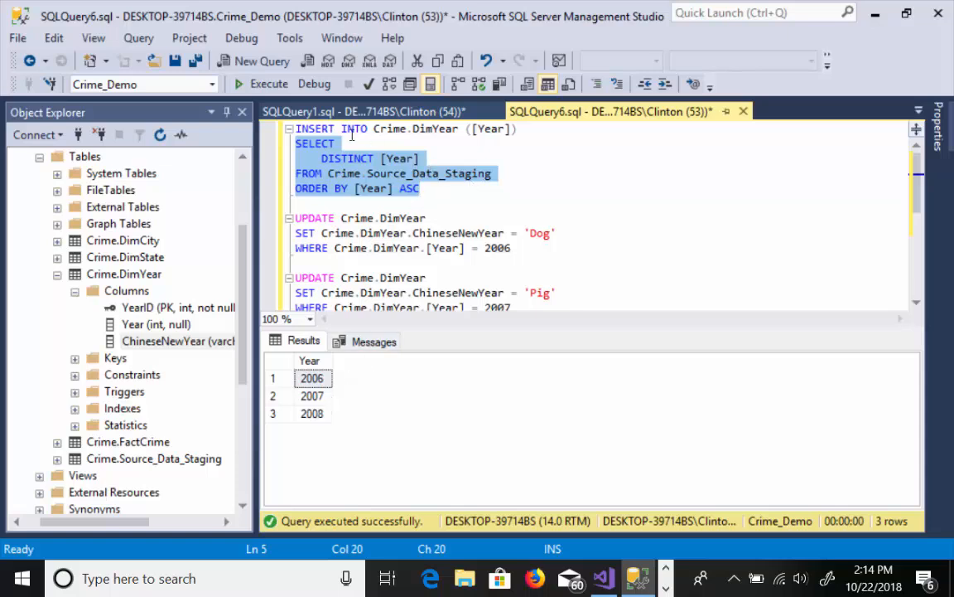
{"action": "left_click_drag", "start_coordinate": [517, 130], "coordinate": [302, 129]}
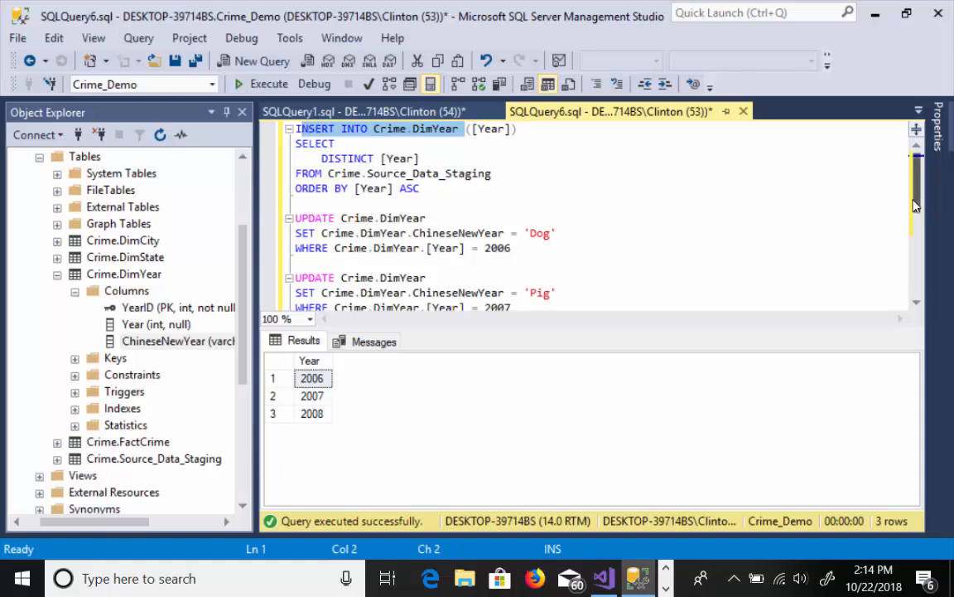
Examine the three UPDATE Crime.DimYear statements, matching each ChineseNewYear animal with the year in its WHERE clause
{"action": "scroll", "coordinate": [825, 189], "scroll_direction": "down", "scroll_amount": 1}
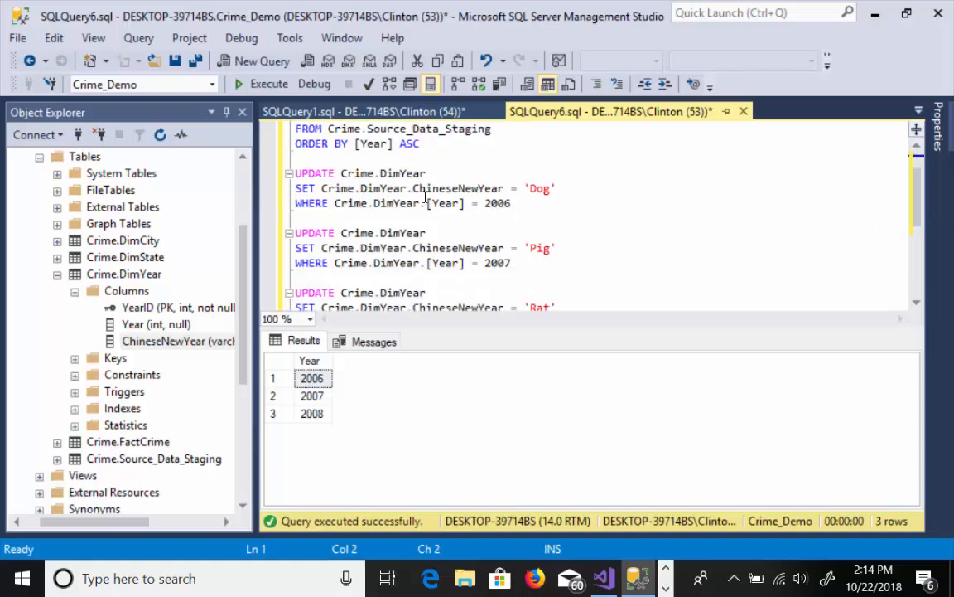
{"action": "left_click_drag", "start_coordinate": [512, 203], "coordinate": [292, 174]}
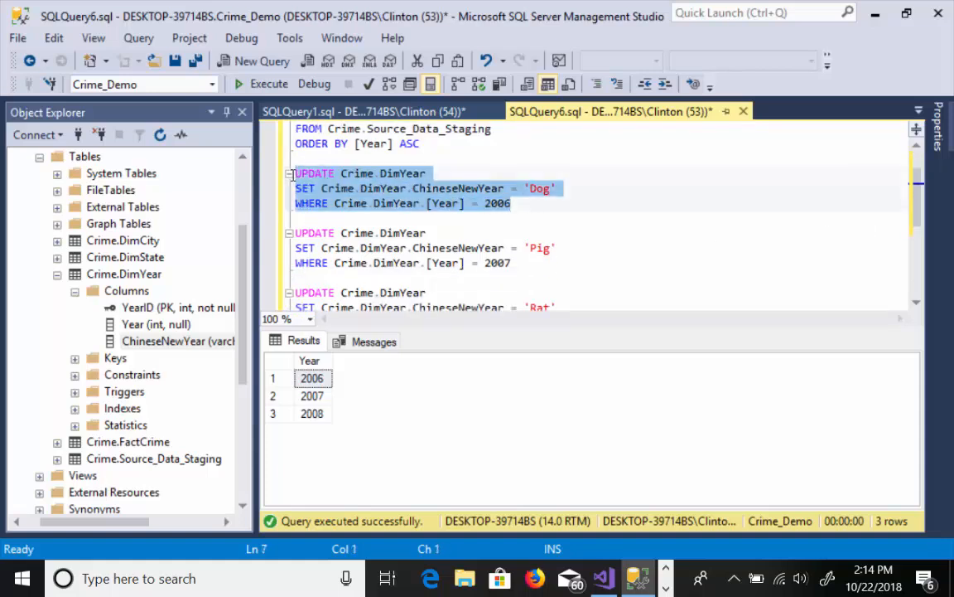
{"action": "left_click", "coordinate": [403, 189]}
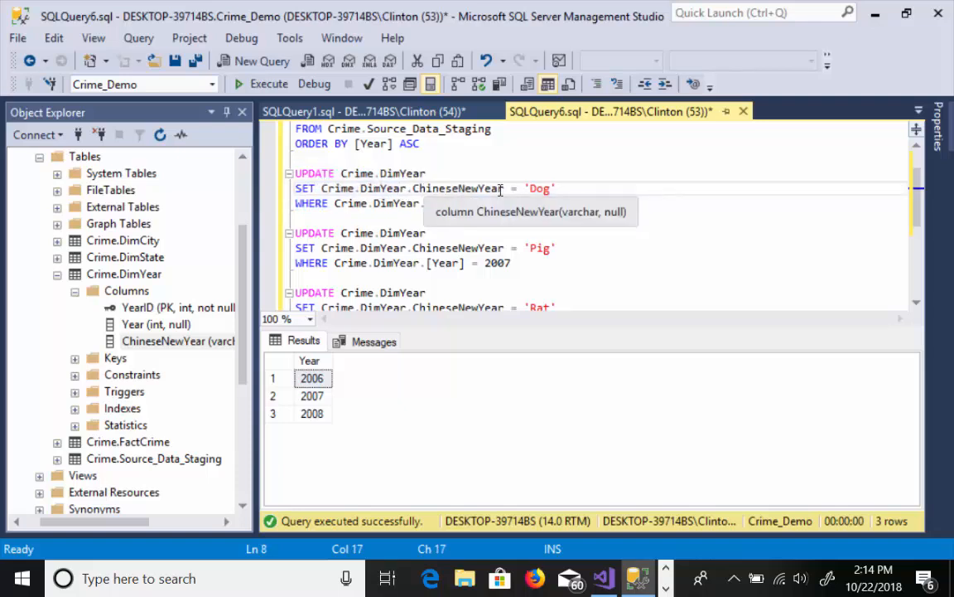
{"action": "left_click_drag", "start_coordinate": [504, 189], "coordinate": [371, 173]}
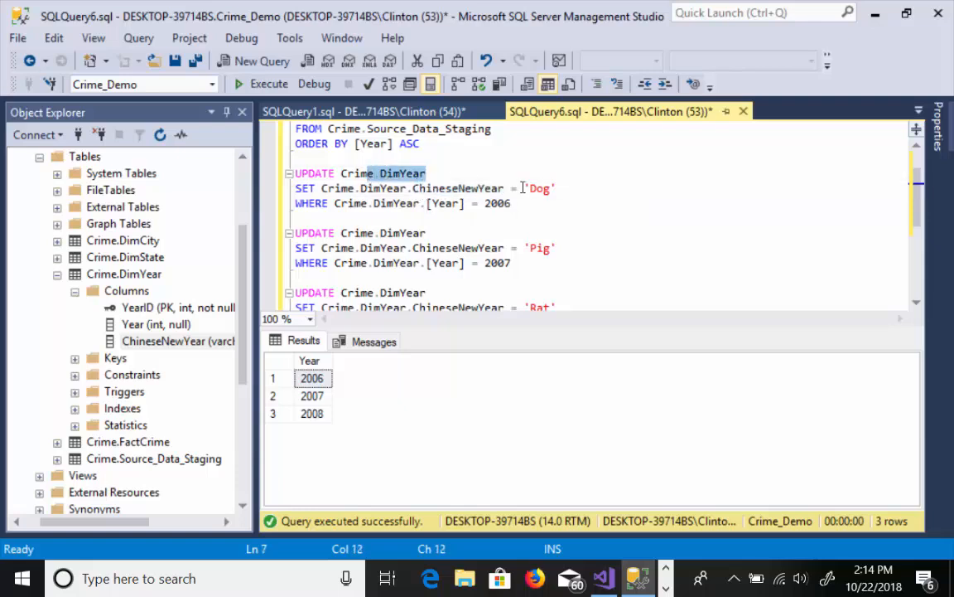
{"action": "left_click_drag", "start_coordinate": [557, 188], "coordinate": [529, 188]}
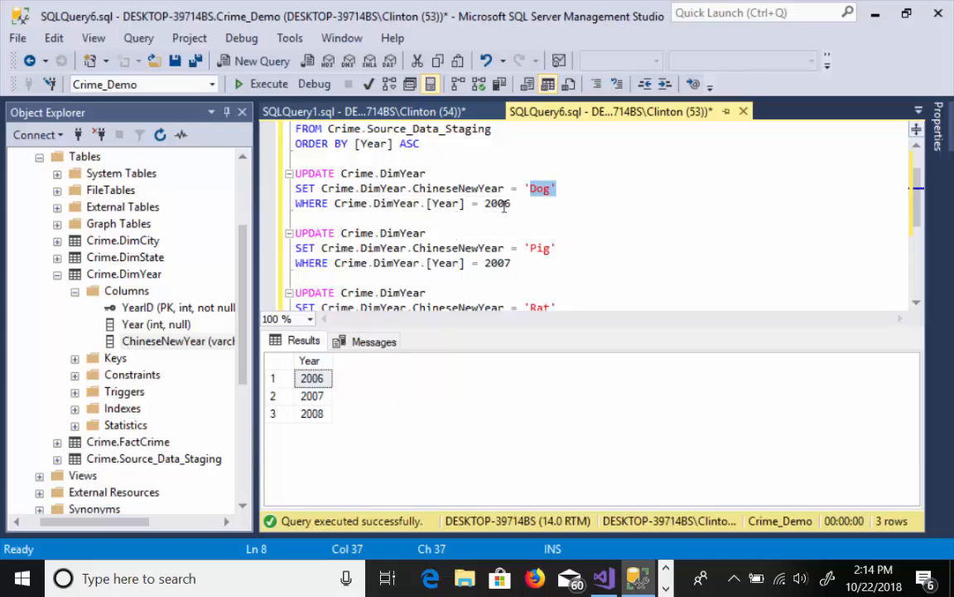
{"action": "left_click_drag", "start_coordinate": [511, 203], "coordinate": [486, 206]}
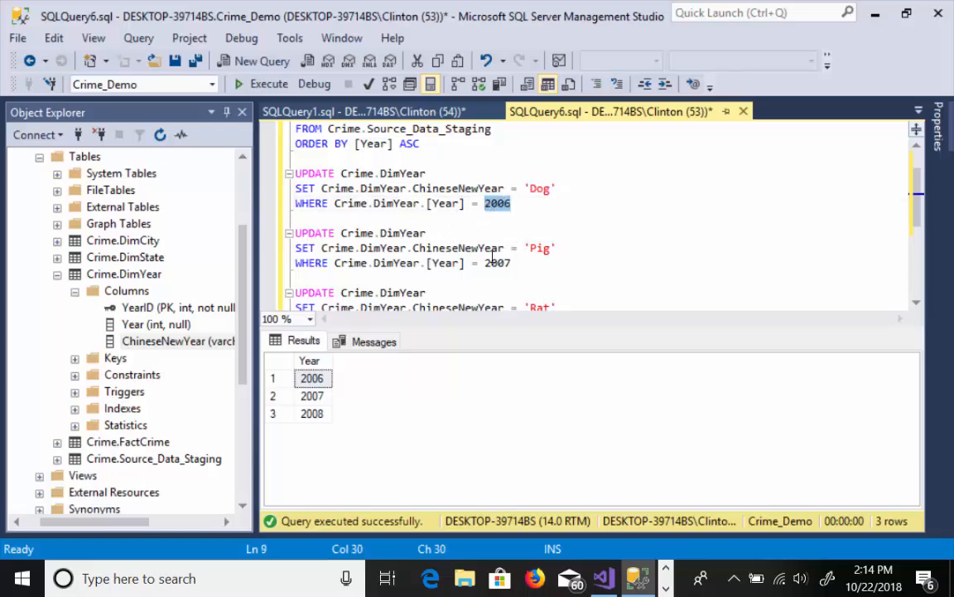
{"action": "left_click_drag", "start_coordinate": [558, 248], "coordinate": [518, 248]}
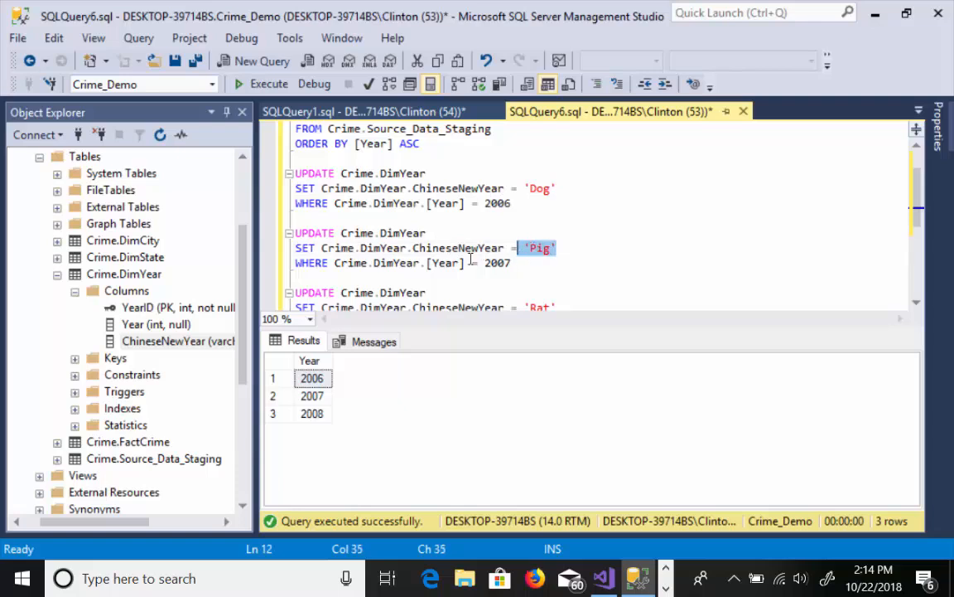
{"action": "key", "text": "shift+Left"}
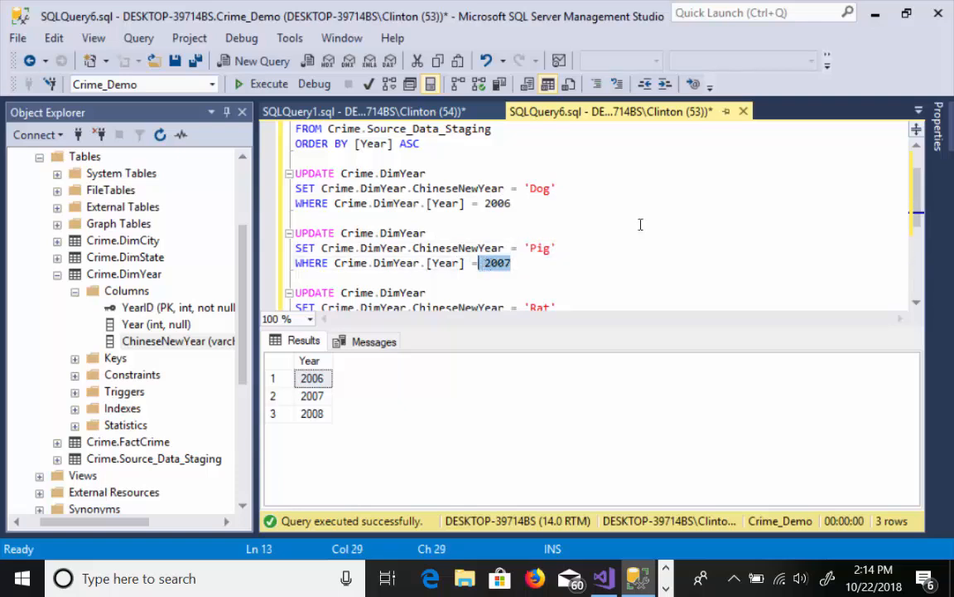
{"action": "scroll", "coordinate": [829, 198], "scroll_direction": "down", "scroll_amount": 1}
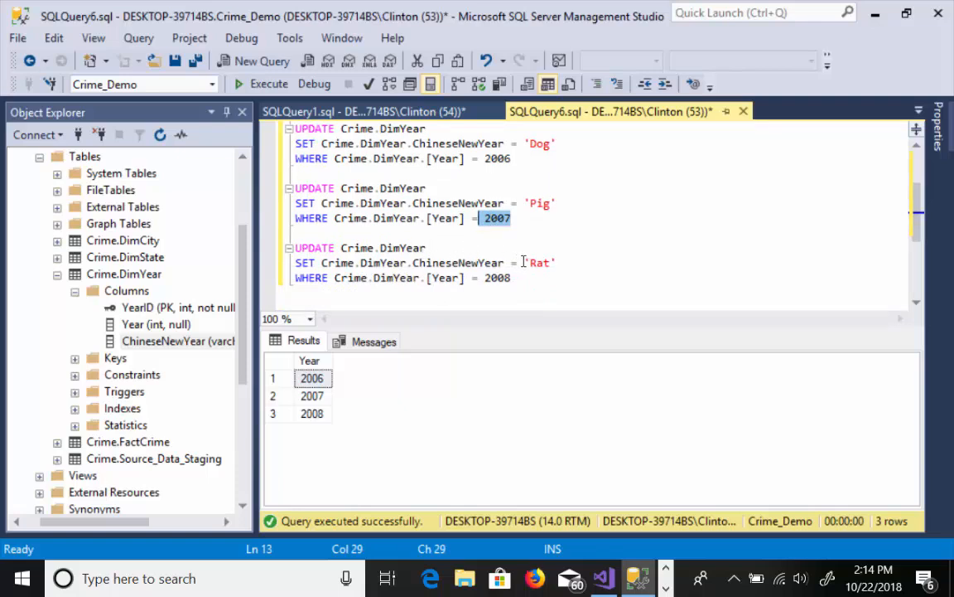
{"action": "left_click_drag", "start_coordinate": [558, 262], "coordinate": [486, 278]}
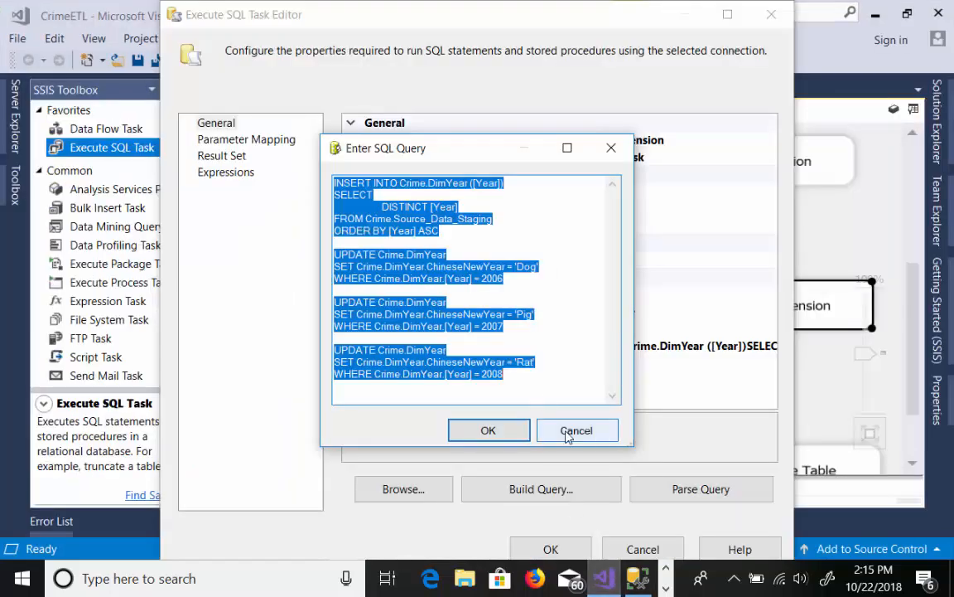
Close the Load Year Dimension task's editors without changing the query, execute that task, and stop debugging
{"action": "left_click", "coordinate": [572, 433]}
{"action": "left_click", "coordinate": [549, 549]}
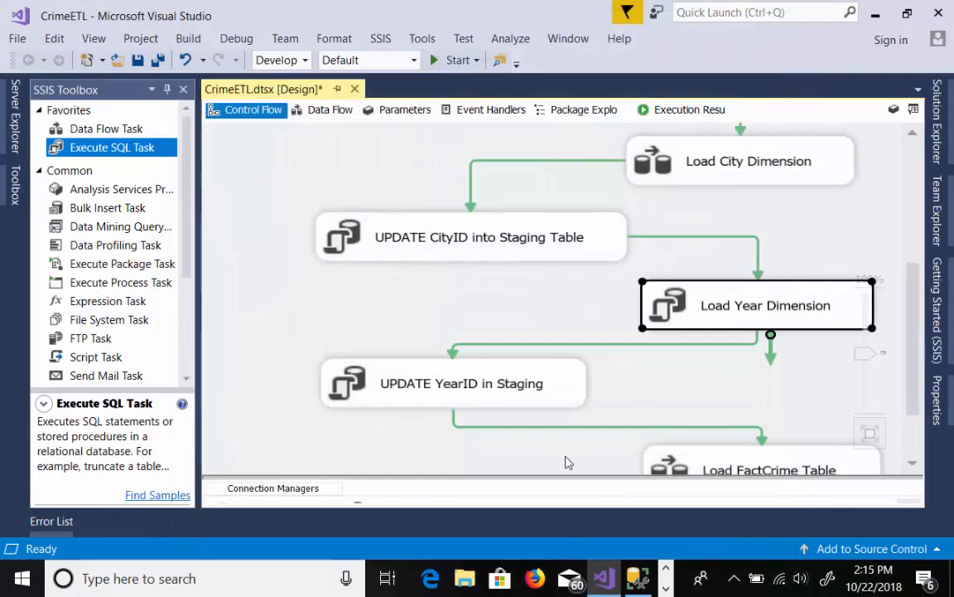
{"action": "right_click", "coordinate": [699, 325]}
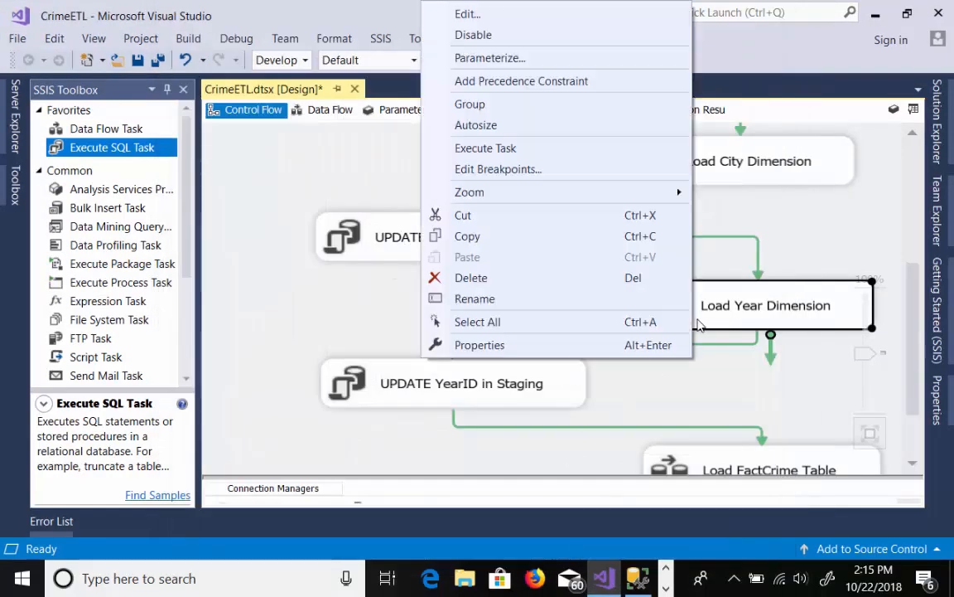
{"action": "left_click", "coordinate": [535, 150]}
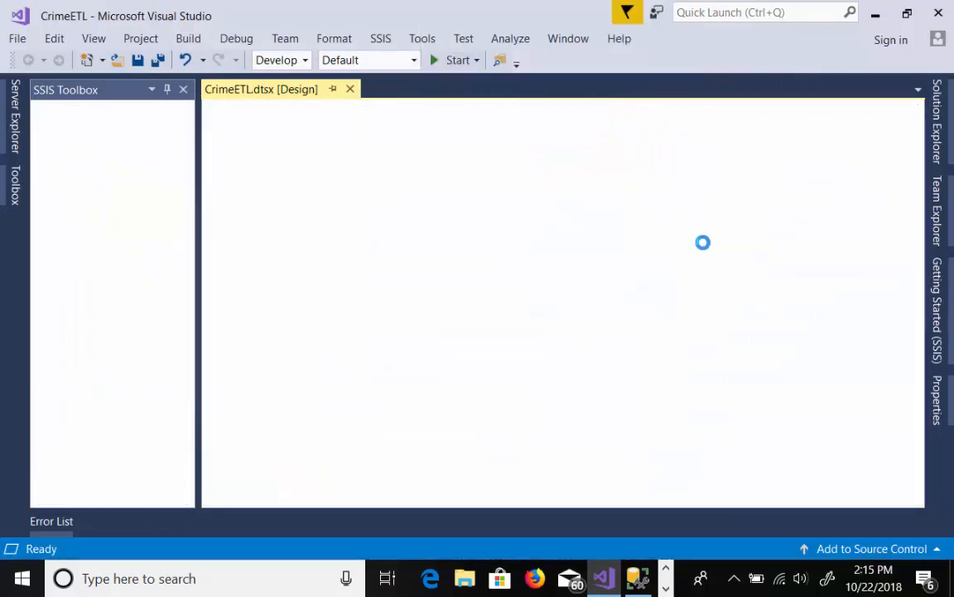
{"action": "left_click_drag", "start_coordinate": [912, 221], "coordinate": [913, 233]}
{"action": "left_click", "coordinate": [582, 61]}
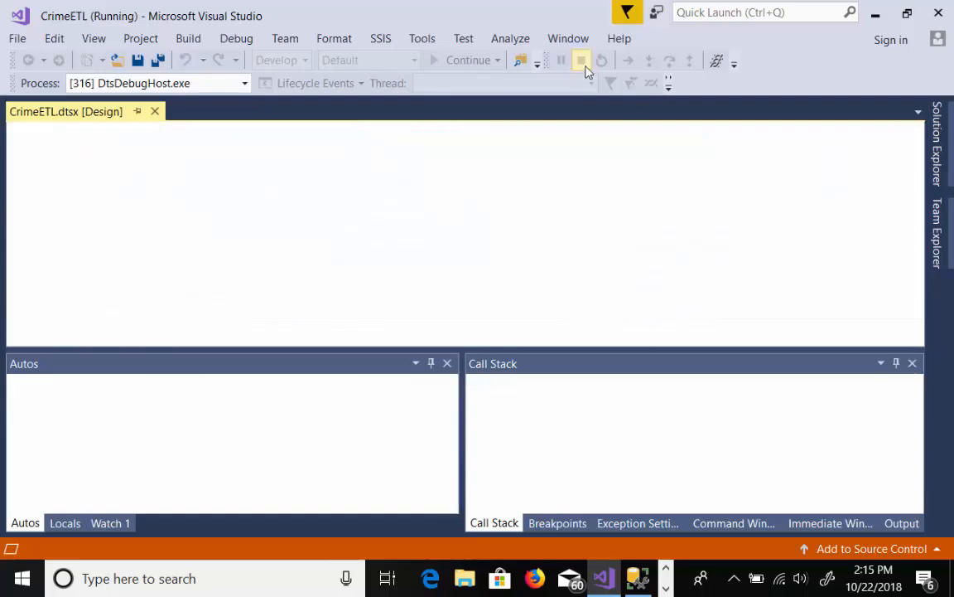
In SQL Server Management Studio, replace the SQLQuery6.sql statements with SELECT * FROM Crime.DimYear and run the query
{"action": "left_click", "coordinate": [636, 578]}
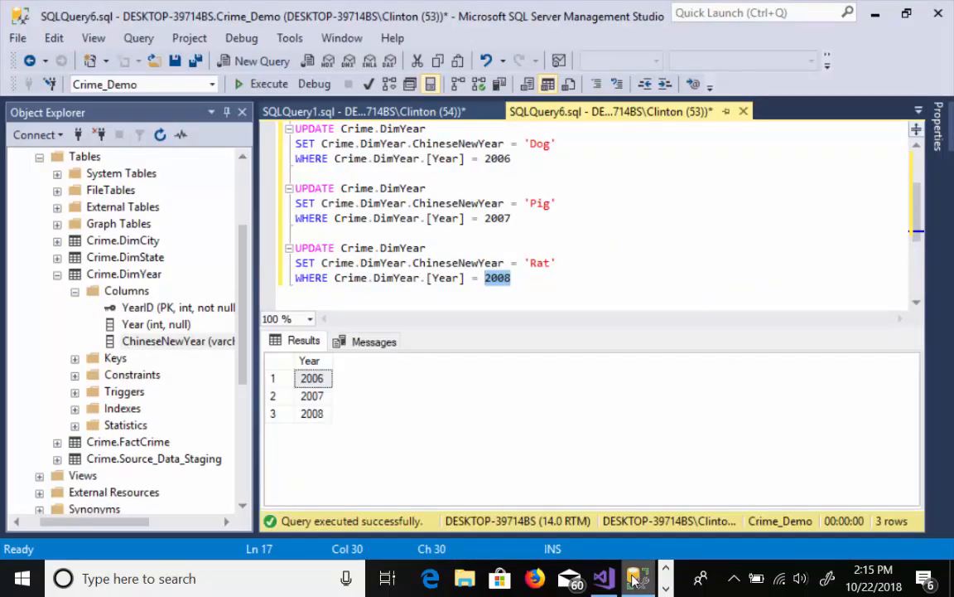
{"action": "left_click", "coordinate": [391, 110]}
{"action": "left_click", "coordinate": [564, 137]}
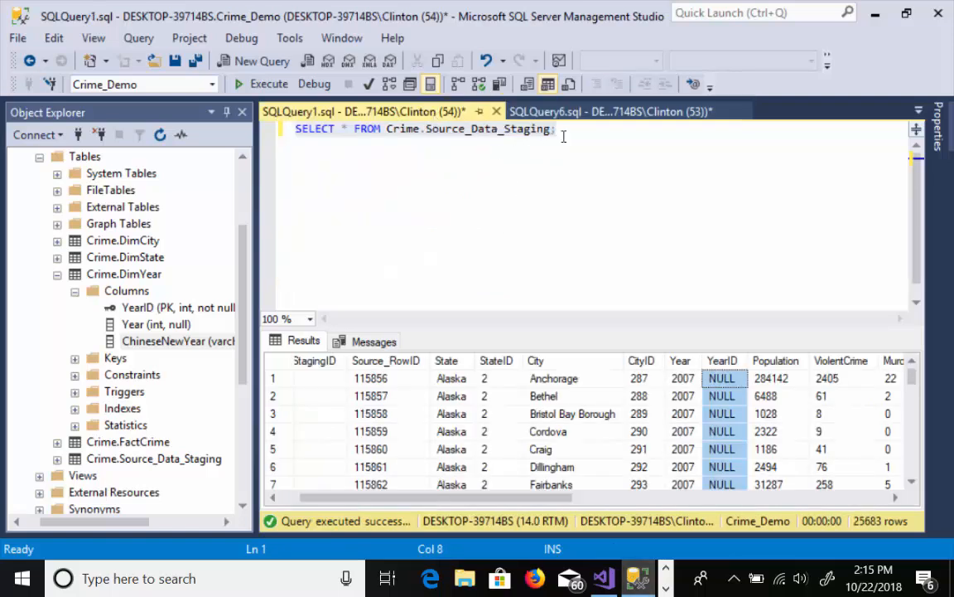
{"action": "left_click", "coordinate": [610, 111]}
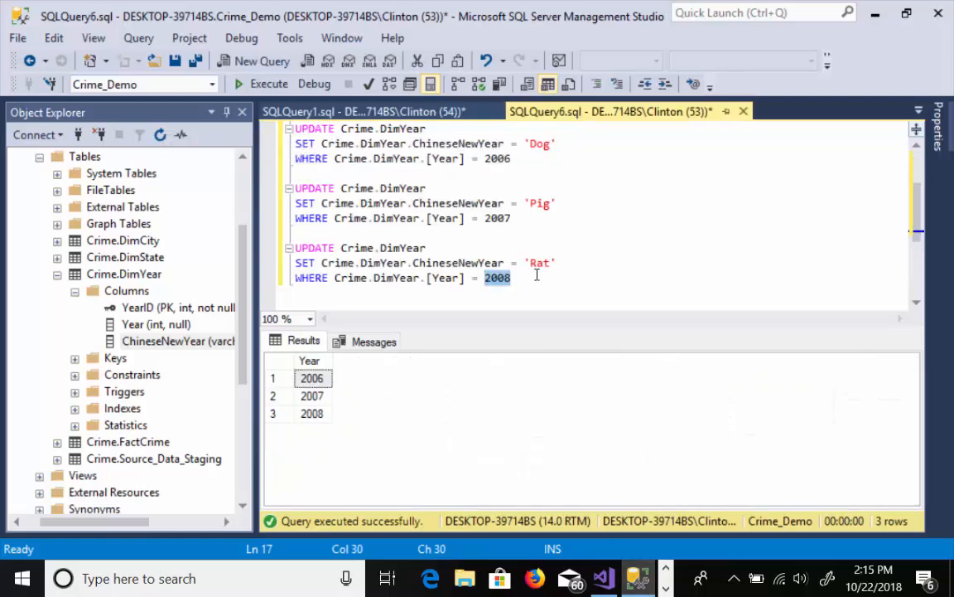
{"action": "left_click", "coordinate": [534, 282]}
{"action": "left_click_drag", "start_coordinate": [533, 282], "coordinate": [263, 110]}
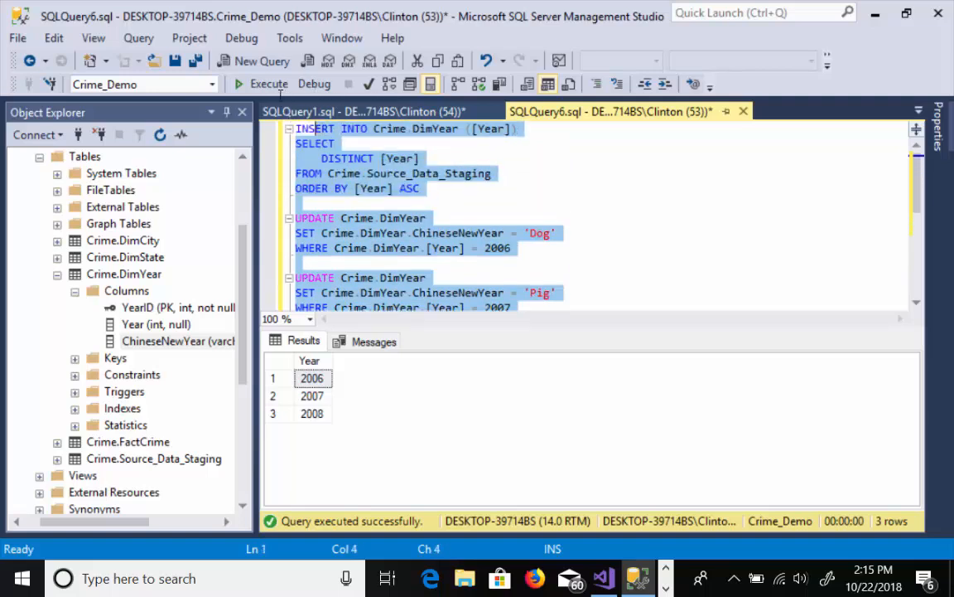
{"action": "key", "text": "Delete"}
{"action": "type", "text": "S"}
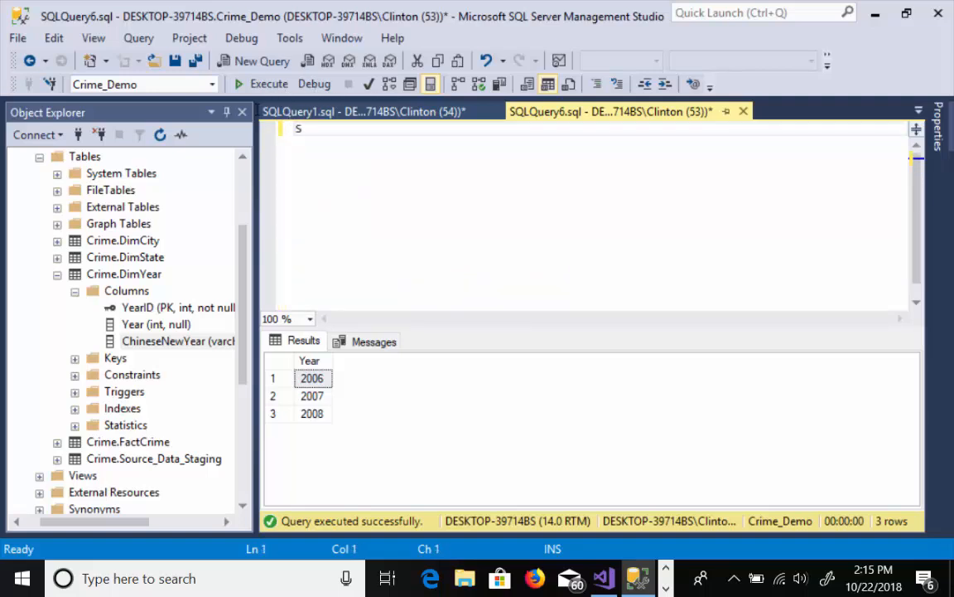
{"action": "type", "text": "ELECT * FROM"}
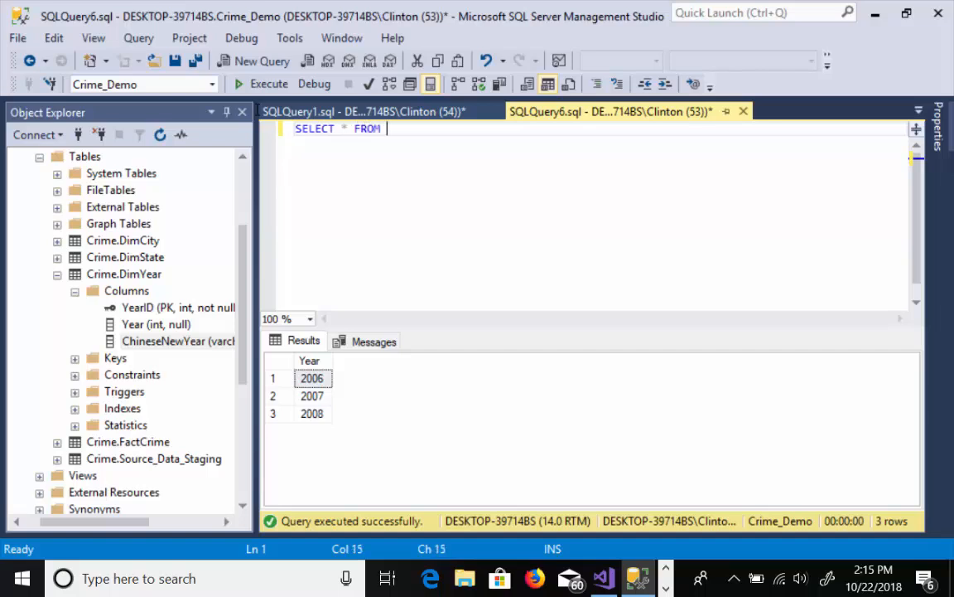
{"action": "type", "text": " Crime.Di"}
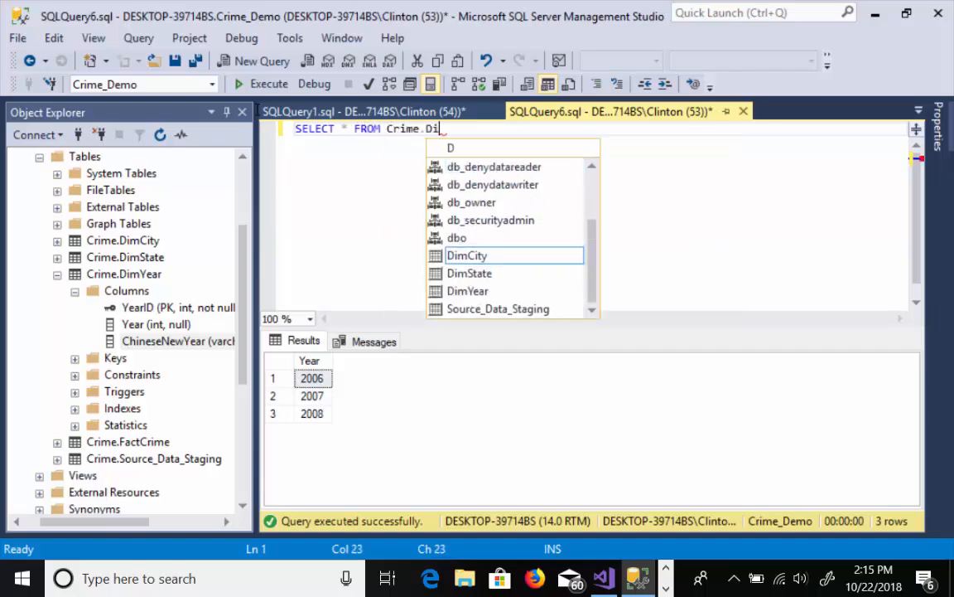
{"action": "type", "text": "mYear"}
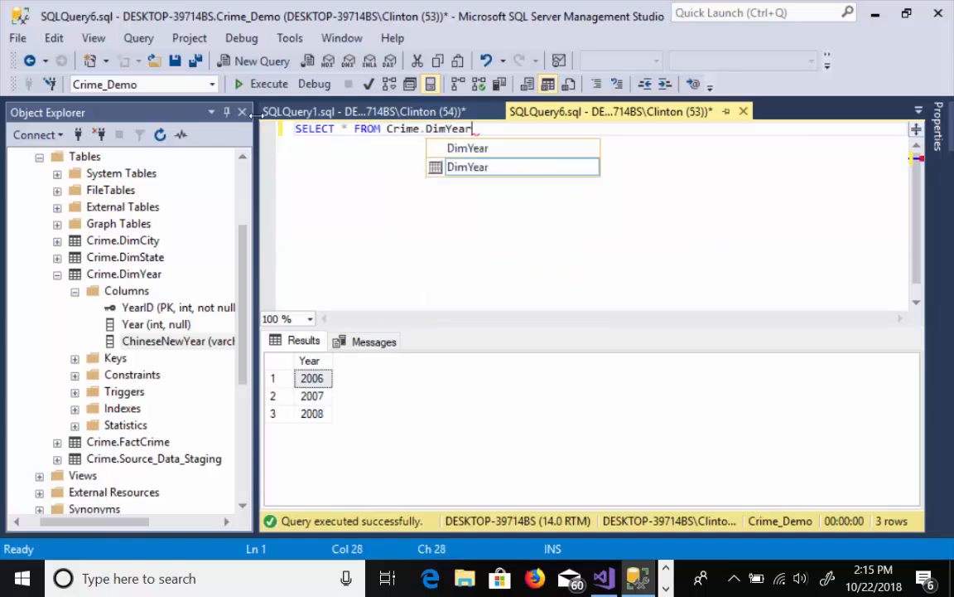
{"action": "double_click", "coordinate": [465, 169]}
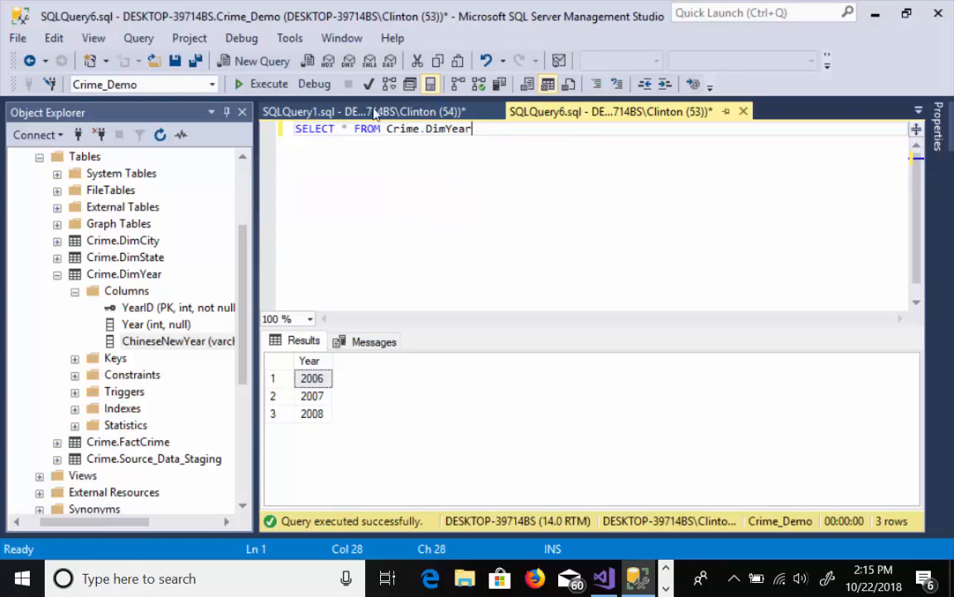
{"action": "left_click", "coordinate": [264, 84]}
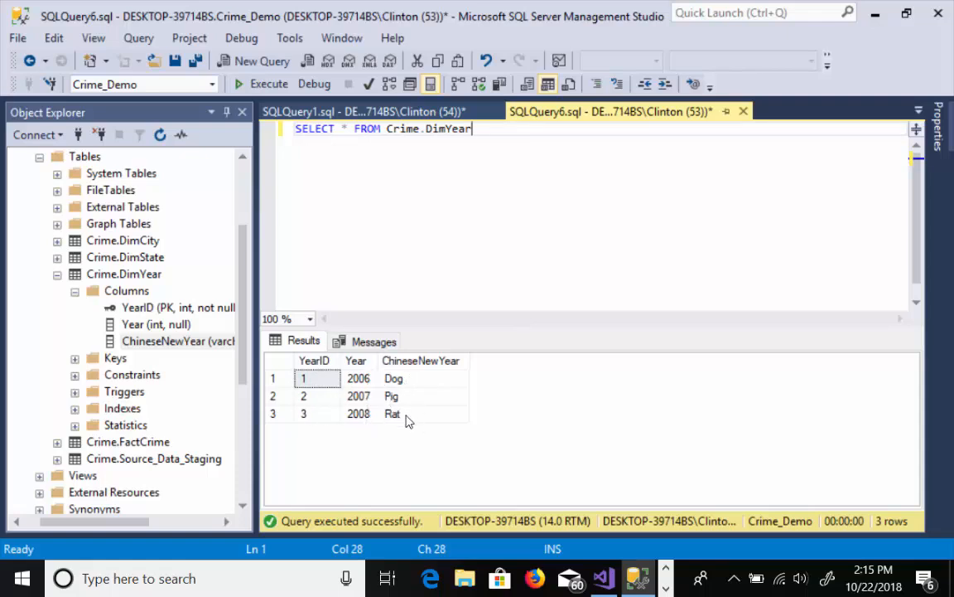
Compare the YearID values in the Crime.DimYear results with the YearID column in the SQLQuery1.sql staging results
{"action": "left_click", "coordinate": [401, 114]}
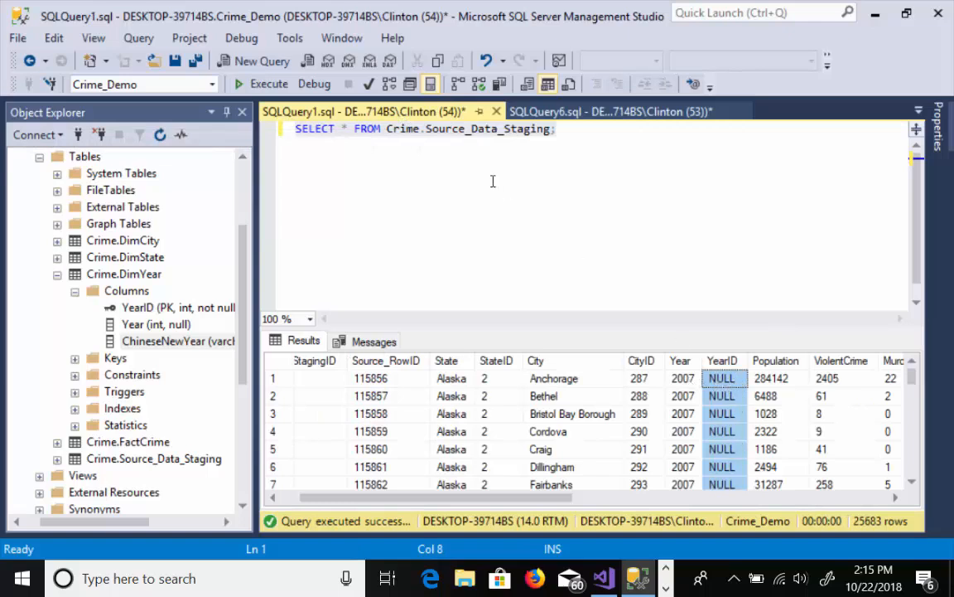
{"action": "left_click", "coordinate": [549, 110]}
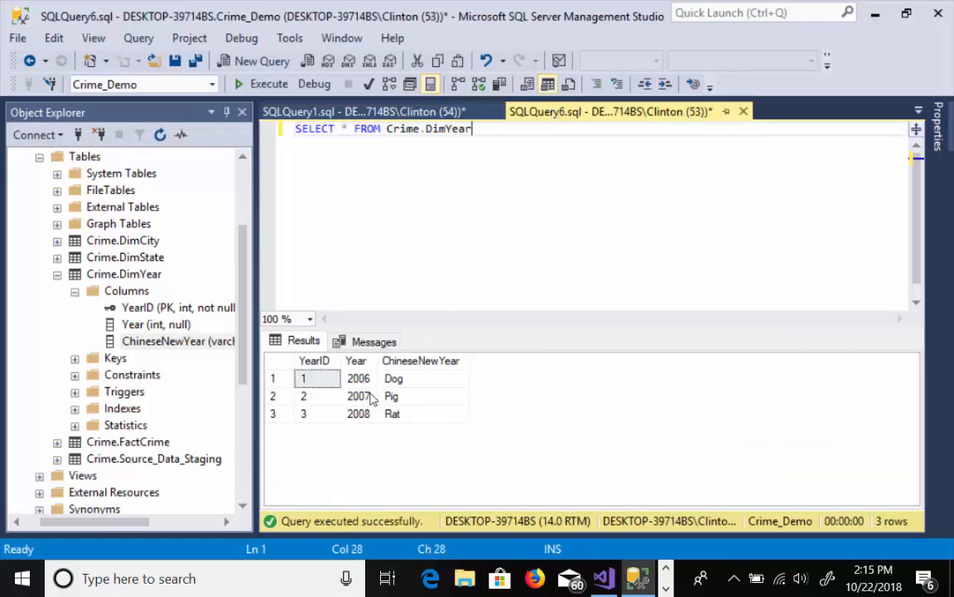
{"action": "left_click", "coordinate": [313, 401]}
{"action": "left_click", "coordinate": [364, 111]}
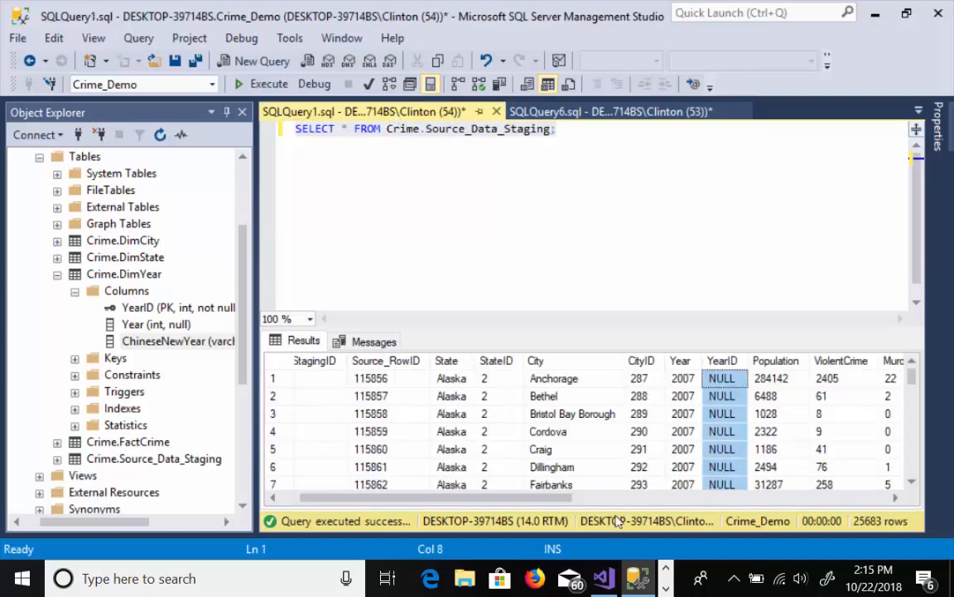
Switch to Visual Studio and copy the full SQL statement of the UPDATE YearID in Staging task
{"action": "left_click", "coordinate": [607, 580]}
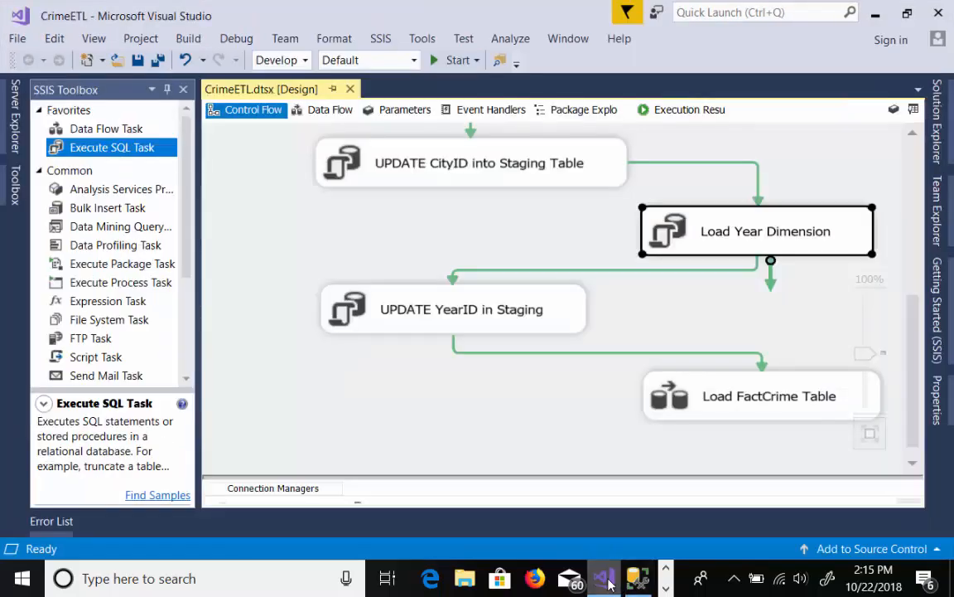
{"action": "left_click", "coordinate": [389, 308]}
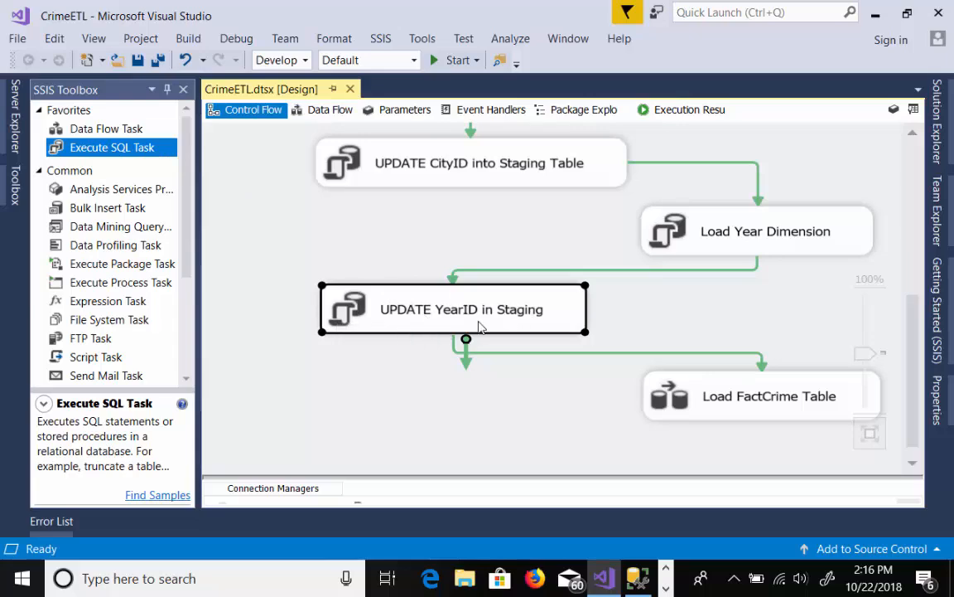
{"action": "double_click", "coordinate": [440, 329]}
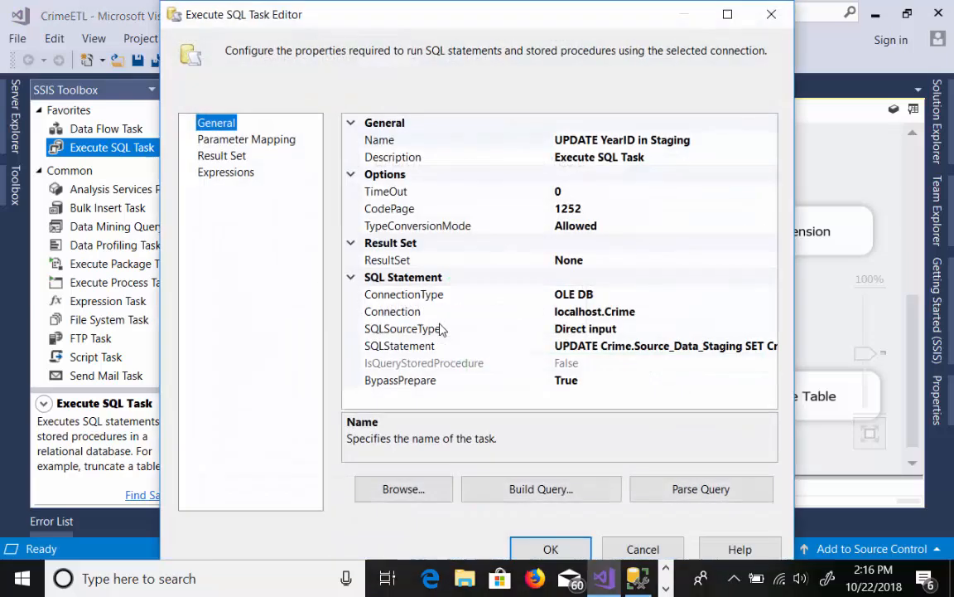
{"action": "left_click", "coordinate": [615, 347]}
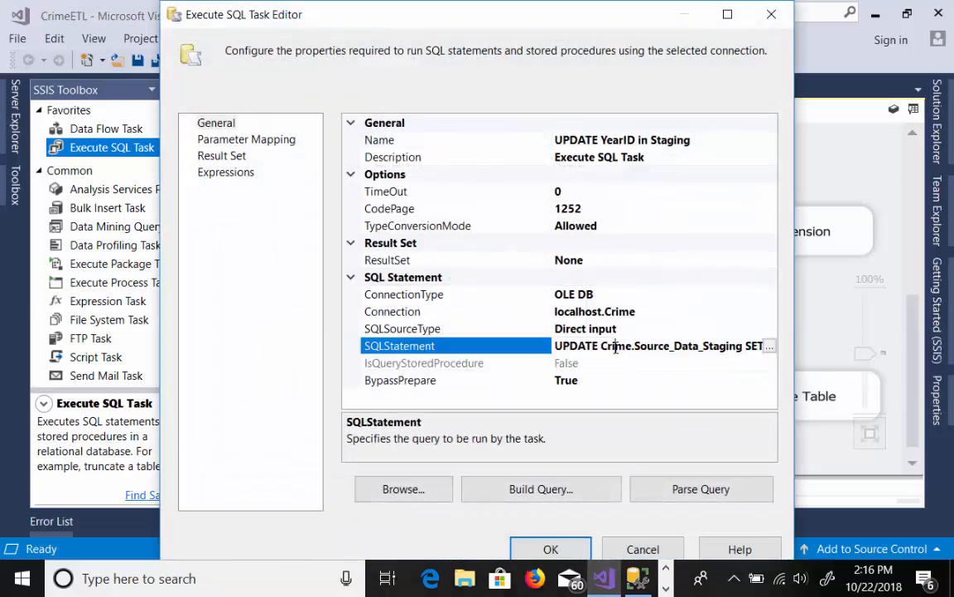
{"action": "left_click", "coordinate": [769, 347]}
{"action": "key", "text": "ctrl+c"}
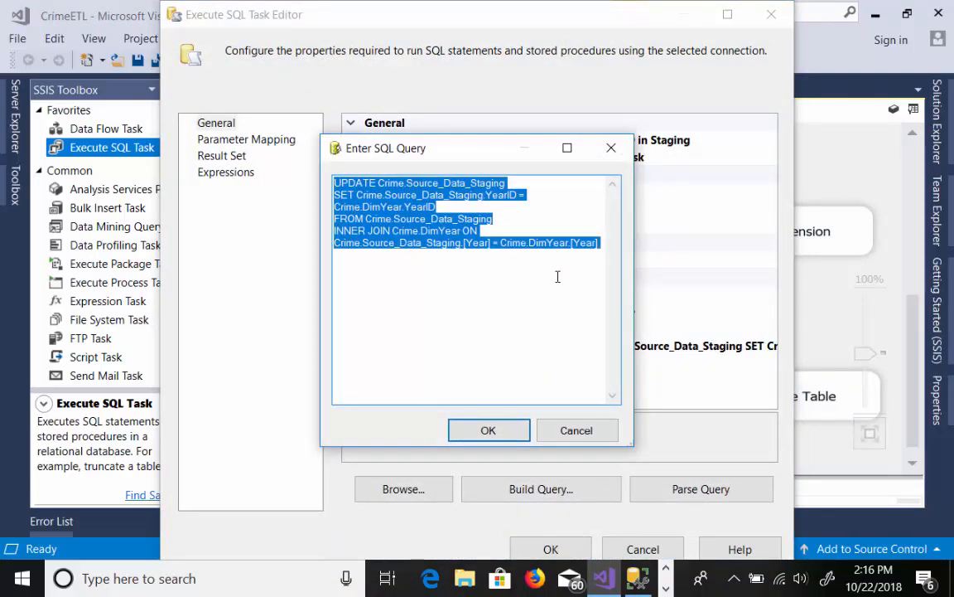
In SQL Server Management Studio, replace the SQLQuery6.sql query with the copied UPDATE statement and examine its join on the two [Year] columns
{"action": "key", "text": "alt+Tab"}
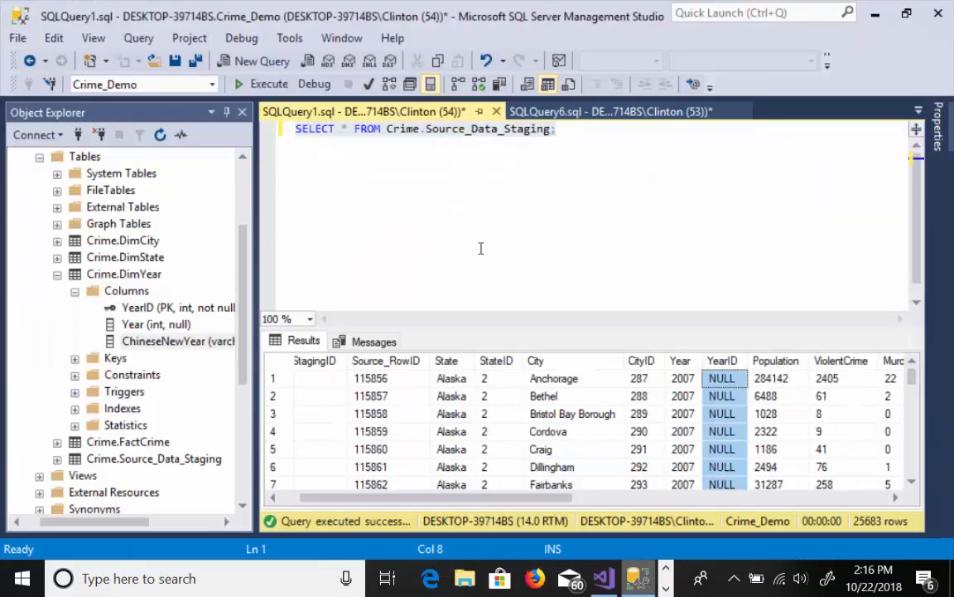
{"action": "left_click", "coordinate": [562, 113]}
{"action": "left_click_drag", "start_coordinate": [521, 130], "coordinate": [289, 141]}
{"action": "key", "text": "ctrl+v"}
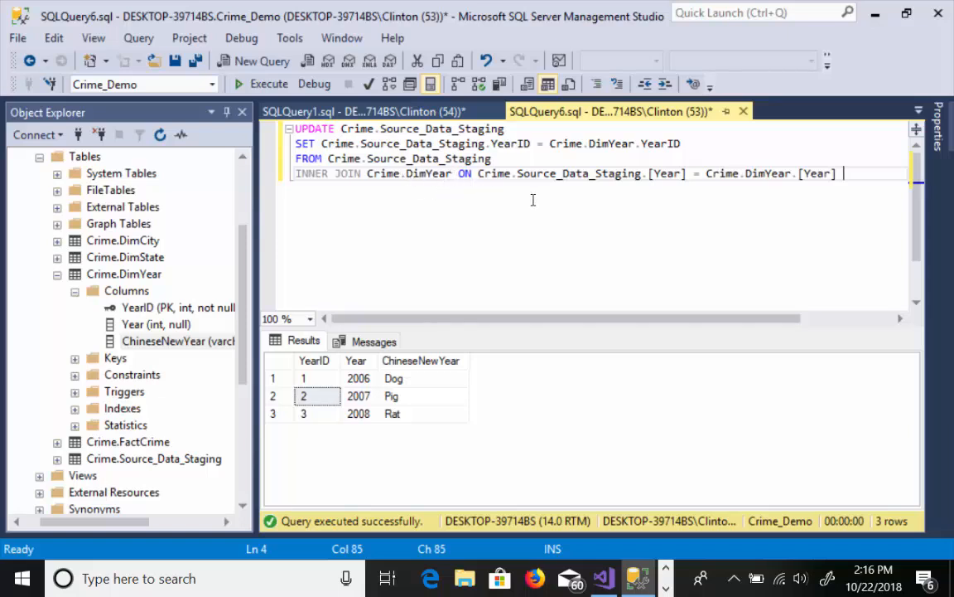
{"action": "left_click_drag", "start_coordinate": [663, 175], "coordinate": [682, 174]}
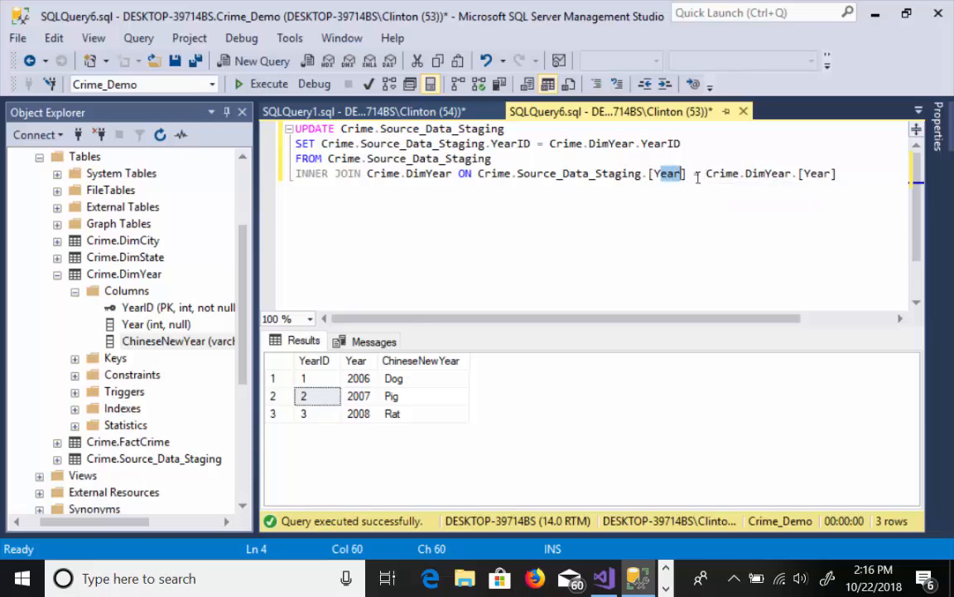
{"action": "left_click_drag", "start_coordinate": [804, 174], "coordinate": [828, 174]}
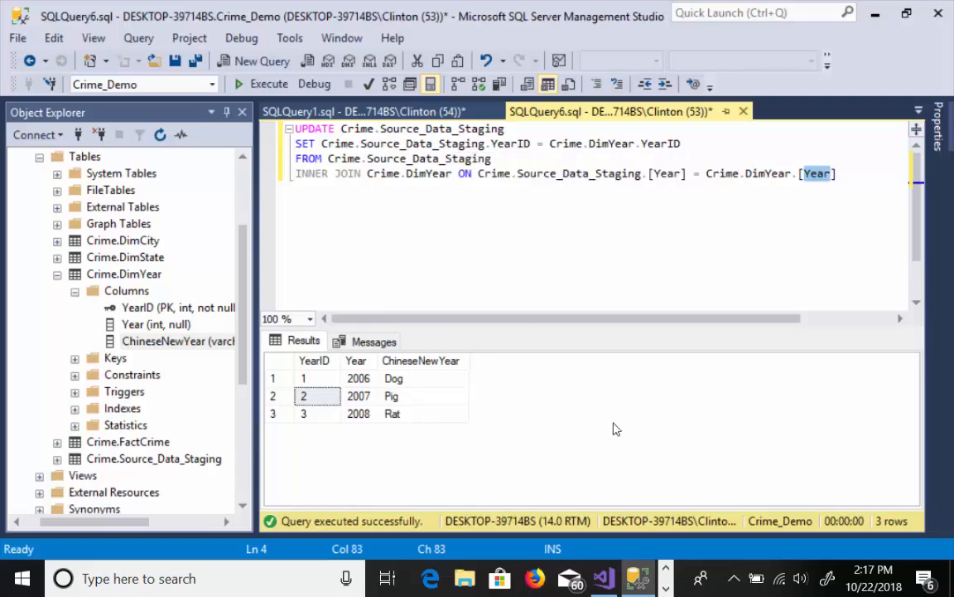
Back in Visual Studio, close the UPDATE YearID in Staging editors without changes, execute that task, and stop debugging
{"action": "left_click", "coordinate": [603, 574]}
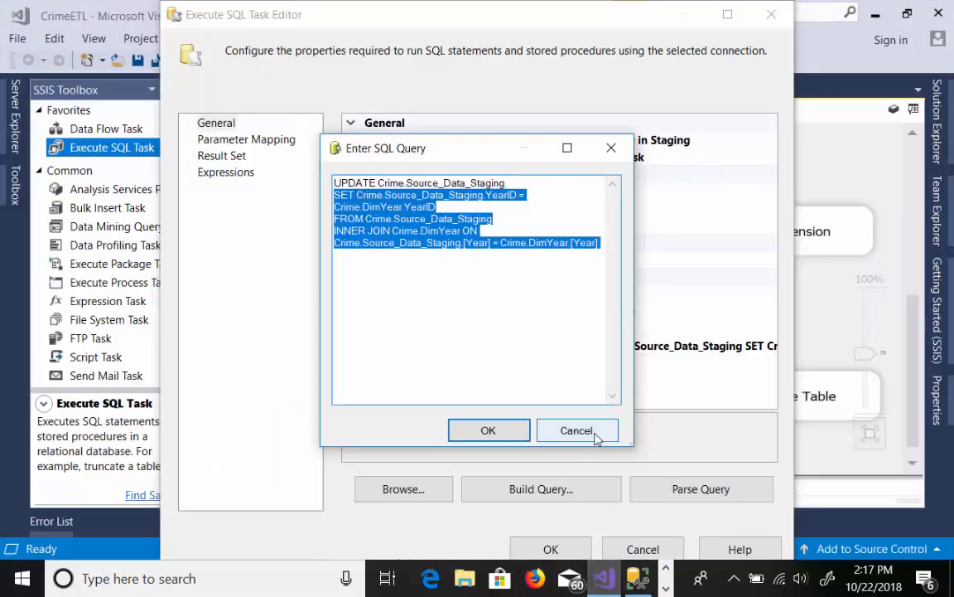
{"action": "left_click", "coordinate": [595, 437]}
{"action": "left_click", "coordinate": [653, 549]}
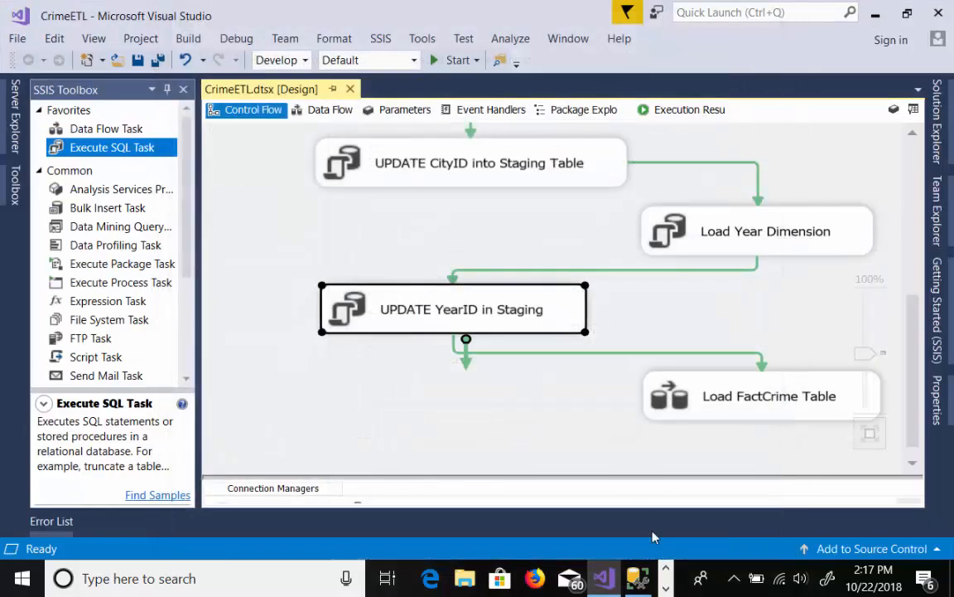
{"action": "right_click", "coordinate": [517, 318]}
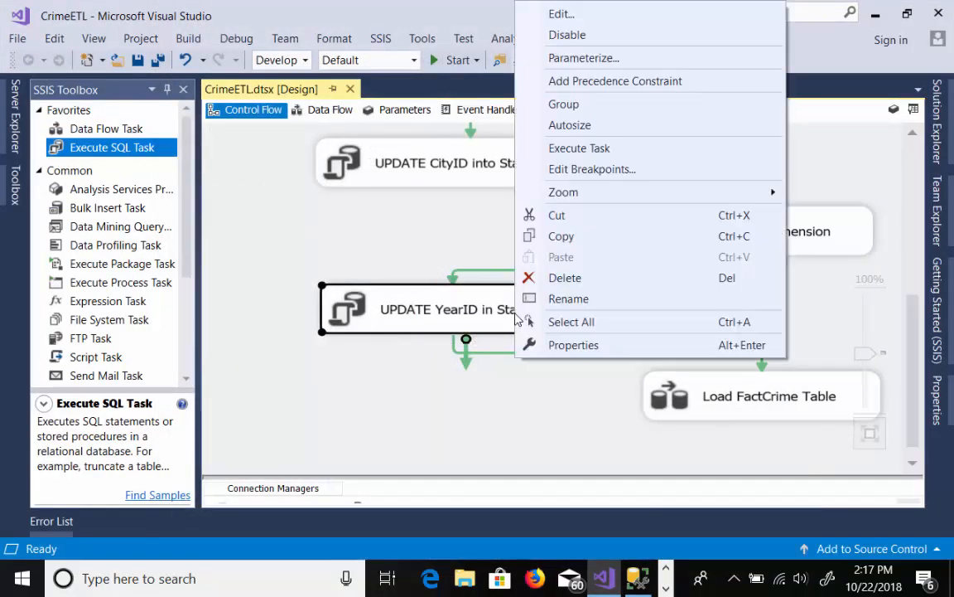
{"action": "left_click", "coordinate": [590, 148]}
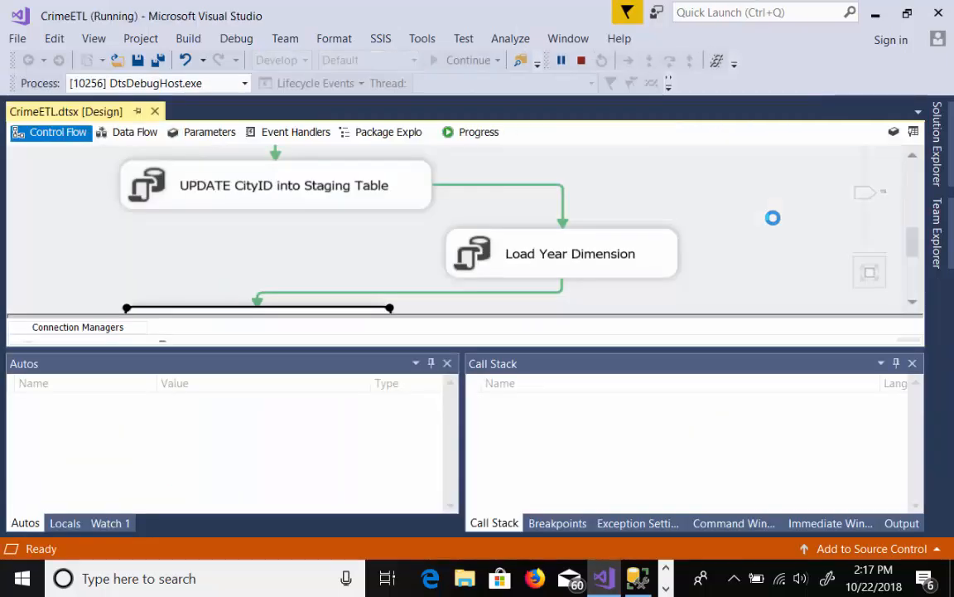
{"action": "scroll", "coordinate": [908, 235], "scroll_direction": "down", "scroll_amount": 3}
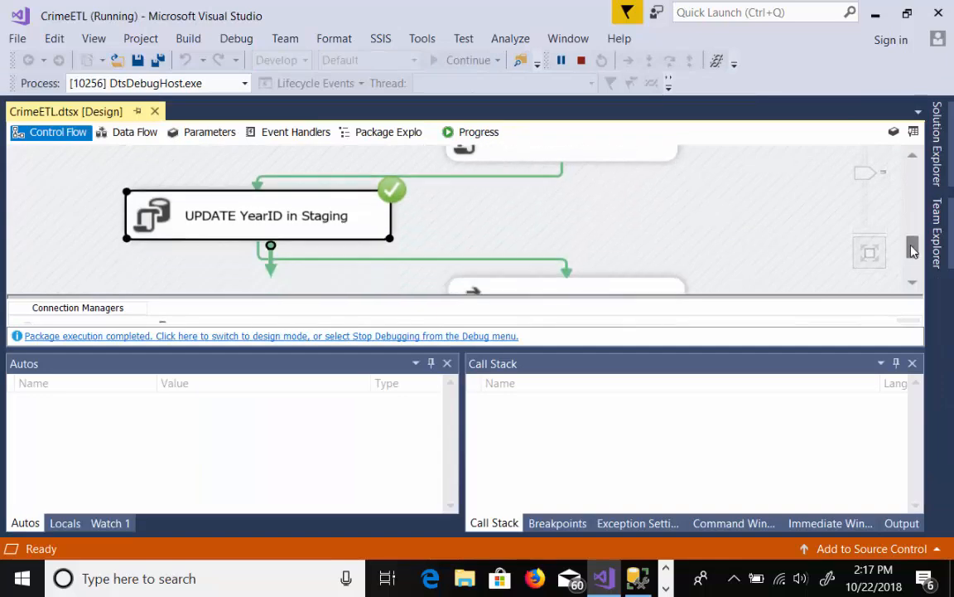
{"action": "left_click", "coordinate": [581, 60]}
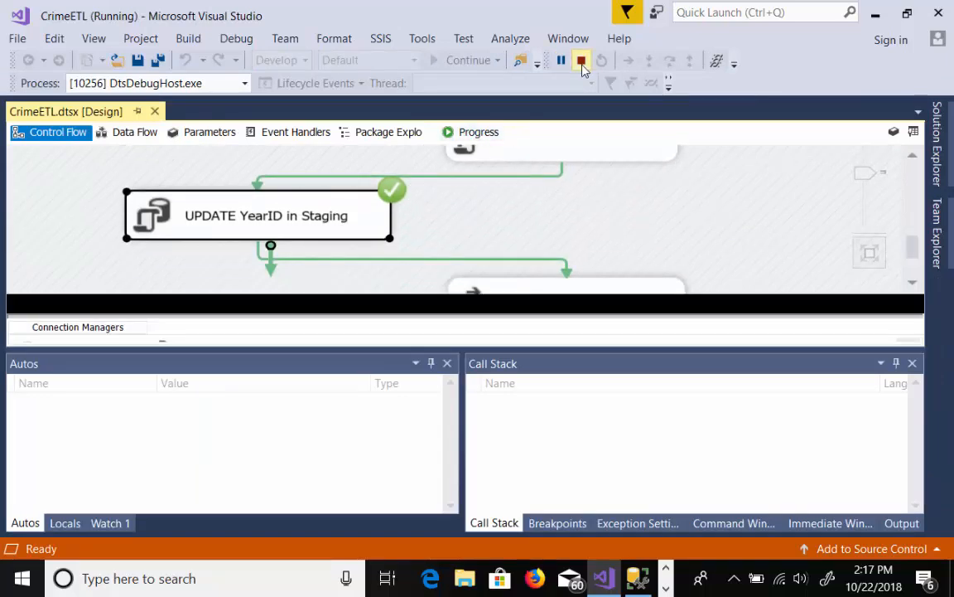
In SQL Server Management Studio, clear the SQLQuery6.sql query and rerun SELECT * FROM Crime.Source_Data_Staging in SQLQuery1.sql
{"action": "left_click", "coordinate": [638, 577]}
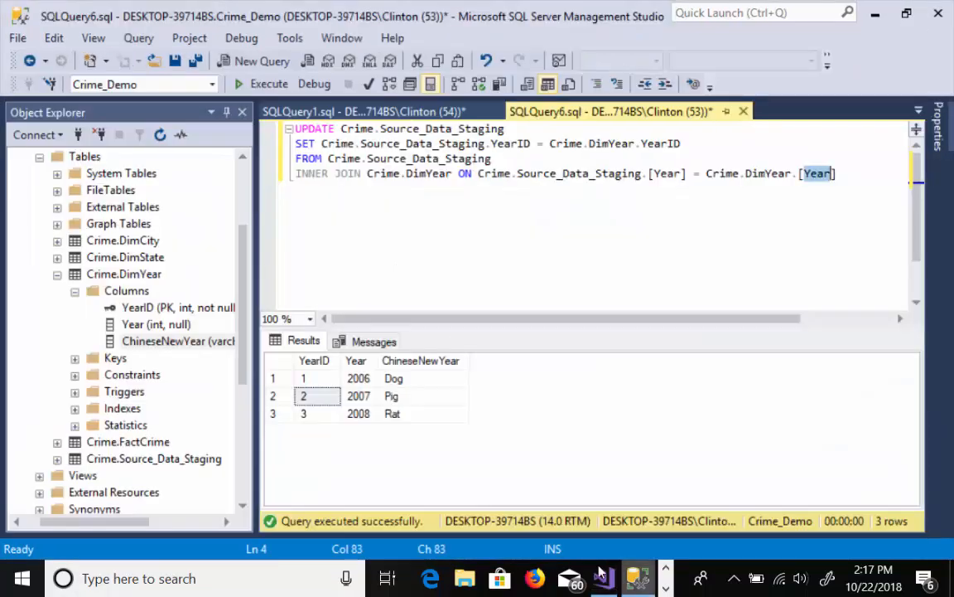
{"action": "left_click_drag", "start_coordinate": [841, 174], "coordinate": [279, 135]}
{"action": "key", "text": "Delete"}
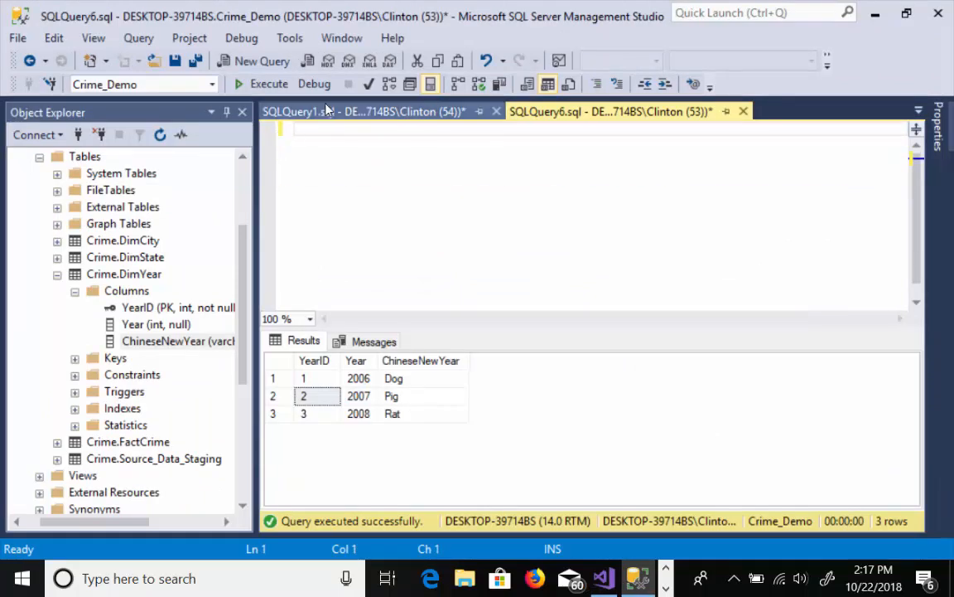
{"action": "left_click", "coordinate": [365, 111]}
{"action": "left_click_drag", "start_coordinate": [568, 129], "coordinate": [260, 124]}
{"action": "left_click", "coordinate": [265, 83]}
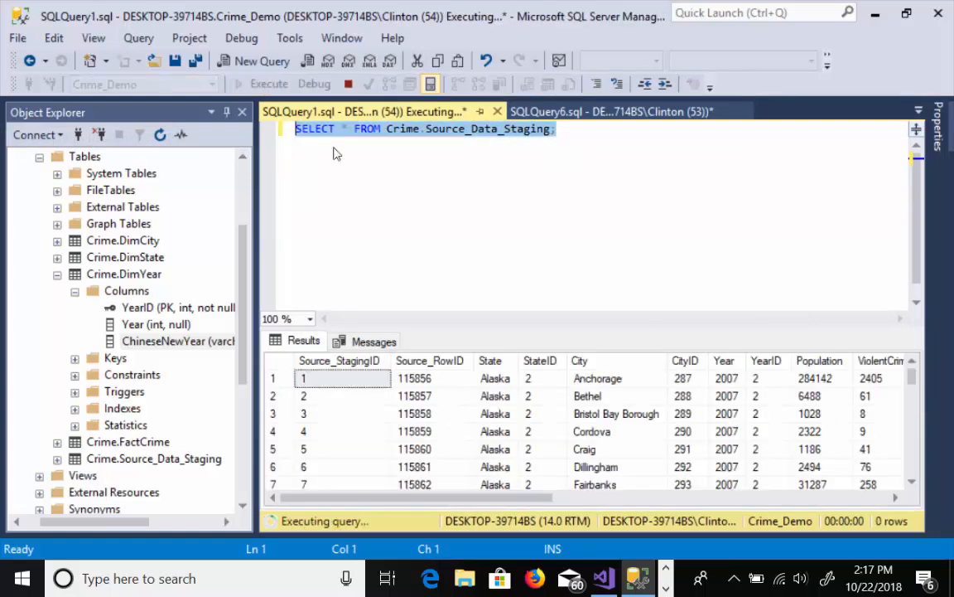
Check the YearID values in the Crime.Source_Data_Staging query results against the Year column
{"action": "left_click", "coordinate": [769, 378]}
{"action": "left_click", "coordinate": [768, 414]}
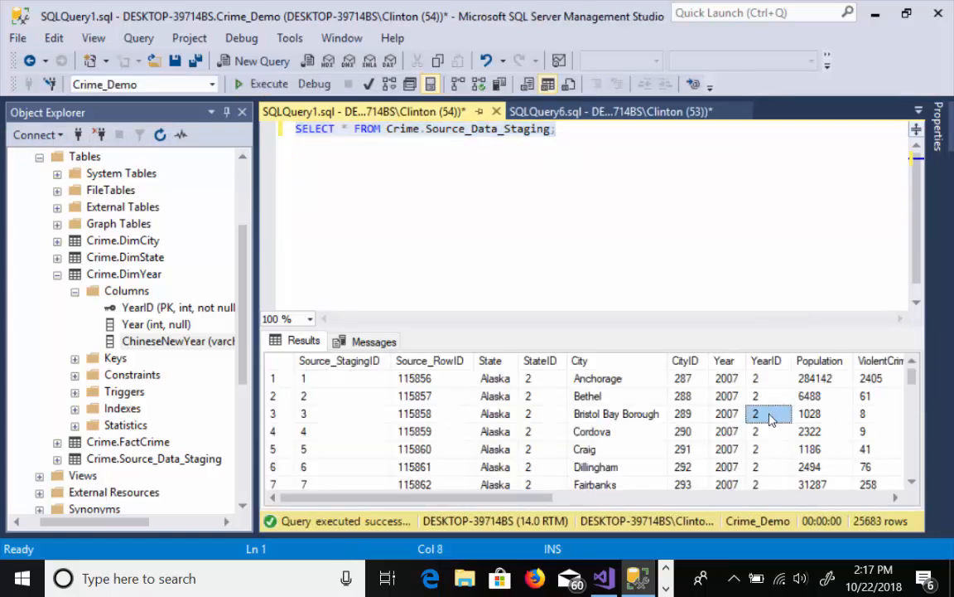
{"action": "left_click_drag", "start_coordinate": [543, 497], "coordinate": [520, 494]}
Switch to Visual Studio and open the data flow of the Load FactCrime Table task
{"action": "left_click", "coordinate": [604, 576]}
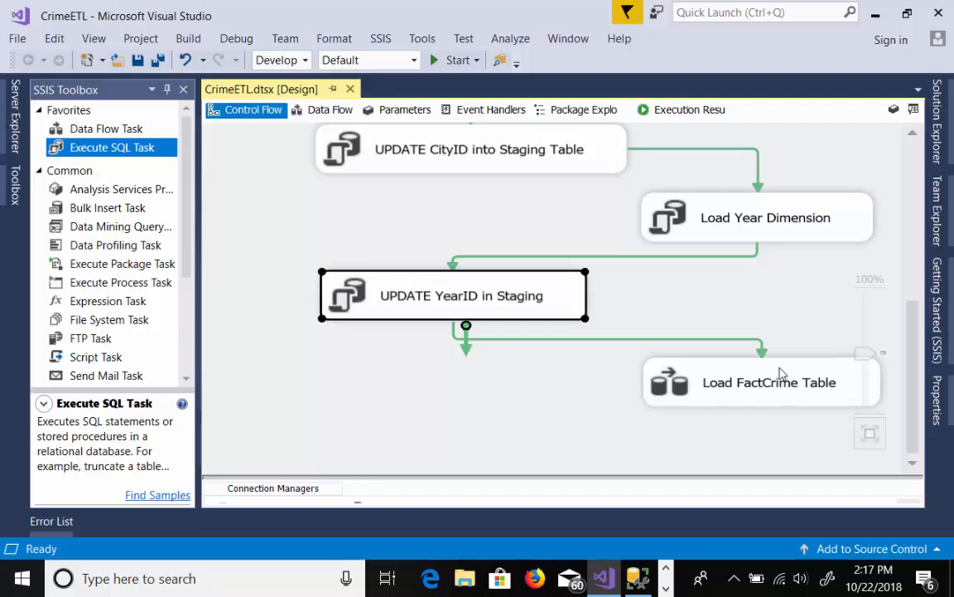
{"action": "left_click", "coordinate": [106, 130]}
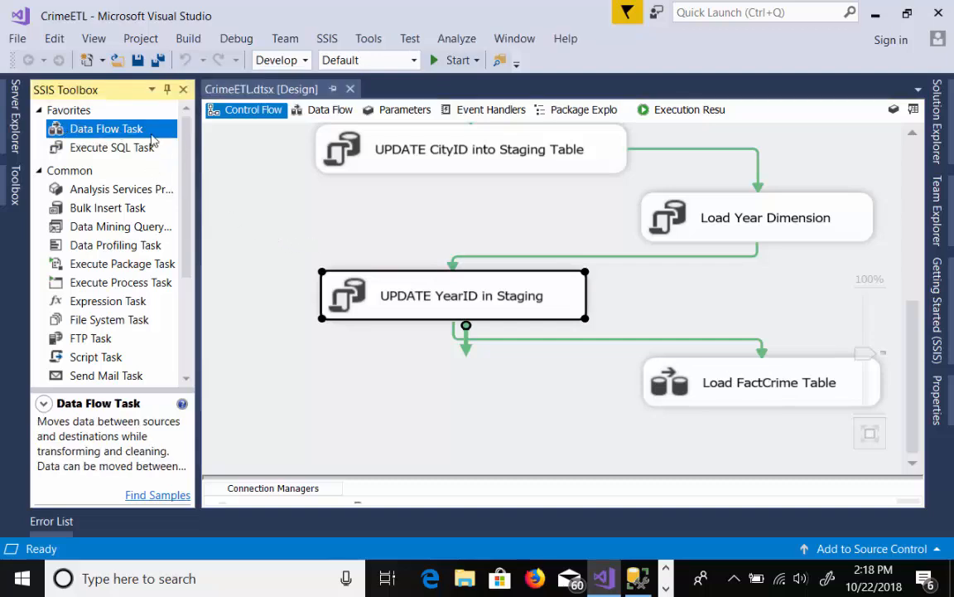
{"action": "left_click_drag", "start_coordinate": [154, 143], "coordinate": [758, 386]}
{"action": "left_click", "coordinate": [758, 383]}
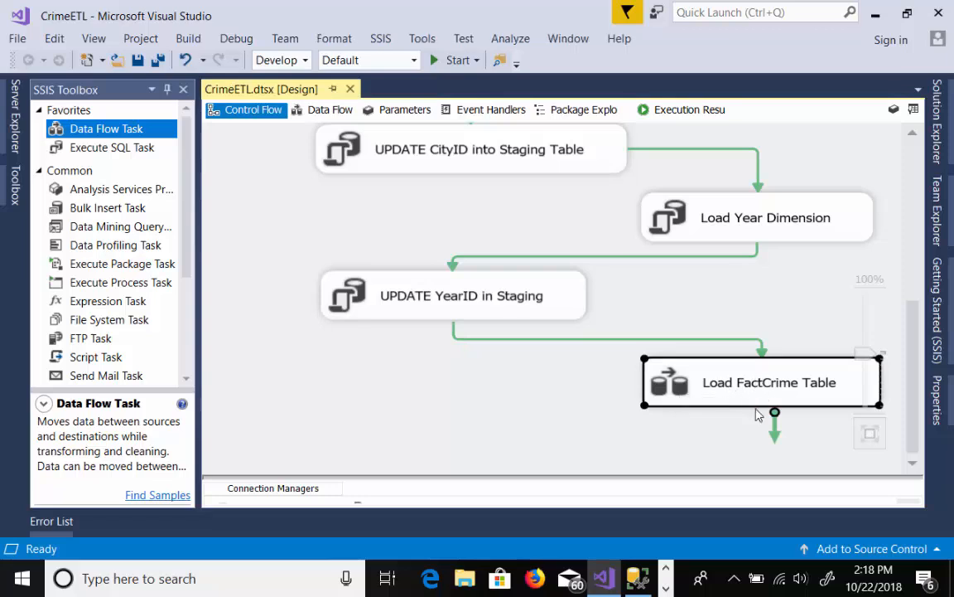
{"action": "double_click", "coordinate": [734, 365]}
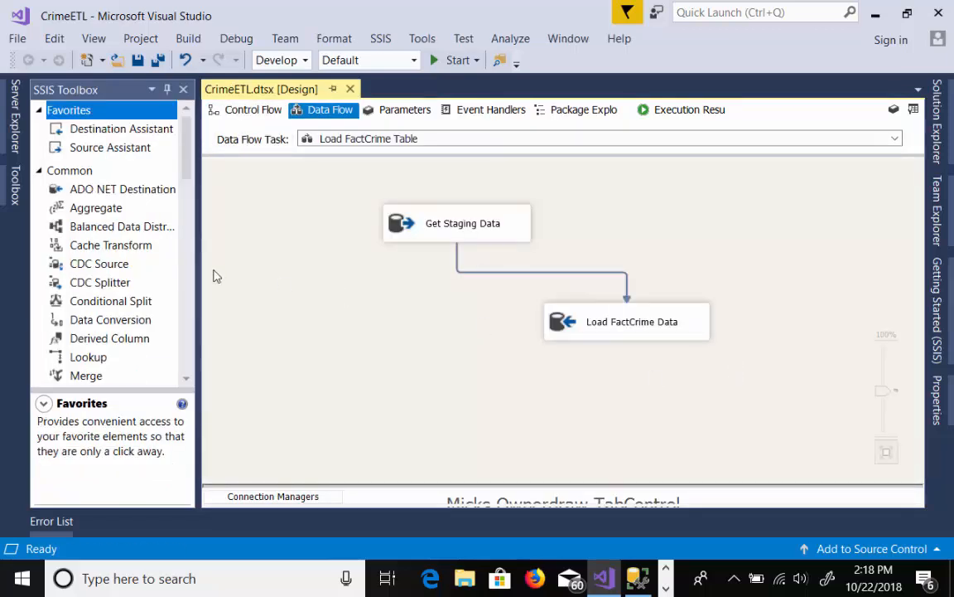
Locate the OLE DB Source and OLE DB Destination components among the available data flow components
{"action": "left_click_drag", "start_coordinate": [184, 172], "coordinate": [192, 332]}
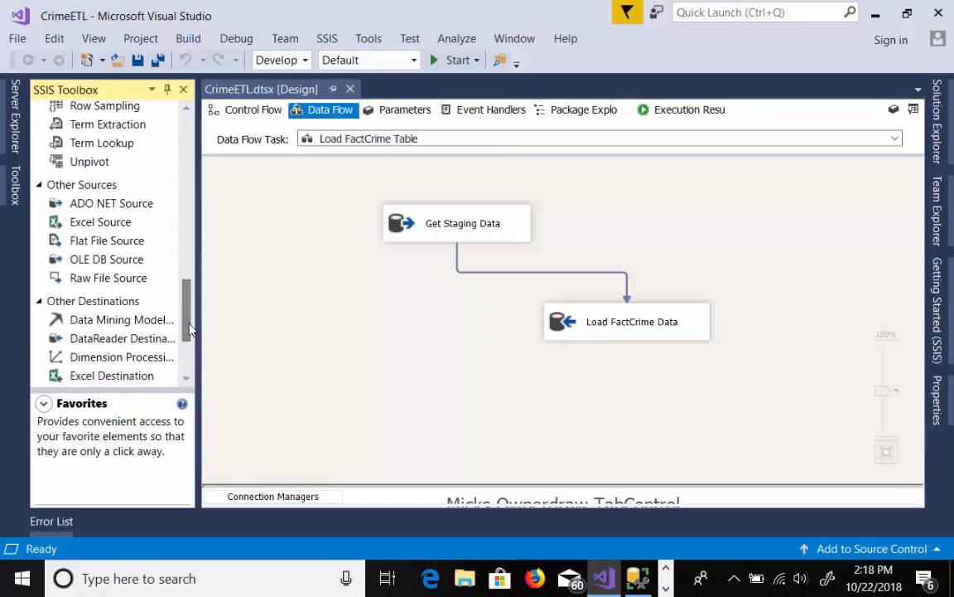
{"action": "left_click", "coordinate": [110, 262]}
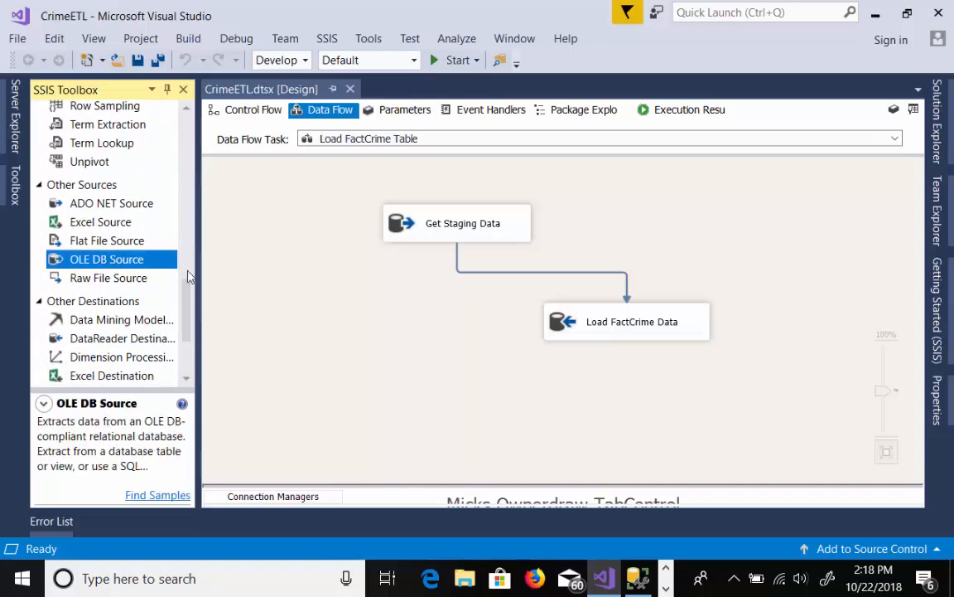
{"action": "scroll", "coordinate": [169, 282], "scroll_direction": "down", "scroll_amount": 2}
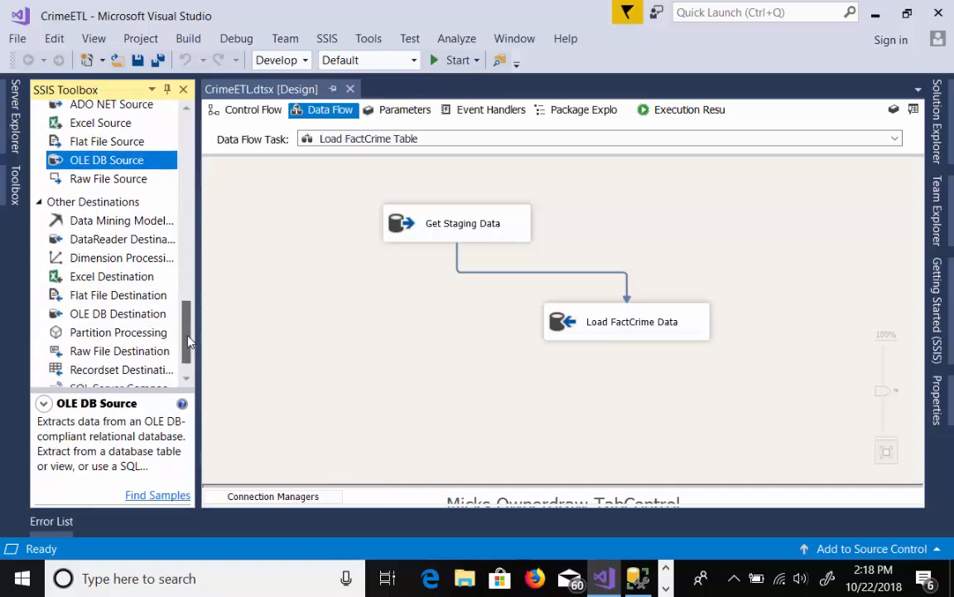
{"action": "left_click", "coordinate": [165, 311]}
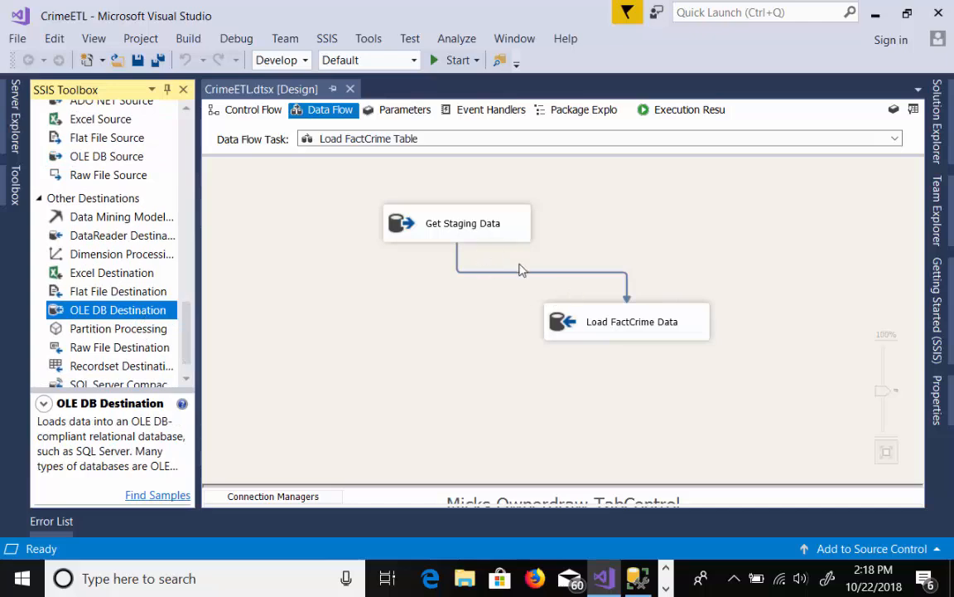
Examine the columns of the Get Staging Data source and close its editor without changes
{"action": "double_click", "coordinate": [464, 240]}
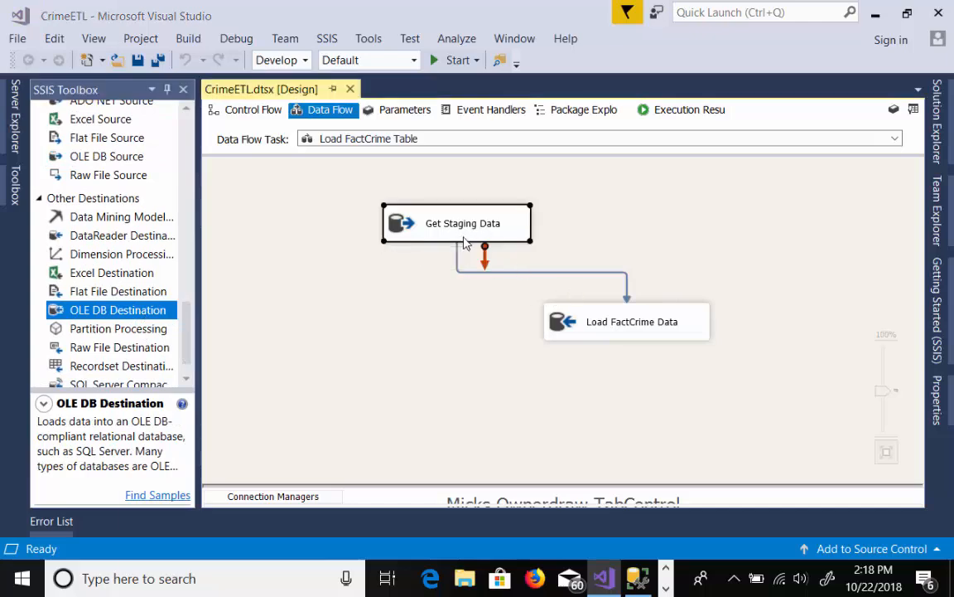
{"action": "left_click", "coordinate": [186, 137]}
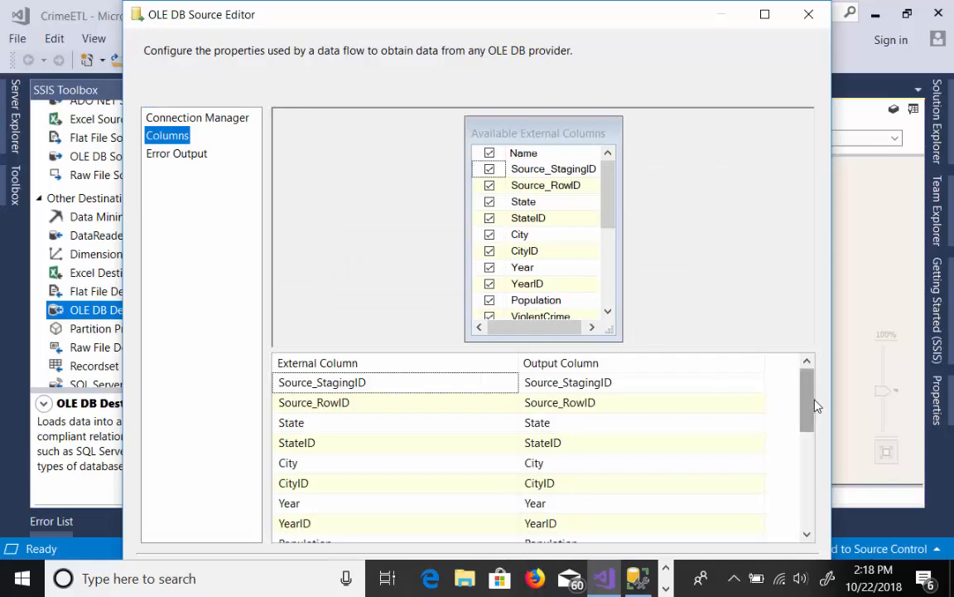
{"action": "mouse_move", "coordinate": [815, 404]}
{"action": "left_mouse_down"}
{"action": "mouse_move", "coordinate": [814, 492]}
{"action": "mouse_move", "coordinate": [814, 398]}
{"action": "left_mouse_up"}
{"action": "left_click", "coordinate": [809, 14]}
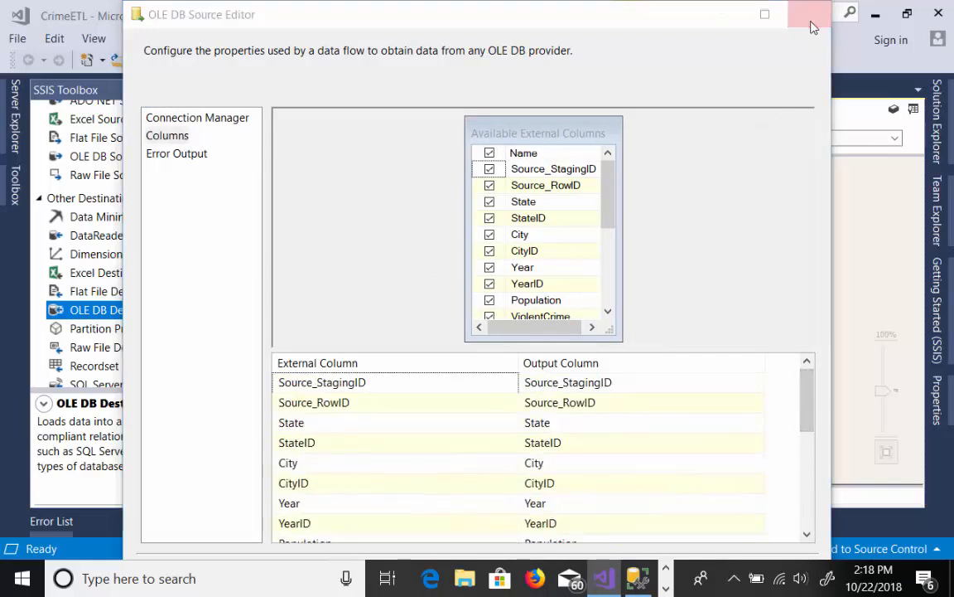
Open the Load FactCrime Data destination, check its target table, and show its column mappings in a maximized editor
{"action": "double_click", "coordinate": [659, 313]}
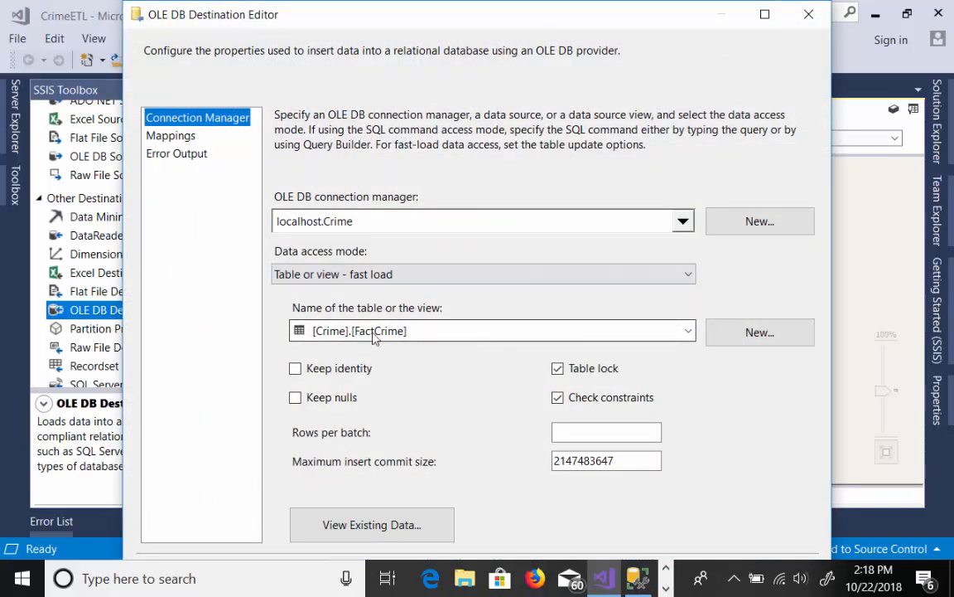
{"action": "left_click", "coordinate": [178, 137]}
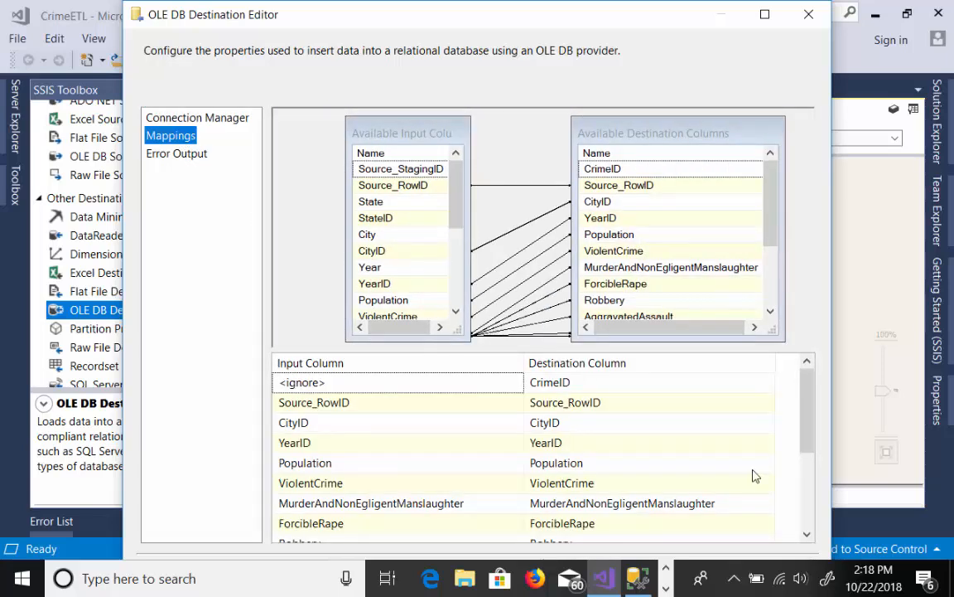
{"action": "left_click_drag", "start_coordinate": [806, 439], "coordinate": [806, 436]}
{"action": "left_click", "coordinate": [765, 14]}
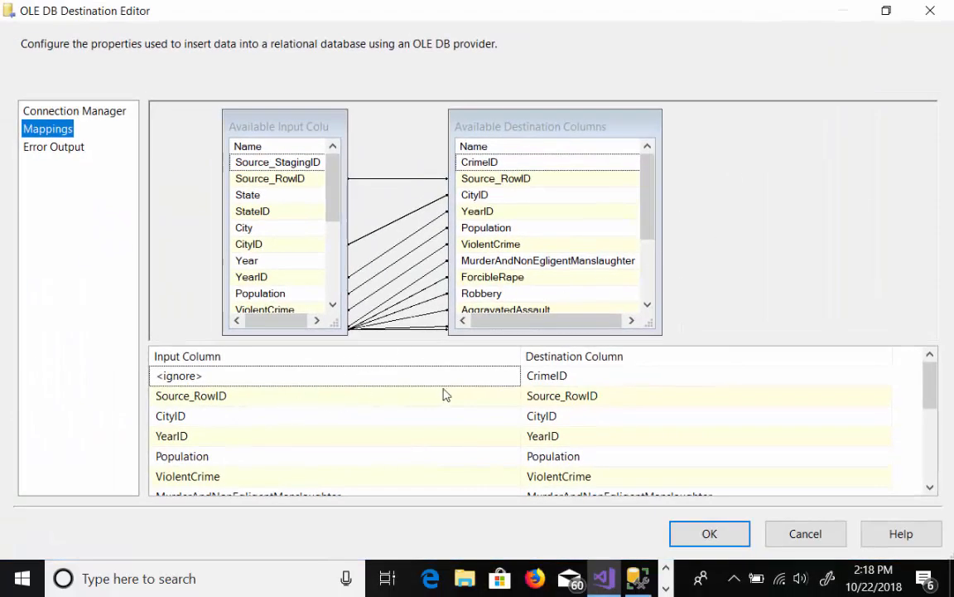
Examine how the staging columns map to the FactCrime columns, including CrimeID, Source_RowID, CityID and YearID, and cancel the destination editor
{"action": "mouse_move", "coordinate": [557, 403]}
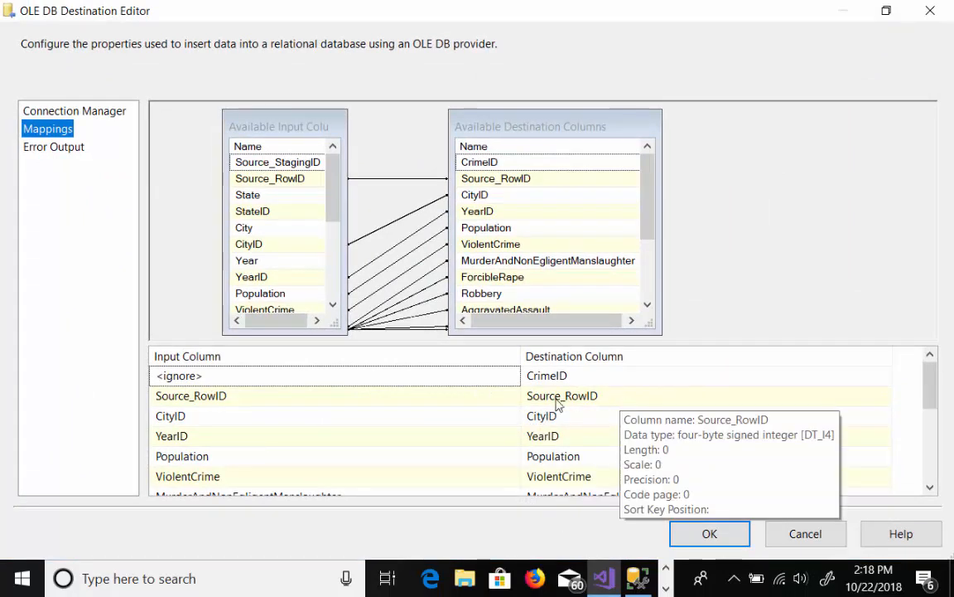
{"action": "mouse_move", "coordinate": [601, 392]}
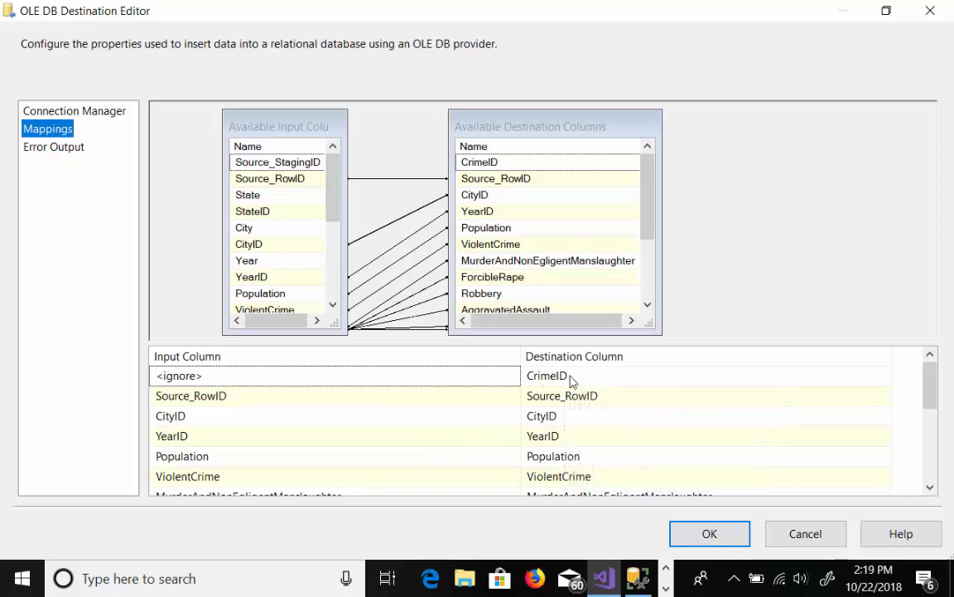
{"action": "mouse_move", "coordinate": [559, 385]}
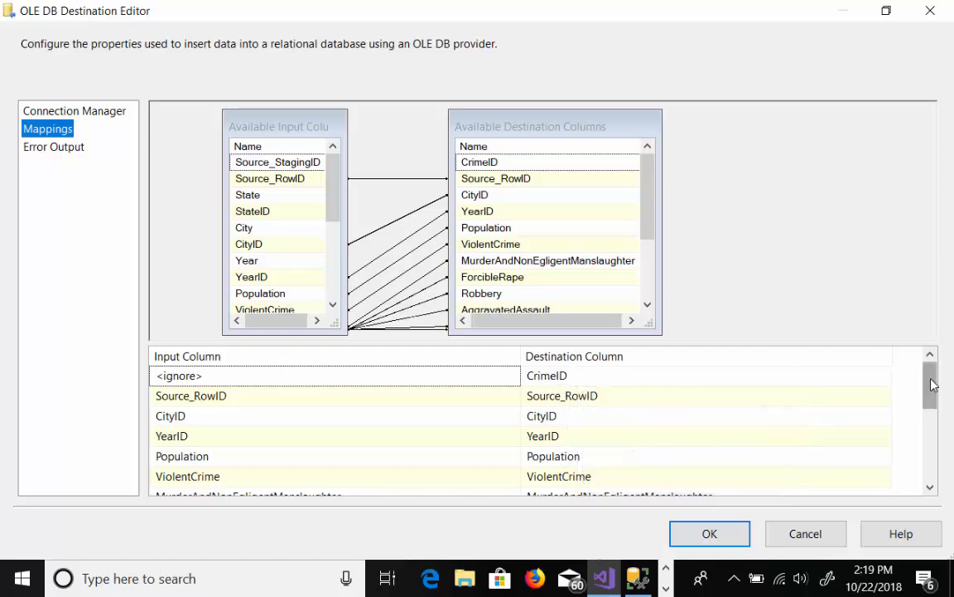
{"action": "left_click_drag", "start_coordinate": [929, 388], "coordinate": [932, 408]}
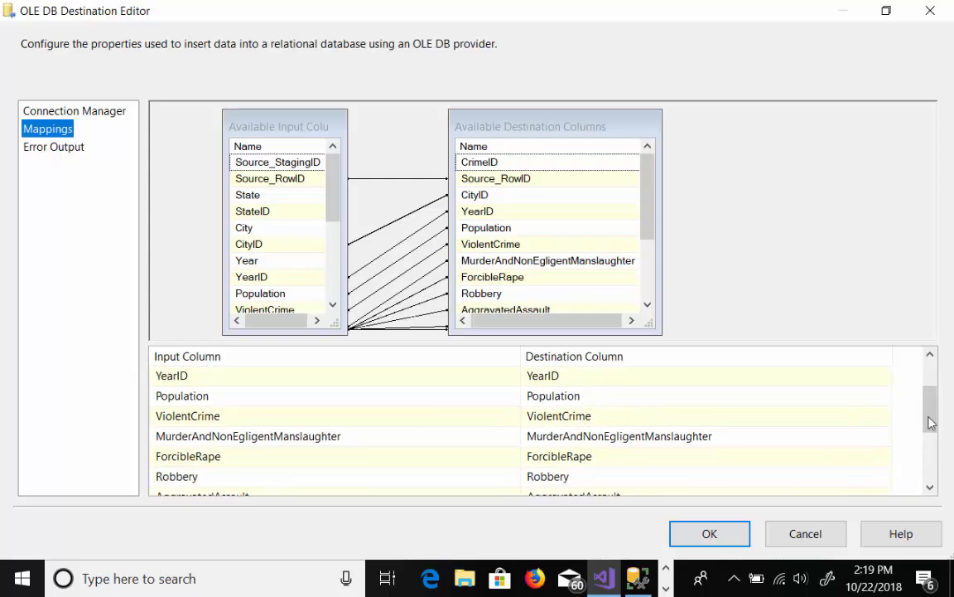
{"action": "mouse_move", "coordinate": [931, 424]}
{"action": "left_mouse_down"}
{"action": "mouse_move", "coordinate": [933, 472]}
{"action": "mouse_move", "coordinate": [944, 394]}
{"action": "mouse_move", "coordinate": [946, 413]}
{"action": "left_mouse_up"}
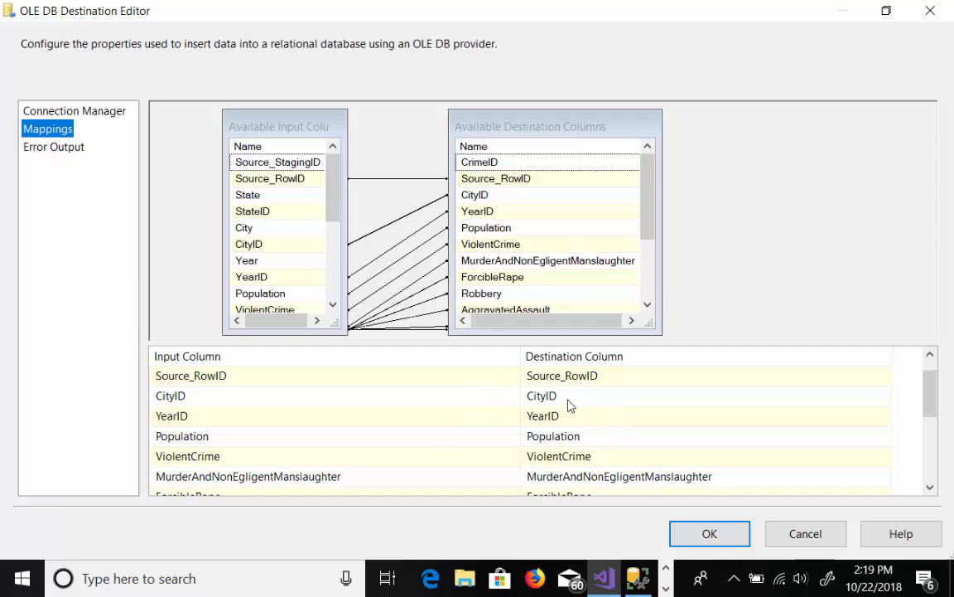
{"action": "mouse_move", "coordinate": [533, 420]}
{"action": "left_click_drag", "start_coordinate": [931, 388], "coordinate": [942, 435]}
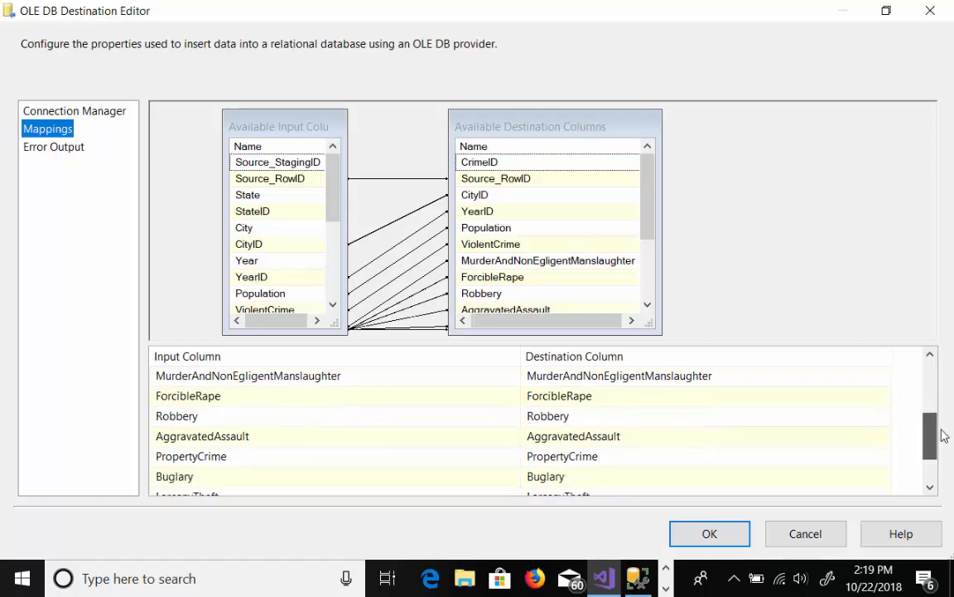
{"action": "left_click", "coordinate": [833, 536]}
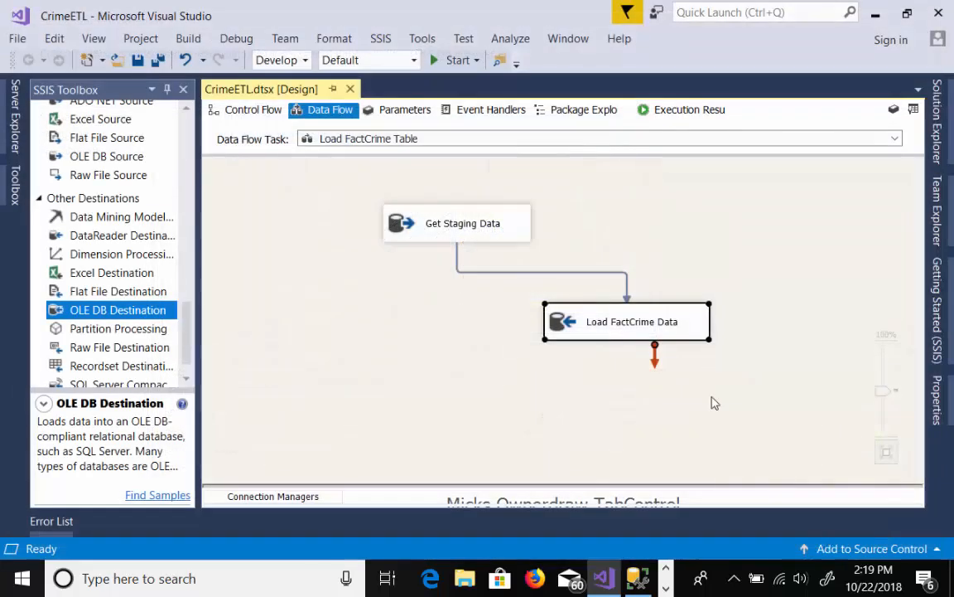
{"action": "left_click", "coordinate": [716, 260]}
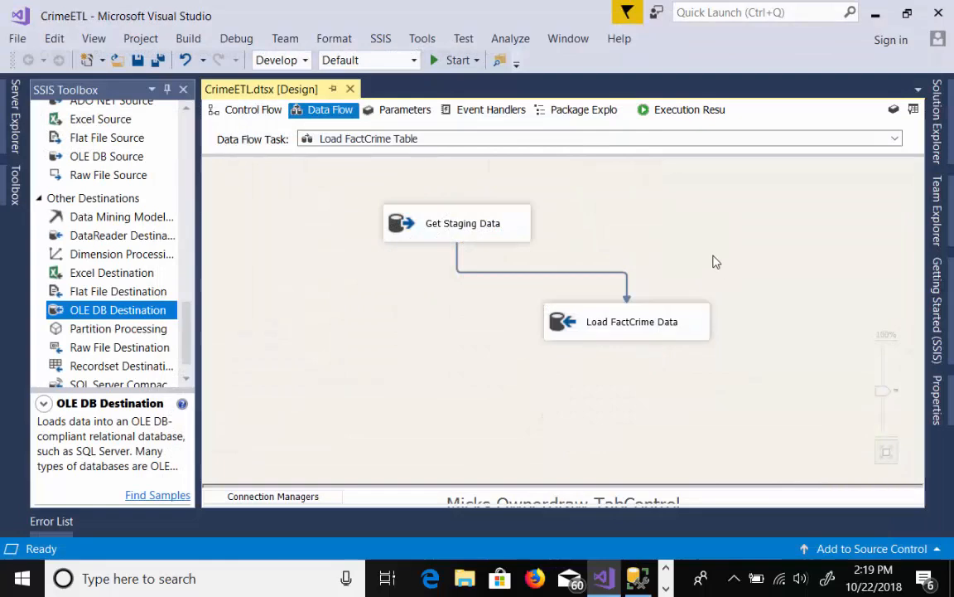
In SQL Server Management Studio, add the statement SELECT * FROM Crime.FactCrime below the staging query in SQLQuery1.sql
{"action": "left_click", "coordinate": [642, 579]}
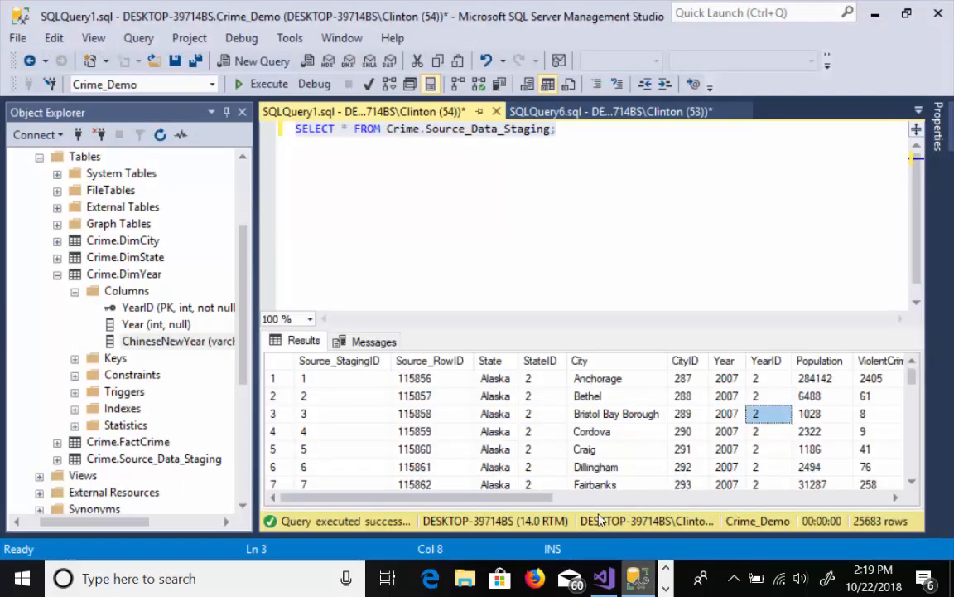
{"action": "left_click", "coordinate": [485, 156]}
{"action": "left_click", "coordinate": [550, 131]}
{"action": "key", "text": "Return"}
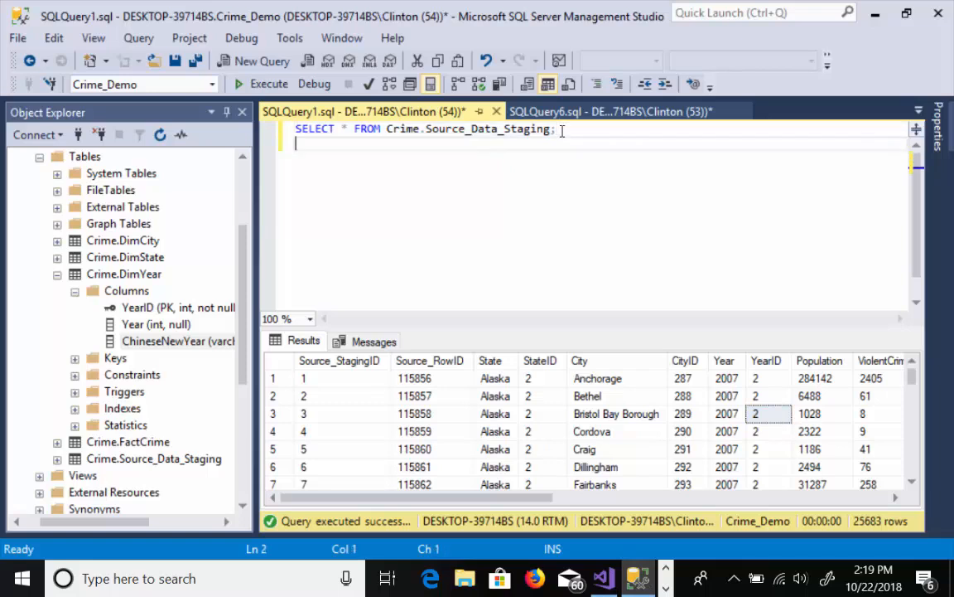
{"action": "key", "text": "Return"}
{"action": "type", "text": "SELECT "}
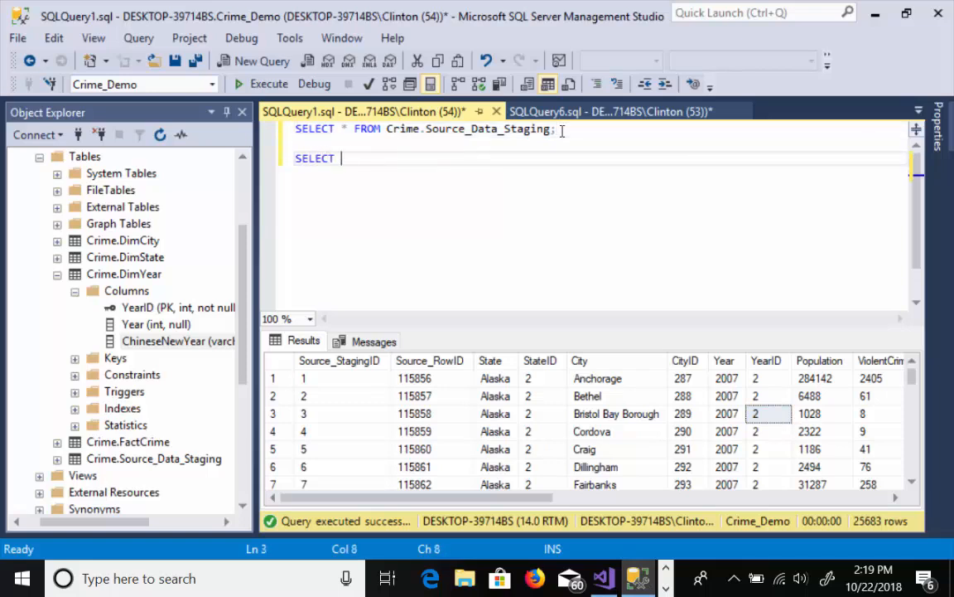
{"action": "type", "text": "* FROM Crime."}
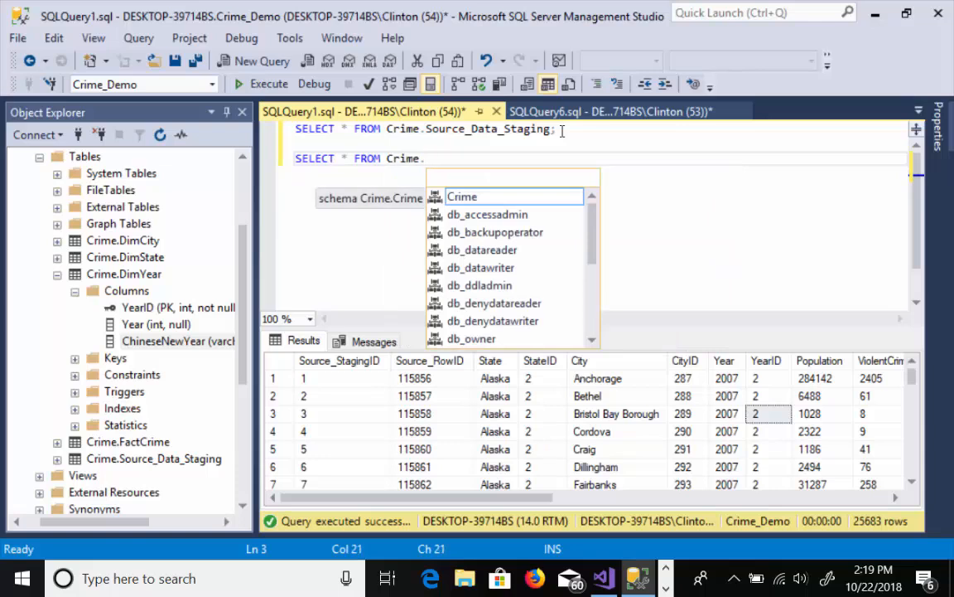
{"action": "type", "text": "Fa"}
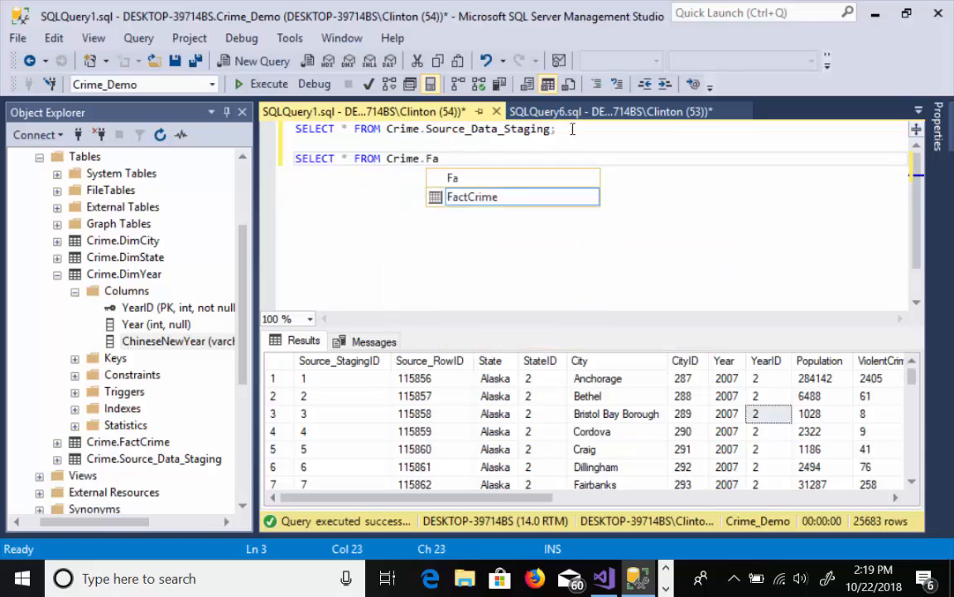
{"action": "double_click", "coordinate": [512, 197]}
Run only the SELECT * FROM Crime.FactCrime statement to check the fact table's contents
{"action": "left_click_drag", "start_coordinate": [517, 163], "coordinate": [286, 158]}
{"action": "left_click", "coordinate": [252, 84]}
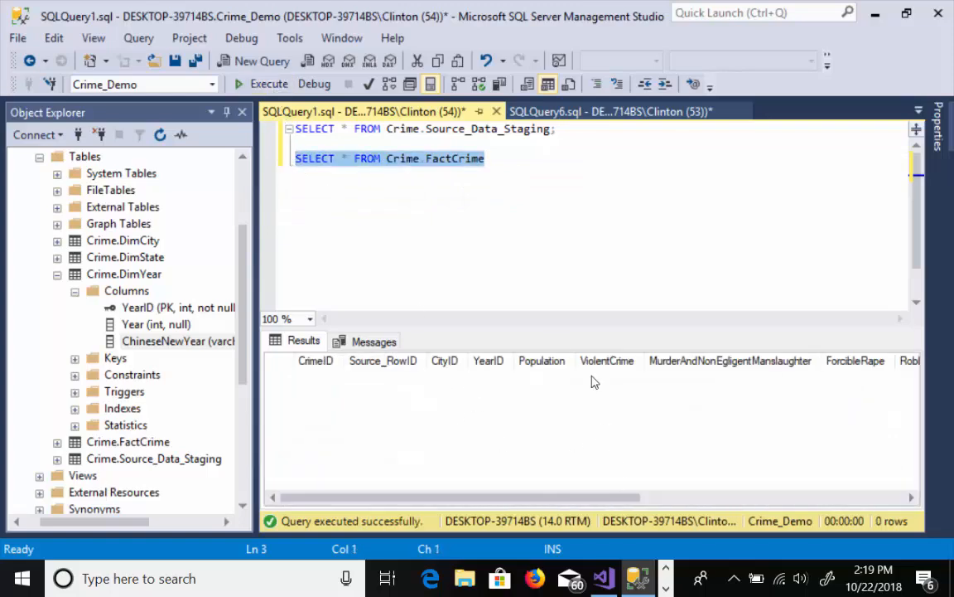
{"action": "left_click", "coordinate": [536, 159]}
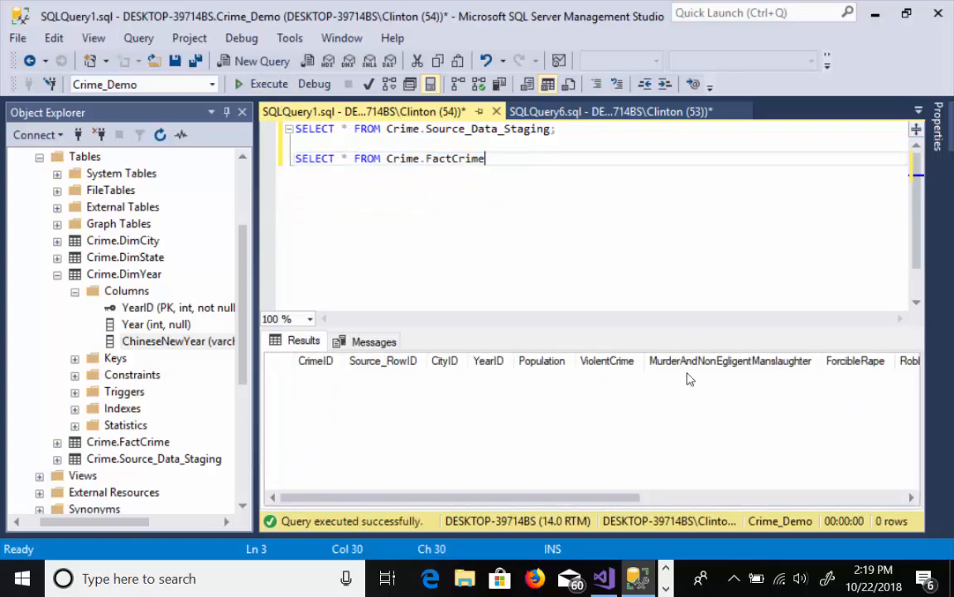
Back in Visual Studio, execute the Load FactCrime Table task, check its data flow, and stop debugging
{"action": "left_click", "coordinate": [606, 579]}
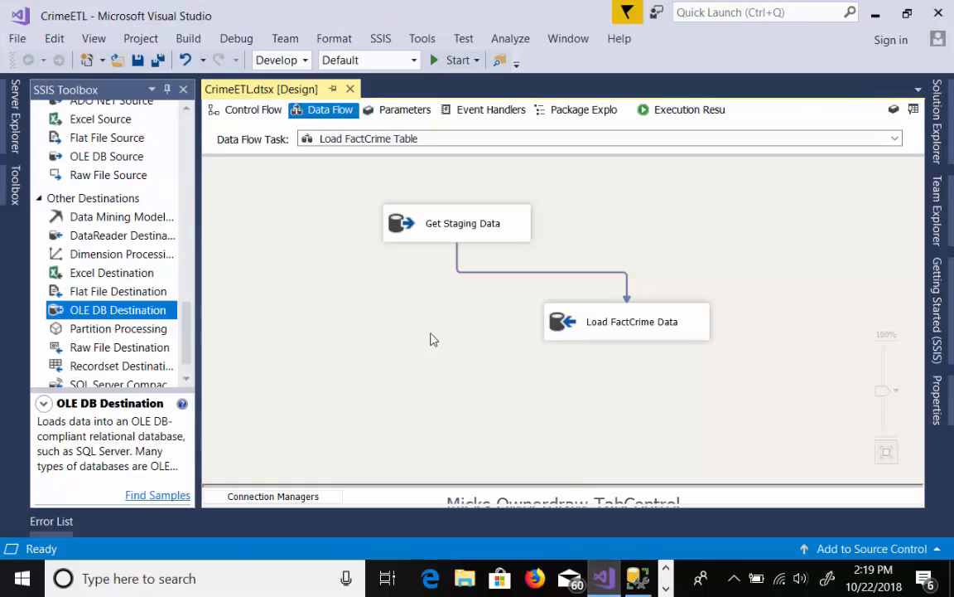
{"action": "right_click", "coordinate": [675, 240]}
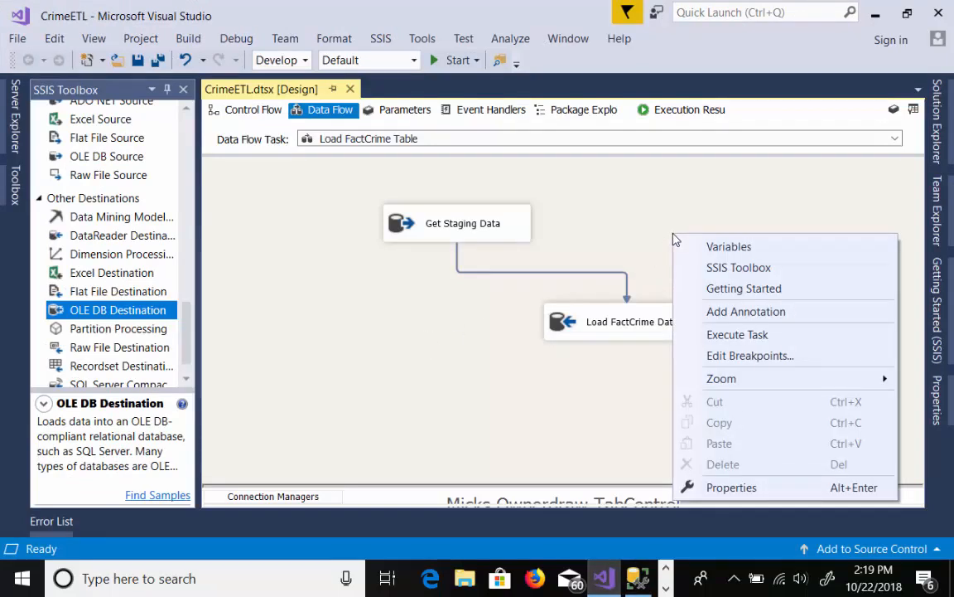
{"action": "left_click", "coordinate": [770, 335]}
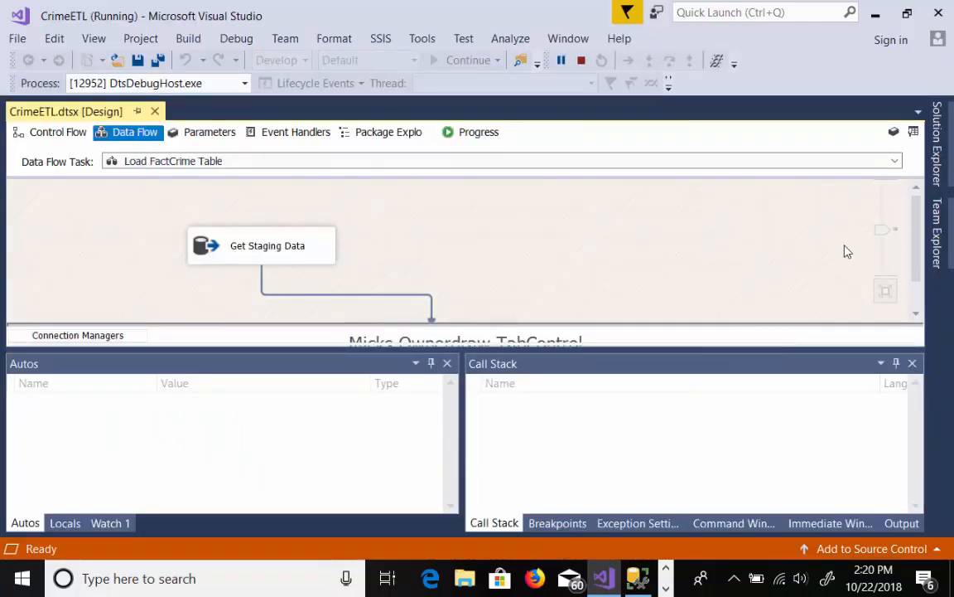
{"action": "left_click_drag", "start_coordinate": [917, 228], "coordinate": [917, 257]}
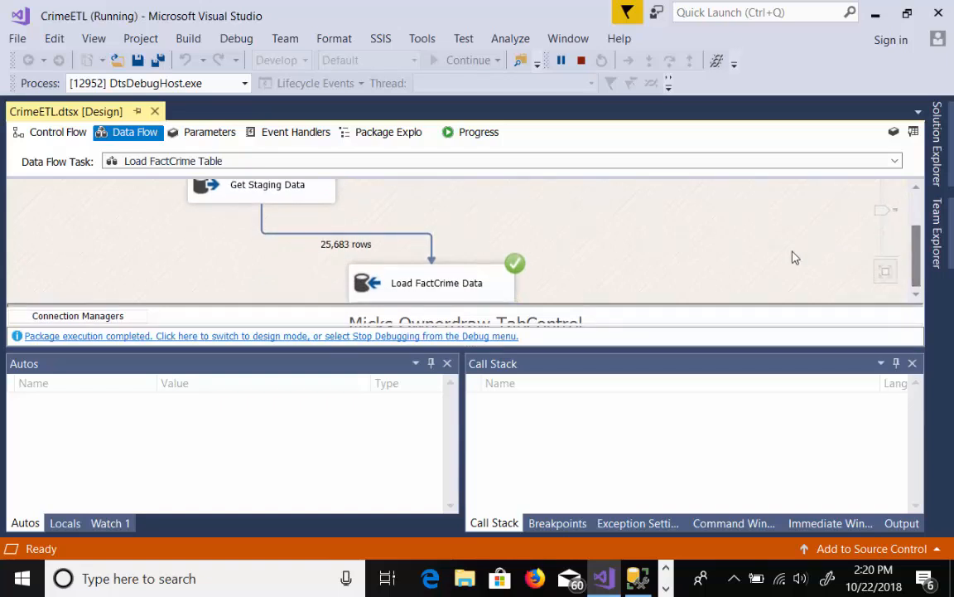
{"action": "left_click", "coordinate": [582, 61]}
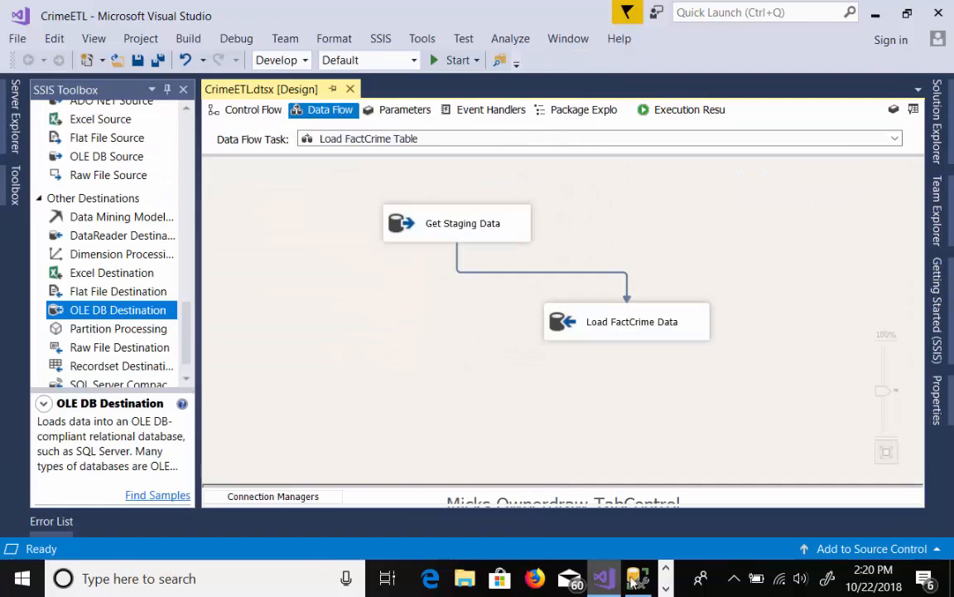
In SQL Server Management Studio, rerun only the SELECT * FROM Crime.FactCrime statement and look through the returned rows and columns
{"action": "left_click", "coordinate": [634, 580]}
{"action": "left_click_drag", "start_coordinate": [499, 162], "coordinate": [290, 158]}
{"action": "left_click", "coordinate": [263, 84]}
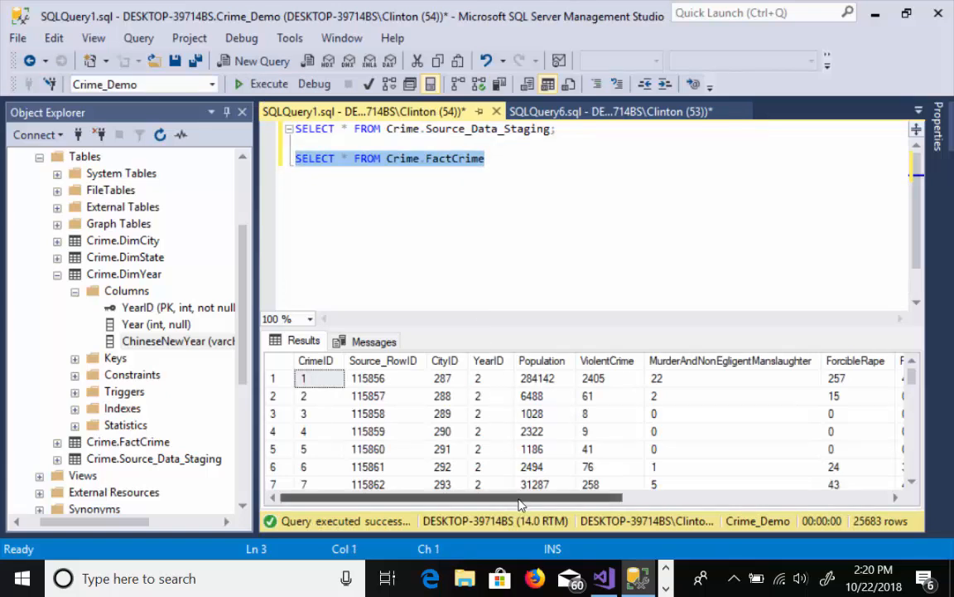
{"action": "left_click_drag", "start_coordinate": [513, 493], "coordinate": [464, 496]}
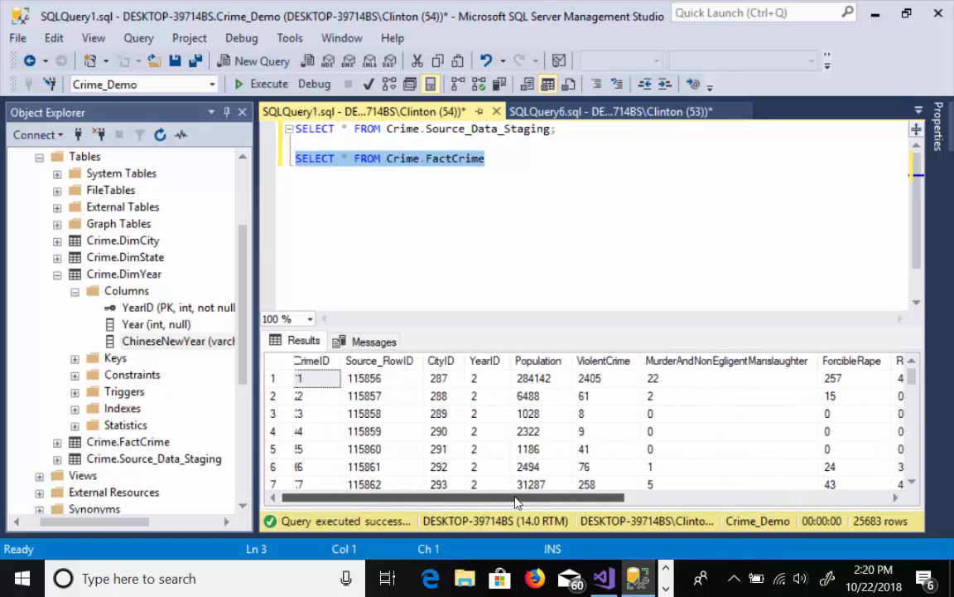
{"action": "mouse_move", "coordinate": [916, 382]}
{"action": "left_mouse_down"}
{"action": "mouse_move", "coordinate": [918, 408]}
{"action": "mouse_move", "coordinate": [923, 379]}
{"action": "left_mouse_up"}
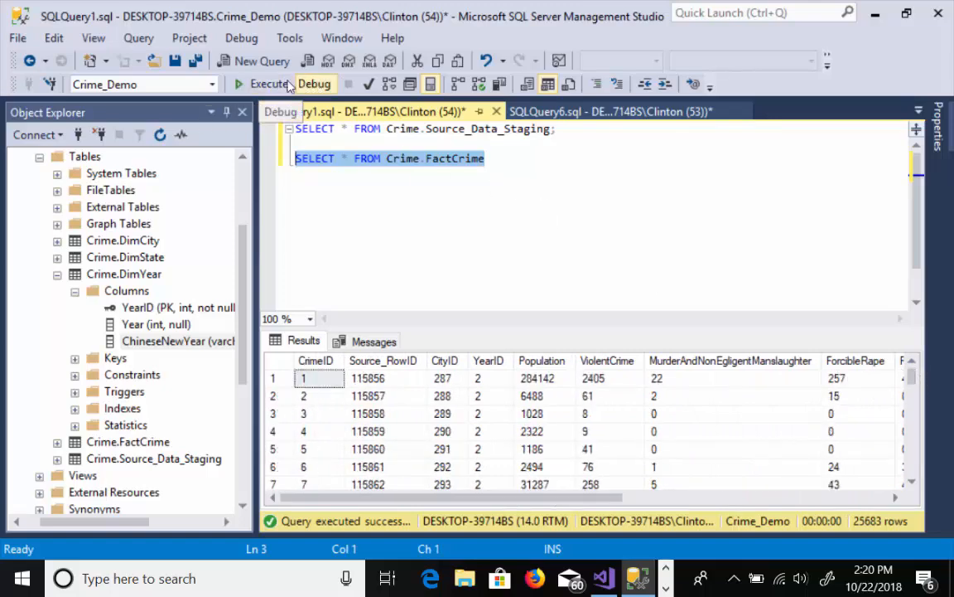
Open a new blank query for Crime_Demo and collapse the expanded Crime.DimYear and Crime.DimCity nodes in the table tree
{"action": "left_click", "coordinate": [261, 70]}
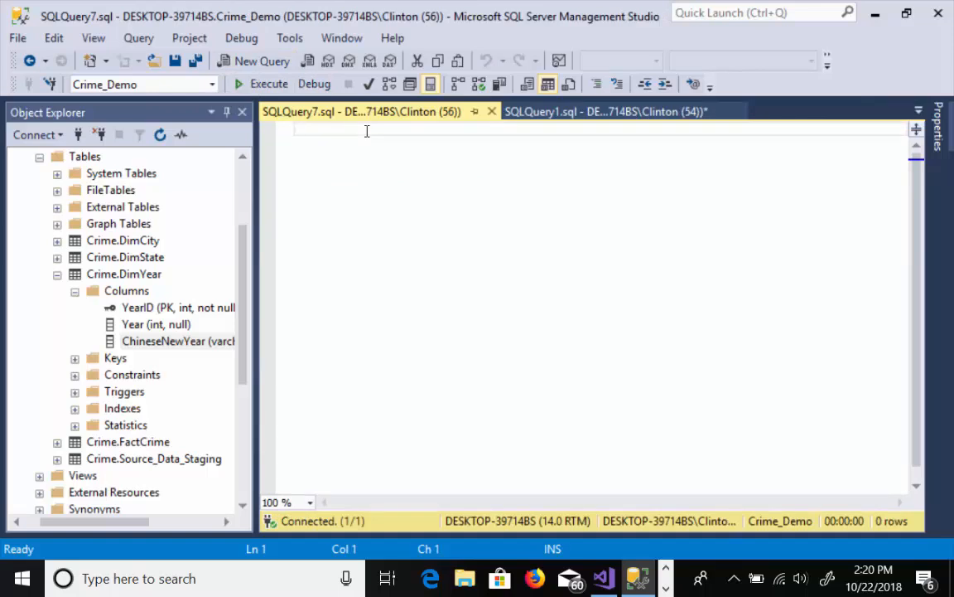
{"action": "left_click", "coordinate": [56, 274]}
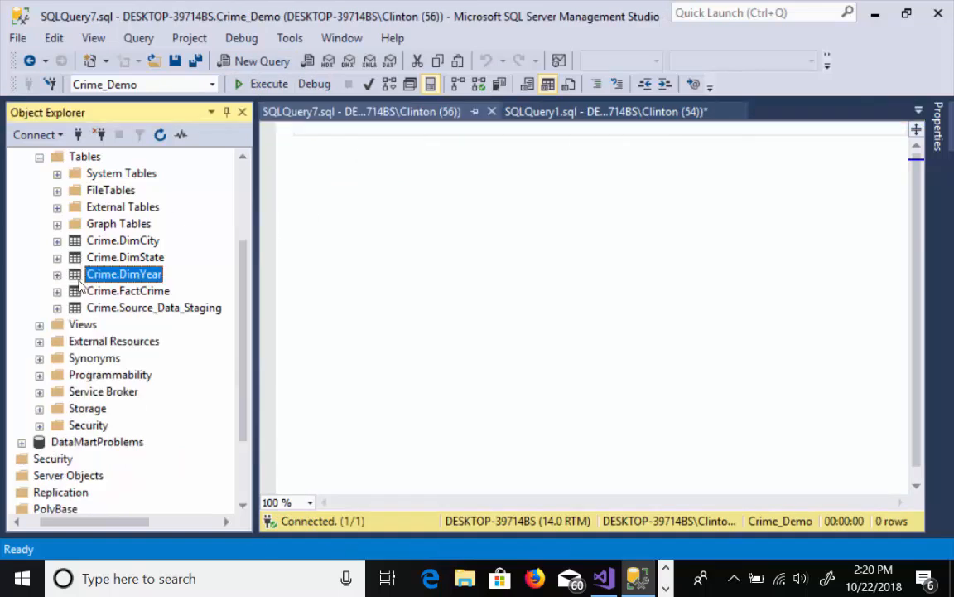
{"action": "left_click", "coordinate": [57, 241]}
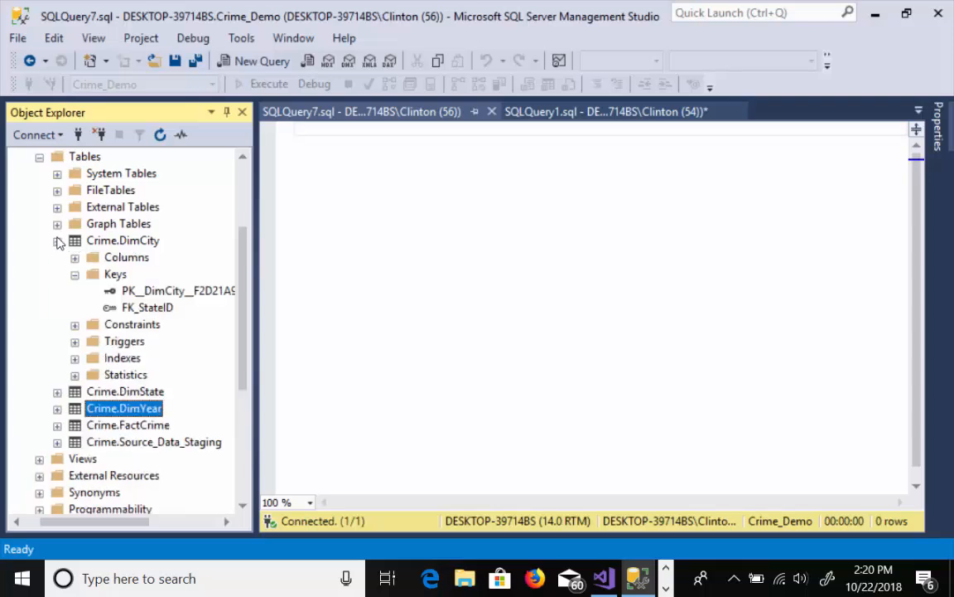
{"action": "left_click", "coordinate": [57, 241]}
{"action": "left_click_drag", "start_coordinate": [242, 271], "coordinate": [216, 236]}
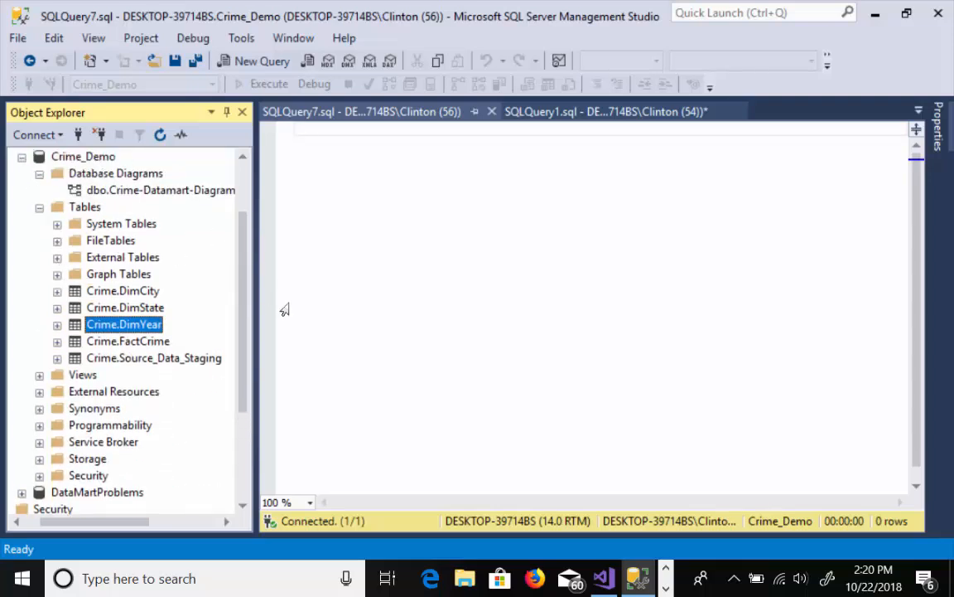